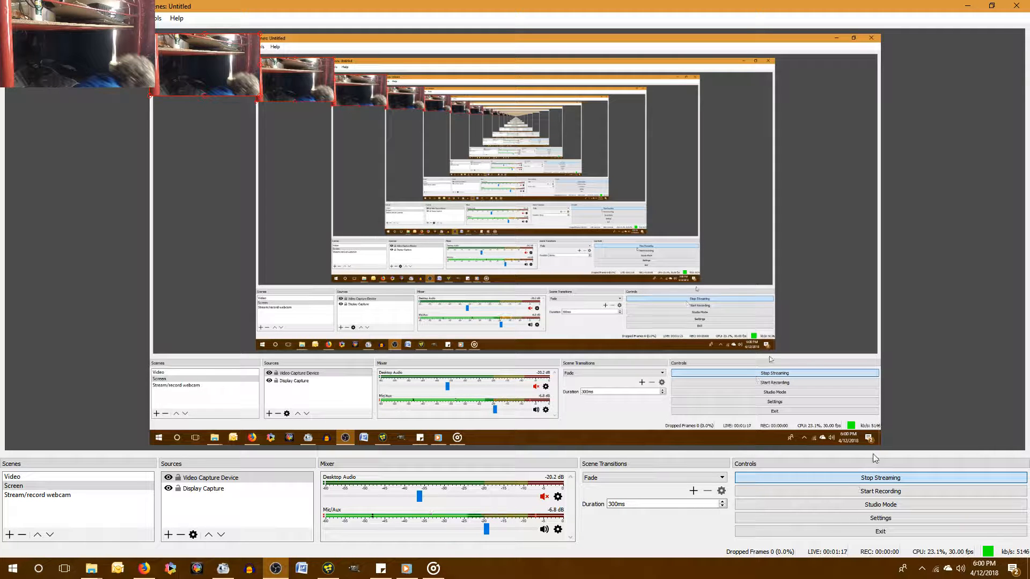
Check the stream status on the YouTube live dashboard and the song playing in Groove Music, returning to Fusion.
{"action": "left_click", "coordinate": [148, 573]}
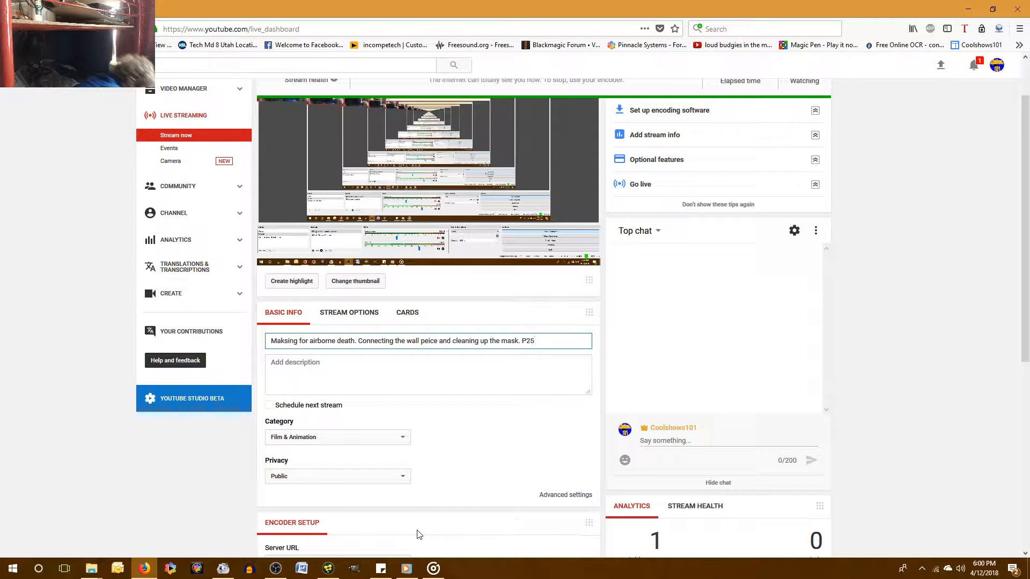
{"action": "scroll", "coordinate": [563, 451], "scroll_direction": "up", "scroll_amount": 3}
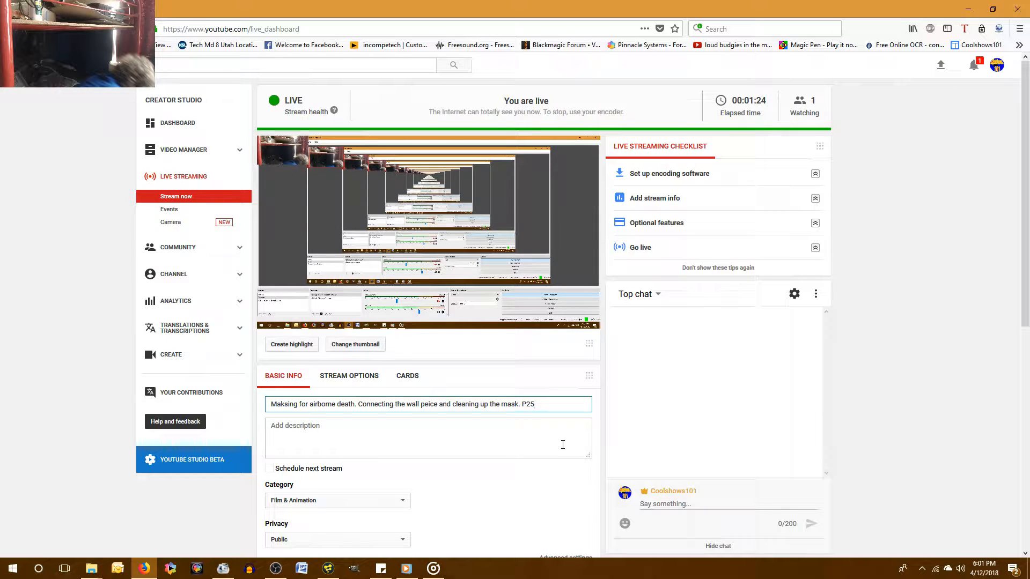
{"action": "left_click", "coordinate": [337, 573]}
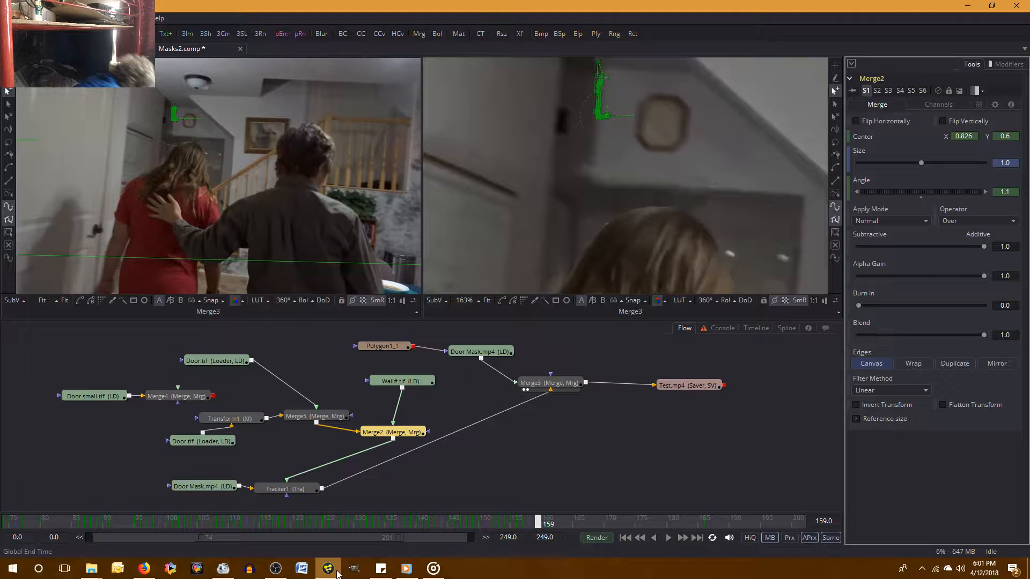
{"action": "left_click", "coordinate": [434, 570]}
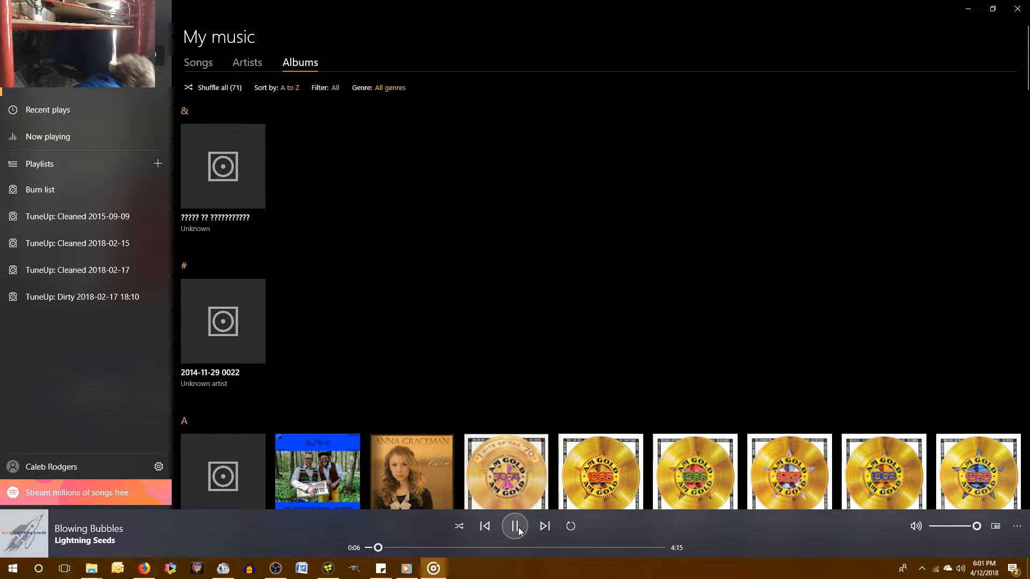
{"action": "key", "text": "alt+Tab"}
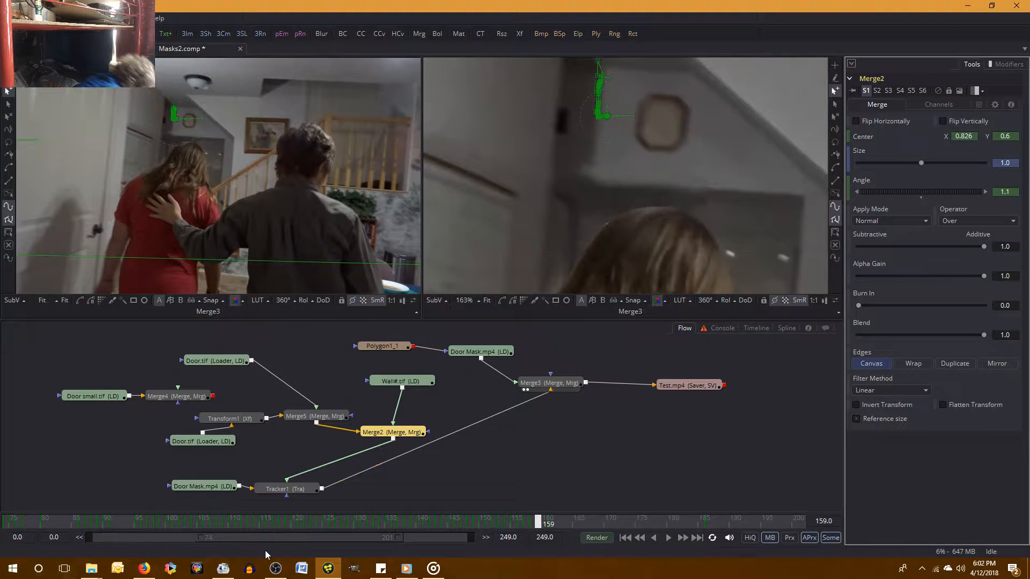
Switch to OBS, reload the Video Capture Device by choosing WinTV HVR-950 Capture and reselecting Logitech HD Pro Webcam C920, and return to Fusion.
{"action": "left_click", "coordinate": [276, 572]}
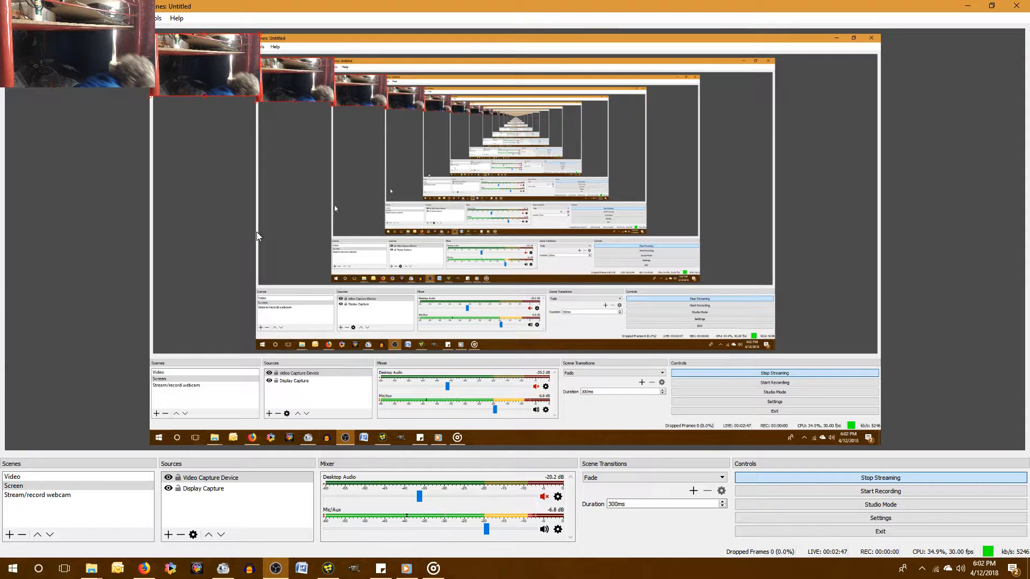
{"action": "right_click", "coordinate": [197, 477]}
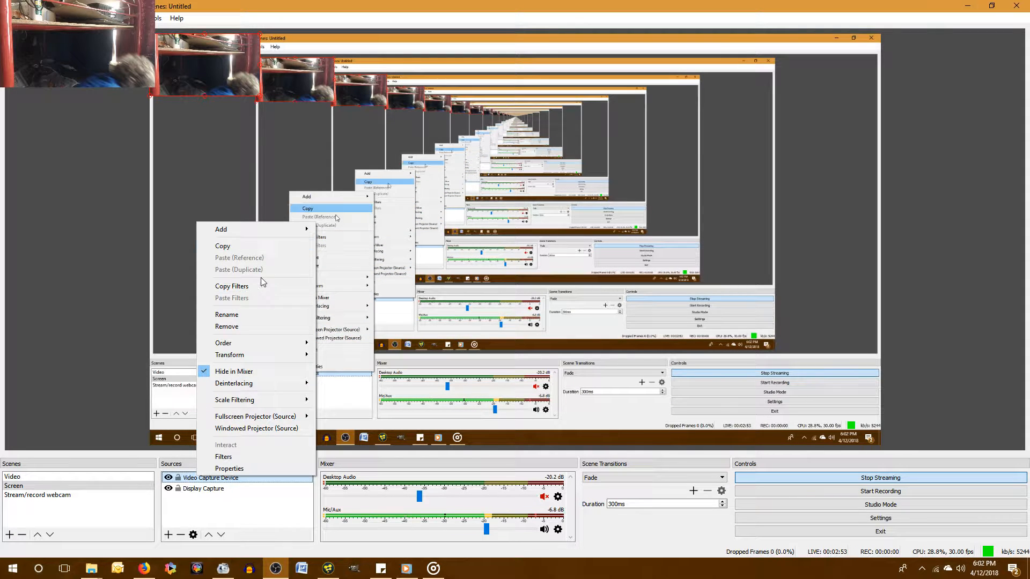
{"action": "left_click", "coordinate": [264, 466]}
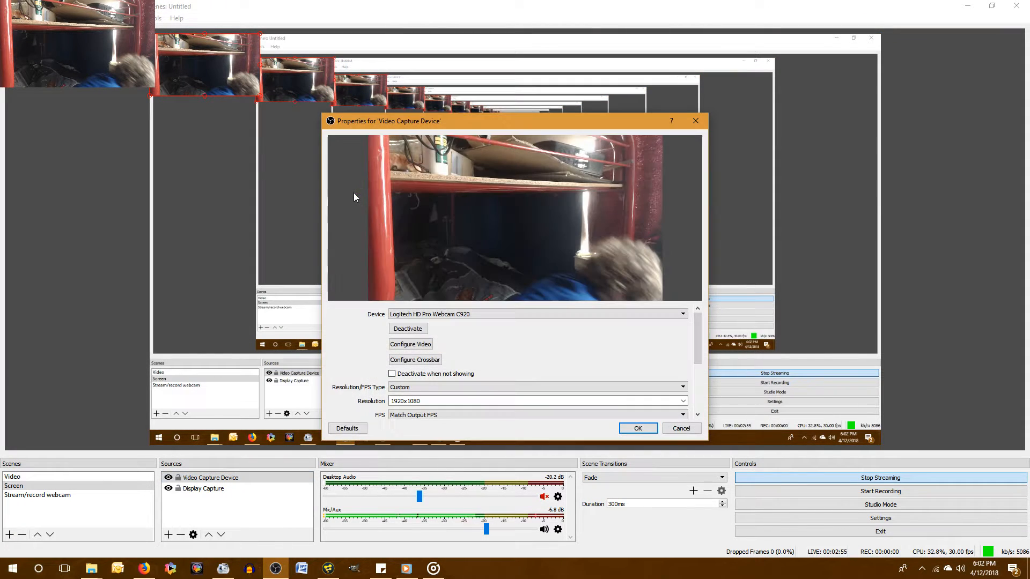
{"action": "left_click", "coordinate": [457, 315]}
{"action": "left_click", "coordinate": [455, 324]}
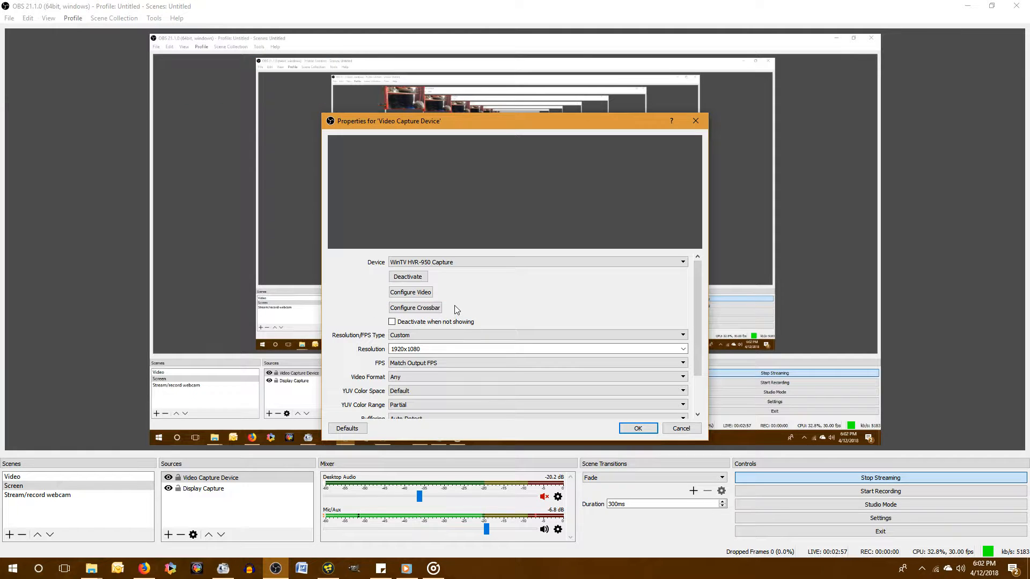
{"action": "left_click", "coordinate": [451, 262]}
{"action": "left_click", "coordinate": [429, 285]}
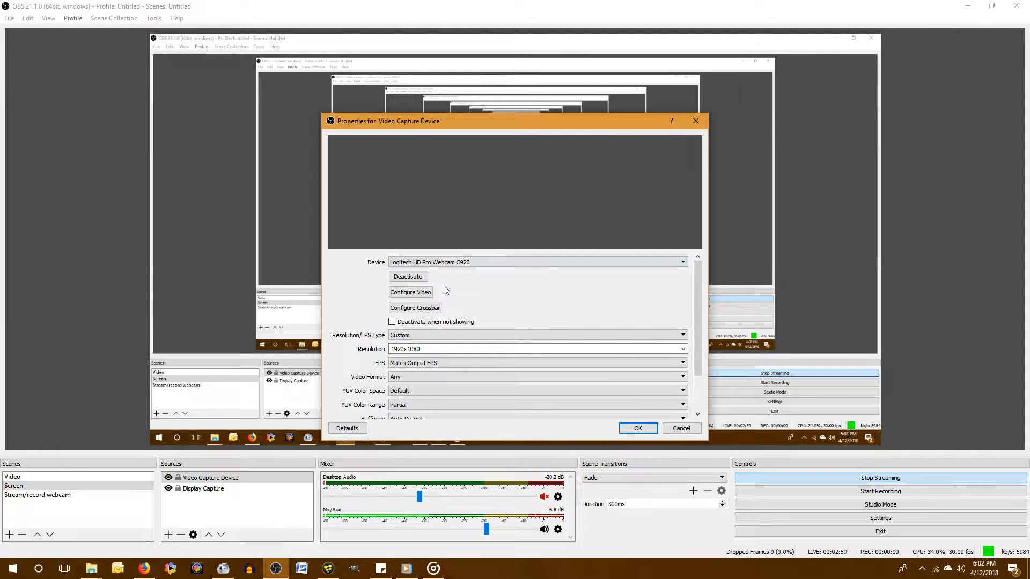
{"action": "left_click", "coordinate": [638, 428]}
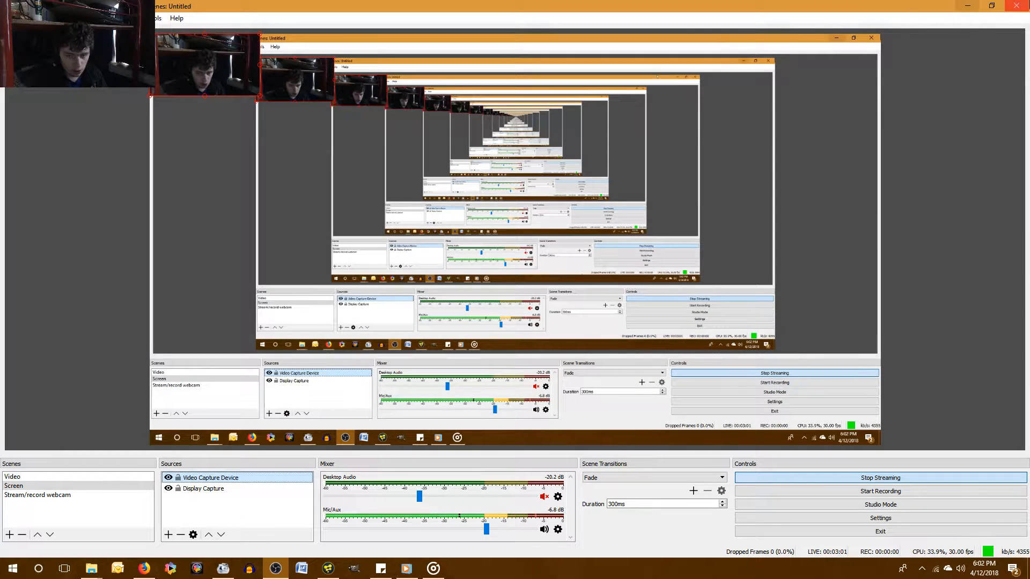
{"action": "left_click", "coordinate": [962, 8]}
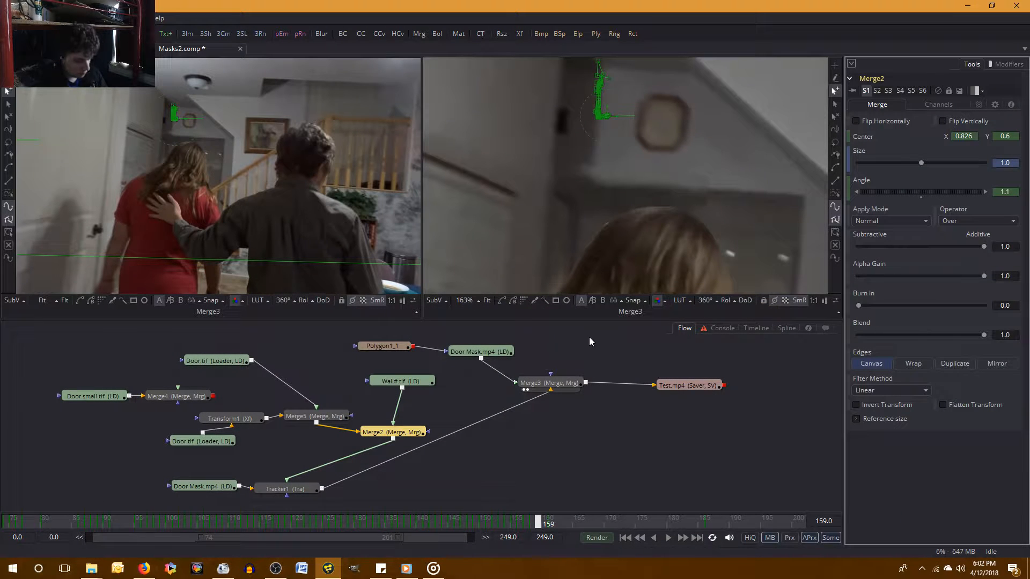
Compare frames 158 and 159 to examine how the wall patch and the Merge2 values shift between them.
{"action": "key", "text": "Left"}
{"action": "key", "text": "Right"}
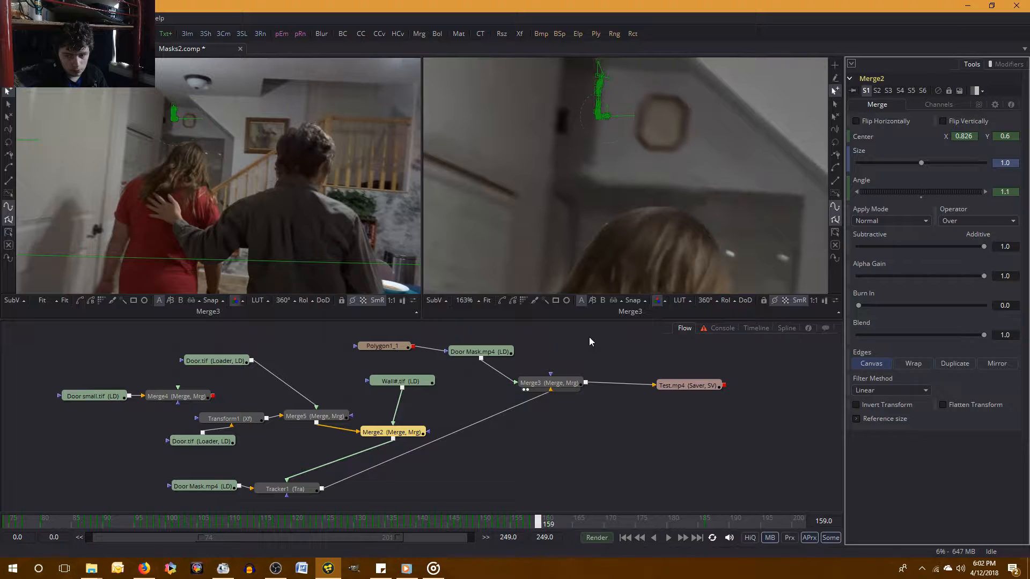
{"action": "key", "text": "Left"}
{"action": "right_click", "coordinate": [589, 337]}
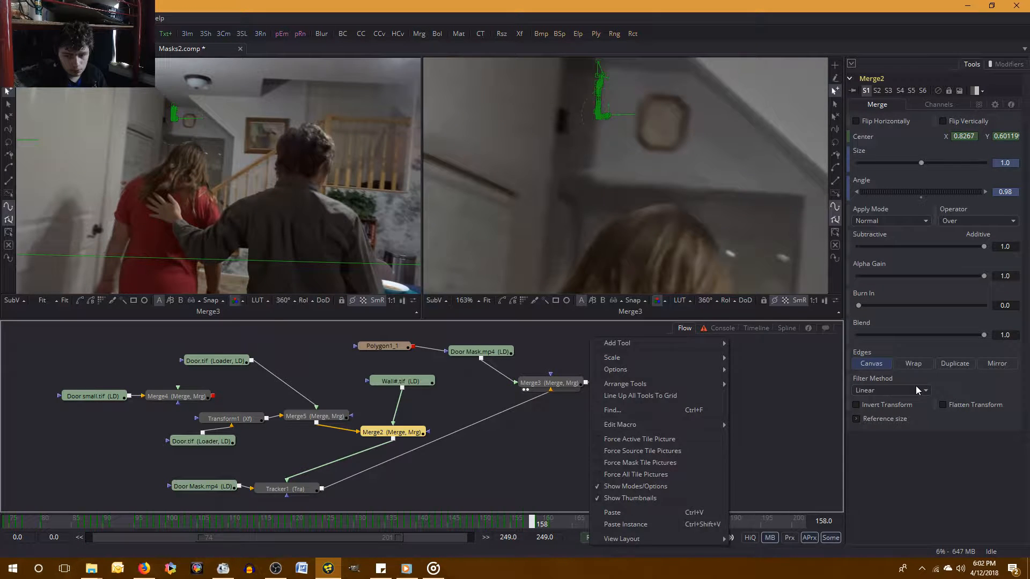
{"action": "left_click", "coordinate": [918, 486]}
{"action": "key", "text": "Right"}
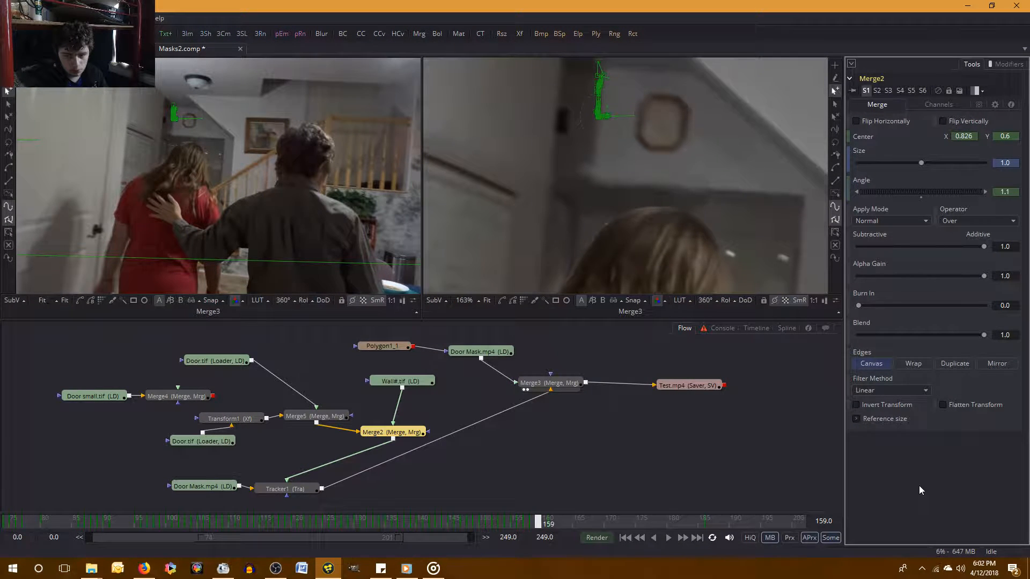
{"action": "key", "text": "Left"}
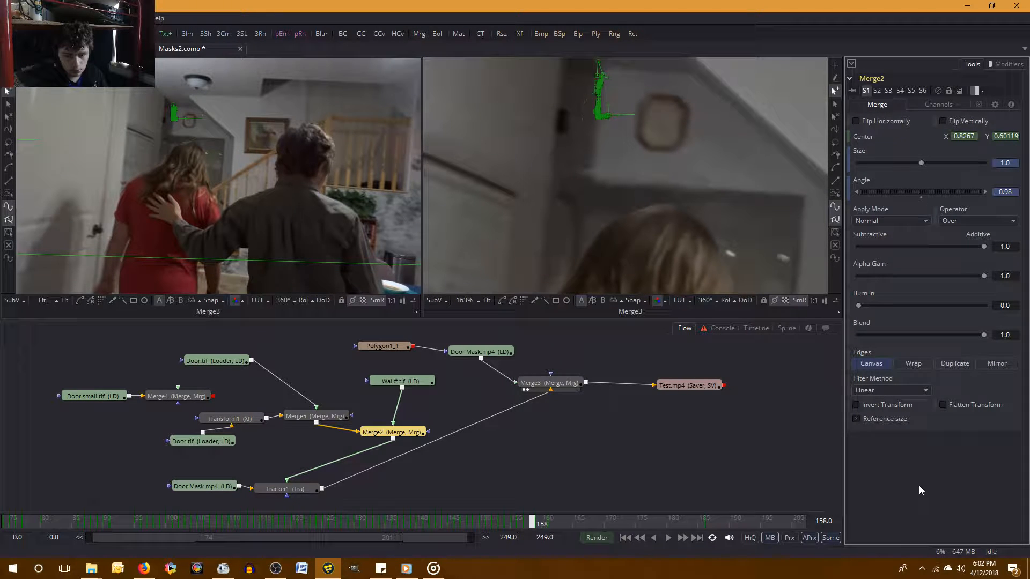
{"action": "key", "text": "Right"}
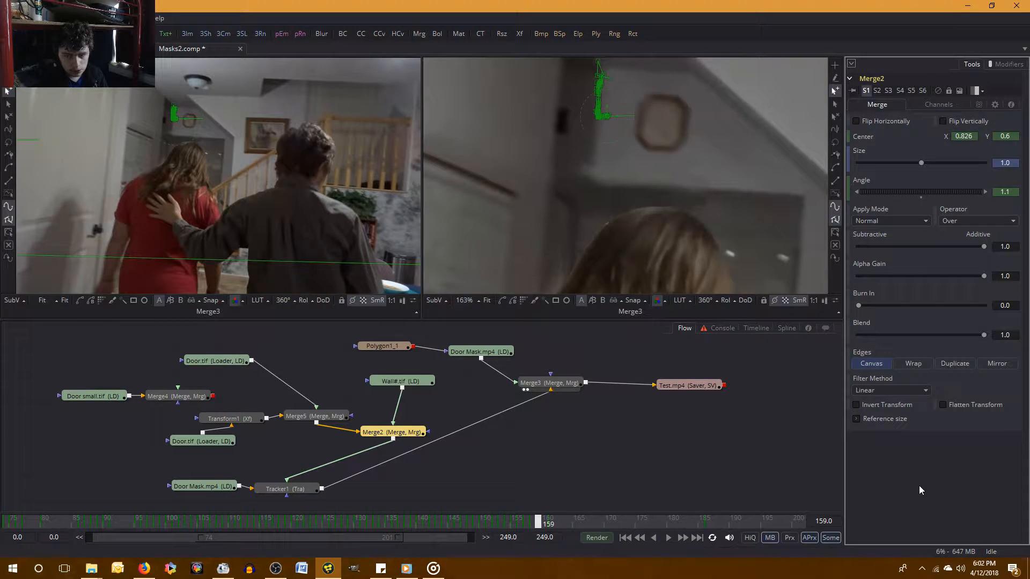
{"action": "key", "text": "Left"}
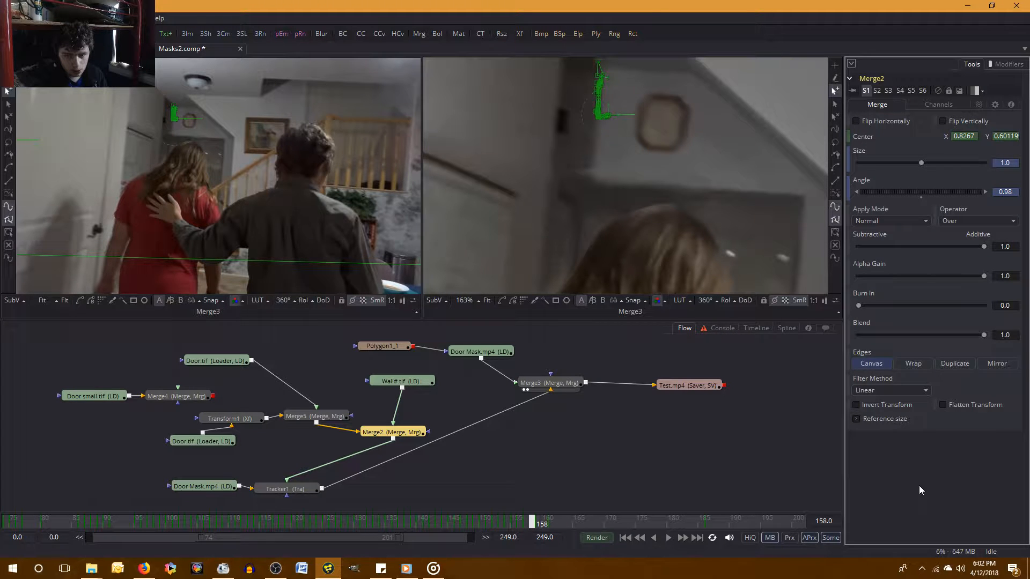
Skip to the next song in Groove Music and return to the Fusion composition.
{"action": "key", "text": "alt+Tab"}
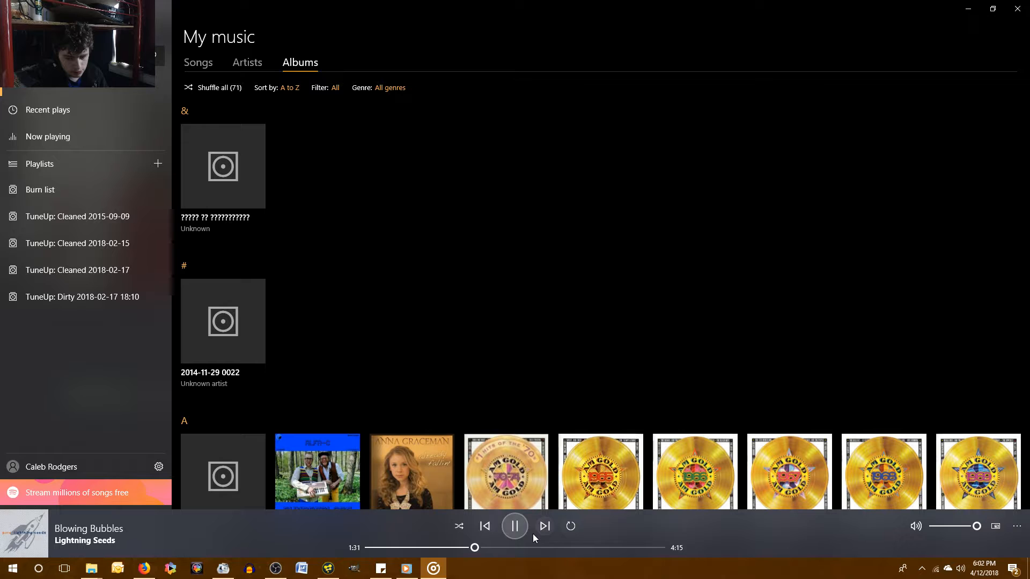
{"action": "left_click", "coordinate": [542, 527]}
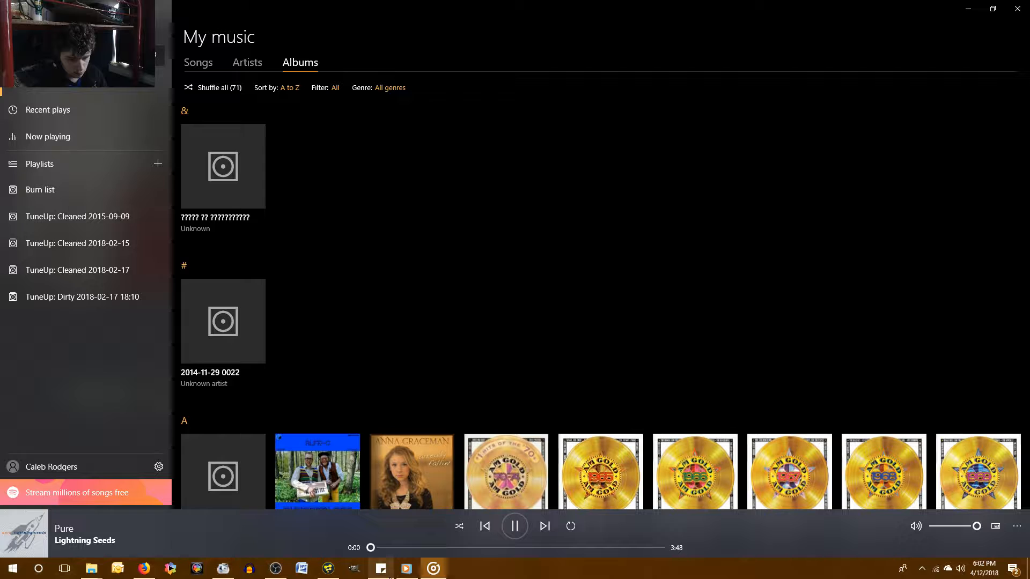
{"action": "key", "text": "alt+Tab"}
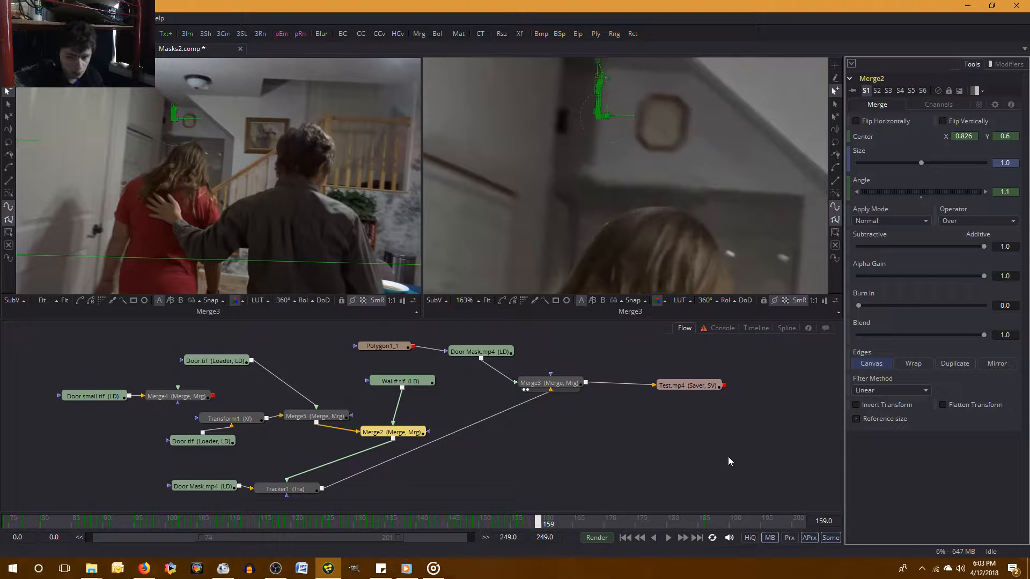
Compare frames 158 and 159, and set the Merge2 angle to 0.98 at frame 159.
{"action": "key", "text": "Left"}
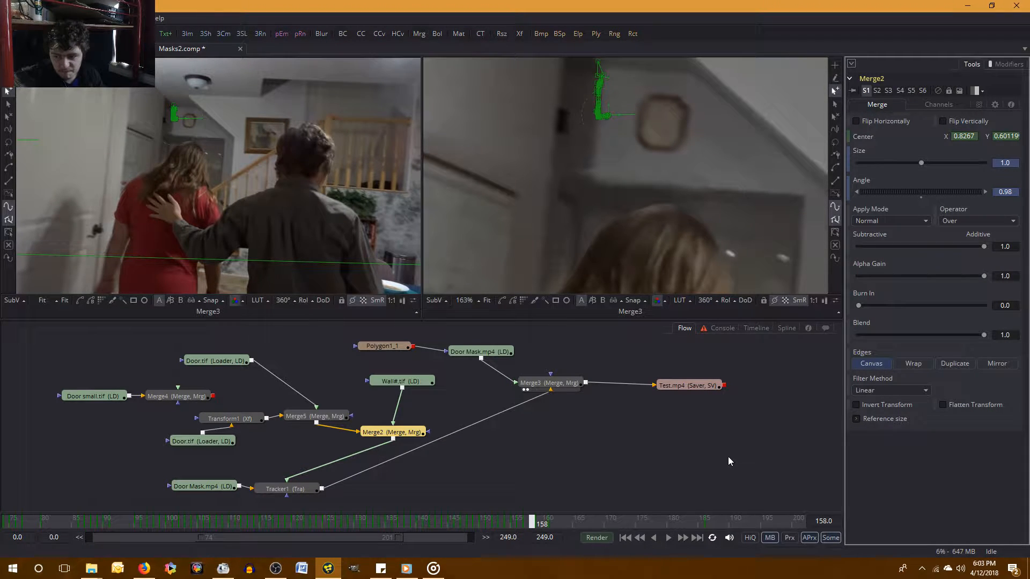
{"action": "key", "text": "Right"}
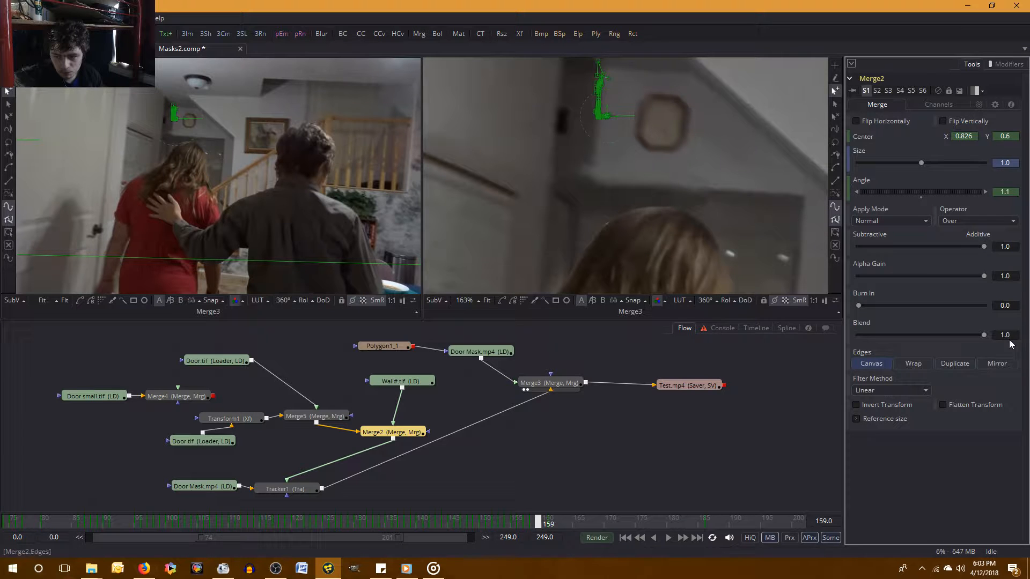
{"action": "left_click", "coordinate": [1000, 192]}
{"action": "type", "text": ".98"}
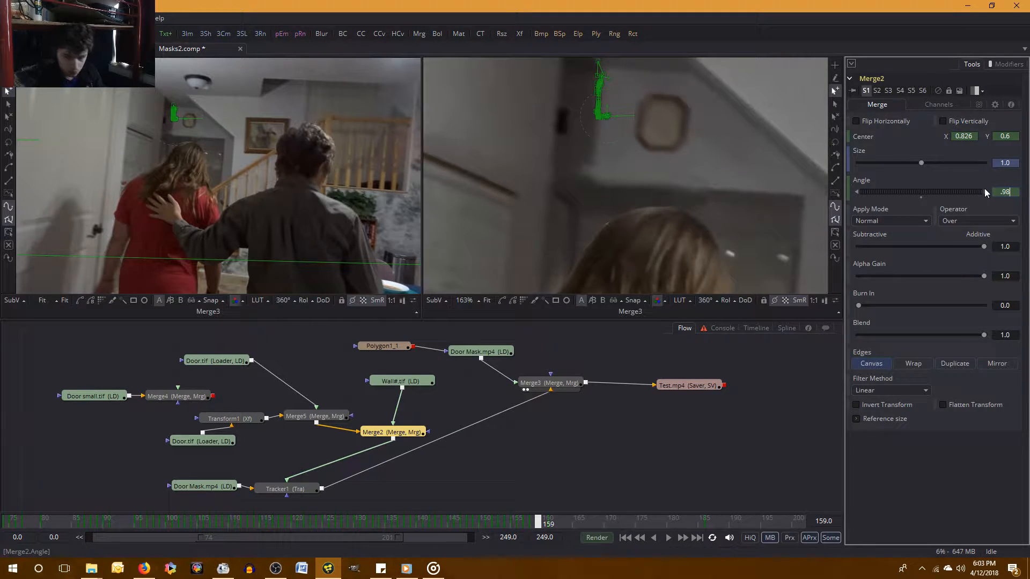
{"action": "key", "text": "Return"}
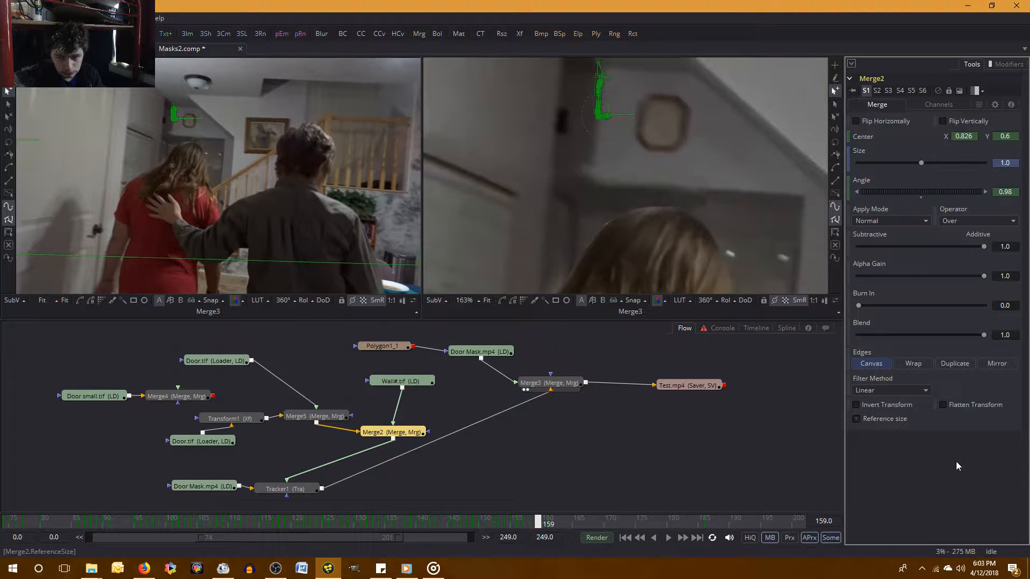
Set the Merge2 angle to 0.98 at frame 158 and compare the result with frame 159.
{"action": "key", "text": "Left"}
{"action": "key", "text": "Right"}
{"action": "key", "text": "Left"}
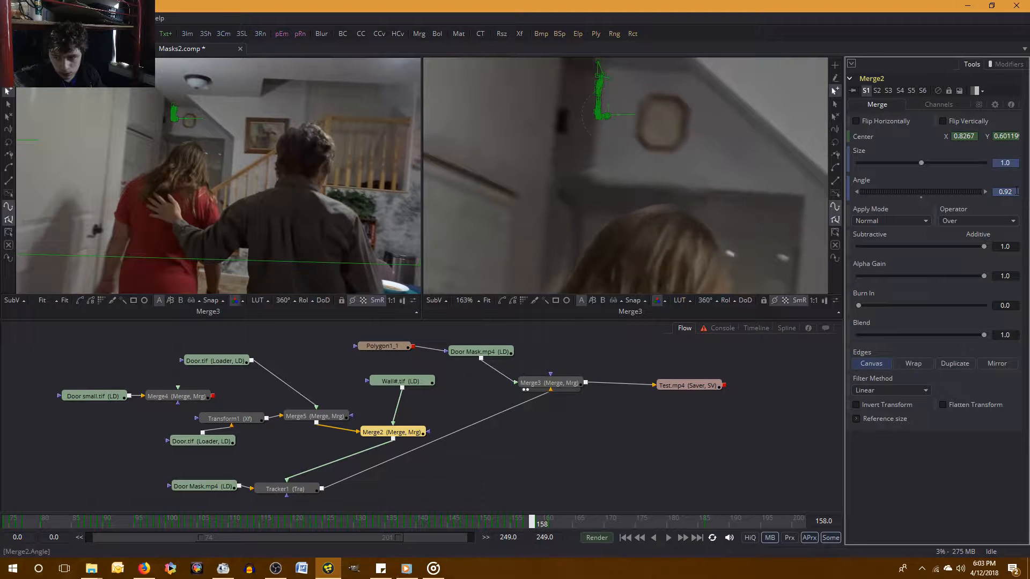
{"action": "left_click", "coordinate": [1016, 191]}
{"action": "key", "text": "BackSpace"}
{"action": "type", "text": "8"}
{"action": "key", "text": "Tab"}
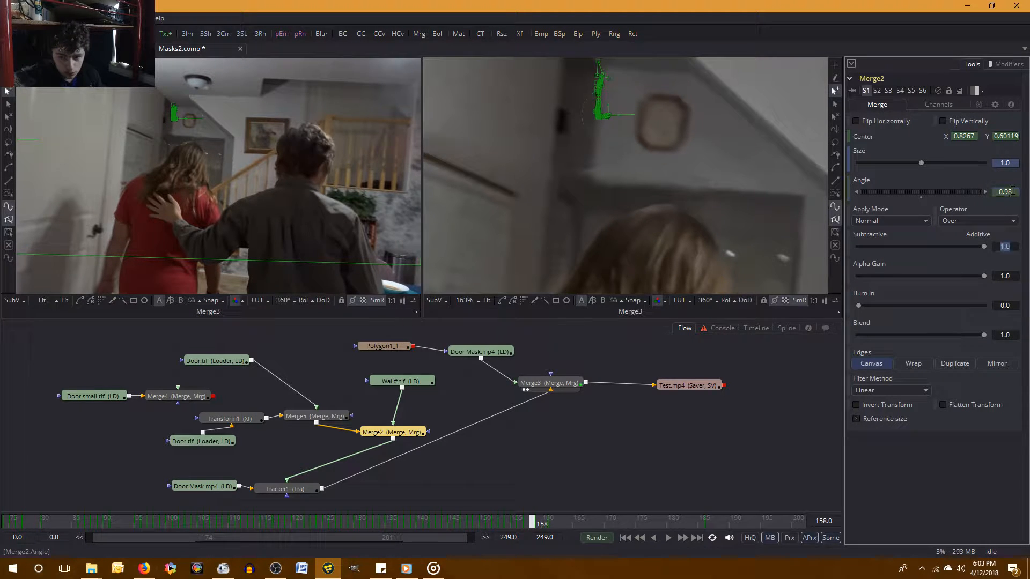
{"action": "left_click", "coordinate": [924, 454]}
{"action": "key", "text": "Right"}
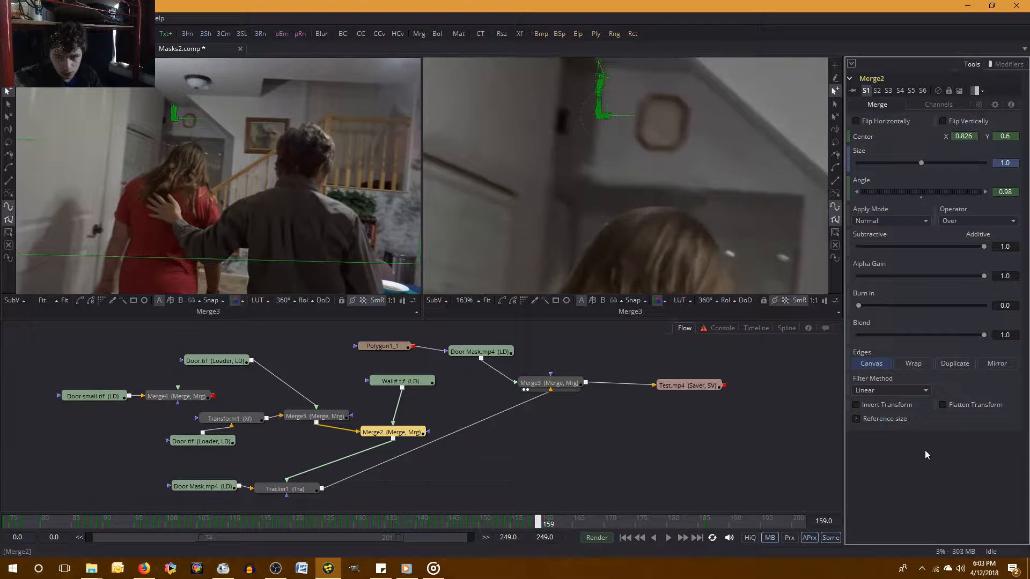
{"action": "key", "text": "Left"}
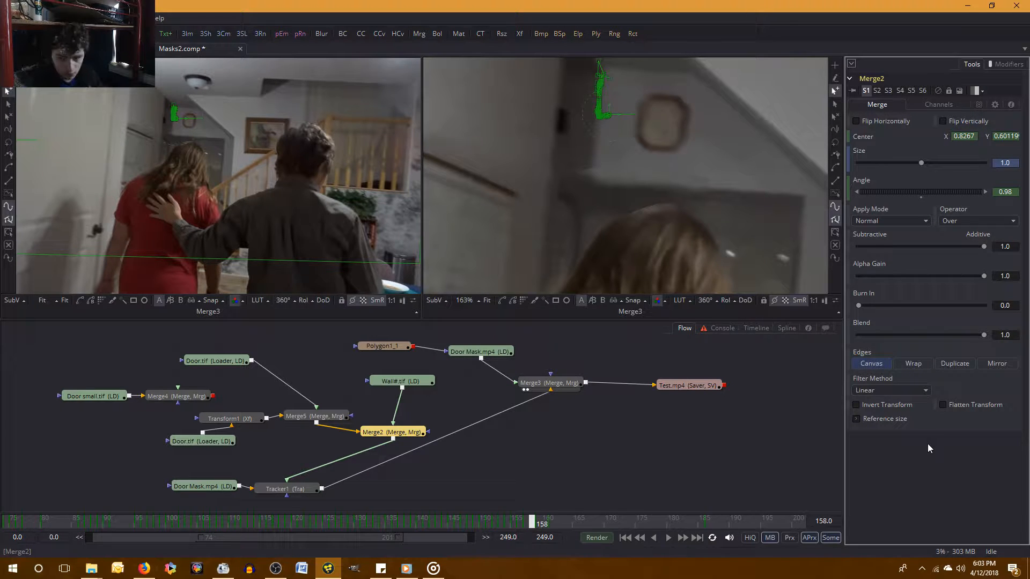
Undo the Merge2 angle changes at frames 158 and 159, and compare the two frames again.
{"action": "key", "text": "ctrl+z"}
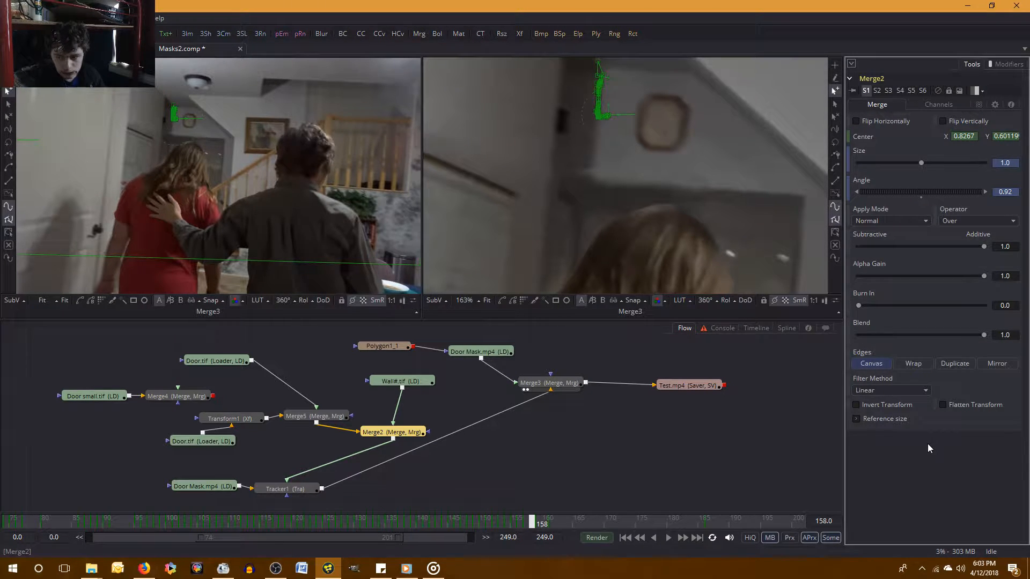
{"action": "key", "text": "Right"}
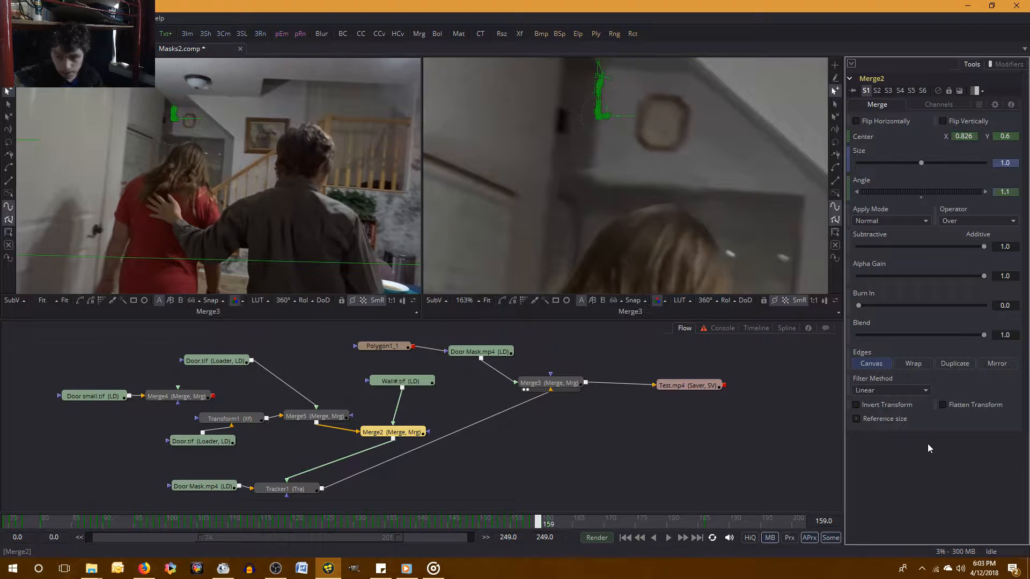
{"action": "key", "text": "Left"}
{"action": "key", "text": "Right"}
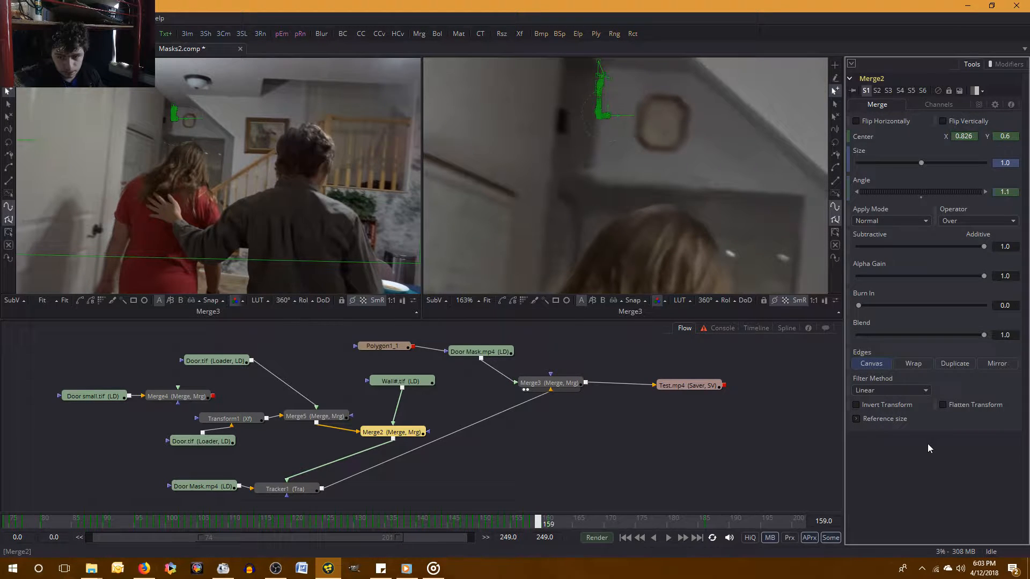
{"action": "key", "text": "Left"}
{"action": "key", "text": "Right"}
{"action": "key", "text": "Left"}
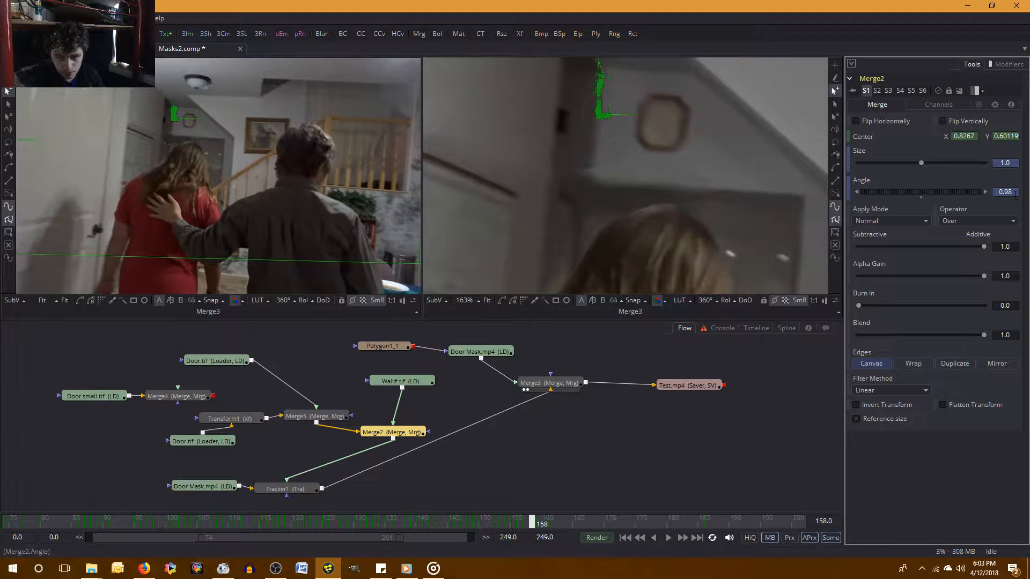
Set the Merge2 angle to 1.1 at frame 158 and to 1.0 at frame 159.
{"action": "left_click_drag", "start_coordinate": [1015, 194], "coordinate": [996, 194]}
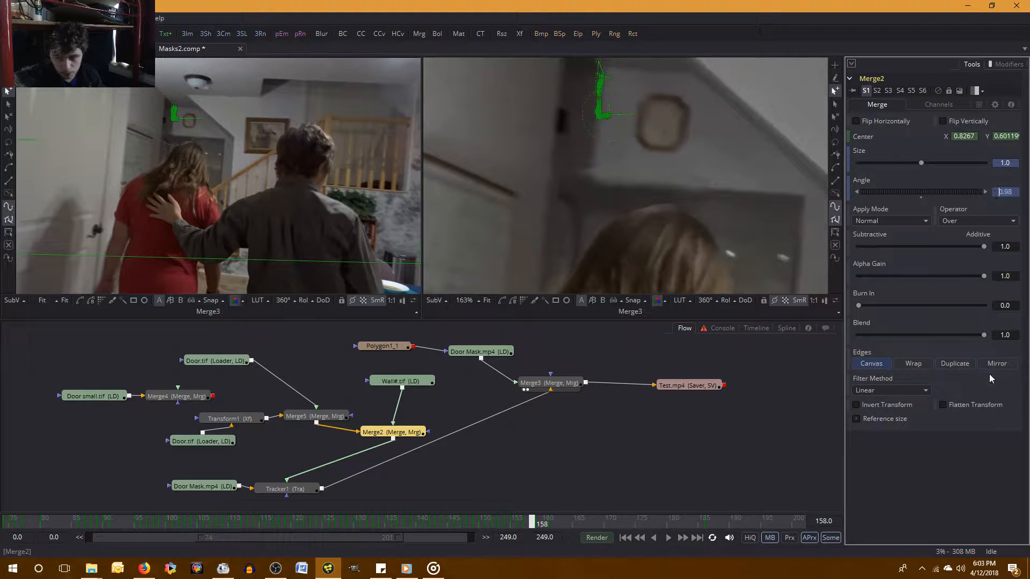
{"action": "type", "text": "1.1"}
{"action": "key", "text": "Return"}
{"action": "key", "text": "Right"}
{"action": "left_click_drag", "start_coordinate": [1017, 194], "coordinate": [999, 193]}
{"action": "type", "text": "1"}
{"action": "key", "text": "Return"}
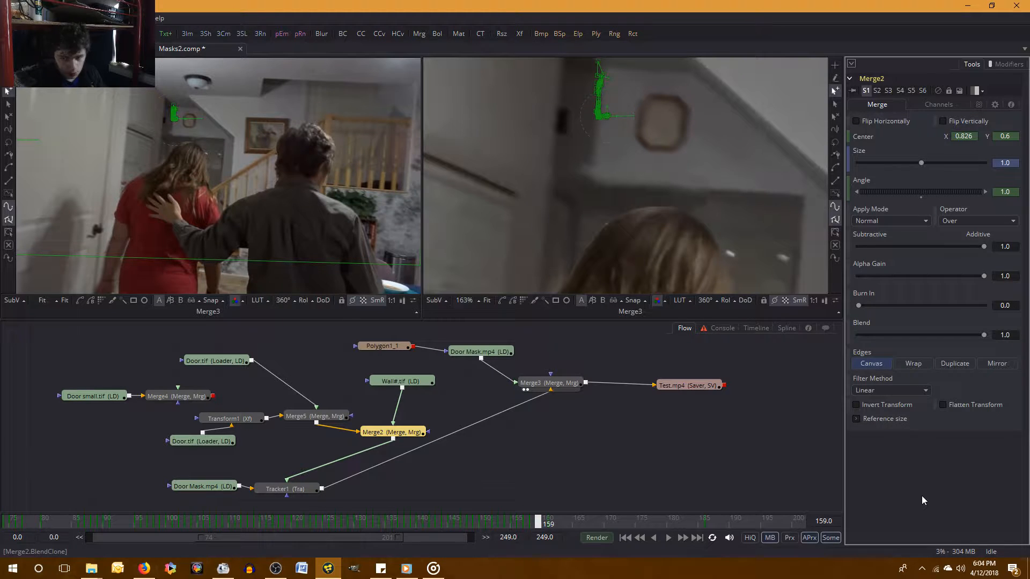
Try Merge2 angles of 3.0 and 9.0 at frame 159.
{"action": "left_click", "coordinate": [1013, 194]}
{"action": "type", "text": "3"}
{"action": "key", "text": "Tab"}
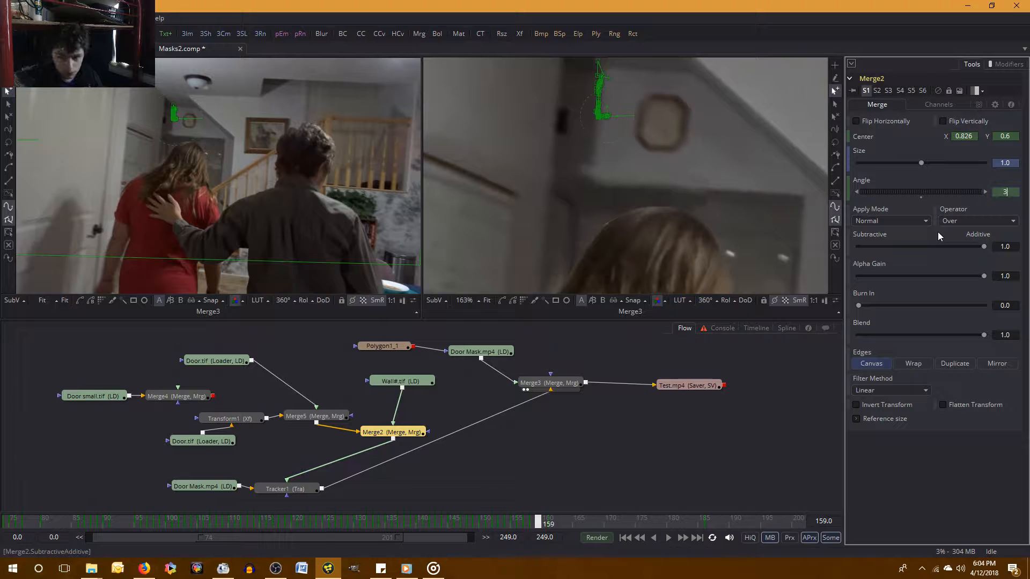
{"action": "left_click_drag", "start_coordinate": [1012, 193], "coordinate": [985, 192]}
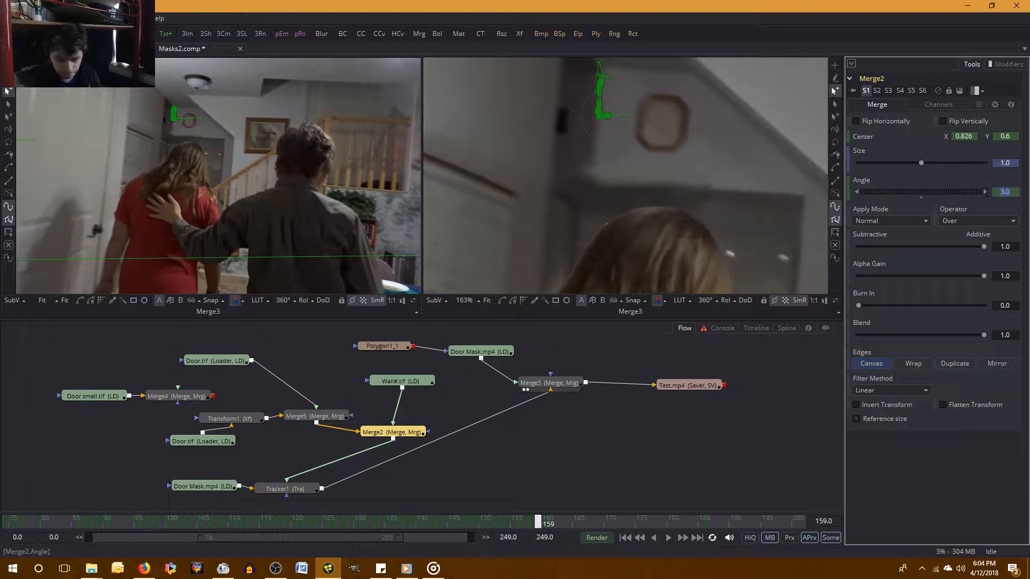
{"action": "type", "text": "9"}
{"action": "key", "text": "Tab"}
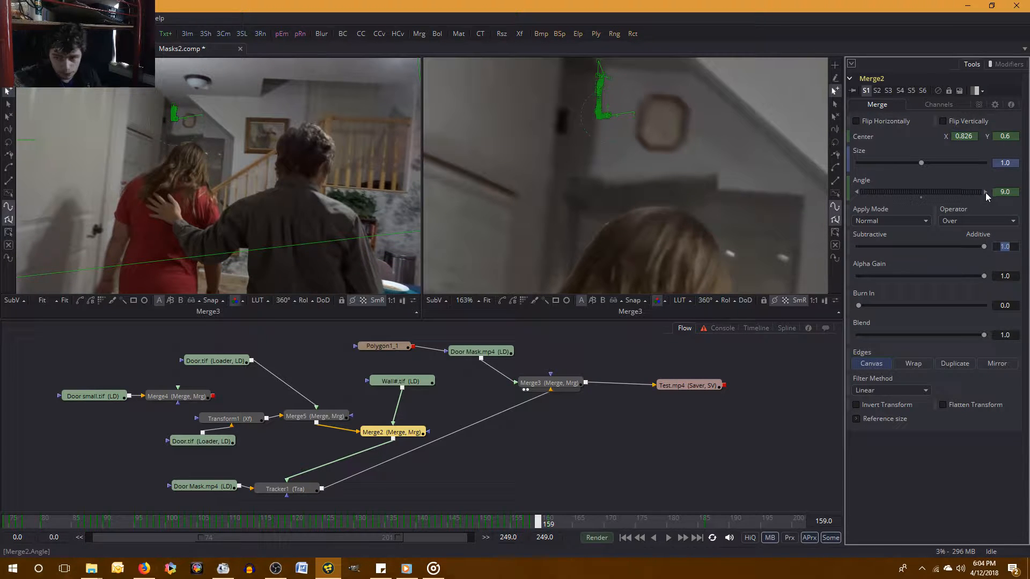
Set the Merge2 angle to 0.9 at frame 159 and compare the wall piece with frame 158.
{"action": "left_click_drag", "start_coordinate": [1012, 188], "coordinate": [971, 196]}
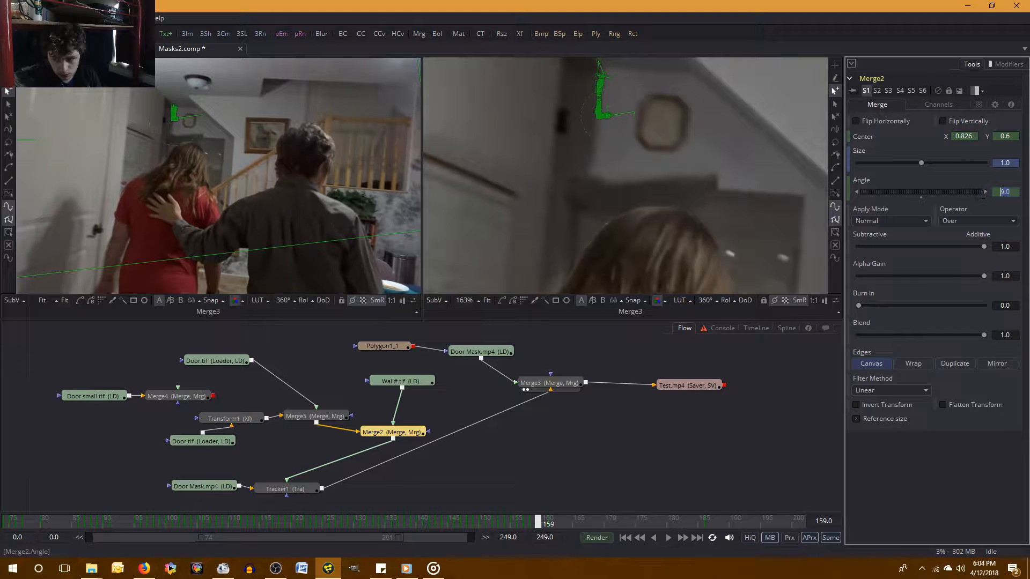
{"action": "type", "text": "0.9"}
{"action": "key", "text": "Tab"}
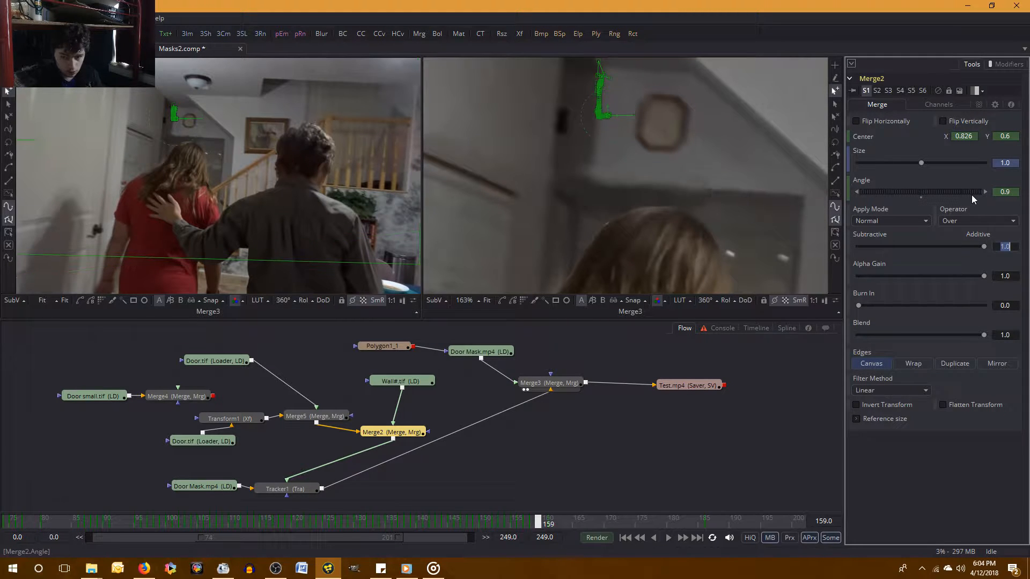
{"action": "left_click", "coordinate": [957, 478]}
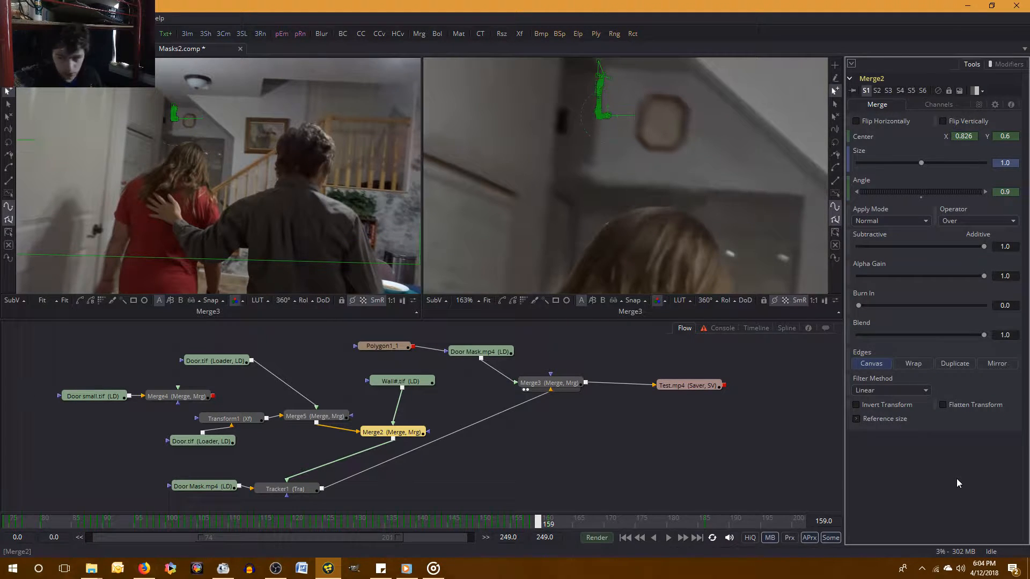
{"action": "key", "text": "Left"}
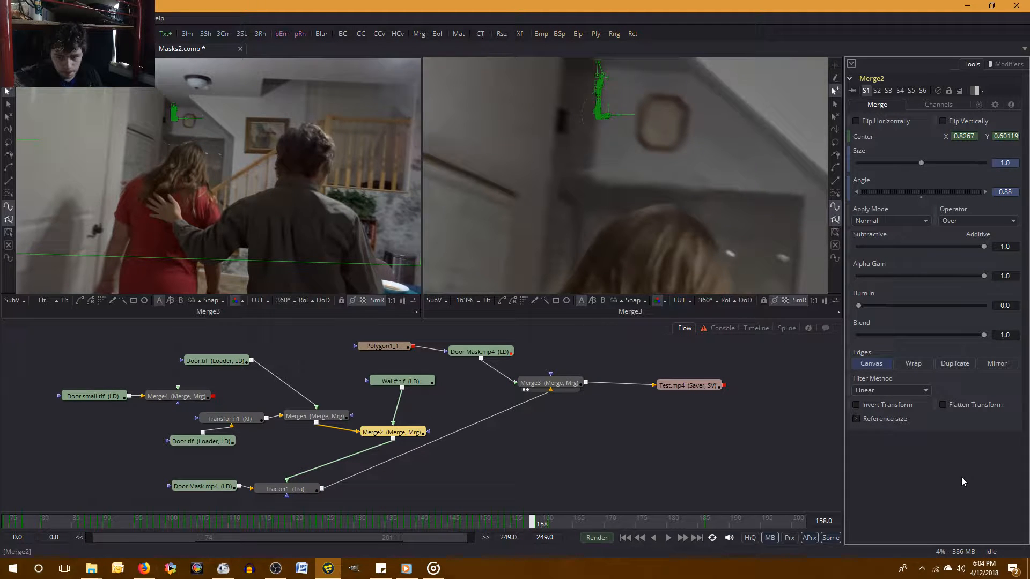
{"action": "key", "text": "Right"}
Set the Merge2 angle to 1.0 at frame 159 and compare the wall piece between frames 158 and 159.
{"action": "left_click", "coordinate": [997, 192]}
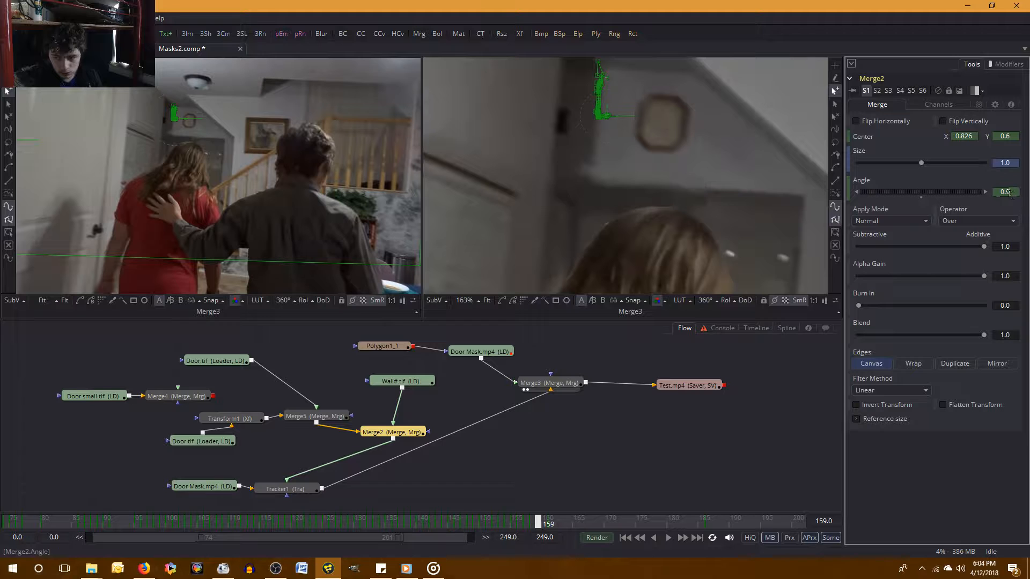
{"action": "type", "text": "1"}
{"action": "key", "text": "Tab"}
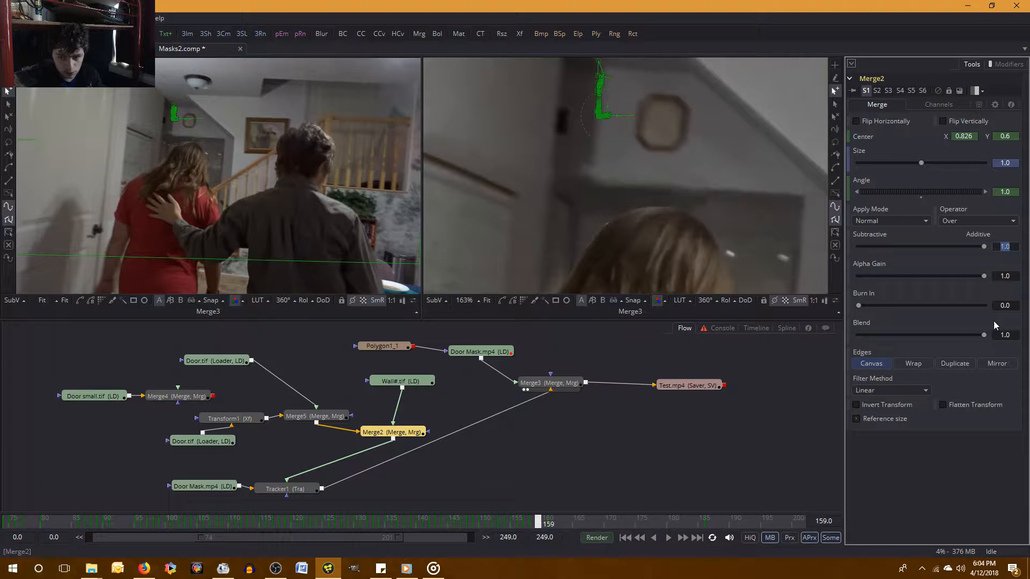
{"action": "key", "text": "Return"}
{"action": "key", "text": "Left"}
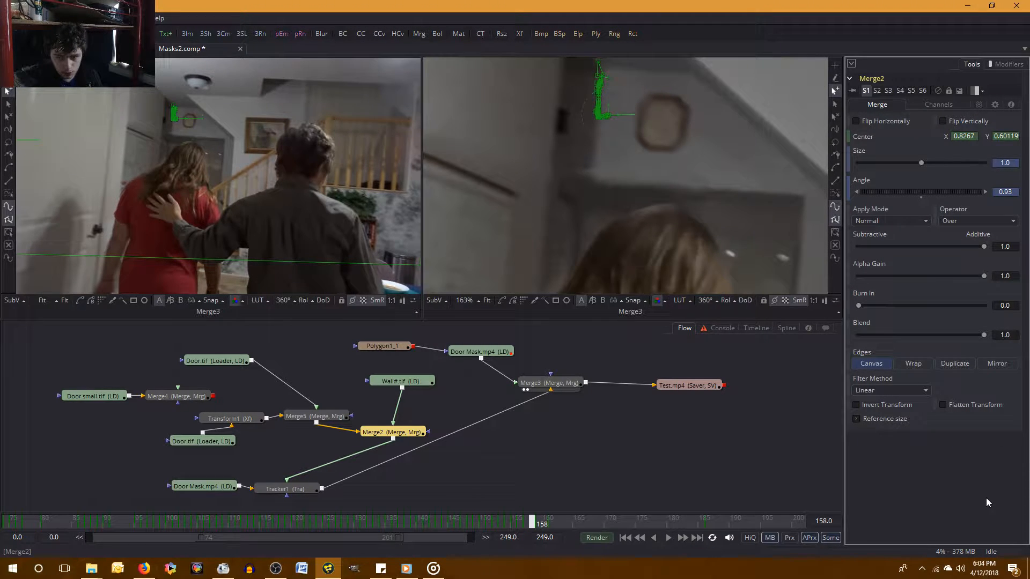
{"action": "key", "text": "Right"}
{"action": "key", "text": "Left"}
{"action": "key", "text": "Right"}
Try a Merge2 size of 1.2 at frame 159, and undo the size change.
{"action": "left_click", "coordinate": [1013, 162]}
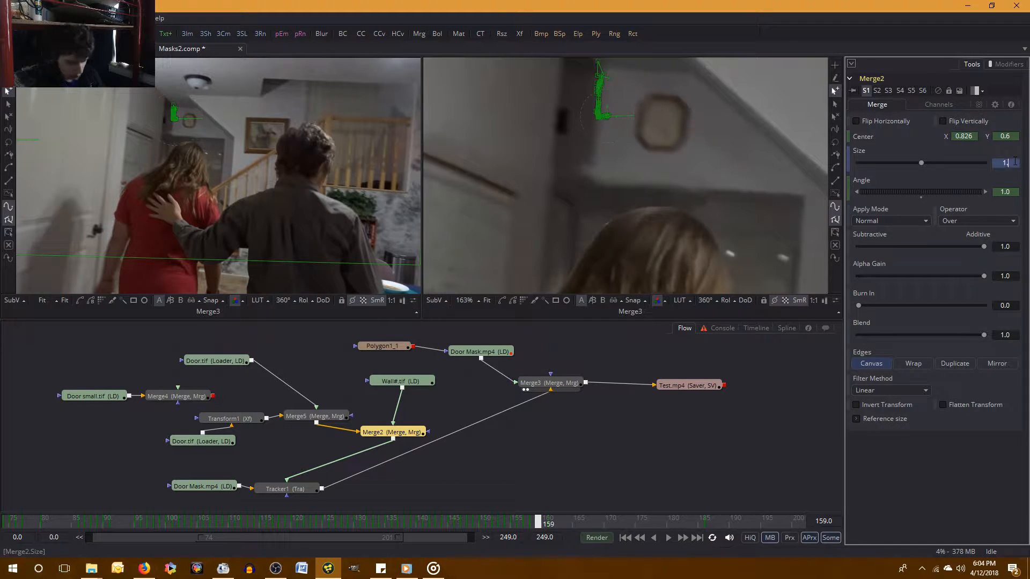
{"action": "type", "text": "1.2"}
{"action": "key", "text": "Tab"}
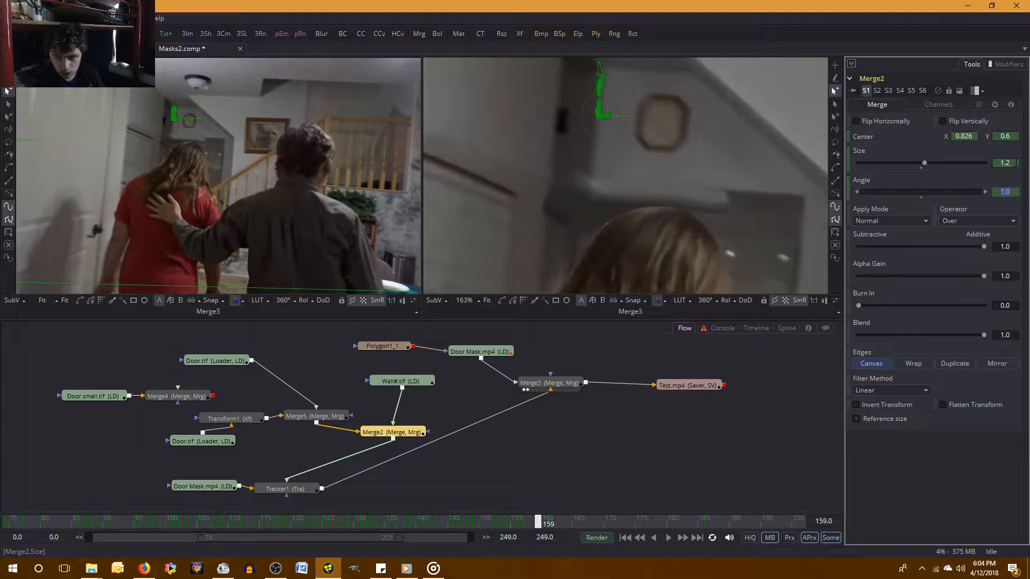
{"action": "key", "text": "ctrl+z"}
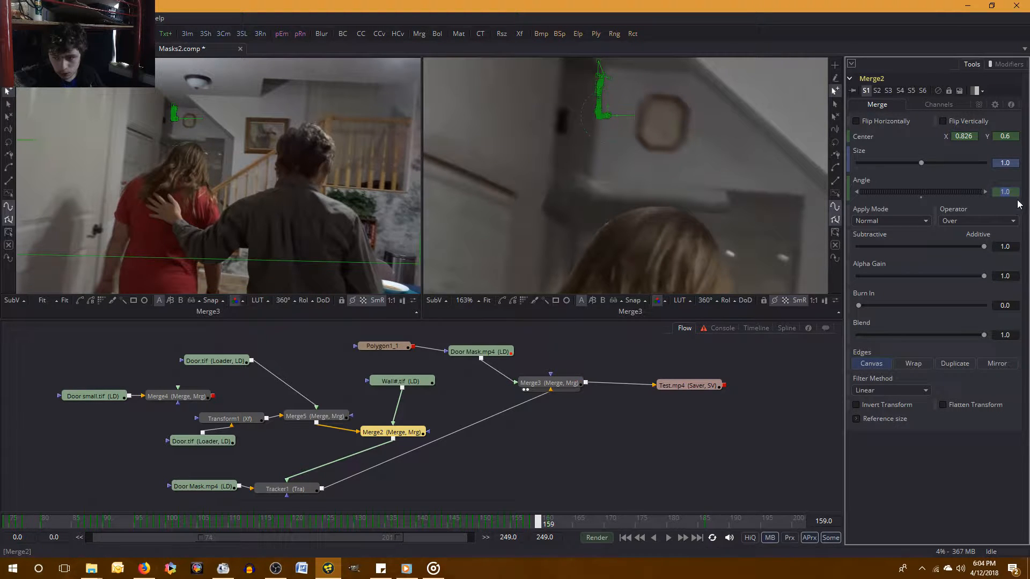
Try Merge2 angles of 1.2 and 8.0 at frame 159.
{"action": "type", "text": "1.2"}
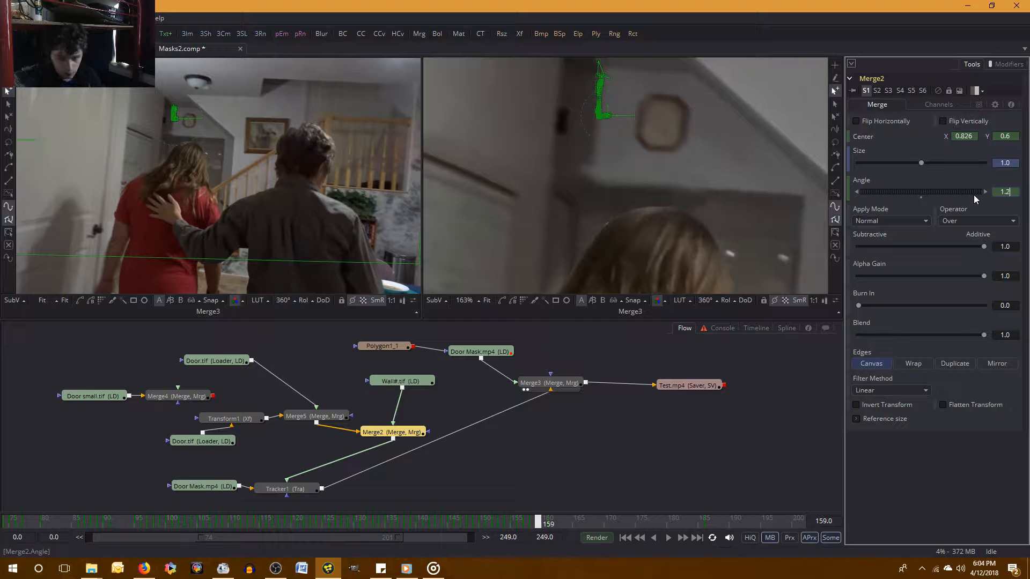
{"action": "key", "text": "Tab"}
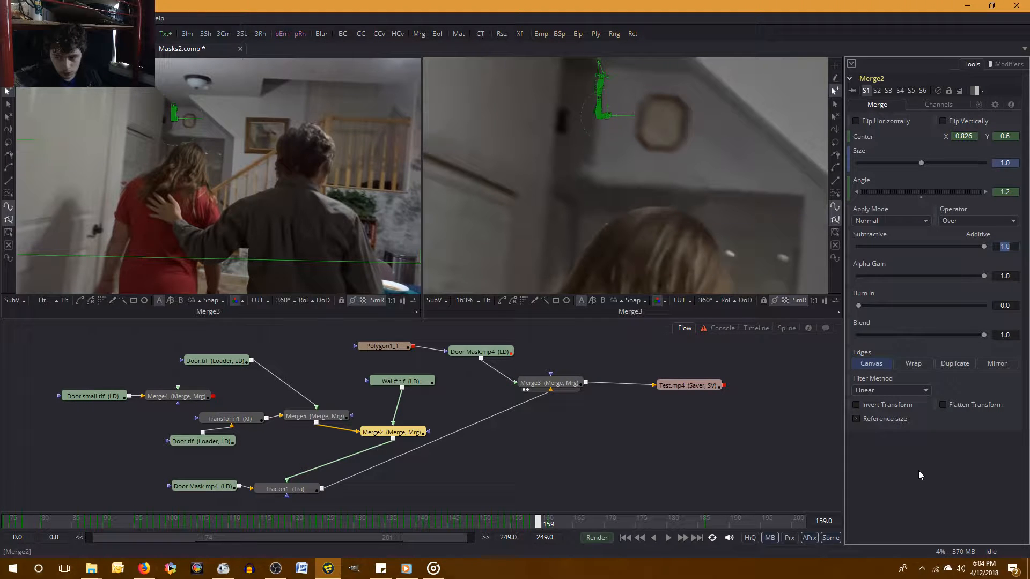
{"action": "left_click_drag", "start_coordinate": [1014, 191], "coordinate": [970, 197]}
{"action": "type", "text": "8"}
{"action": "key", "text": "Tab"}
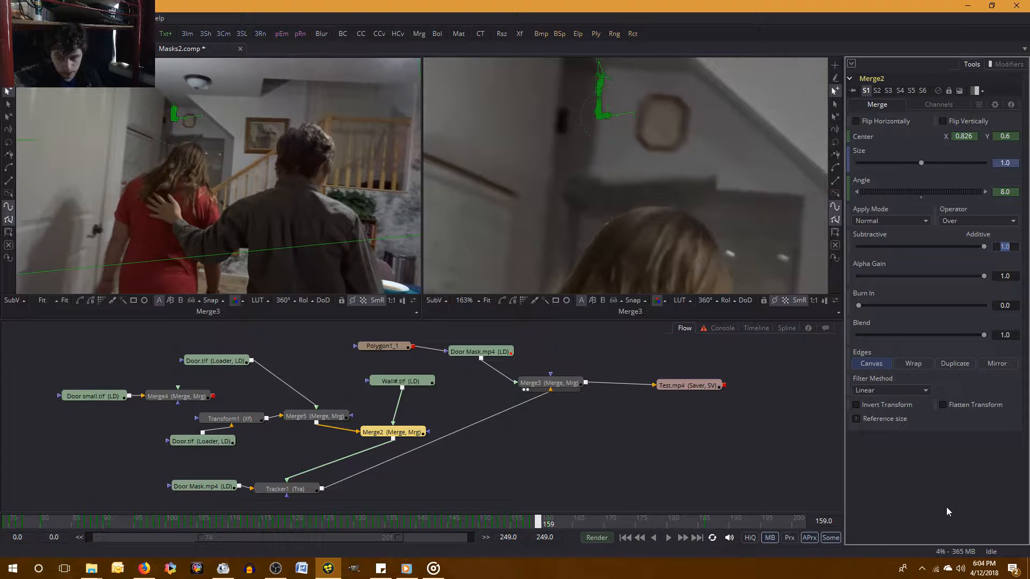
Set the Merge2 angle to 0.8 at frame 159.
{"action": "key", "text": "shift+Tab"}
{"action": "type", "text": "0.8"}
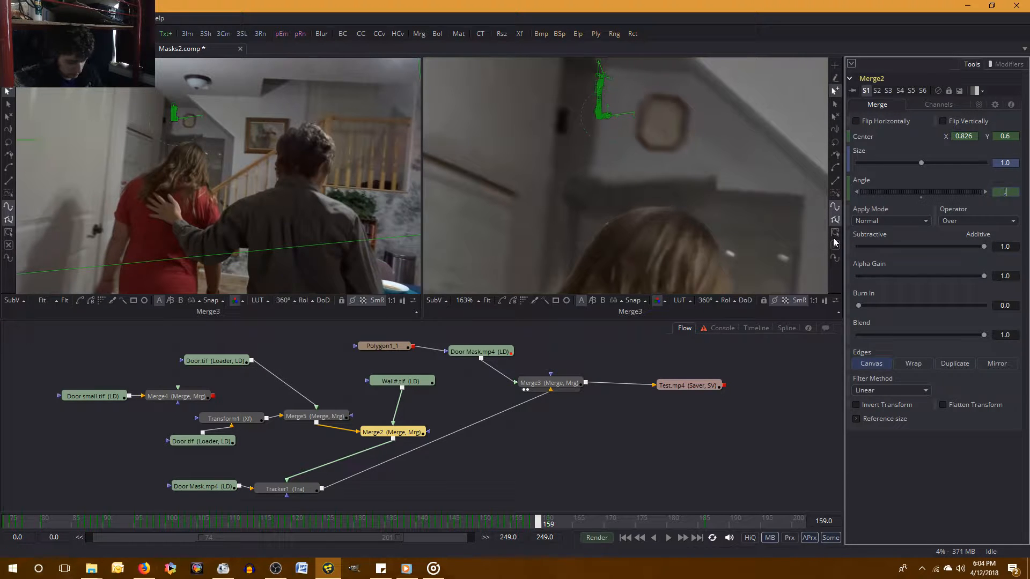
{"action": "key", "text": "Tab"}
{"action": "left_click", "coordinate": [906, 484]}
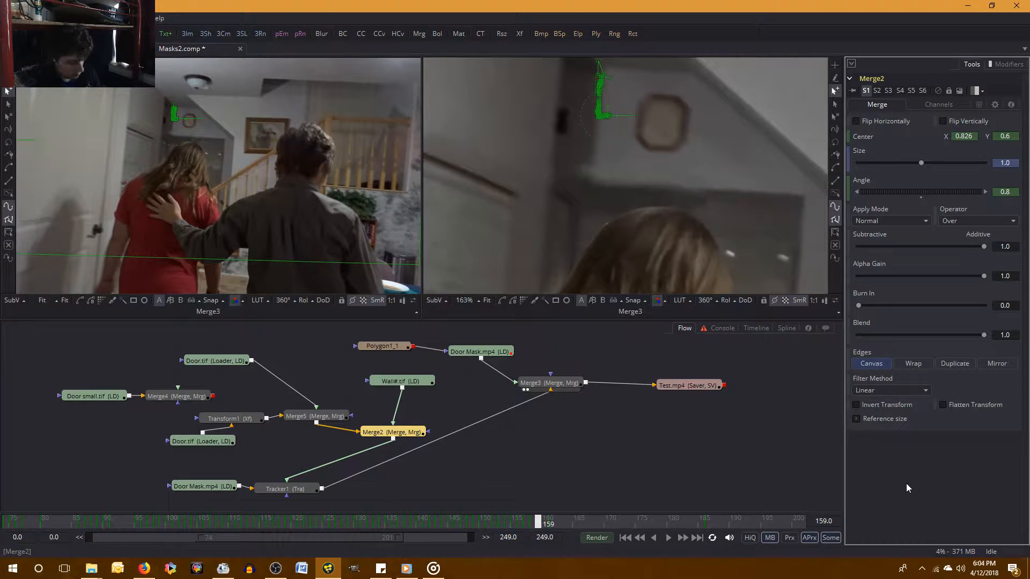
Compare the position of the masked wall piece between frames 158 and 159.
{"action": "key", "text": "Left"}
{"action": "key", "text": "Right"}
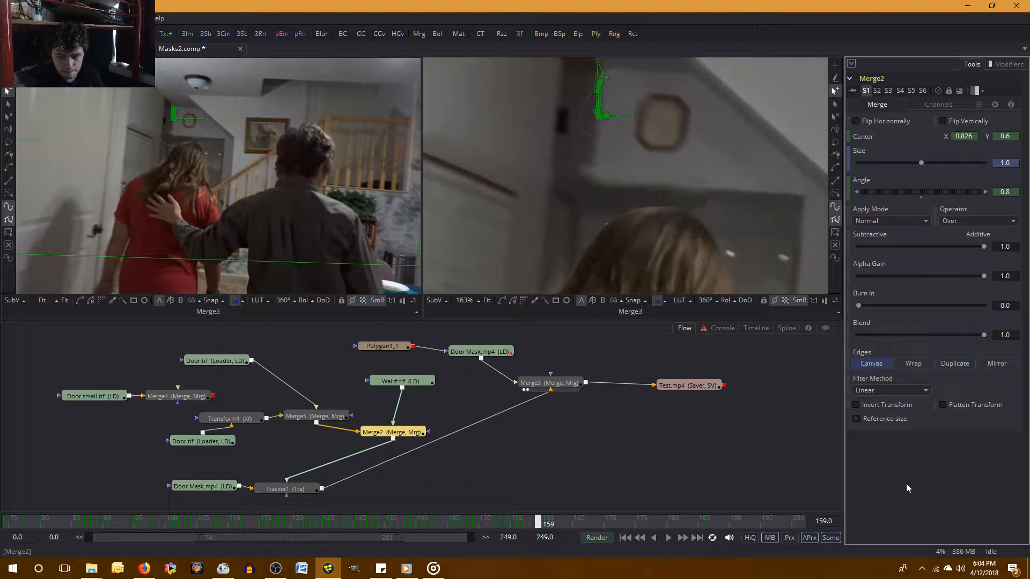
{"action": "key", "text": "Left"}
{"action": "key", "text": "Right"}
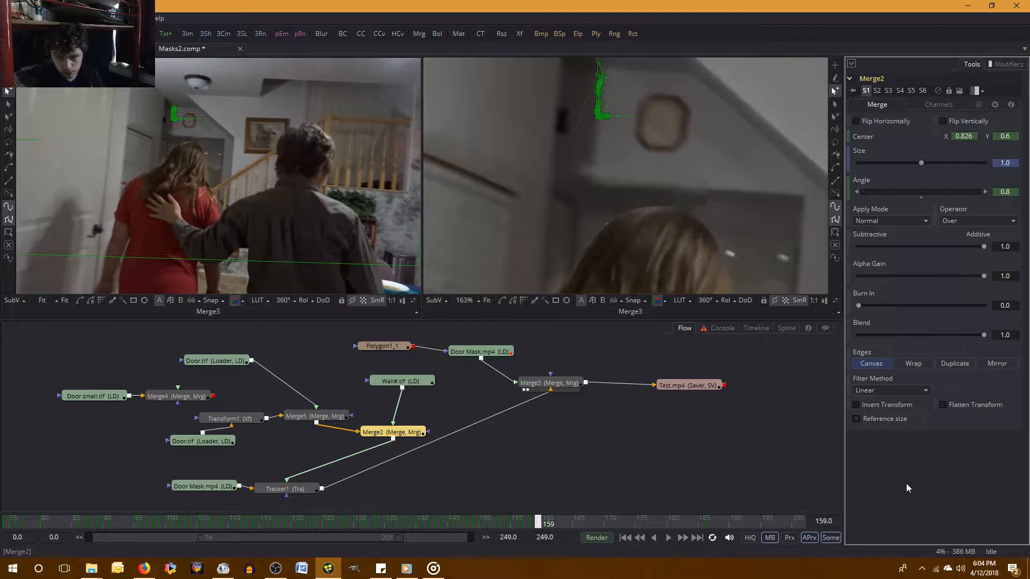
{"action": "key", "text": "Left"}
{"action": "key", "text": "Right"}
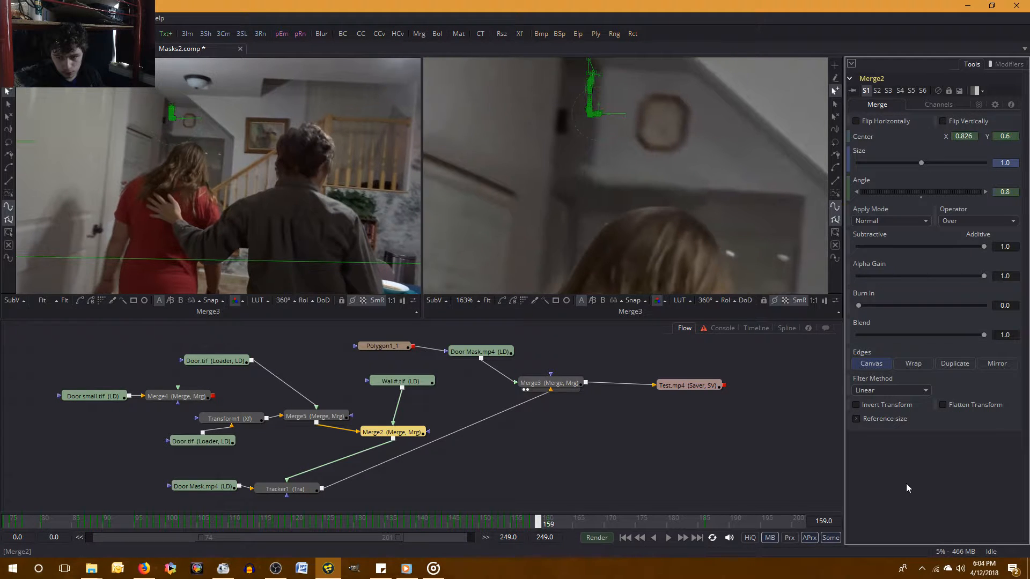
{"action": "key", "text": "Left"}
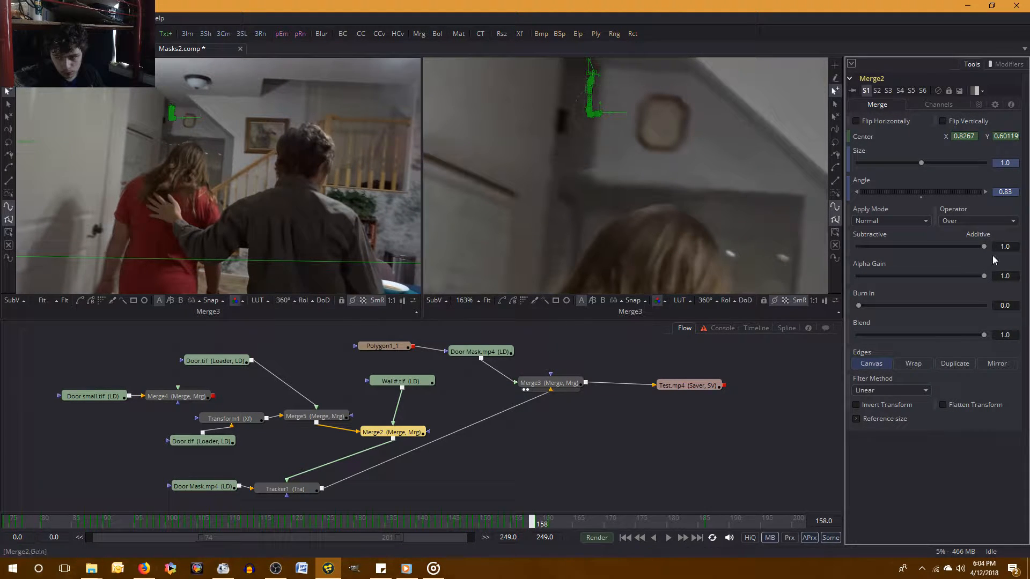
{"action": "key", "text": "Right"}
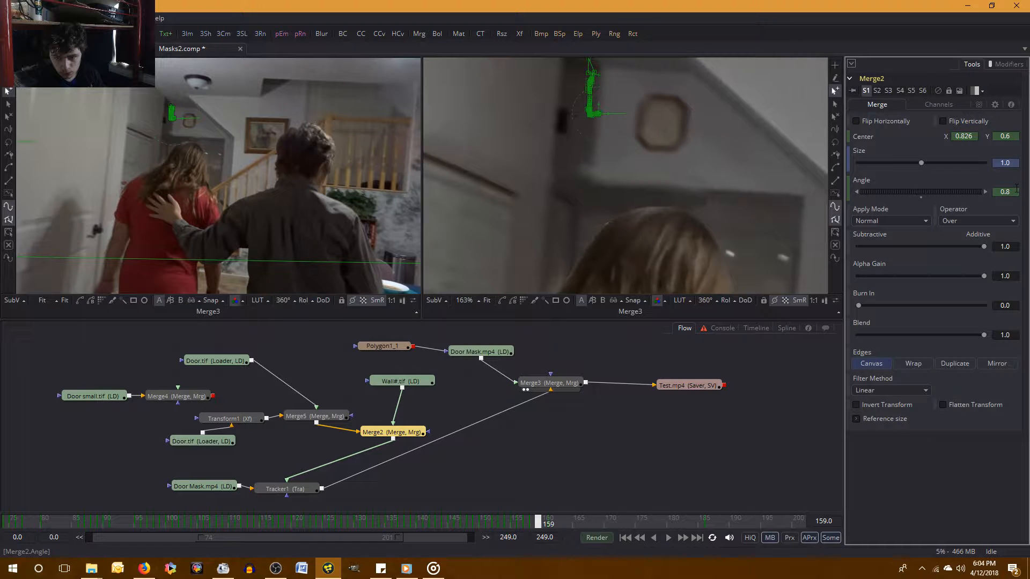
Try a Merge2 angle of 0.0 at frame 159, and set it back to 0.8.
{"action": "double_click", "coordinate": [1016, 188]}
{"action": "type", "text": "0"}
{"action": "key", "text": "Tab"}
{"action": "double_click", "coordinate": [1016, 188]}
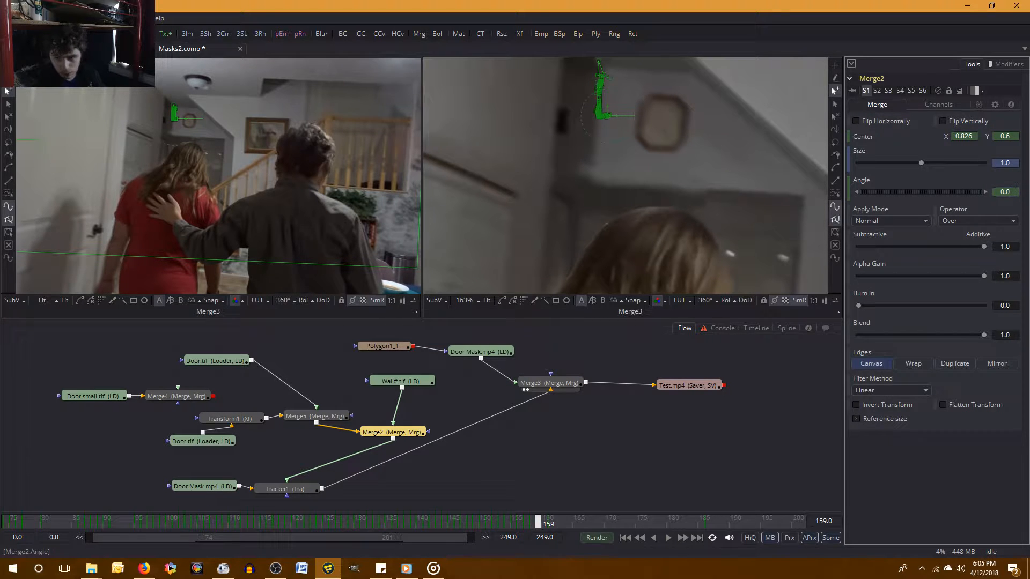
{"action": "type", "text": "0.8"}
{"action": "key", "text": "Tab"}
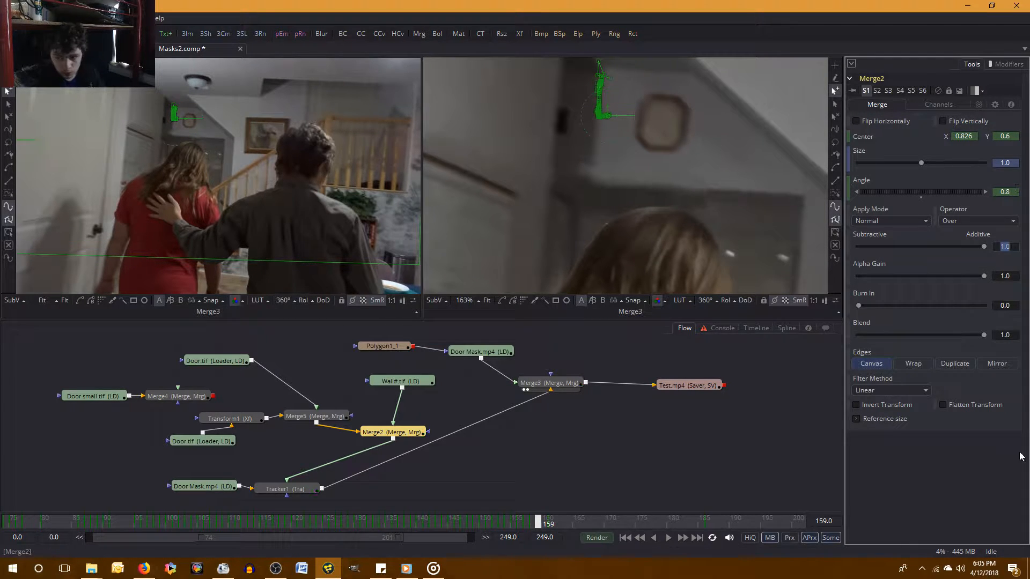
Set the Merge2 angle to 0.8 at frame 158.
{"action": "left_click", "coordinate": [952, 497]}
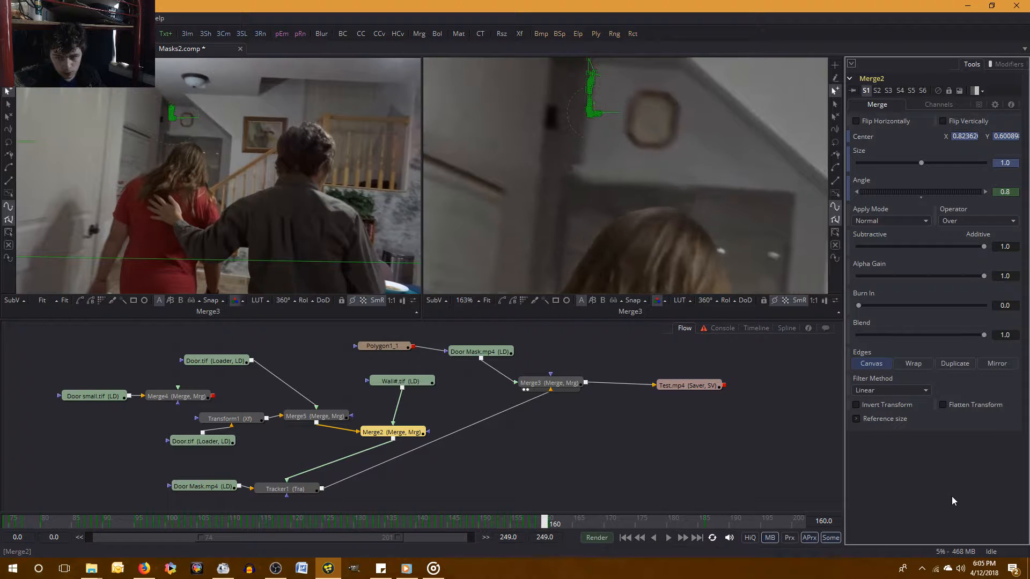
{"action": "key", "text": "bracketleft"}
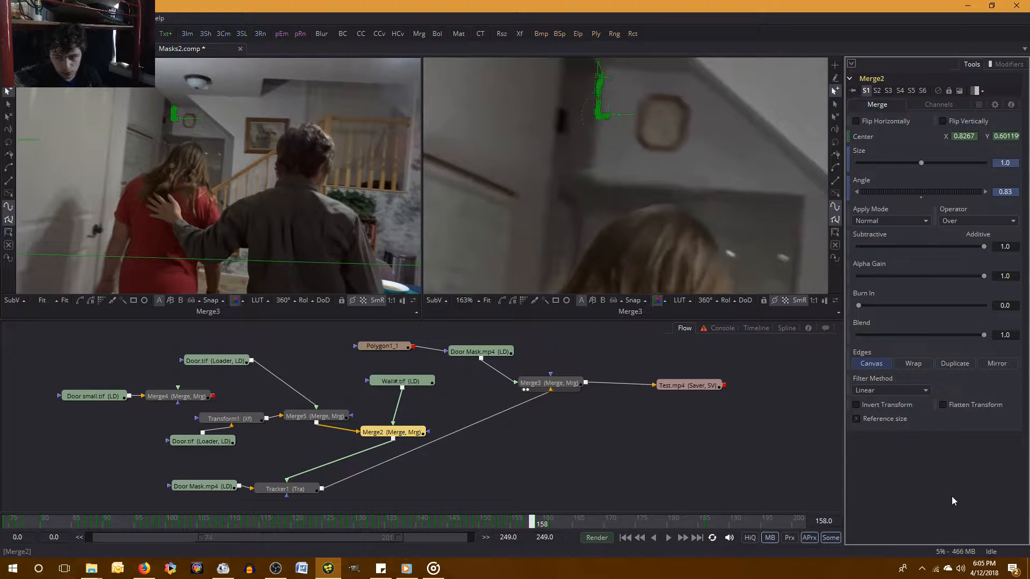
{"action": "left_click", "coordinate": [1010, 192]}
{"action": "type", "text": "0.8"}
{"action": "key", "text": "Tab"}
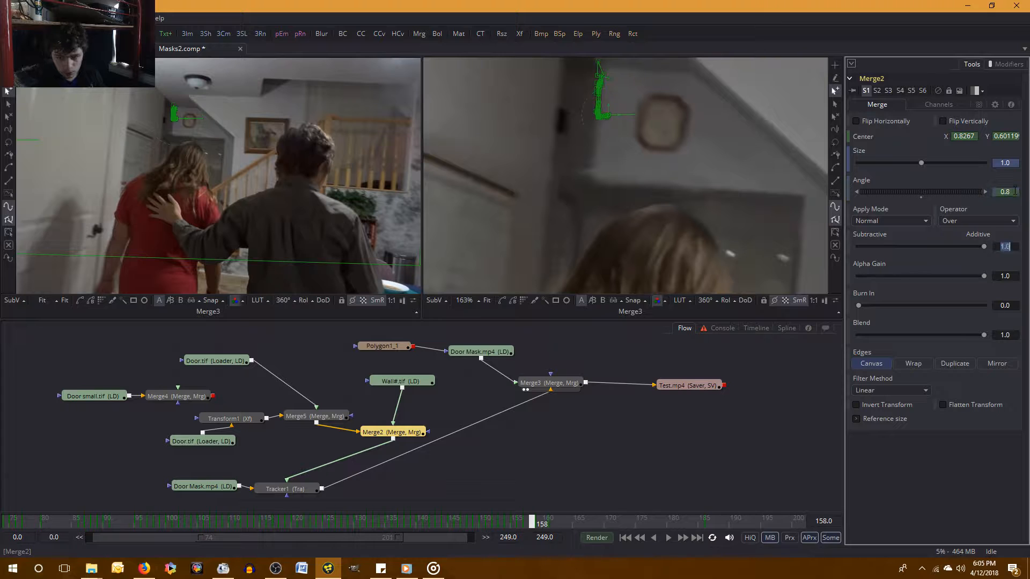
{"action": "left_click", "coordinate": [986, 502]}
Set the Merge2 angle to 0.85 at frame 159 and compare the wall piece with frame 158.
{"action": "key", "text": "bracketright"}
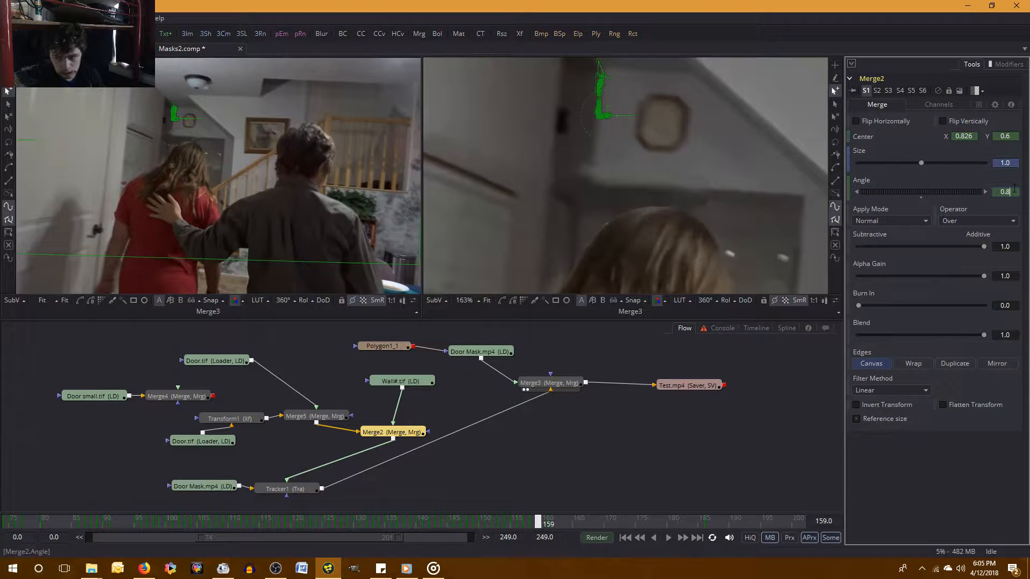
{"action": "type", "text": "5"}
{"action": "key", "text": "Tab"}
{"action": "left_click", "coordinate": [961, 480]}
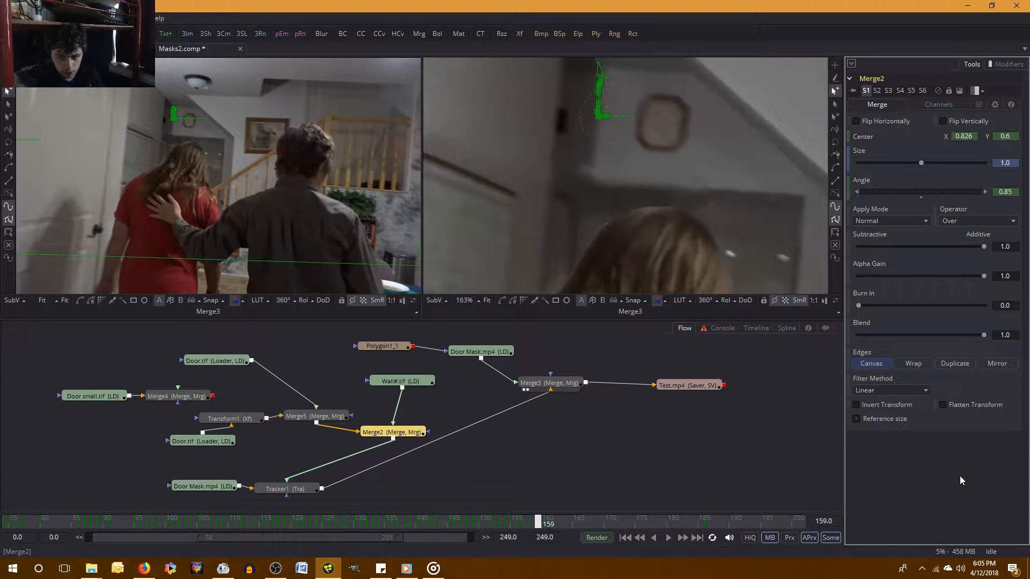
{"action": "key", "text": "bracketleft"}
{"action": "key", "text": "bracketright"}
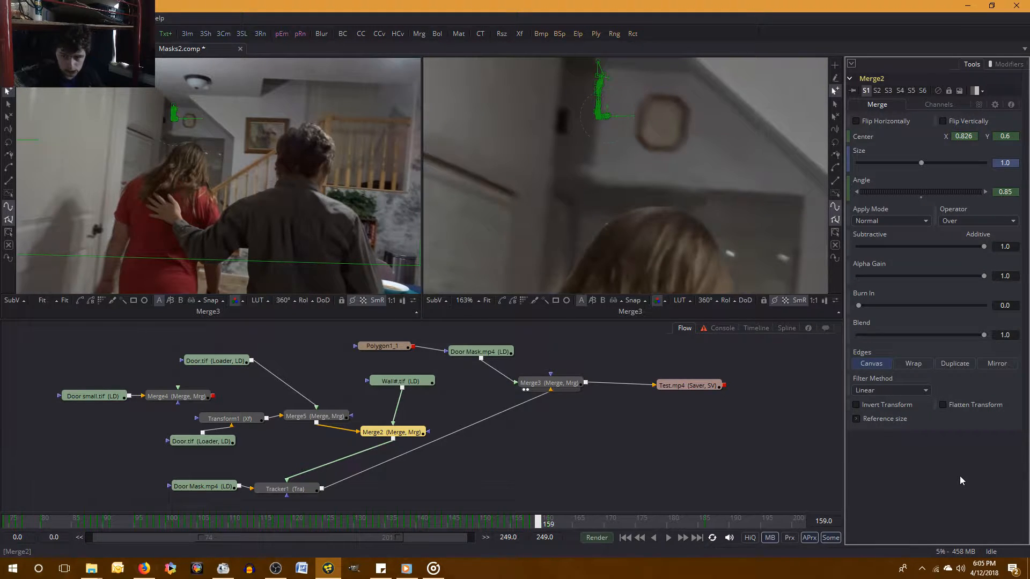
{"action": "key", "text": "bracketleft"}
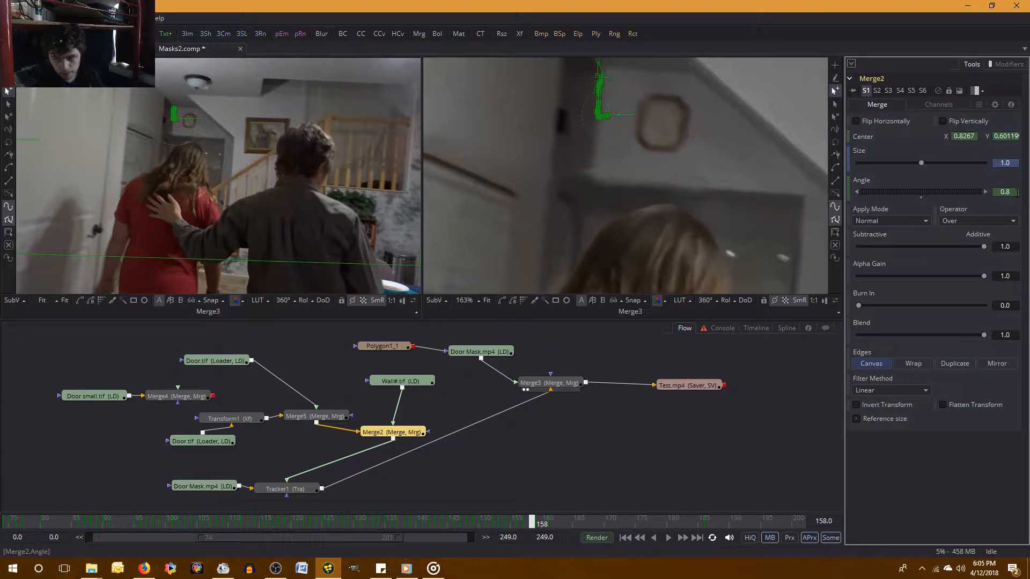
{"action": "key", "text": "bracketright"}
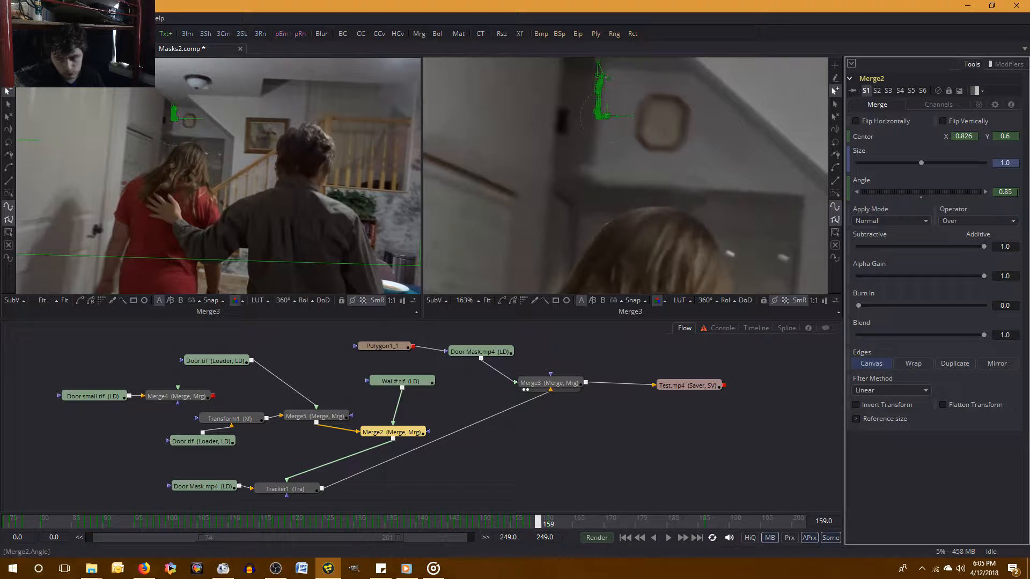
Set the Merge2 angle to 0.9 at frame 159.
{"action": "left_click", "coordinate": [1016, 192]}
{"action": "type", "text": "0.9"}
{"action": "key", "text": "Tab"}
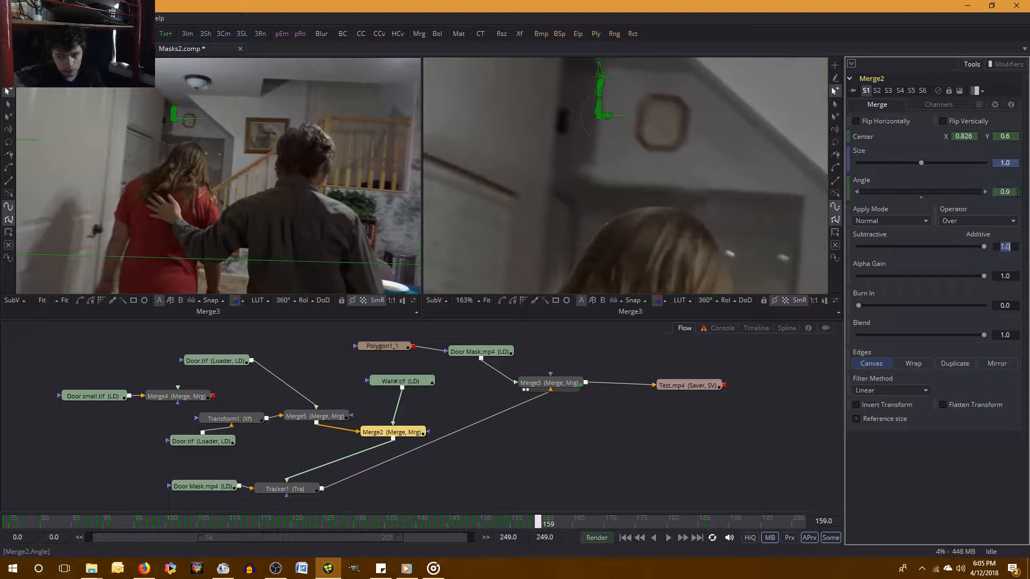
{"action": "left_click", "coordinate": [966, 512]}
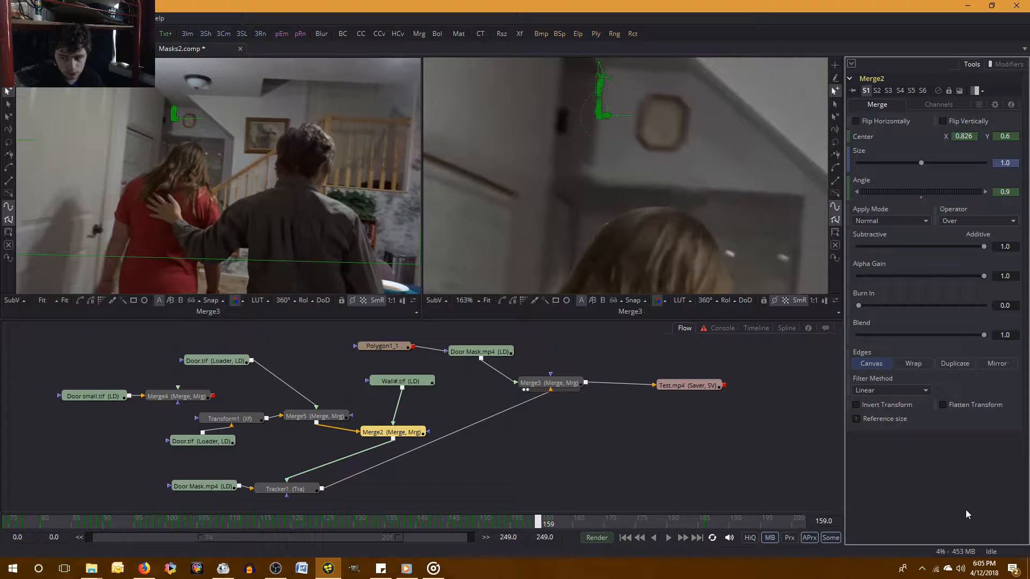
Compare the wall piece between frames 158 and 159, and set the Merge2 angle to 1.0 at frame 159.
{"action": "key", "text": "Left"}
{"action": "key", "text": "Right"}
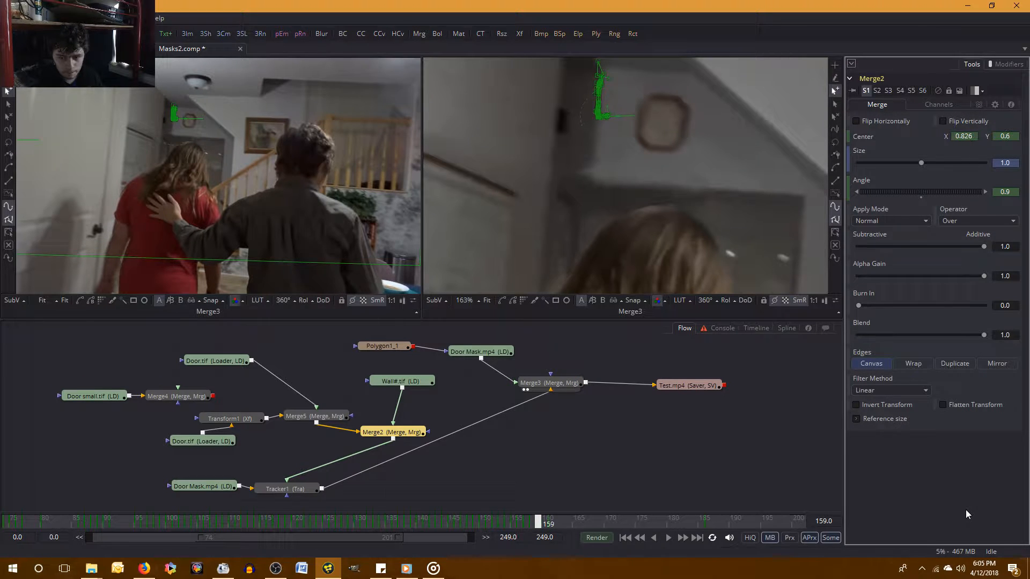
{"action": "key", "text": "Left"}
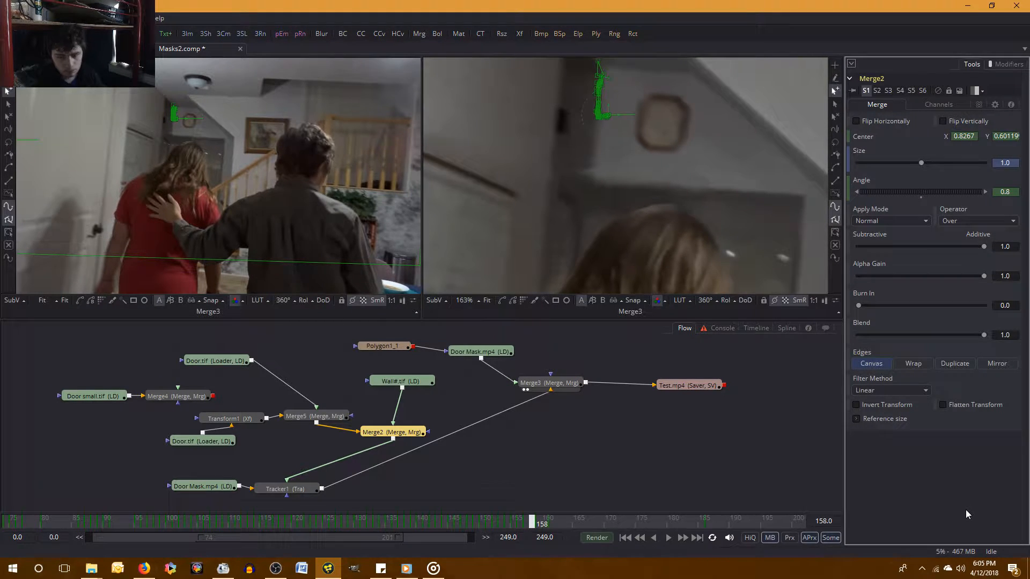
{"action": "key", "text": "Right"}
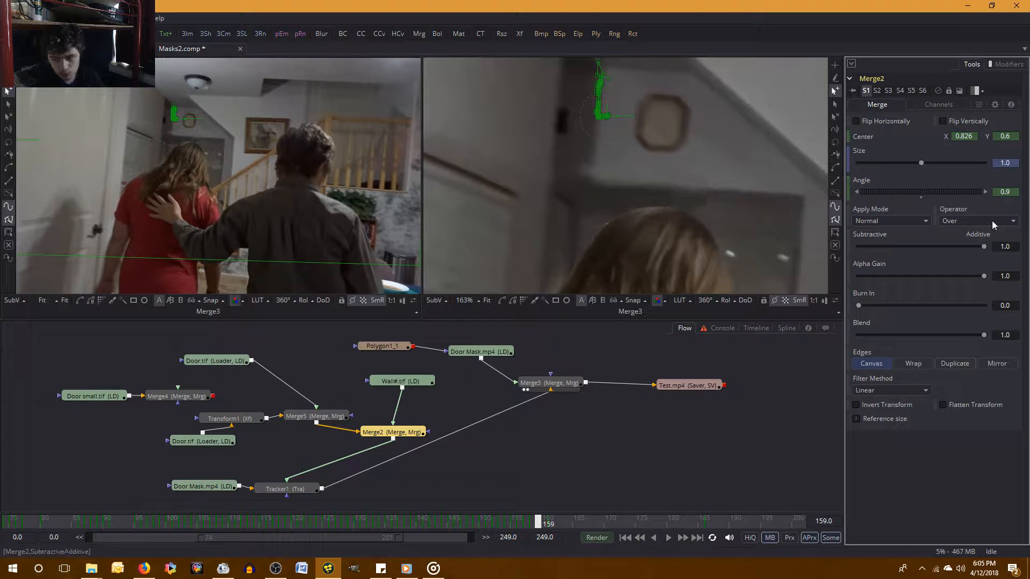
{"action": "left_click_drag", "start_coordinate": [1013, 191], "coordinate": [990, 195]}
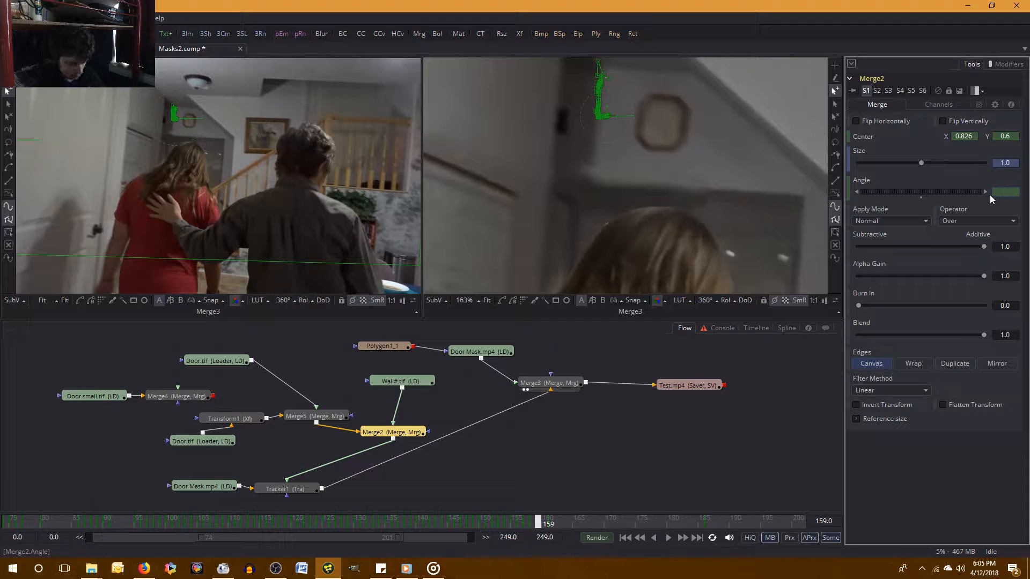
{"action": "type", "text": "1"}
{"action": "key", "text": "Return"}
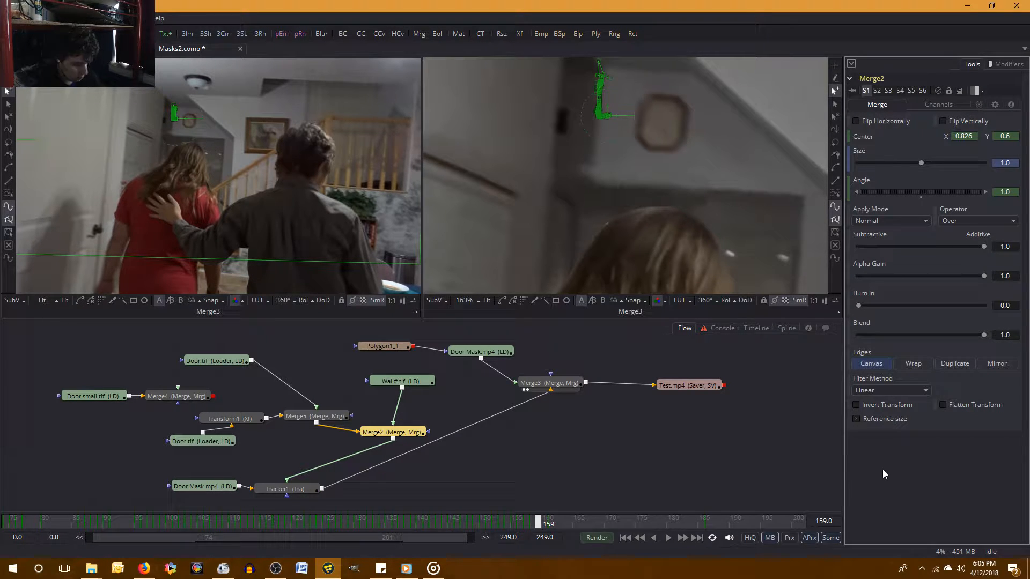
Check the wall piece against frame 158 again and set the Merge2 angle to 1.1 at frame 159.
{"action": "key", "text": "Left"}
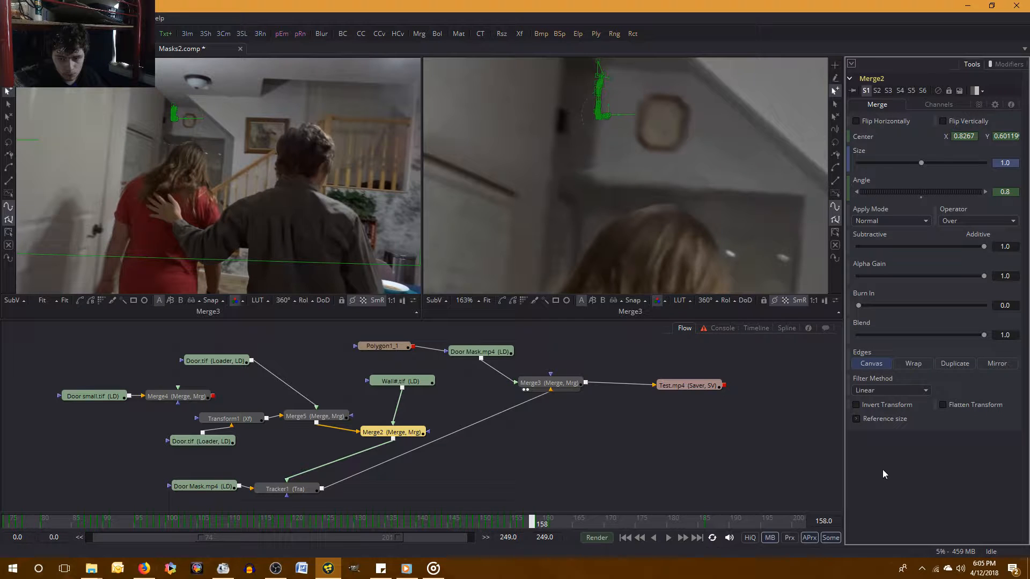
{"action": "key", "text": "Right"}
{"action": "key", "text": "Left"}
{"action": "key", "text": "Right"}
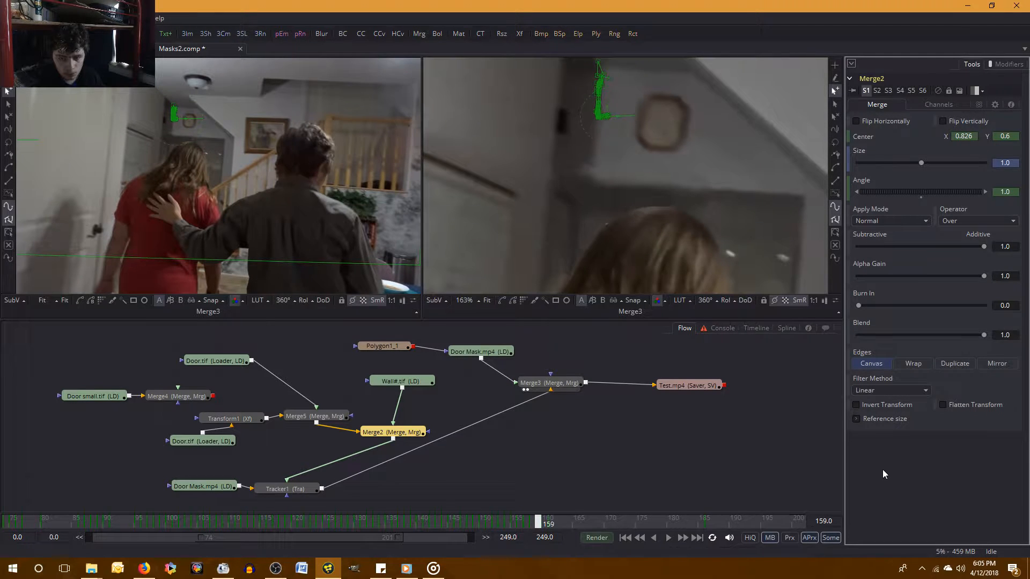
{"action": "key", "text": "Left"}
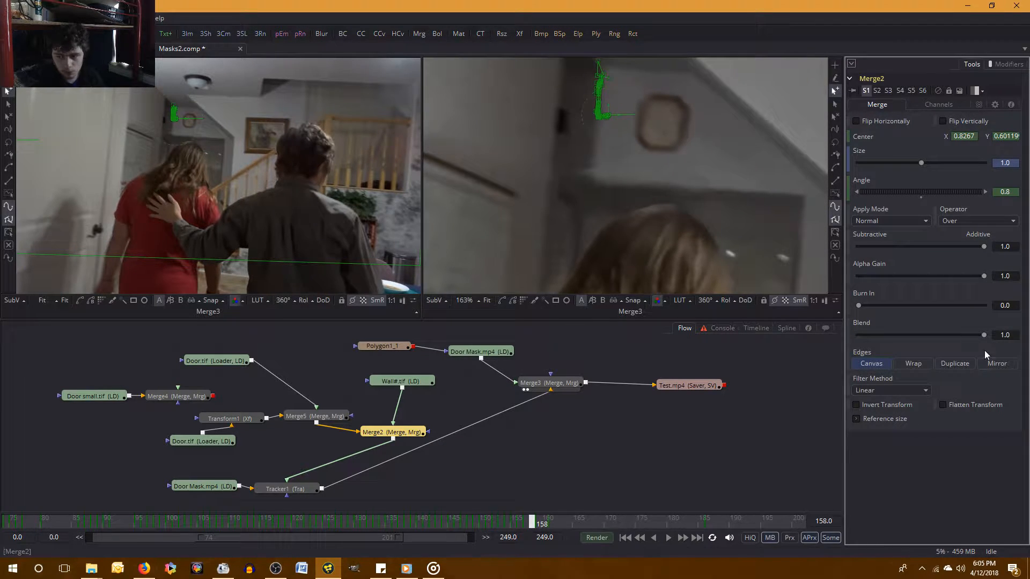
{"action": "key", "text": "Right"}
{"action": "key", "text": "BackSpace"}
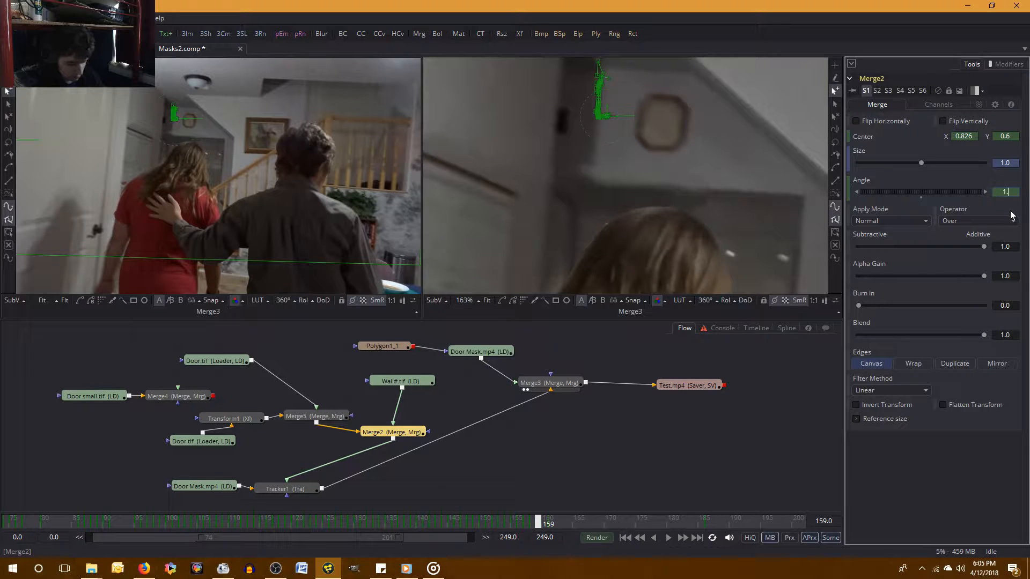
{"action": "type", "text": "1"}
{"action": "key", "text": "Tab"}
{"action": "left_click", "coordinate": [980, 504]}
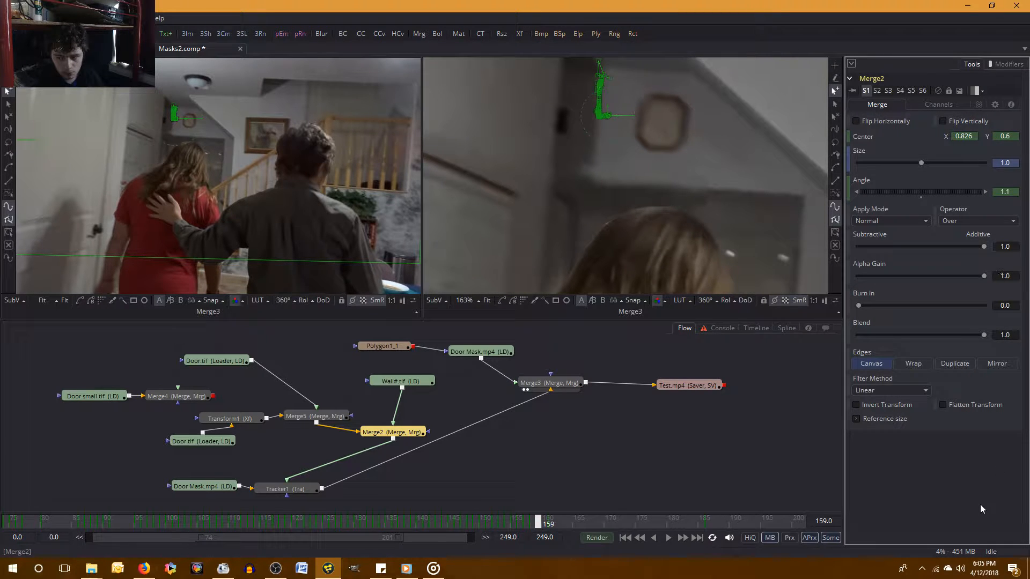
Shorten Merge2's Center Y value to 0.6 at frame 158.
{"action": "key", "text": "Left"}
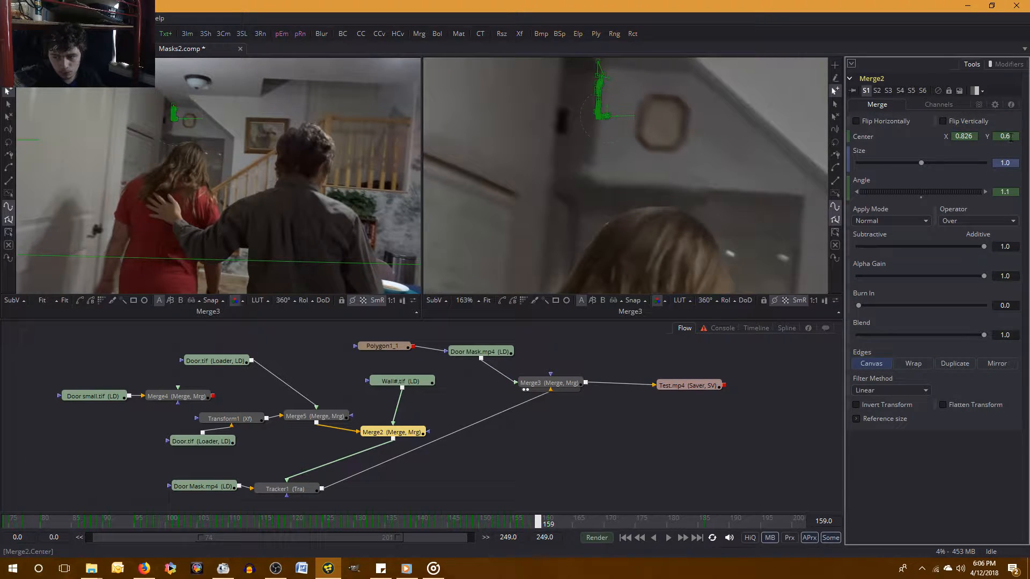
{"action": "double_click", "coordinate": [1010, 137]}
{"action": "right_click", "coordinate": [1010, 137]}
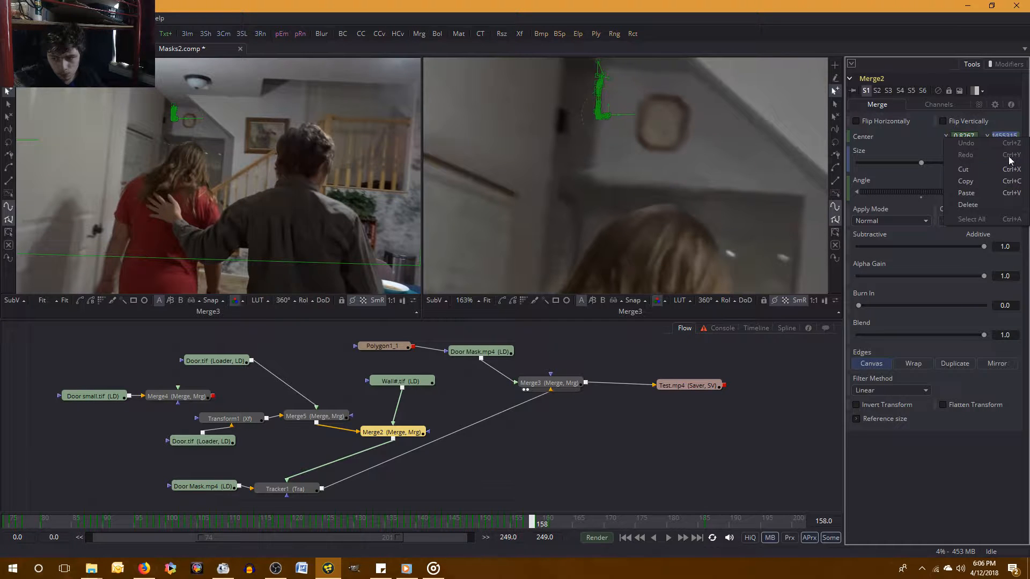
{"action": "left_click", "coordinate": [943, 148]}
{"action": "left_click", "coordinate": [996, 137]}
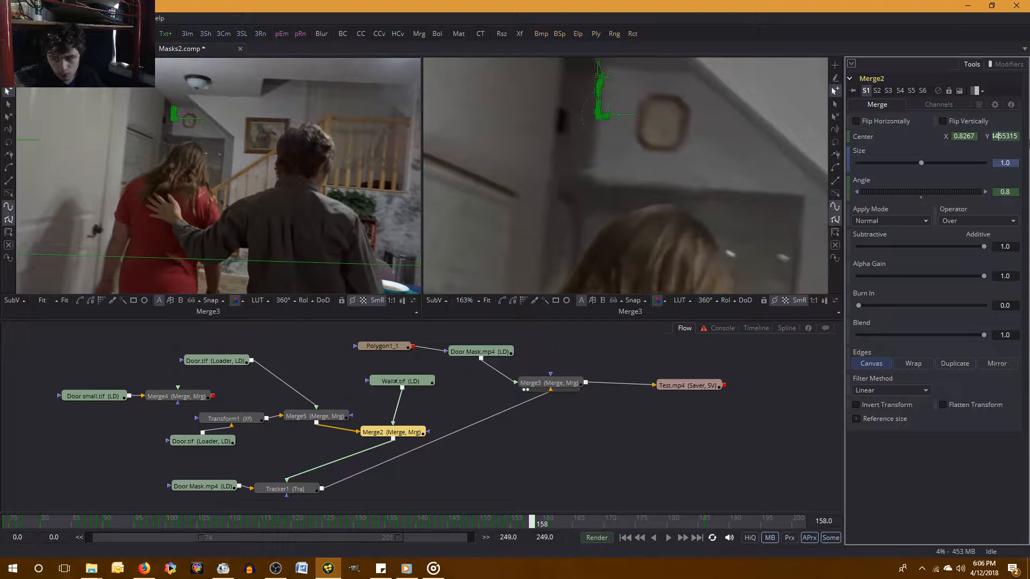
{"action": "key", "text": "Home"}
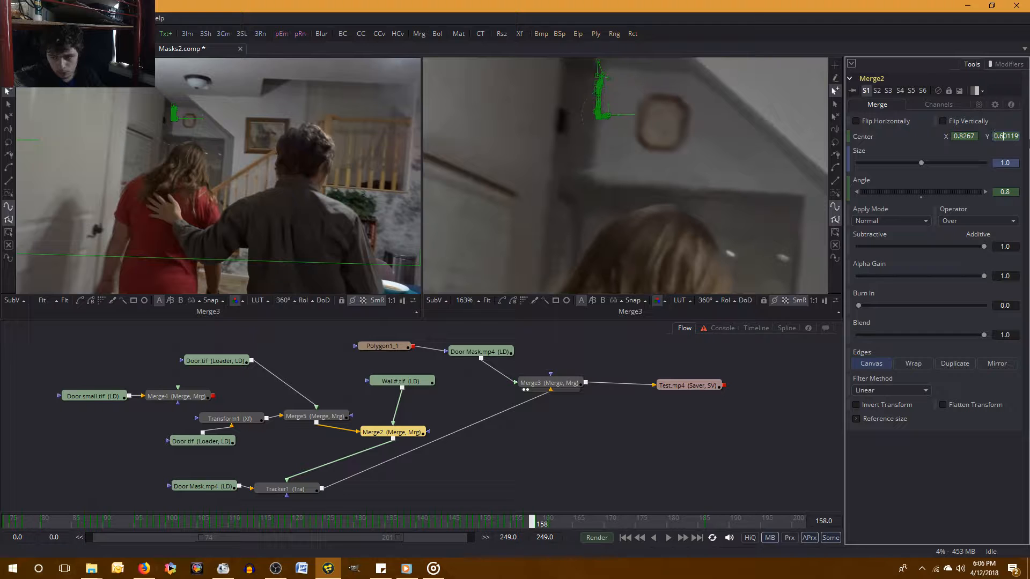
{"action": "key", "text": "Delete"}
{"action": "key", "text": "Delete"}
{"action": "key", "text": "Delete"}
{"action": "key", "text": "Delete"}
{"action": "key", "text": "Delete"}
{"action": "key", "text": "Delete"}
{"action": "key", "text": "Delete"}
{"action": "key", "text": "Delete"}
{"action": "key", "text": "Delete"}
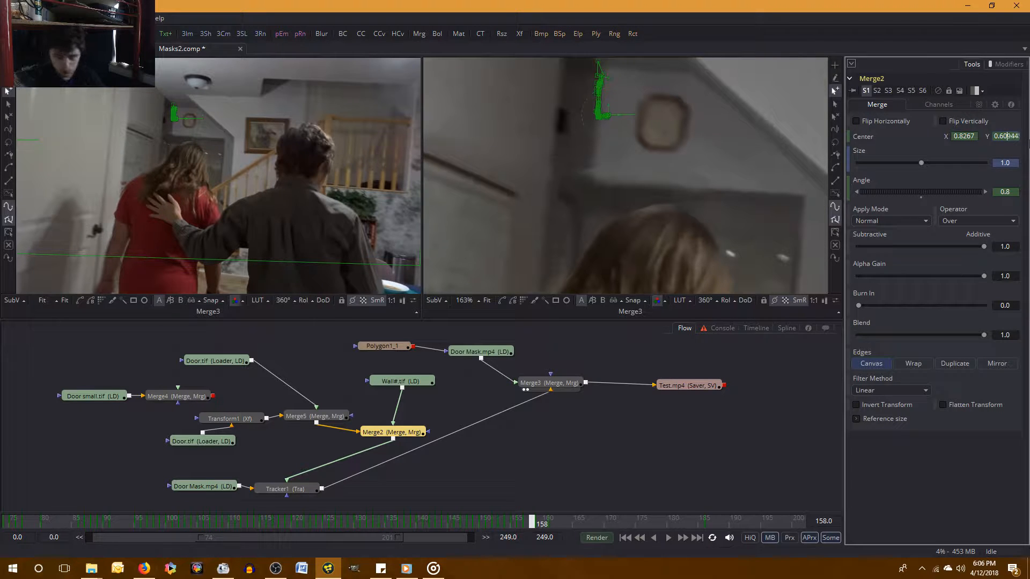
{"action": "key", "text": "Tab"}
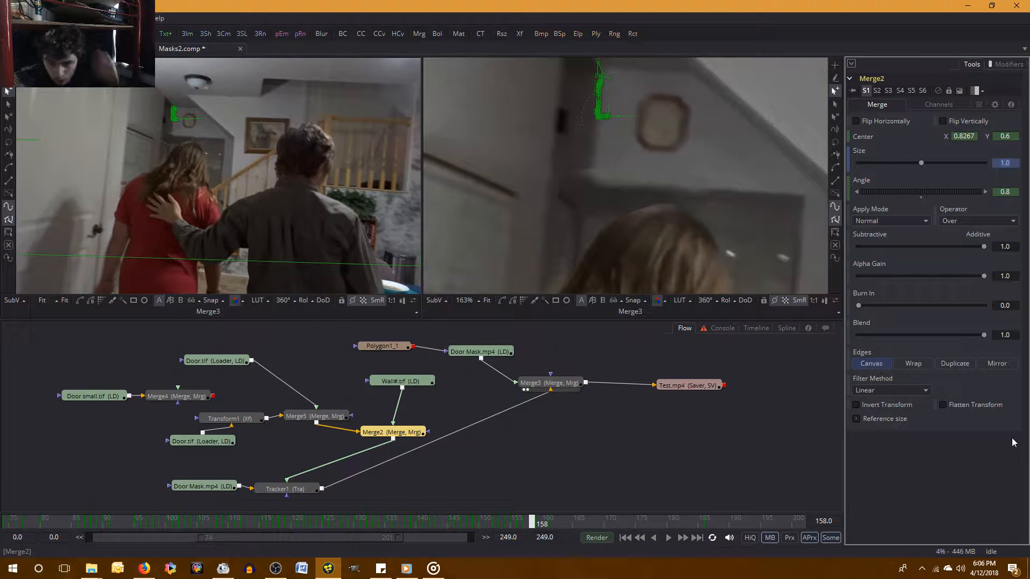
{"action": "left_click", "coordinate": [986, 478]}
Compare both frames and set Merge2's Center Y to 0.599 at frame 159.
{"action": "key", "text": "bracketright"}
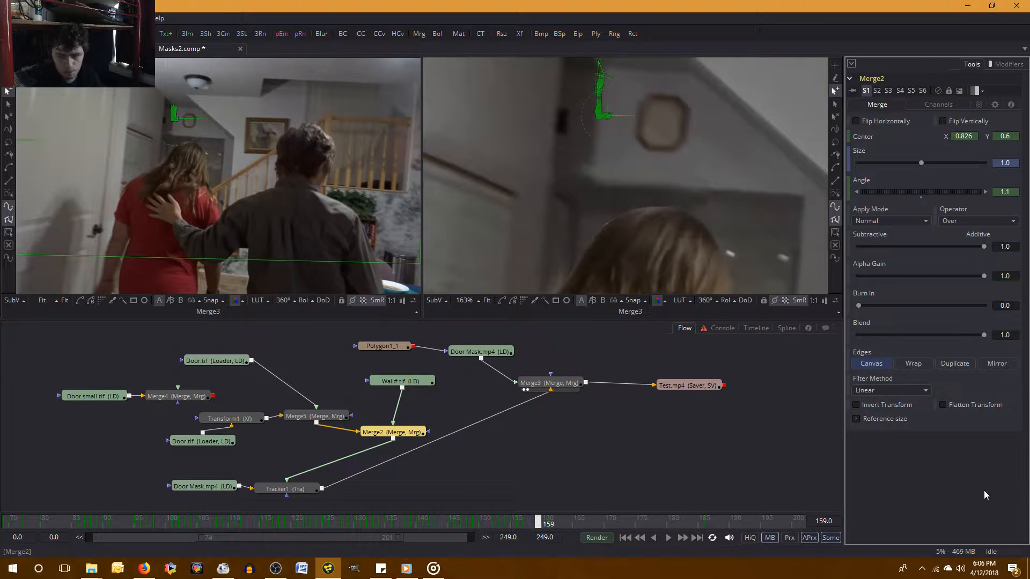
{"action": "key", "text": "bracketleft"}
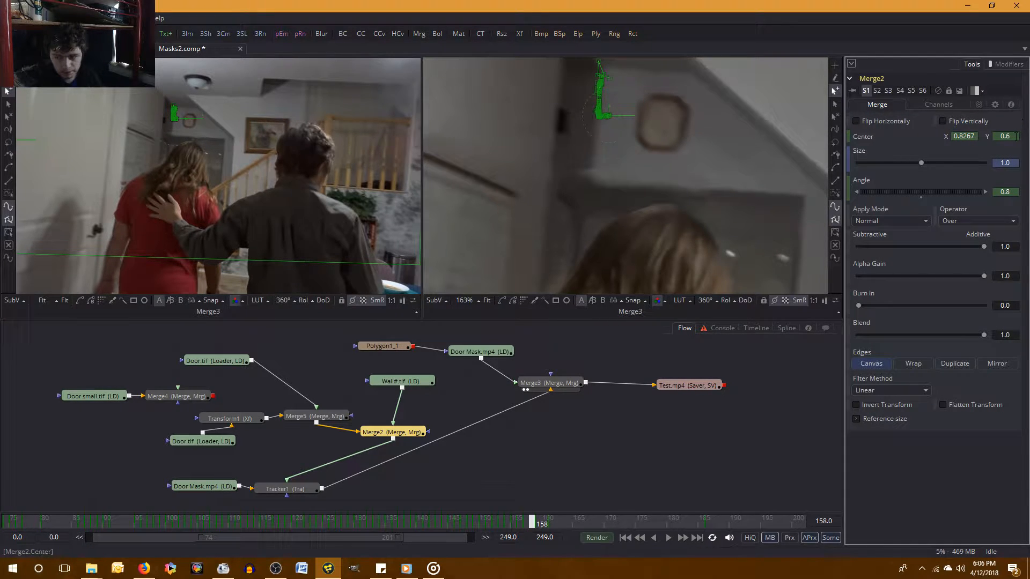
{"action": "key", "text": "bracketright"}
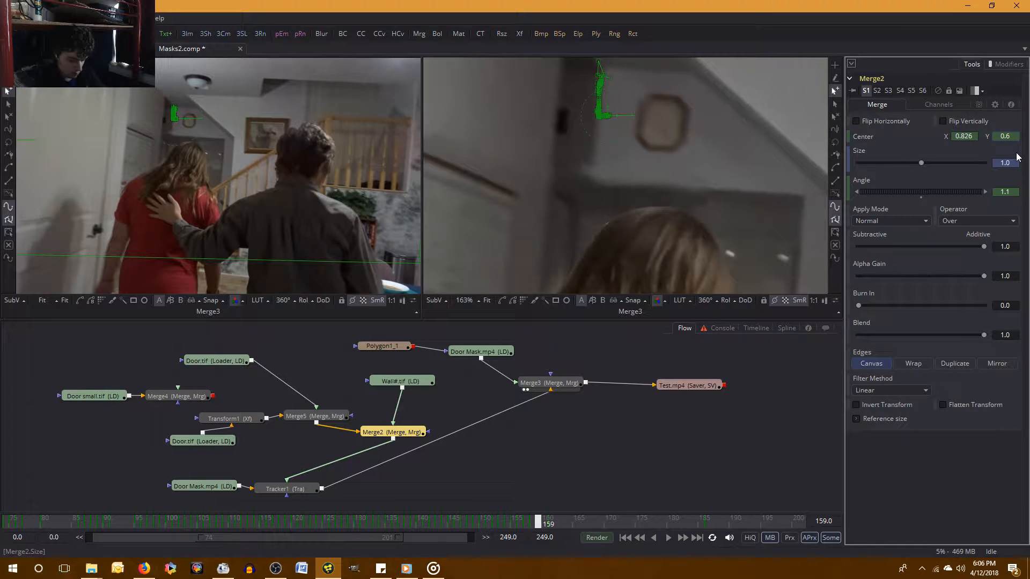
{"action": "type", "text": "99"}
{"action": "key", "text": "Tab"}
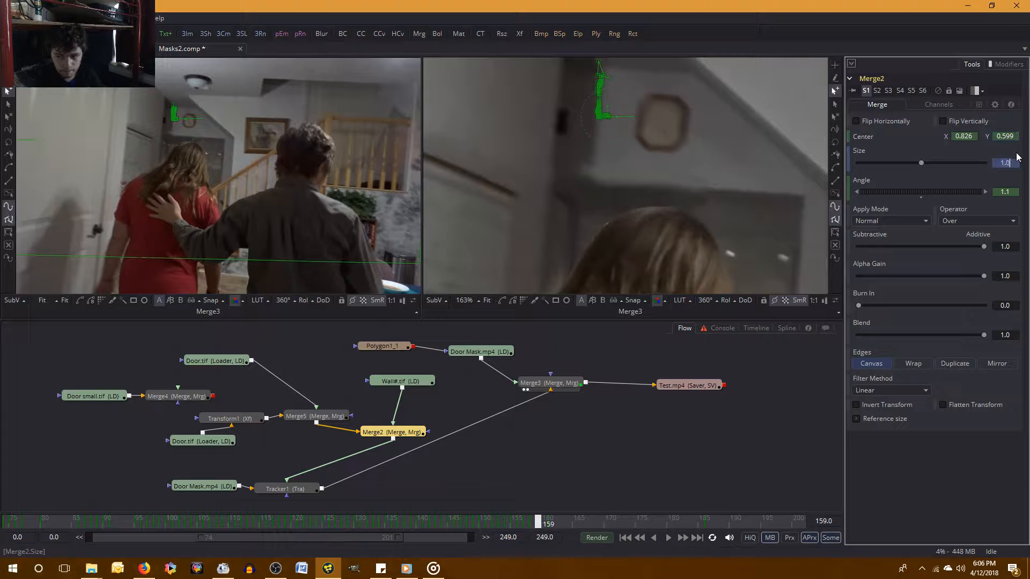
{"action": "left_click", "coordinate": [910, 487]}
Check frame 158 again and set Merge2's Center Y to 0.598 at frame 159.
{"action": "key", "text": "bracketleft"}
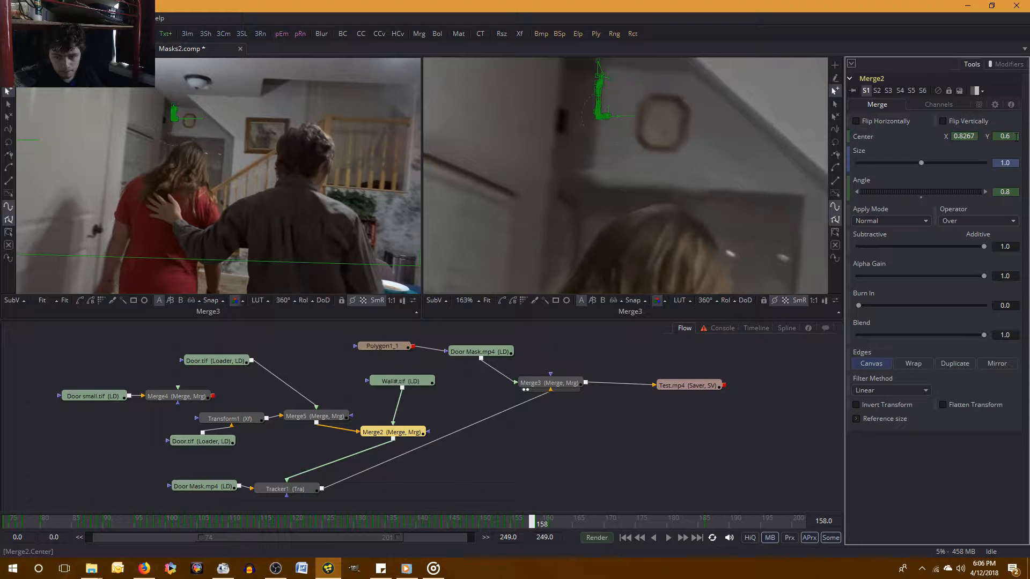
{"action": "key", "text": "bracketright"}
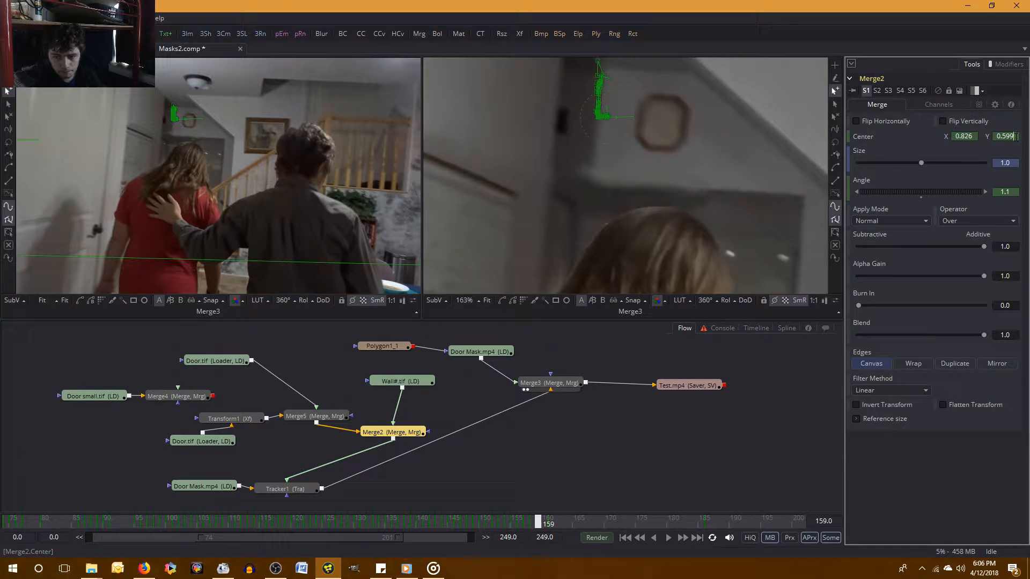
{"action": "key", "text": "BackSpace"}
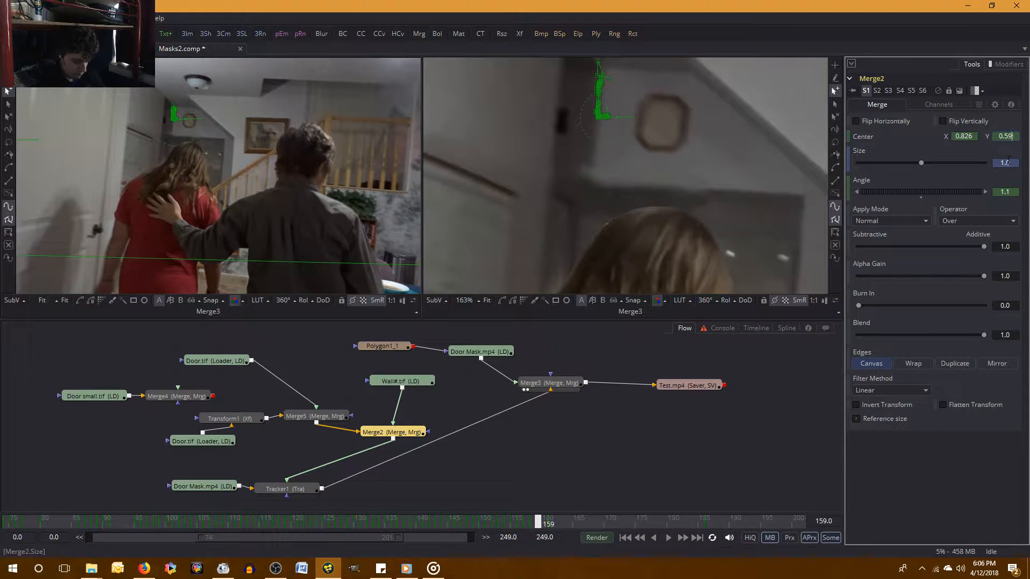
{"action": "type", "text": "8"}
{"action": "key", "text": "Tab"}
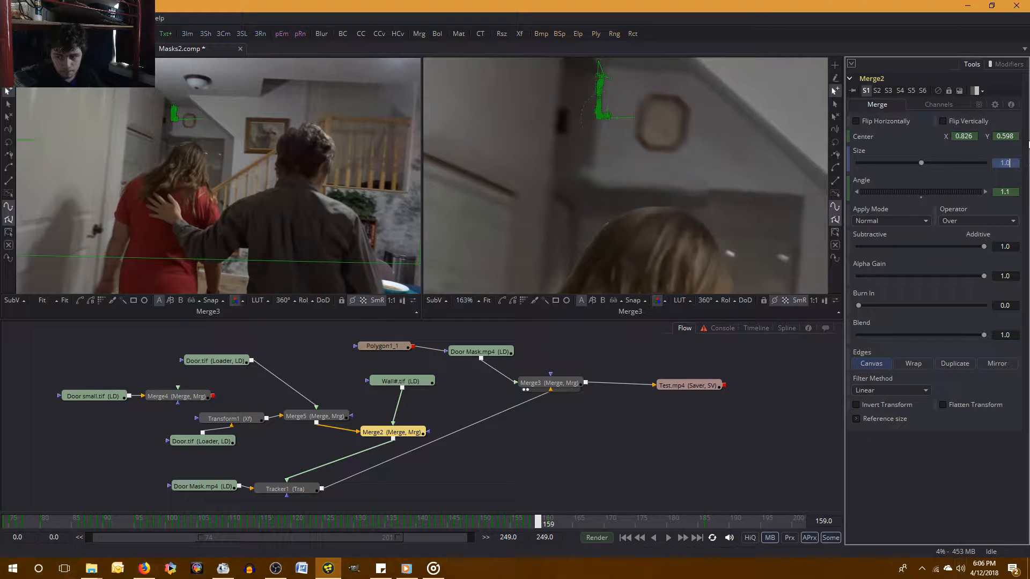
Refine Merge2's Center Y to 0.5985 at frame 159.
{"action": "left_click", "coordinate": [1017, 137]}
{"action": "type", "text": "5"}
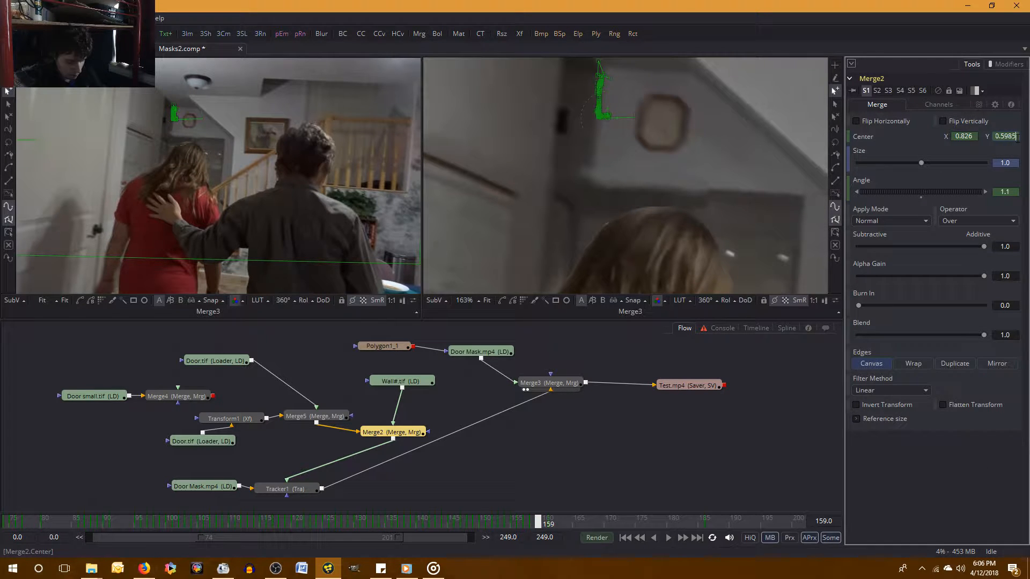
{"action": "key", "text": "Tab"}
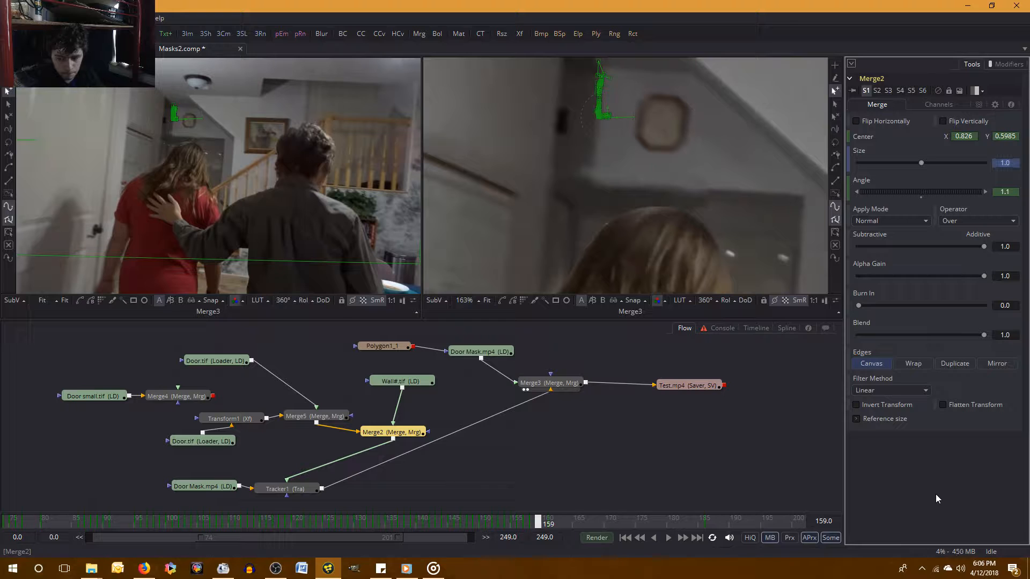
Compare with frame 158 and set the Merge2 angle to 1.2 at frame 159.
{"action": "key", "text": "Left"}
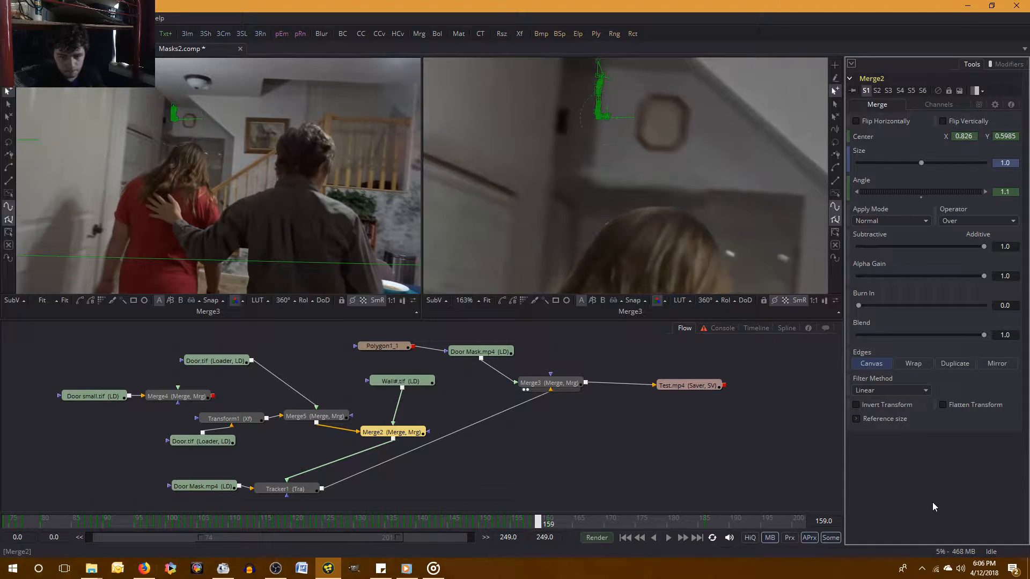
{"action": "key", "text": "Right"}
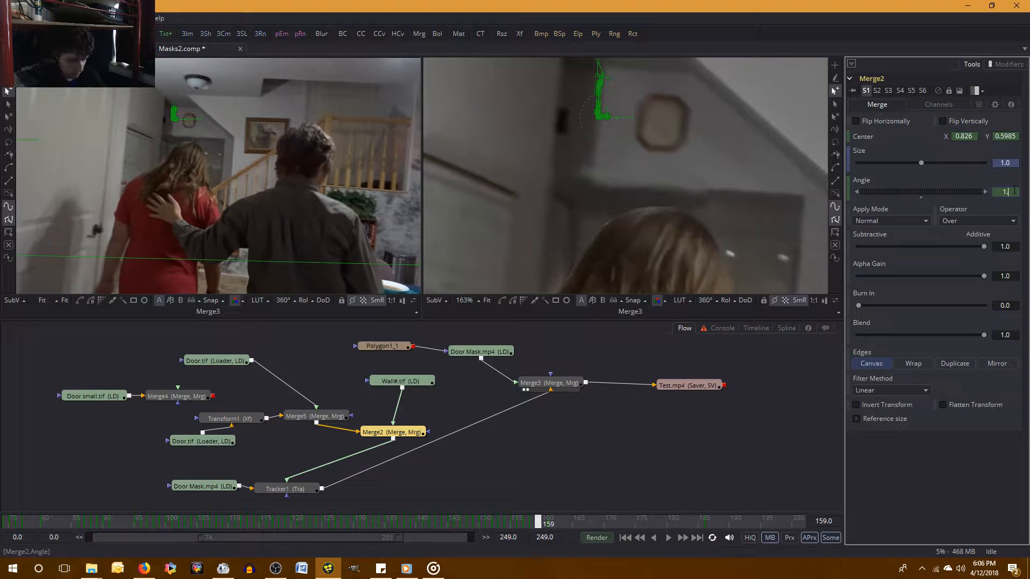
{"action": "type", "text": ".2"}
{"action": "key", "text": "Return"}
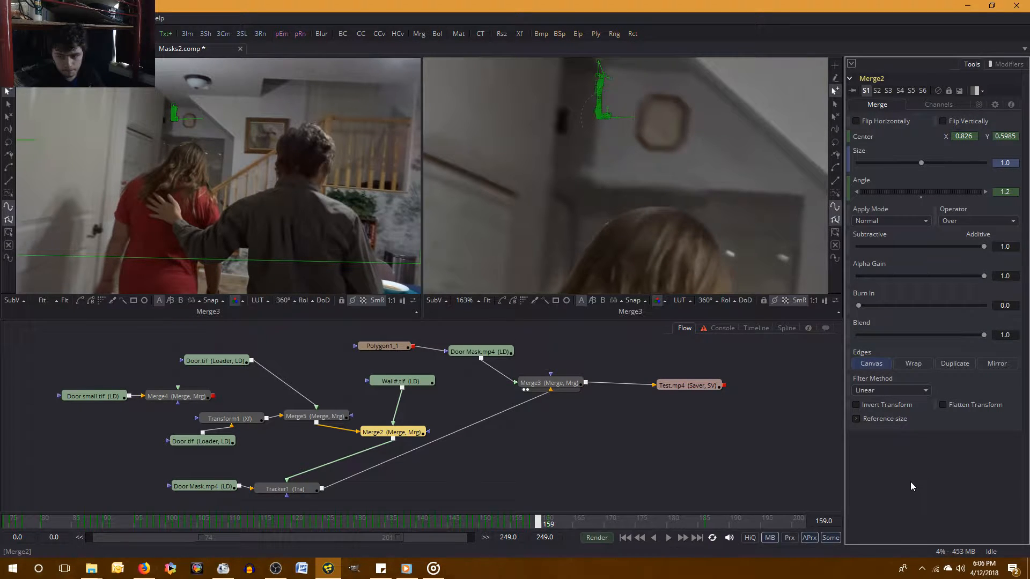
Examine how well the wall piece lines up between frames 158 and 159, including in an enlarged view of the wall.
{"action": "key", "text": "Left"}
{"action": "key", "text": "Right"}
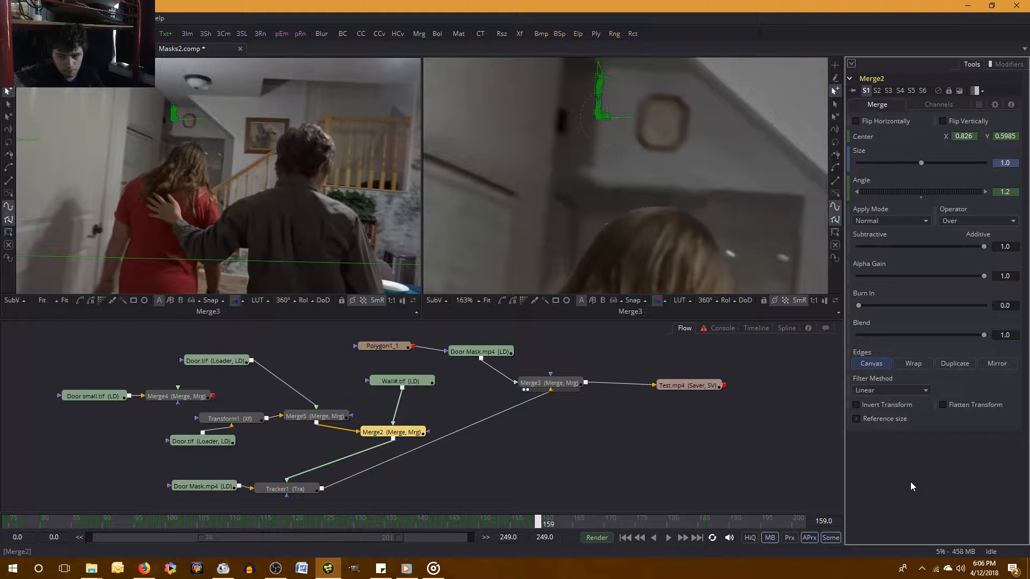
{"action": "key", "text": "Left"}
{"action": "key", "text": "Right"}
{"action": "key", "text": "Left"}
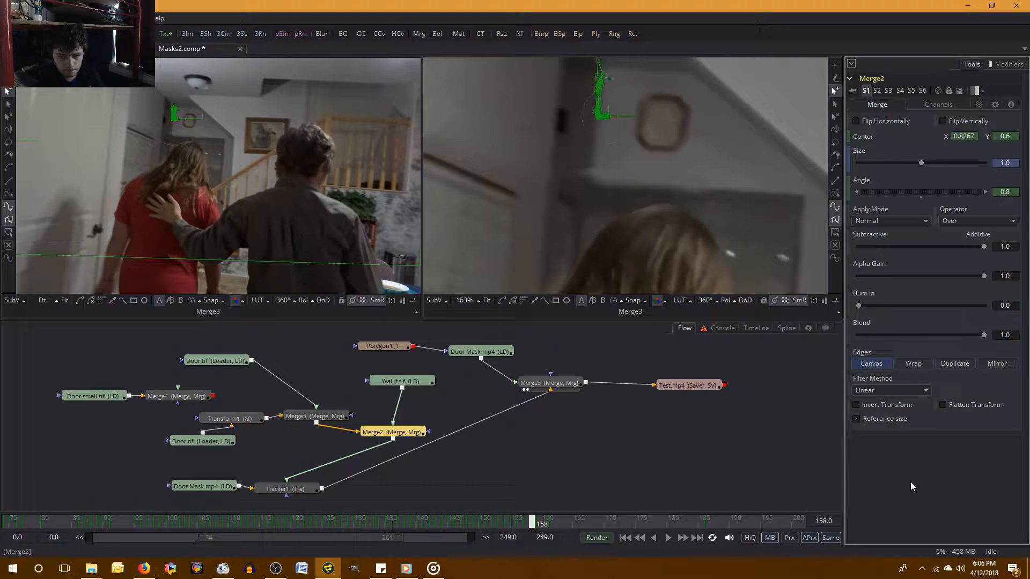
{"action": "key", "text": "Right"}
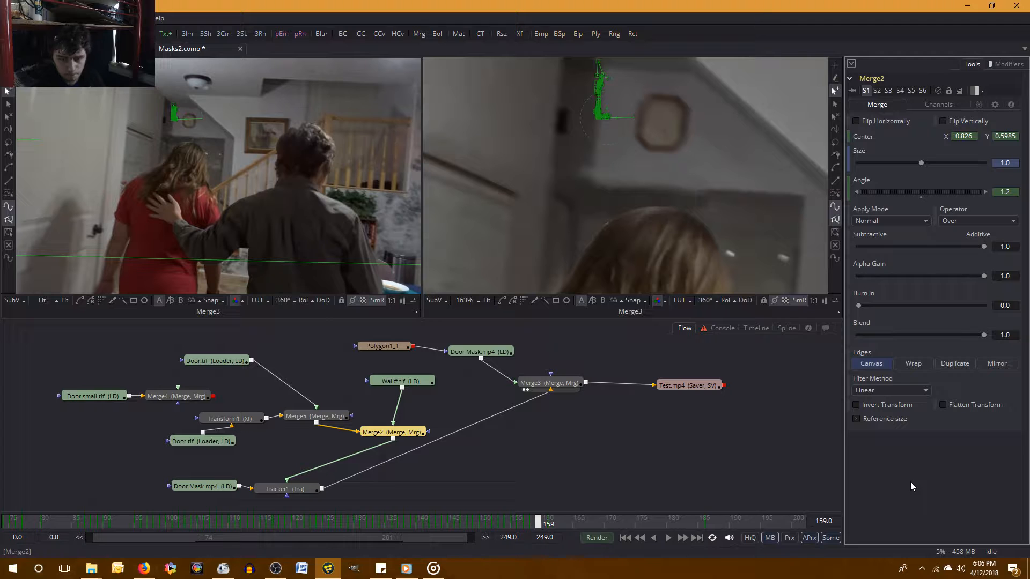
{"action": "key", "text": "Left"}
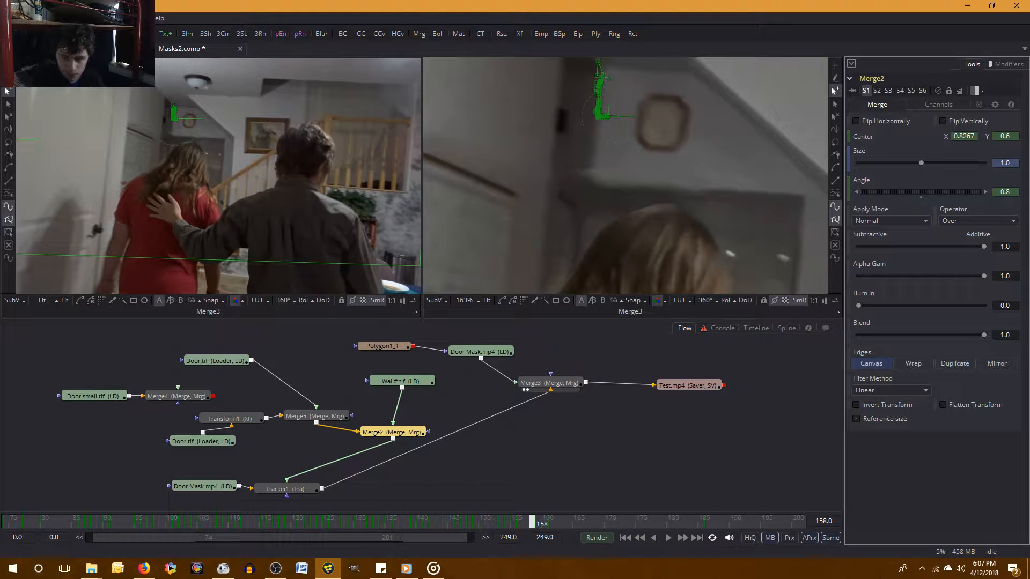
{"action": "scroll", "coordinate": [741, 166], "scroll_direction": "up", "scroll_amount": 2}
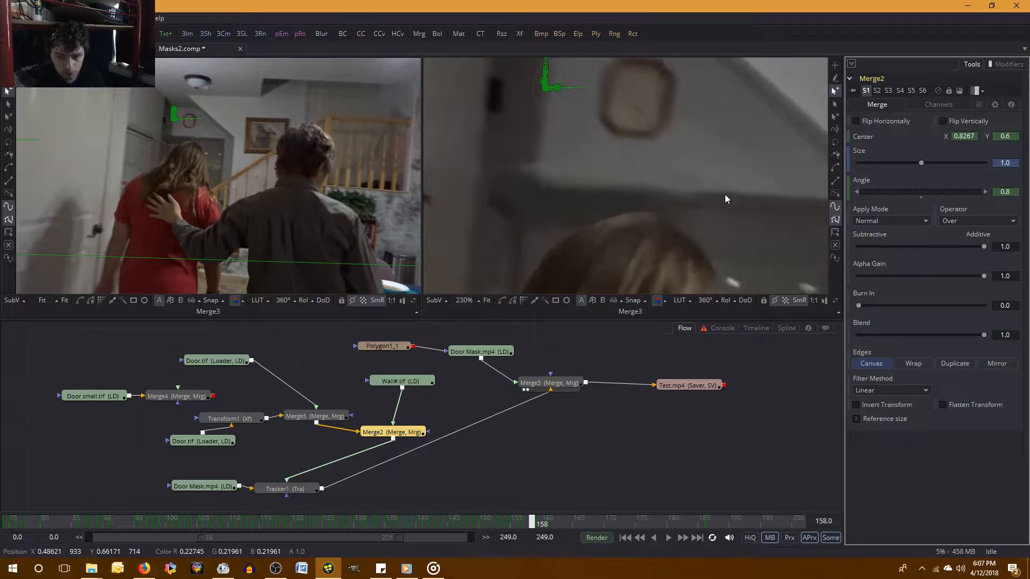
{"action": "key", "text": "Right"}
{"action": "key", "text": "Left"}
{"action": "key", "text": "Right"}
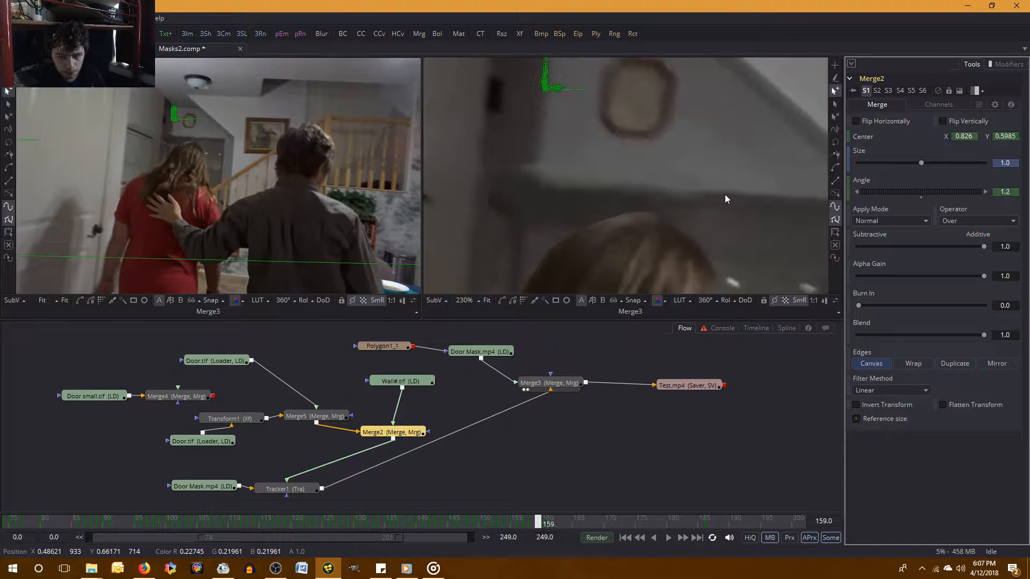
Compare the wall piece between frames 158 and 159 and set Merge2's Center Y to 0.598 at frame 159.
{"action": "key", "text": "Left"}
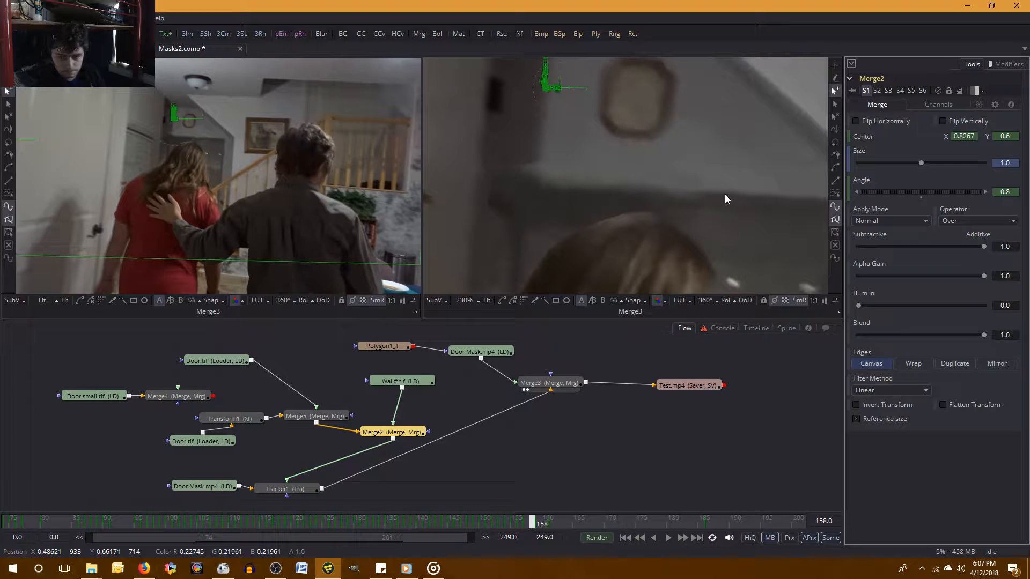
{"action": "key", "text": "Right"}
{"action": "key", "text": "Left"}
{"action": "key", "text": "Right"}
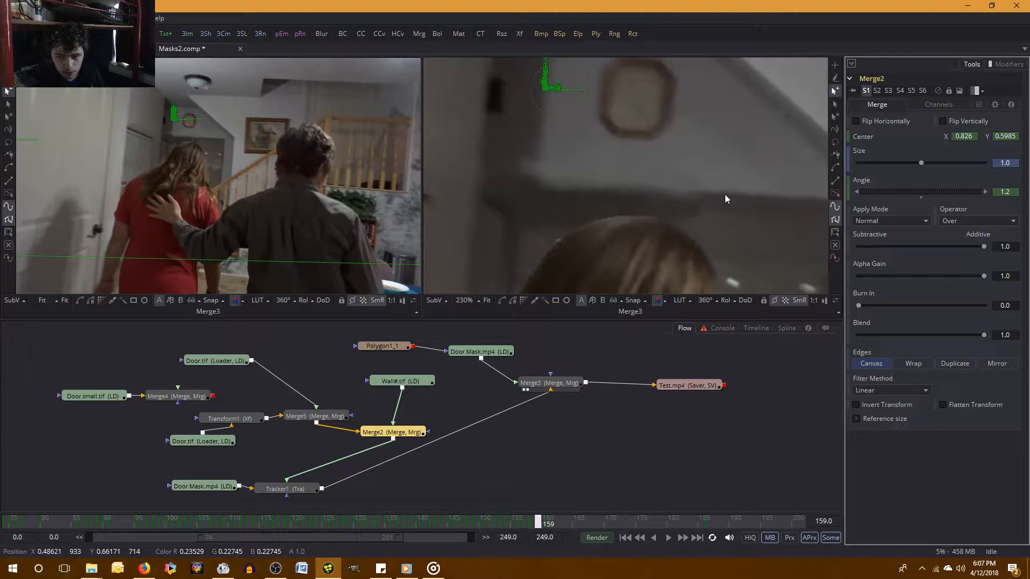
{"action": "key", "text": "Left"}
{"action": "key", "text": "Right"}
{"action": "key", "text": "Left"}
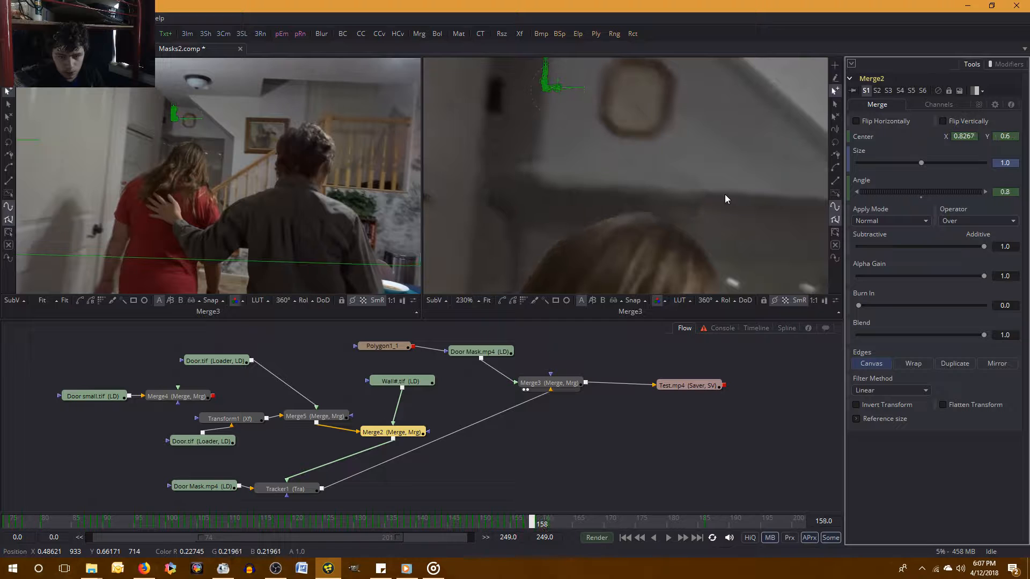
{"action": "key", "text": "Right"}
{"action": "key", "text": "Left"}
{"action": "key", "text": "Right"}
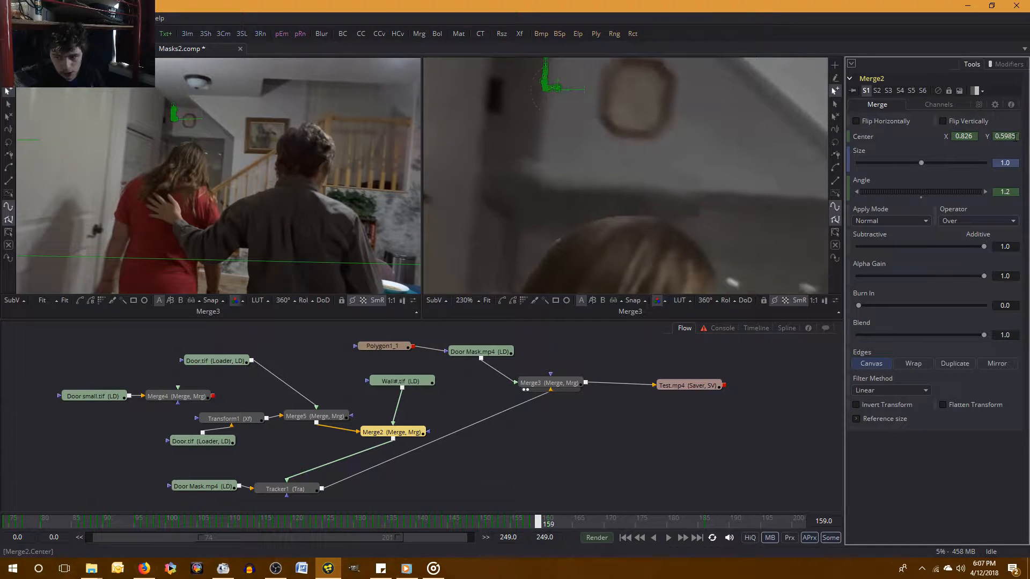
{"action": "key", "text": "BackSpace"}
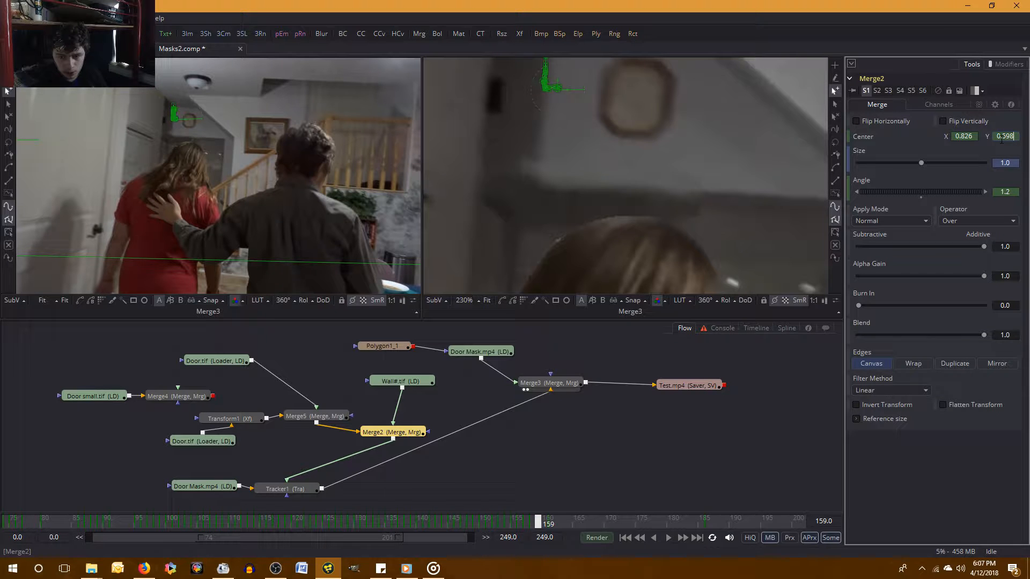
{"action": "key", "text": "Tab"}
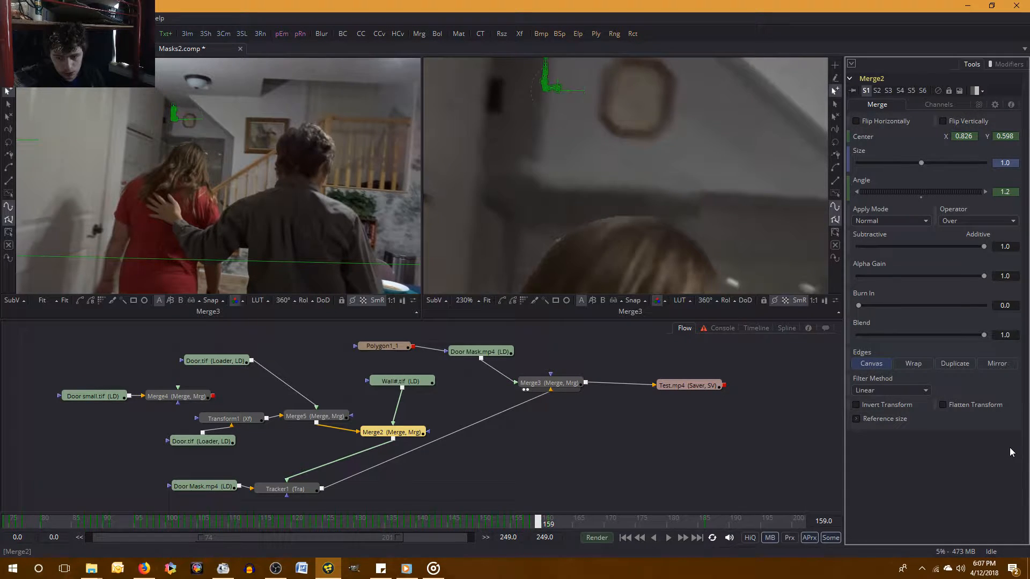
Check the alignment against the preceding frames and set Merge2's Center Y to 0.5985 at frame 159.
{"action": "key", "text": "Left"}
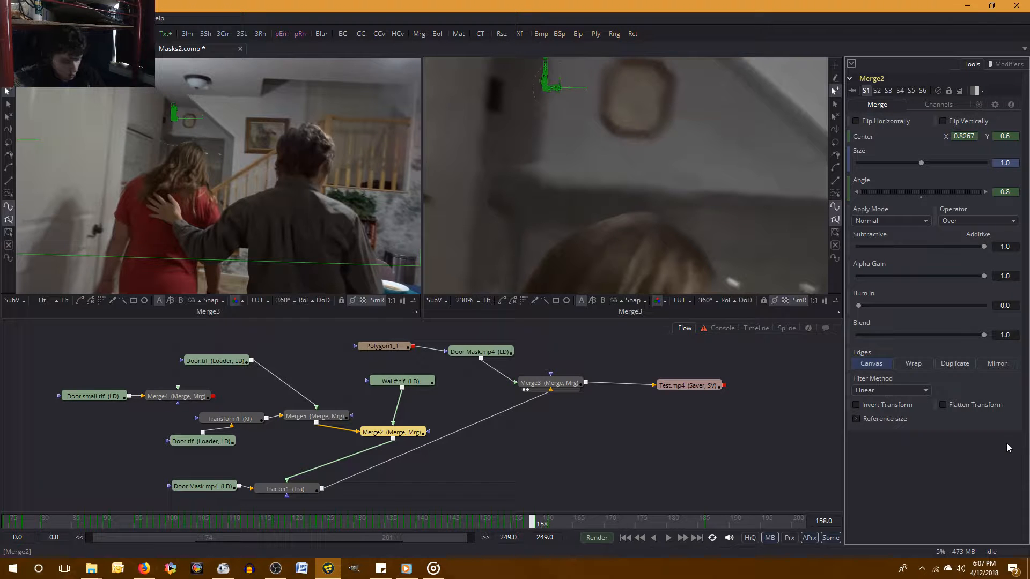
{"action": "key", "text": "Right"}
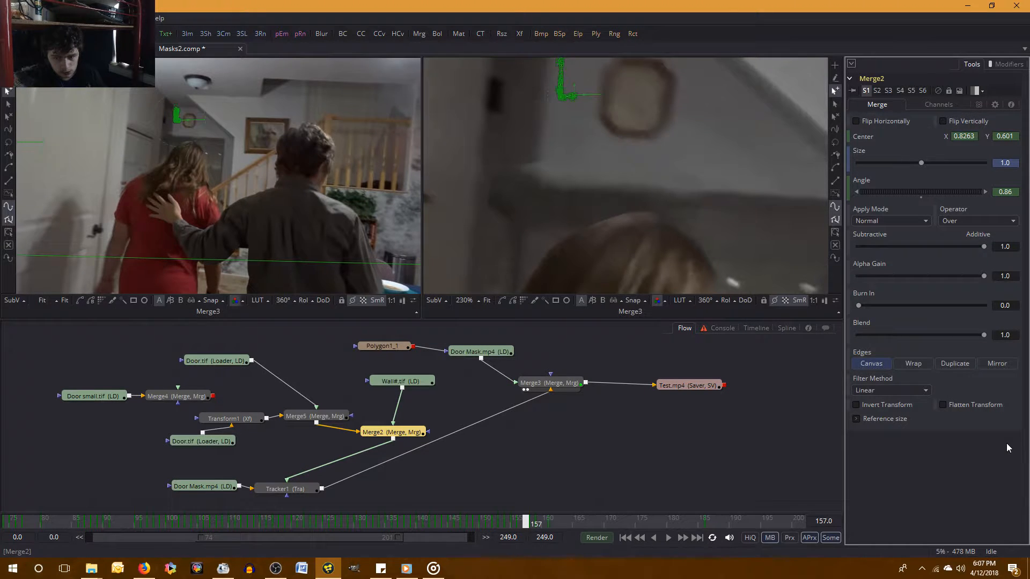
{"action": "key", "text": "Left"}
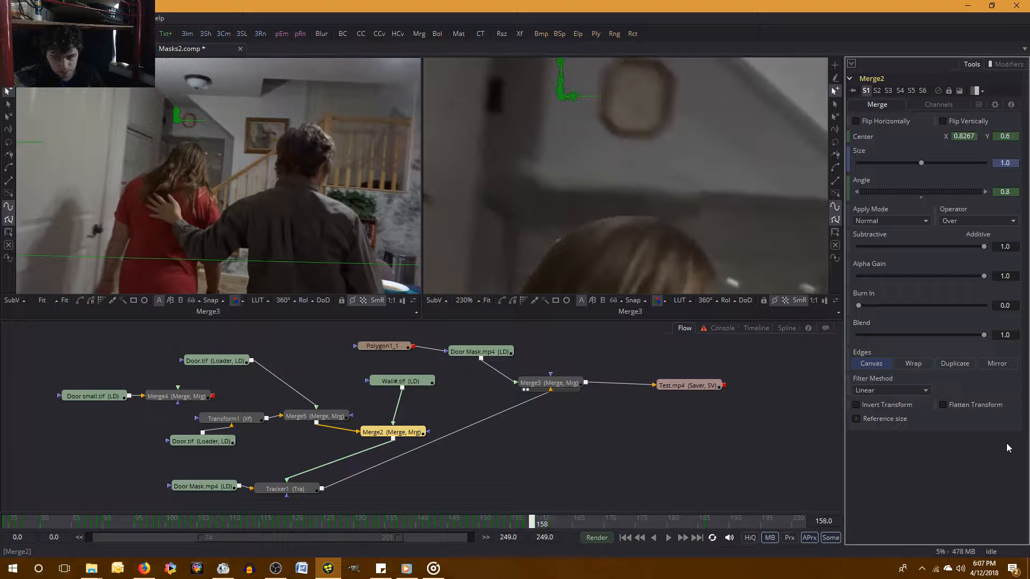
{"action": "key", "text": "Right"}
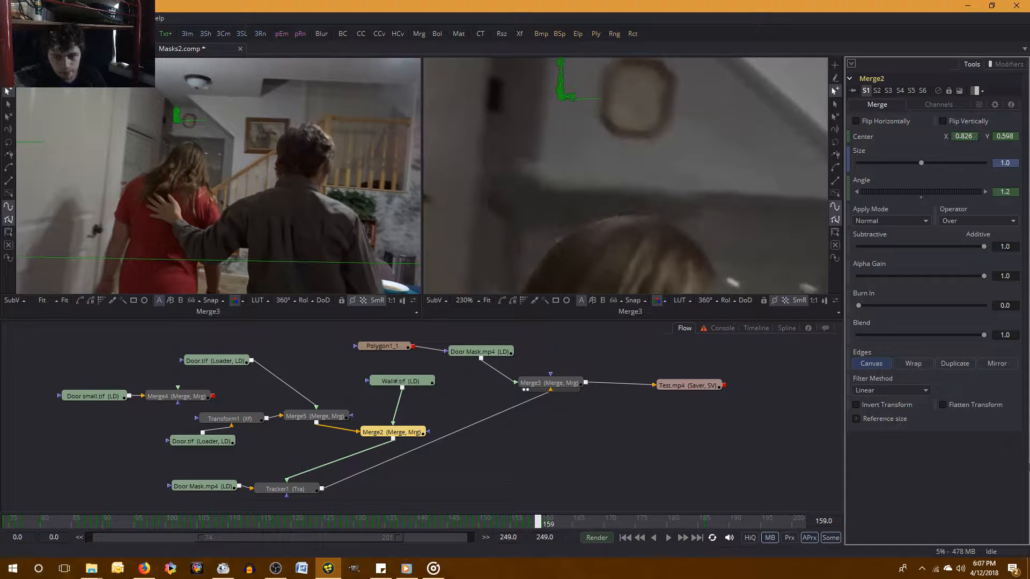
{"action": "left_click", "coordinate": [1015, 136]}
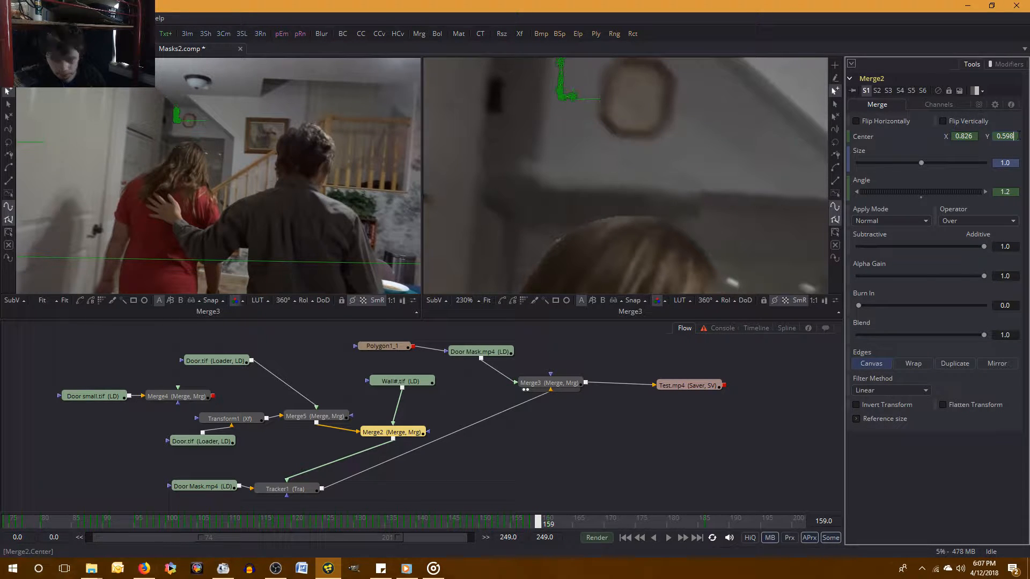
{"action": "type", "text": "5"}
{"action": "key", "text": "Return"}
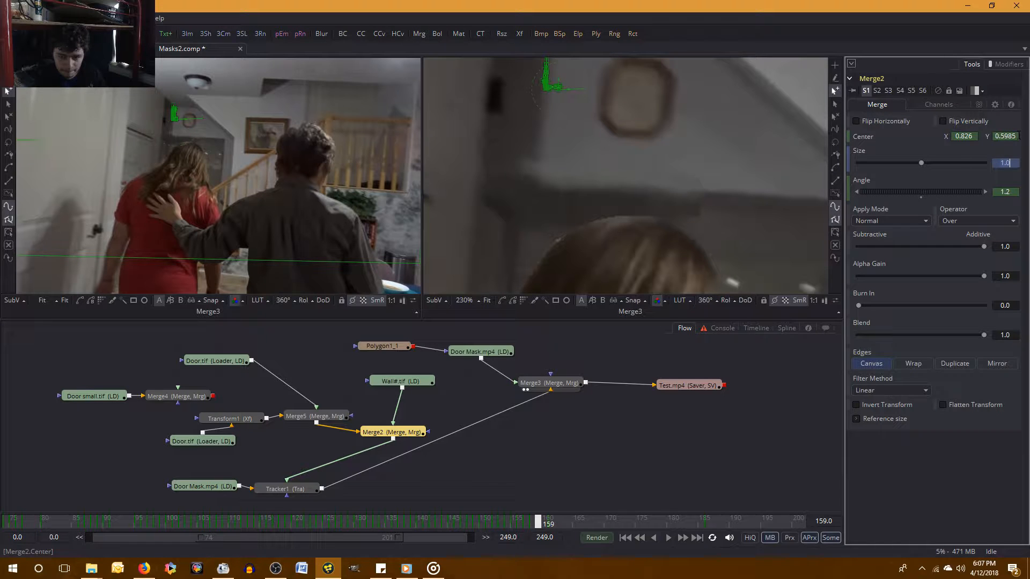
Compare with frame 158, try a Merge2 Center Y of 0.598 at frame 159, and return it to 0.5985.
{"action": "key", "text": "Left"}
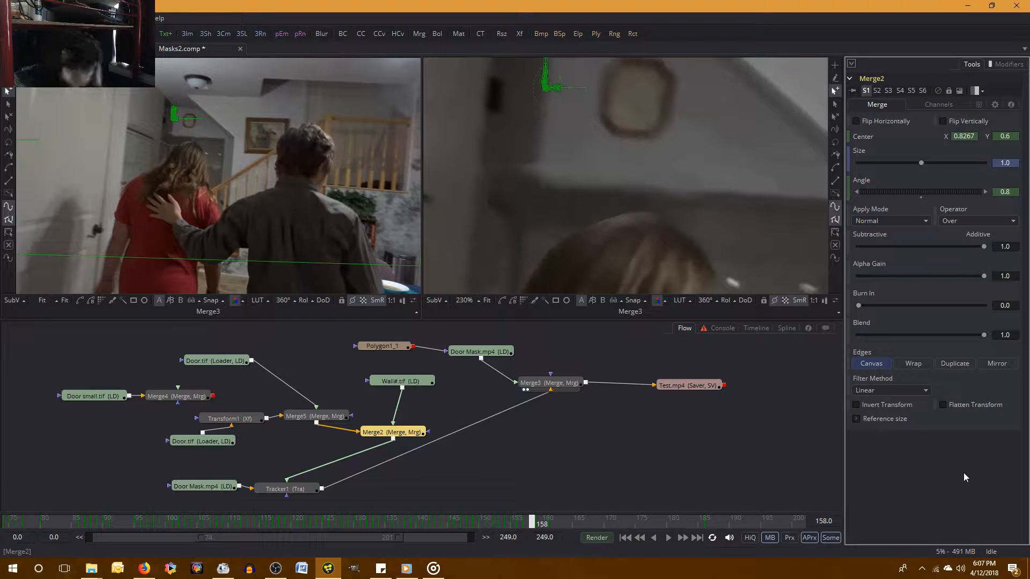
{"action": "key", "text": "Right"}
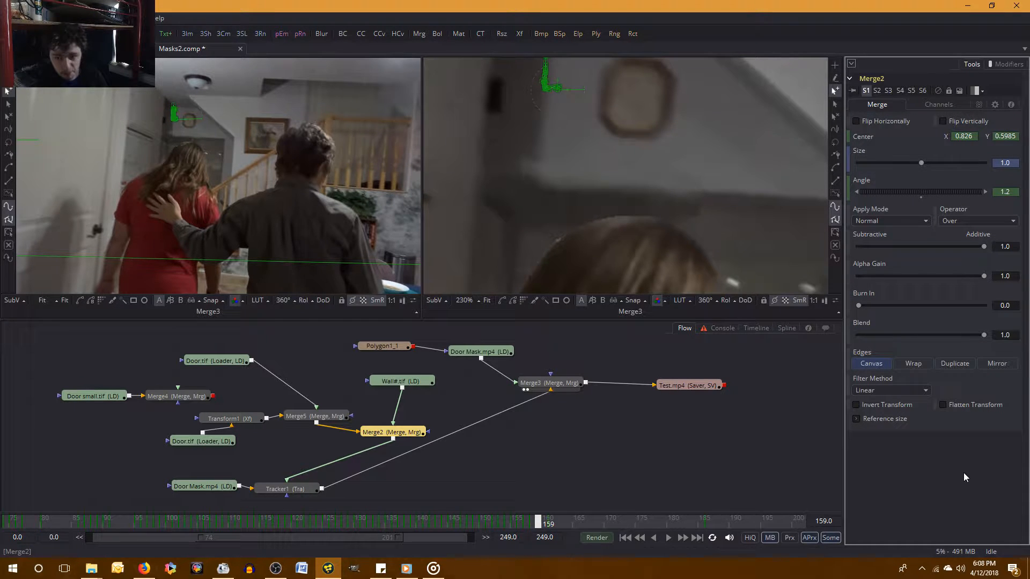
{"action": "key", "text": "Left"}
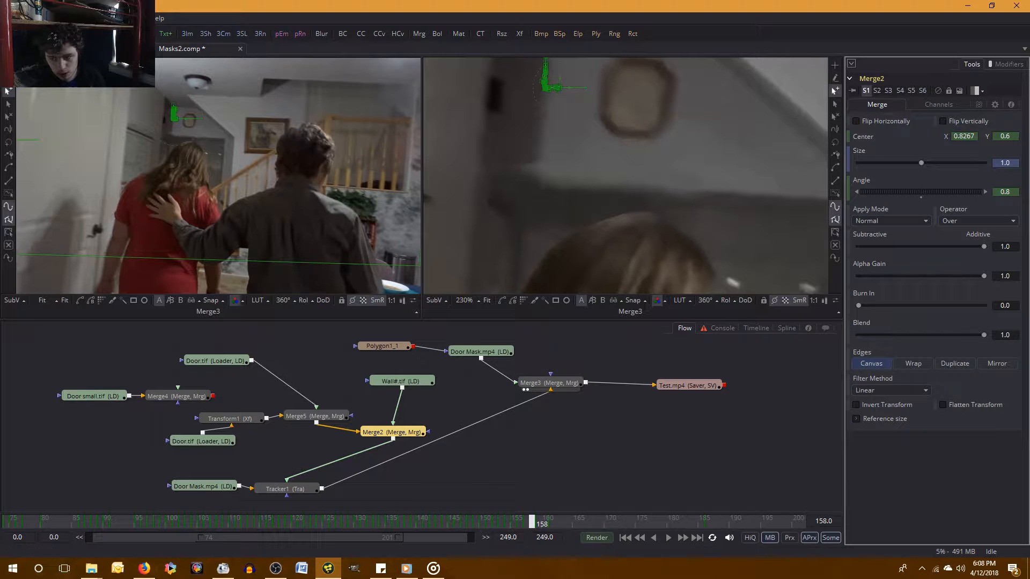
{"action": "key", "text": "Right"}
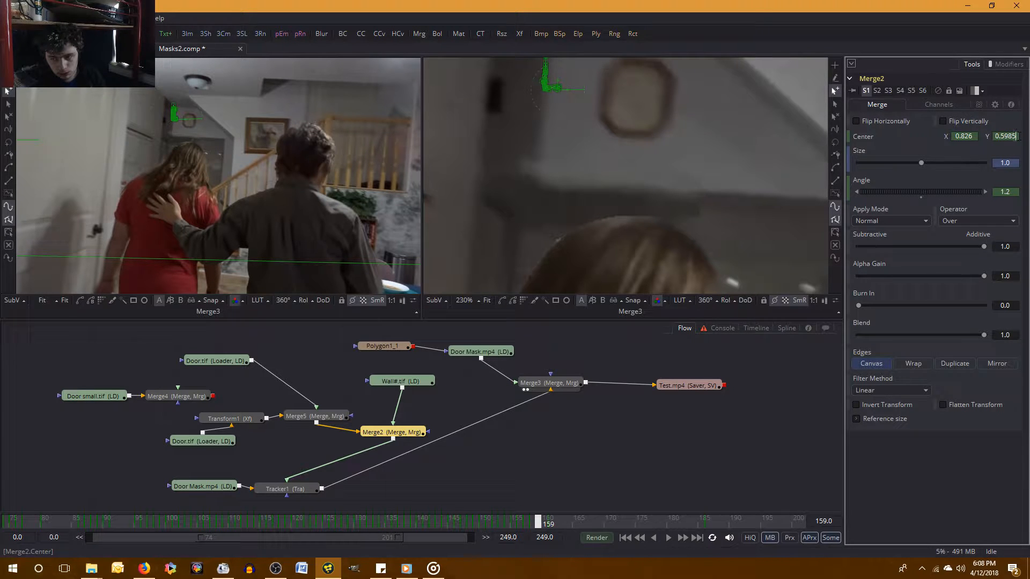
{"action": "key", "text": "BackSpace"}
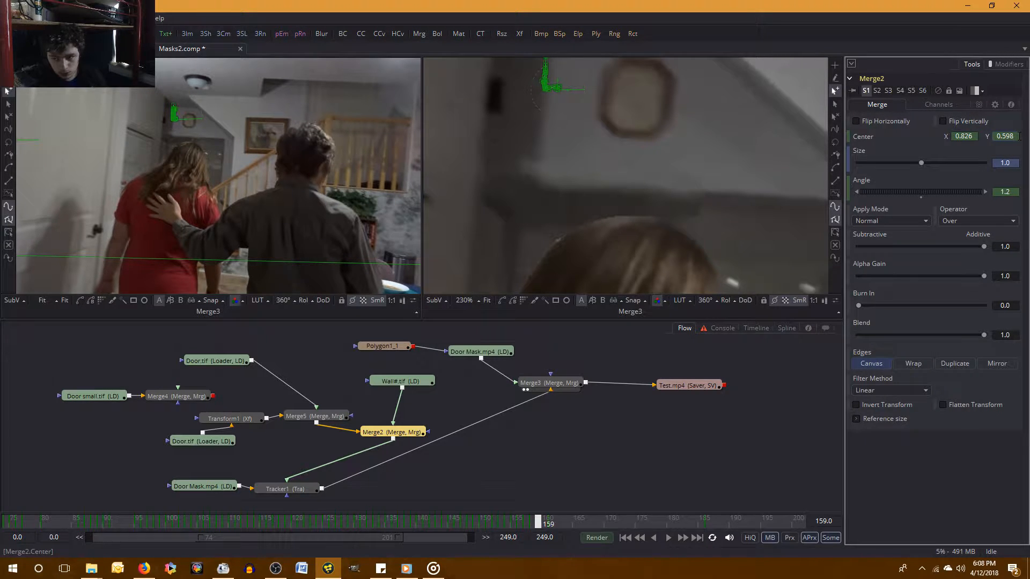
{"action": "type", "text": "5"}
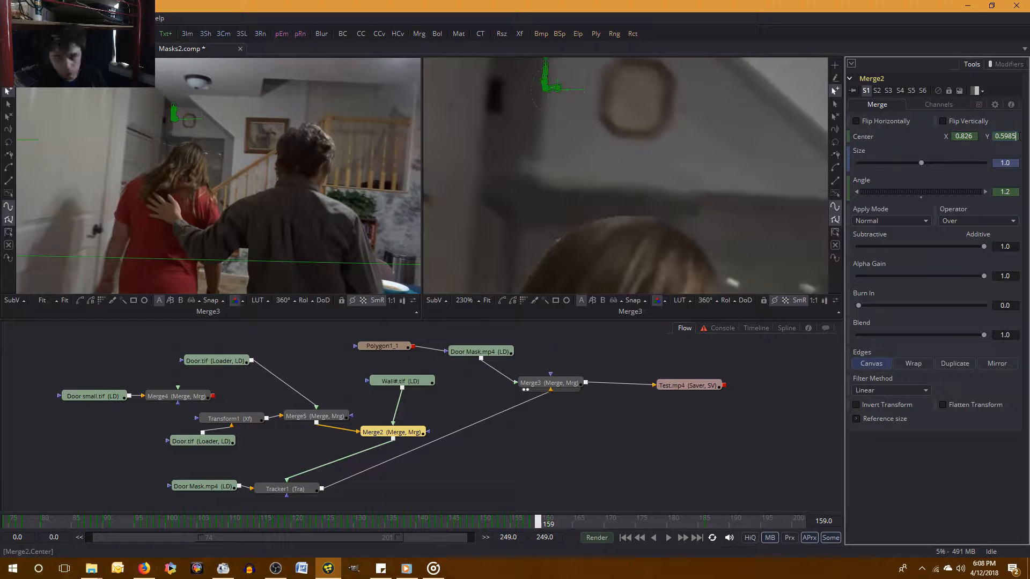
{"action": "left_click", "coordinate": [967, 488]}
Check frame 158 once more and set Merge2's Center Y to 0.599 at frame 159.
{"action": "key", "text": "Left"}
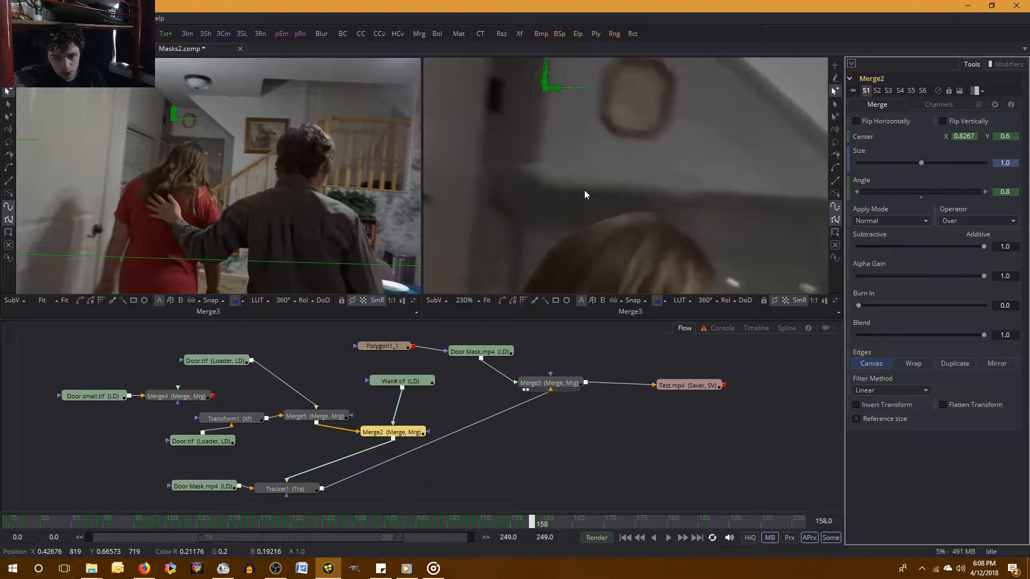
{"action": "key", "text": "Right"}
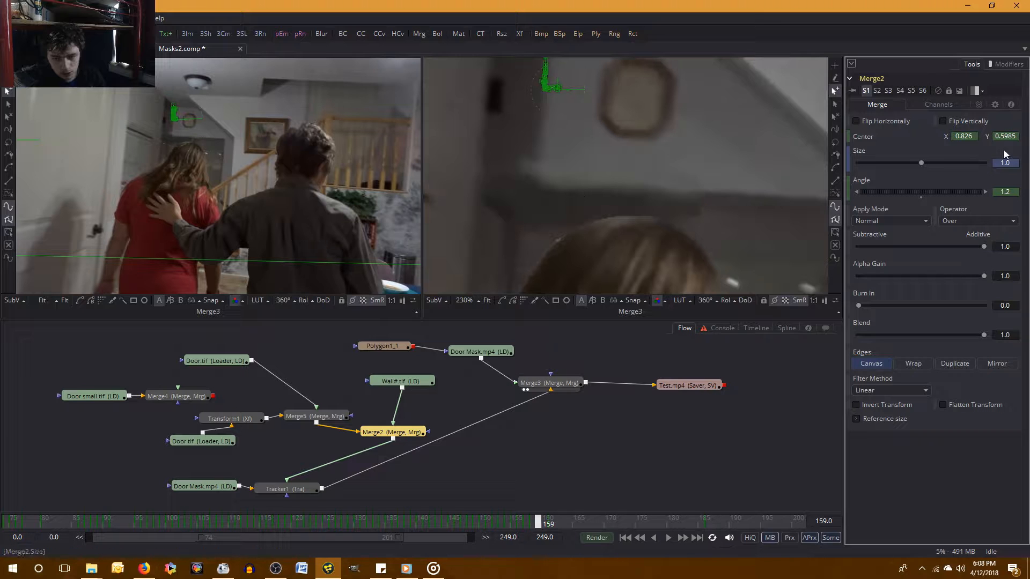
{"action": "left_click", "coordinate": [1014, 138]}
{"action": "key", "text": "BackSpace"}
{"action": "key", "text": "BackSpace"}
{"action": "type", "text": "9"}
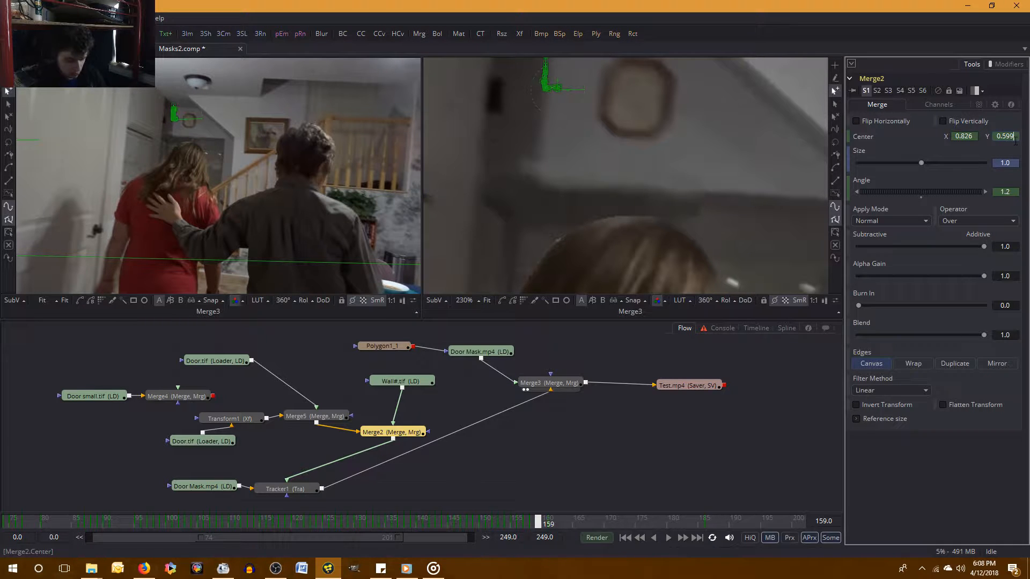
{"action": "key", "text": "Return"}
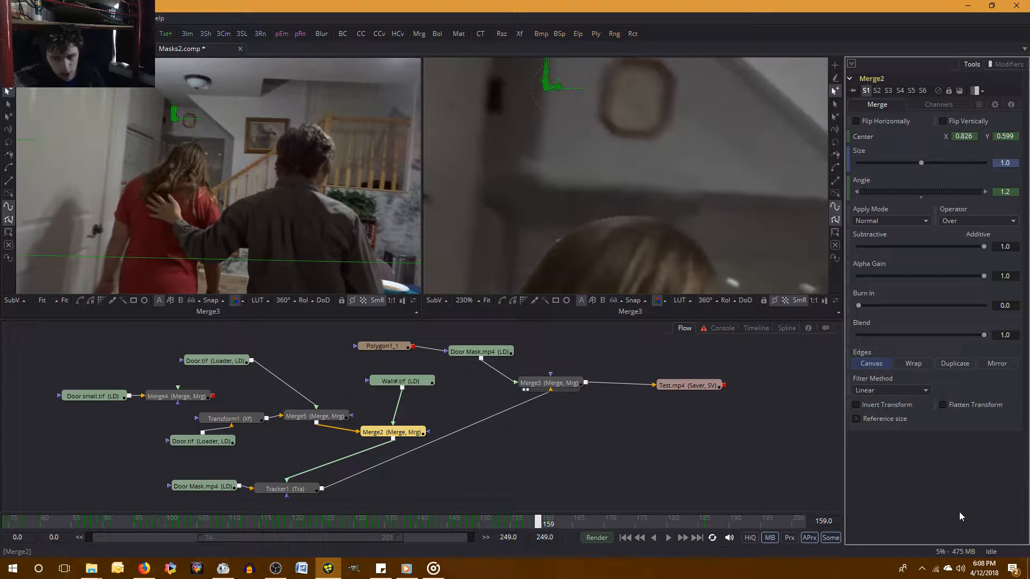
Compare the wall edge between frames 158 and 159 and set the Merge2 angle to 0.8 at frame 159.
{"action": "key", "text": "Left"}
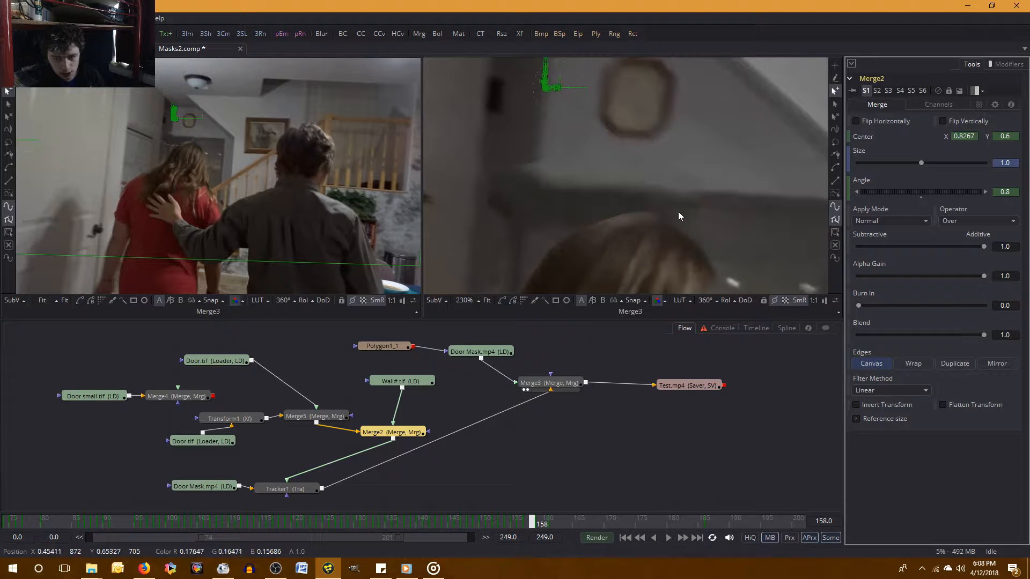
{"action": "key", "text": "Right"}
{"action": "key", "text": "Left"}
{"action": "key", "text": "Right"}
{"action": "key", "text": "Left"}
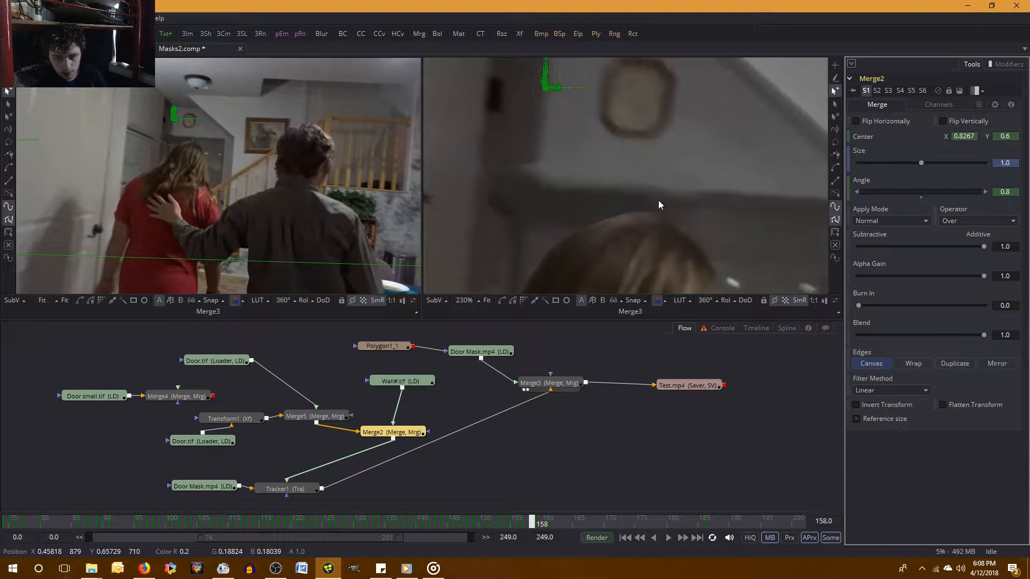
{"action": "key", "text": "Right"}
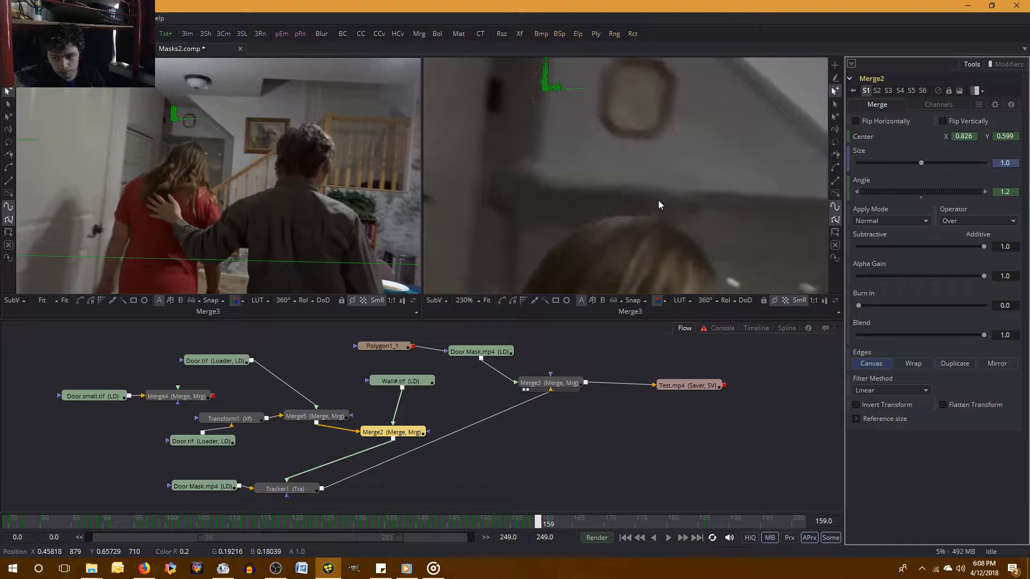
{"action": "key", "text": "Left"}
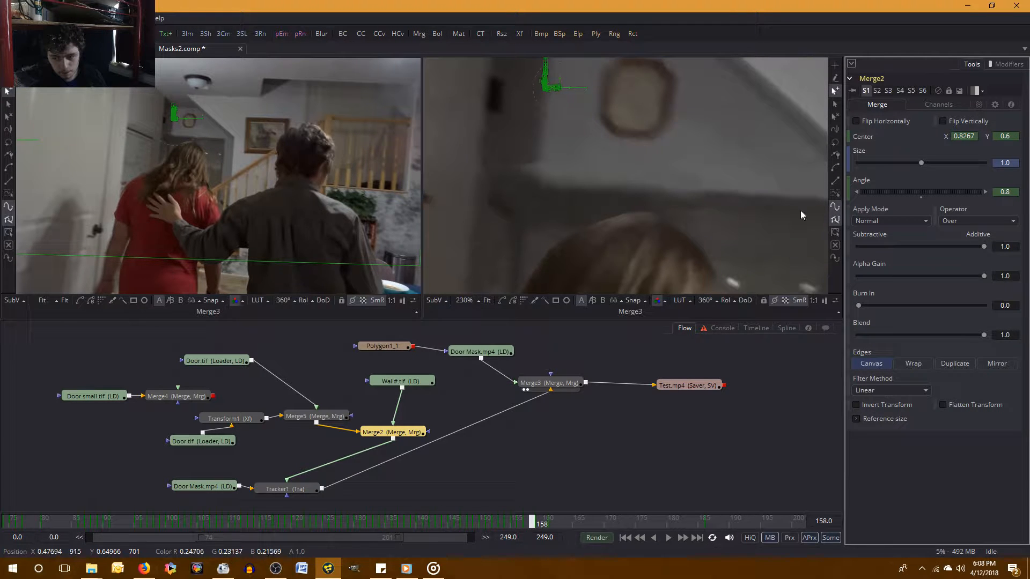
{"action": "key", "text": "Right"}
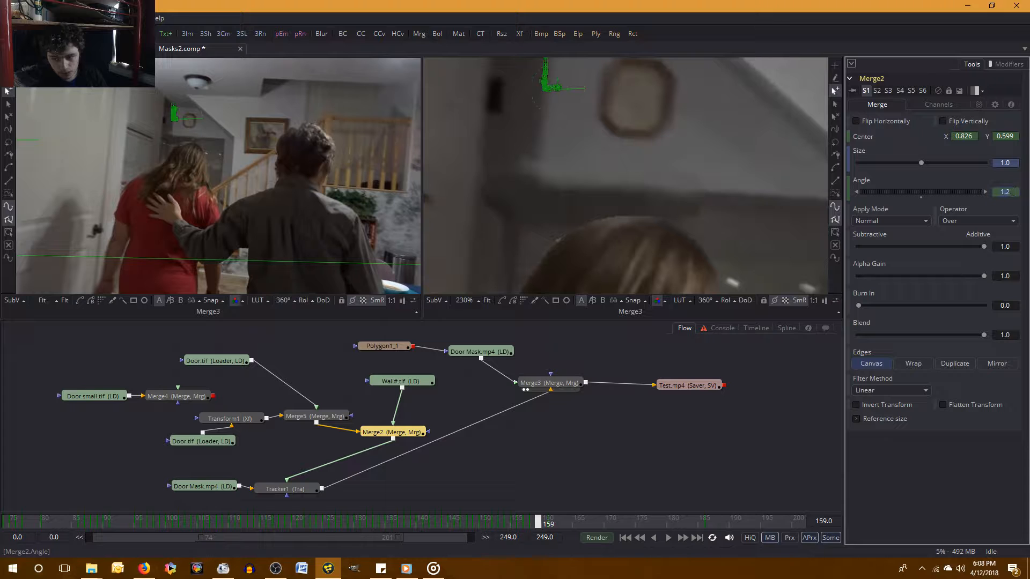
{"action": "type", "text": ".8"}
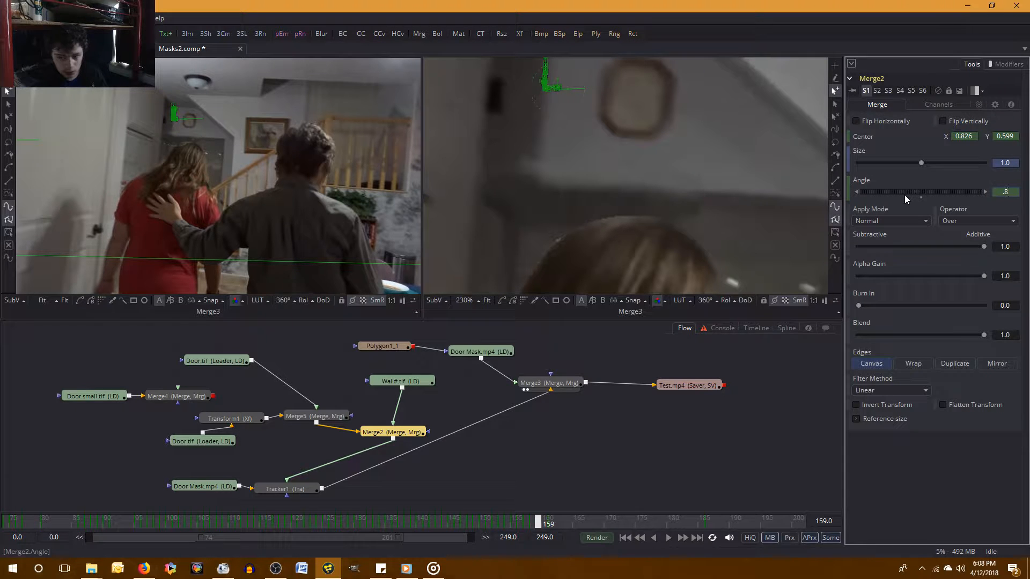
{"action": "key", "text": "Tab"}
{"action": "left_click", "coordinate": [921, 494]}
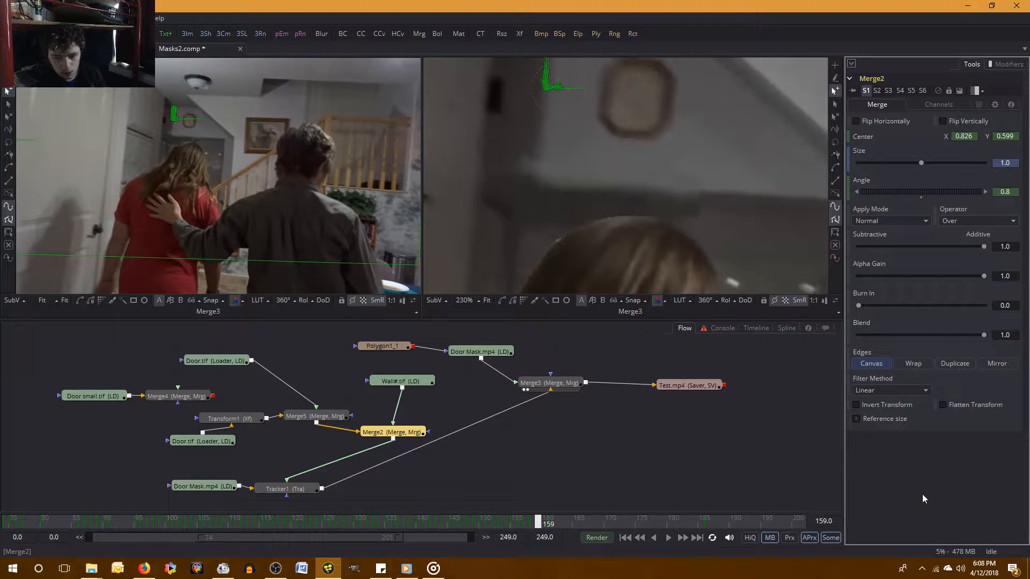
Recheck the wall piece against frame 158 and set the Merge2 angle to 1 at frame 159.
{"action": "key", "text": "Left"}
{"action": "key", "text": "Right"}
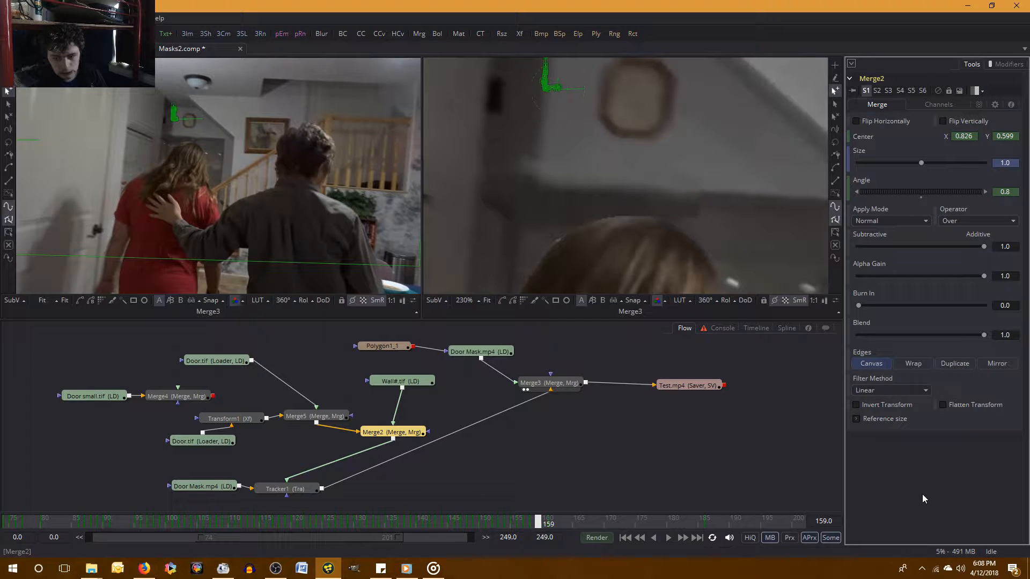
{"action": "key", "text": "Left"}
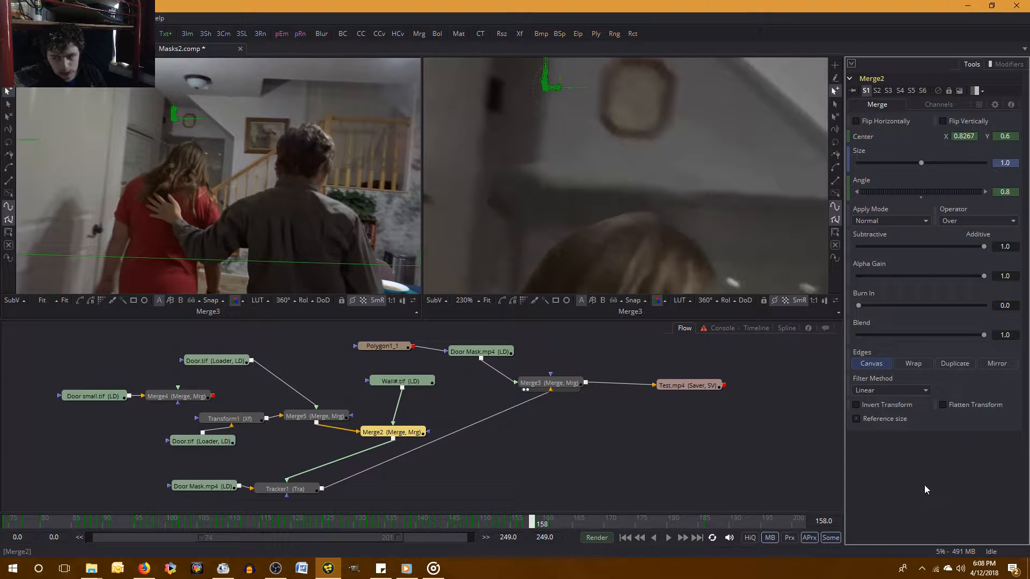
{"action": "key", "text": "Right"}
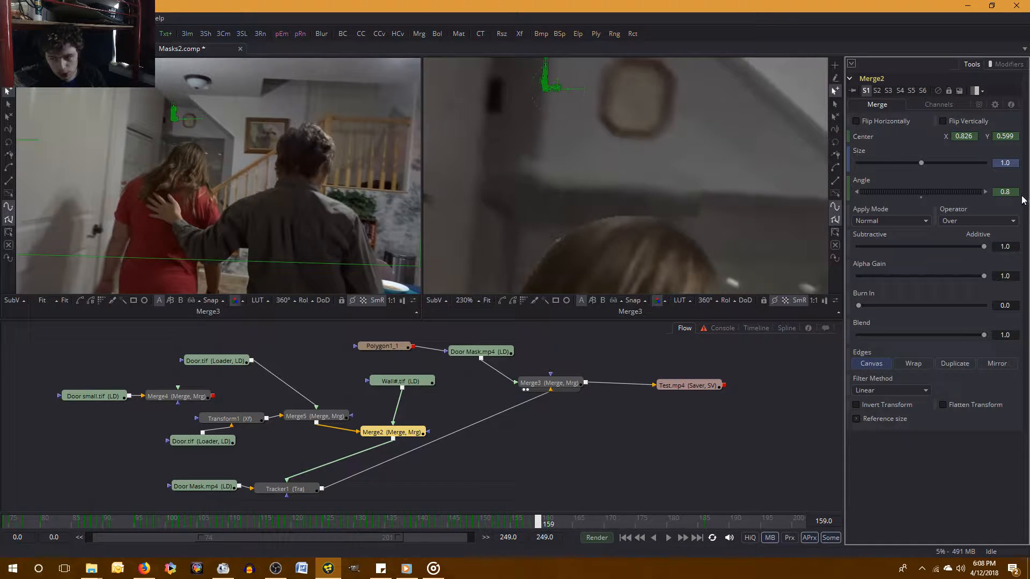
{"action": "left_click", "coordinate": [996, 193]}
{"action": "type", "text": "1"}
{"action": "key", "text": "Tab"}
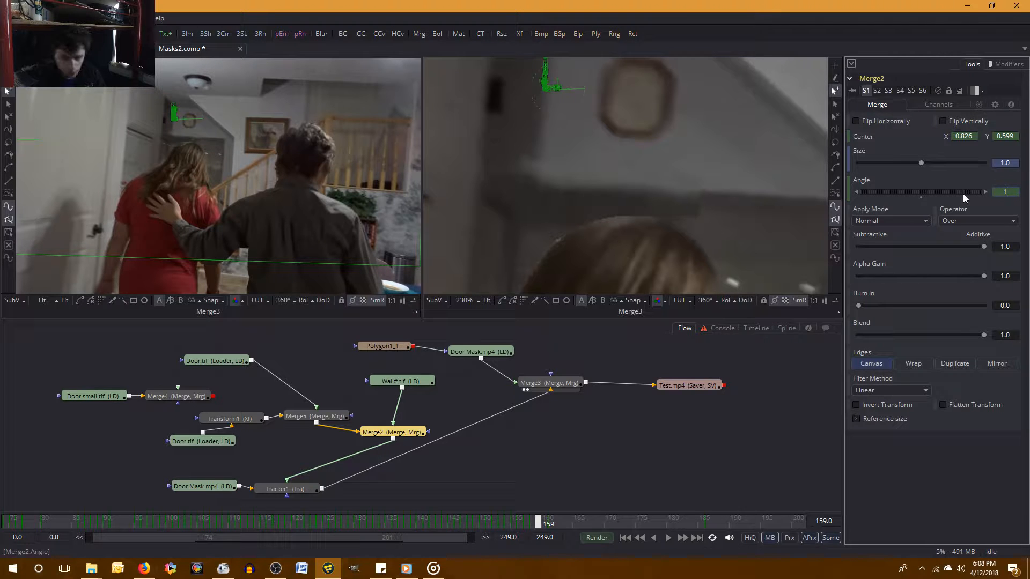
{"action": "left_click", "coordinate": [969, 481]}
Examine how the wall piece shifts between frames 158 and 159 with the new Merge2 angle.
{"action": "key", "text": "Left"}
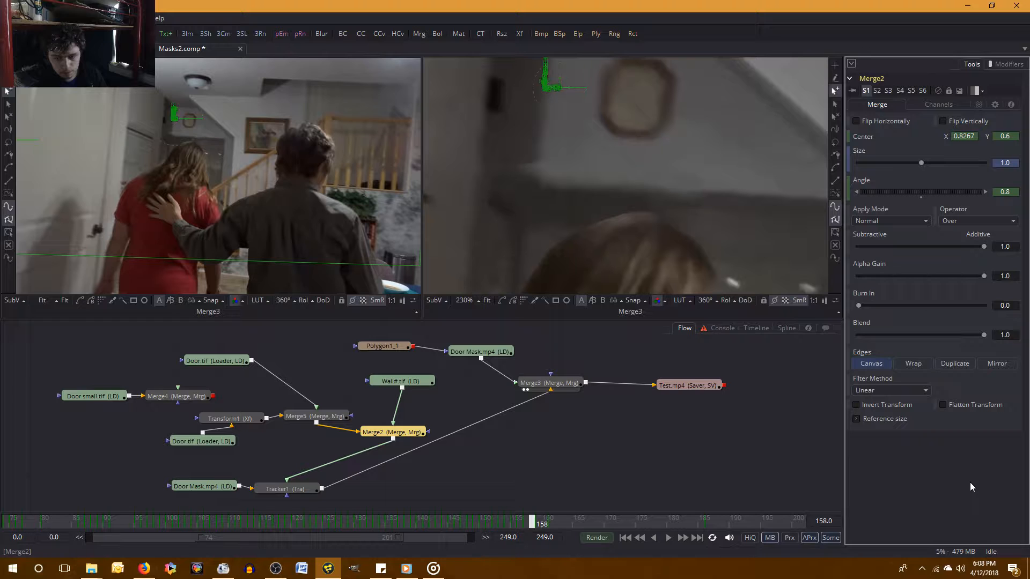
{"action": "key", "text": "Right"}
{"action": "key", "text": "Left"}
{"action": "key", "text": "Right"}
{"action": "key", "text": "Left"}
{"action": "key", "text": "Right"}
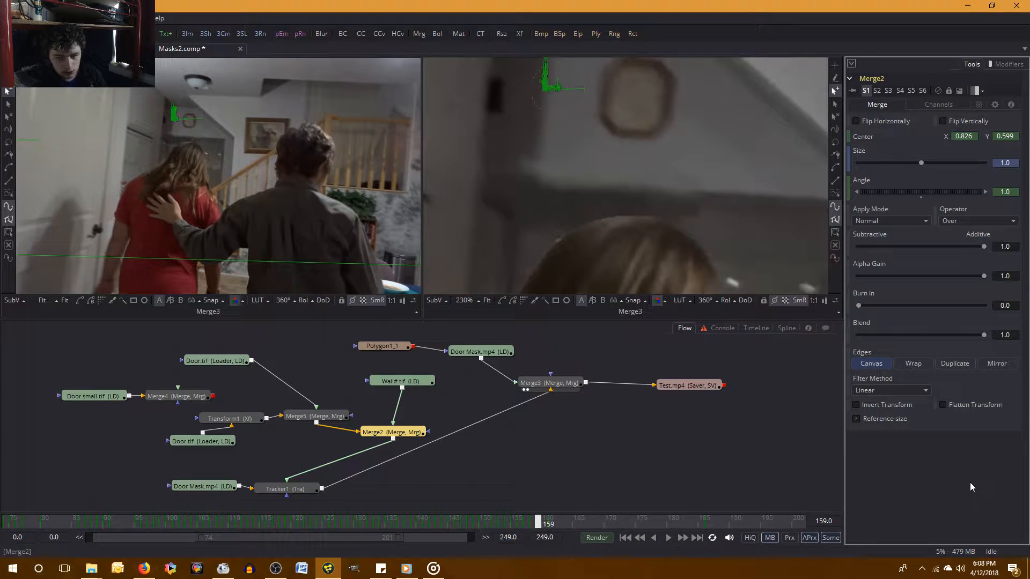
Try a Merge2 Center X of 0.8265 at frame 159 and compare the wall piece with frame 158.
{"action": "left_click", "coordinate": [973, 137]}
{"action": "type", "text": "5"}
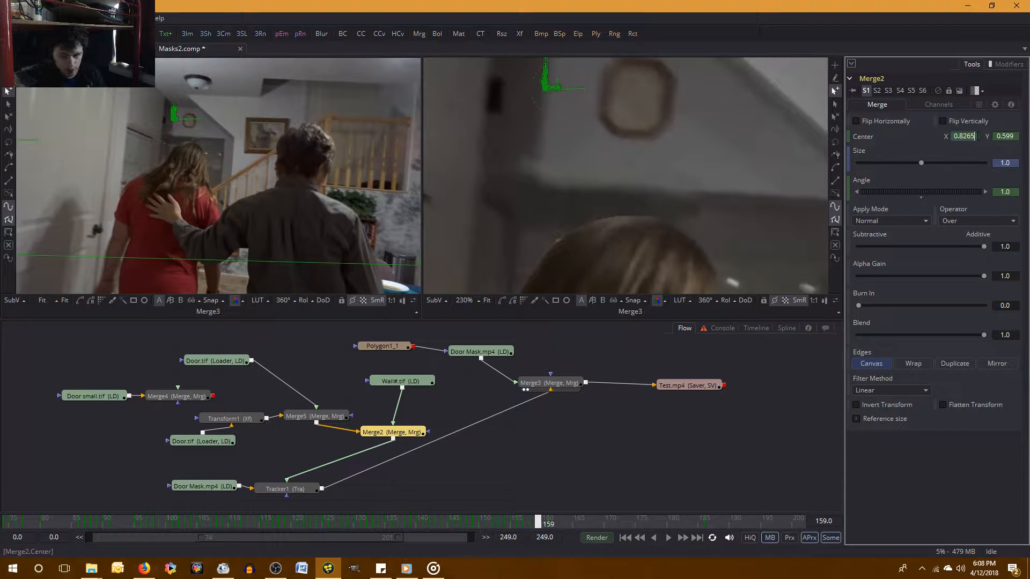
{"action": "key", "text": "Return"}
{"action": "key", "text": "Left"}
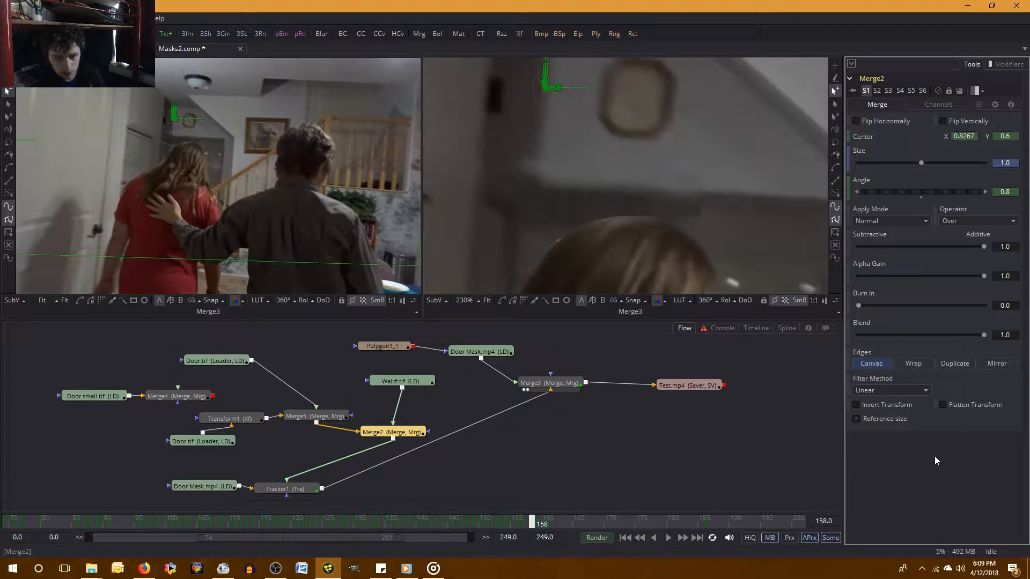
{"action": "key", "text": "Right"}
{"action": "key", "text": "Left"}
{"action": "key", "text": "Right"}
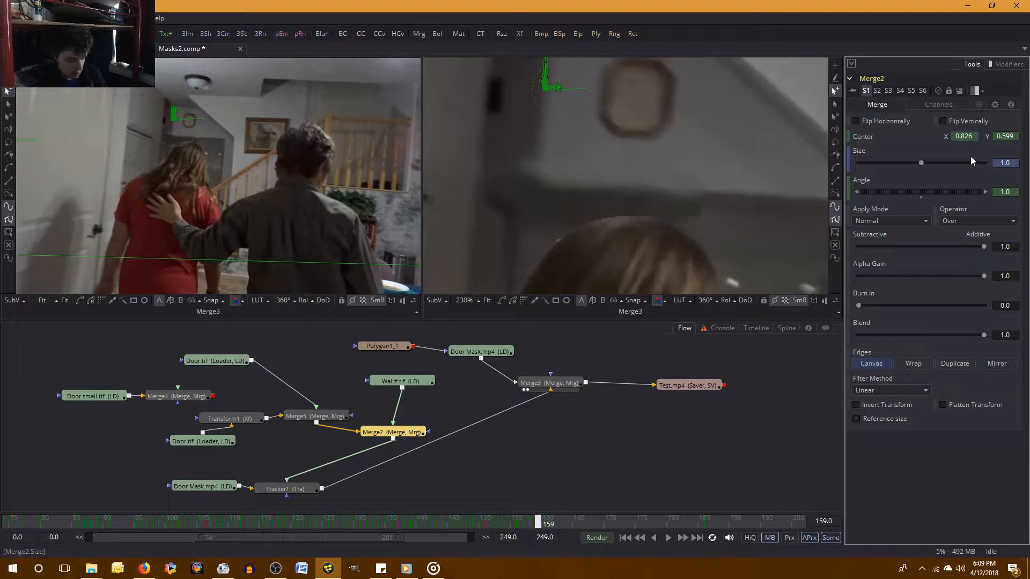
Set Merge2's Center X to 0.8262 at frame 159.
{"action": "type", "text": "2"}
{"action": "key", "text": "Tab"}
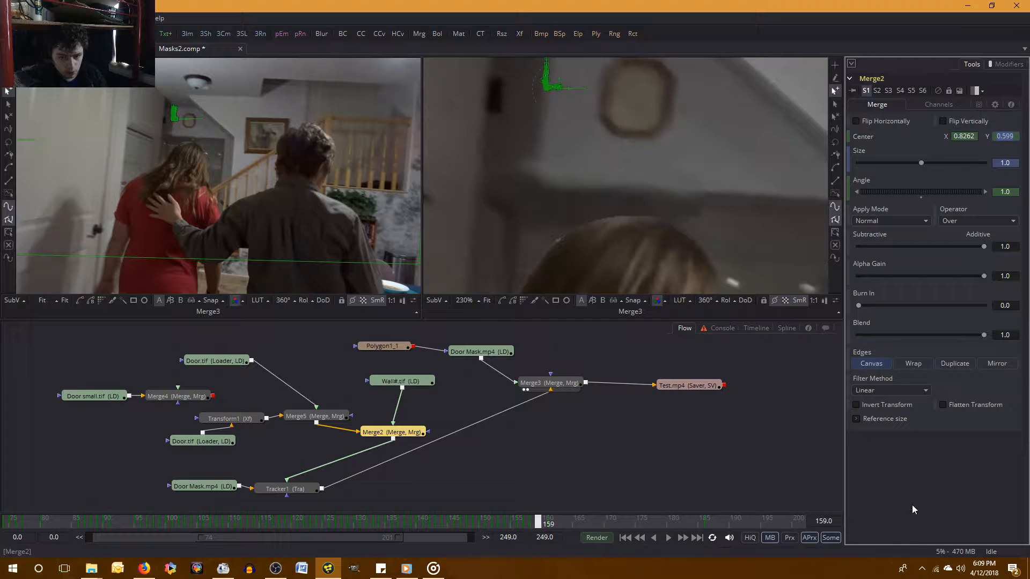
{"action": "left_click", "coordinate": [911, 466]}
Examine the wall piece's alignment between frames 158 and 159, then inspect frame 159 in an enlarged view.
{"action": "key", "text": "Left"}
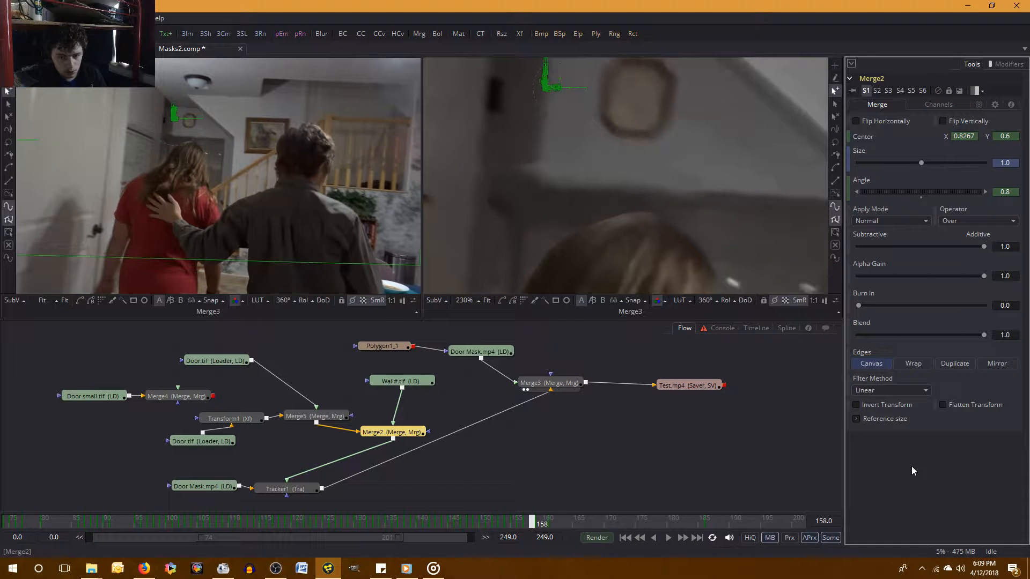
{"action": "key", "text": "Right"}
{"action": "key", "text": "Left"}
{"action": "key", "text": "Right"}
{"action": "key", "text": "Left"}
{"action": "key", "text": "Right"}
{"action": "key", "text": "Left"}
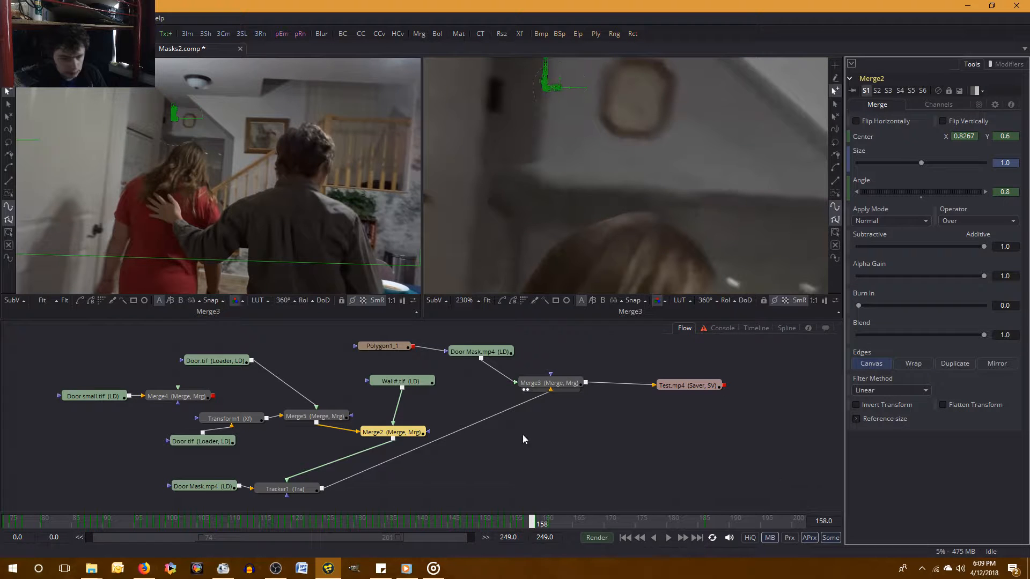
{"action": "key", "text": "Right"}
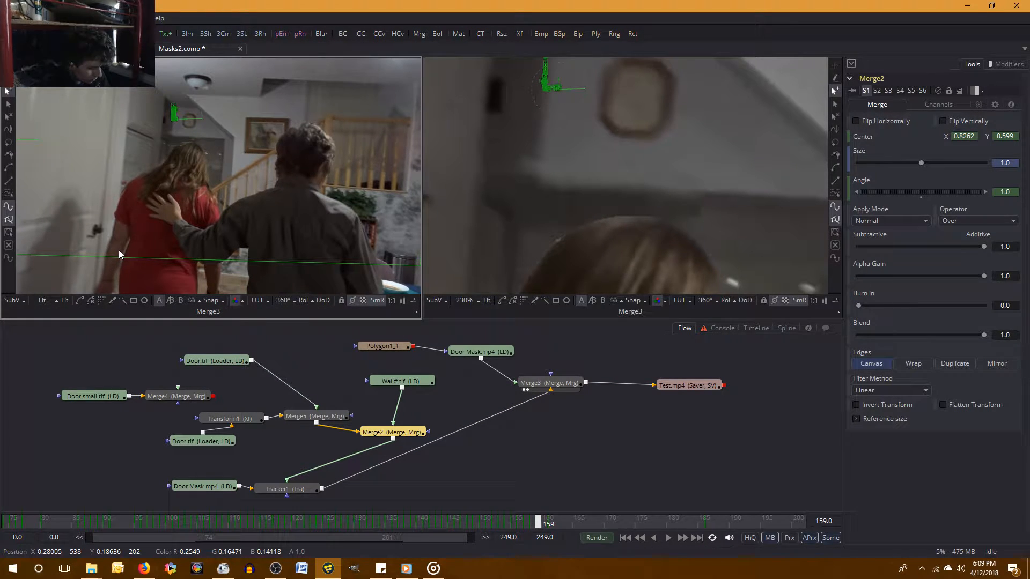
{"action": "key", "text": "F4"}
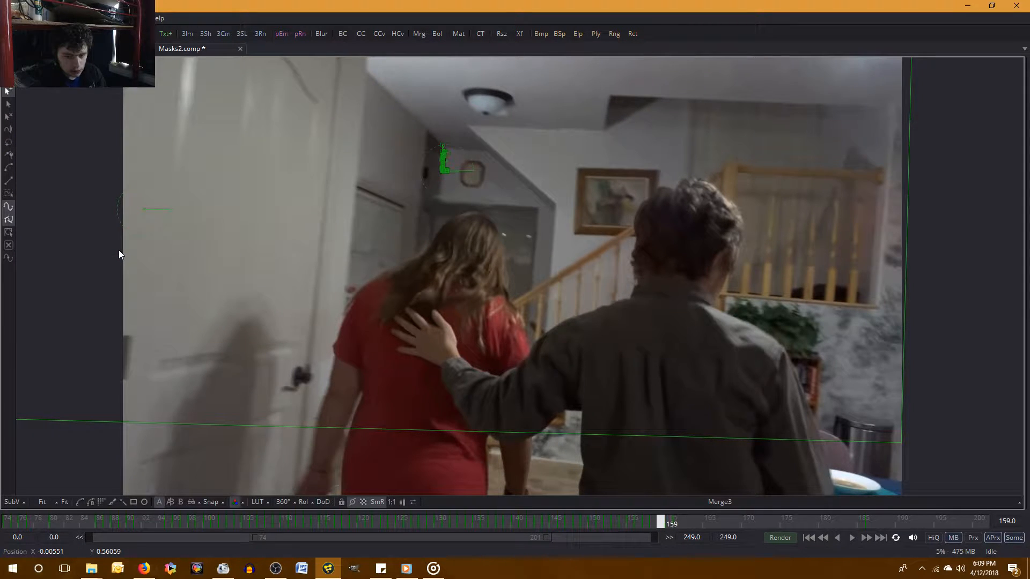
{"action": "key", "text": "F4"}
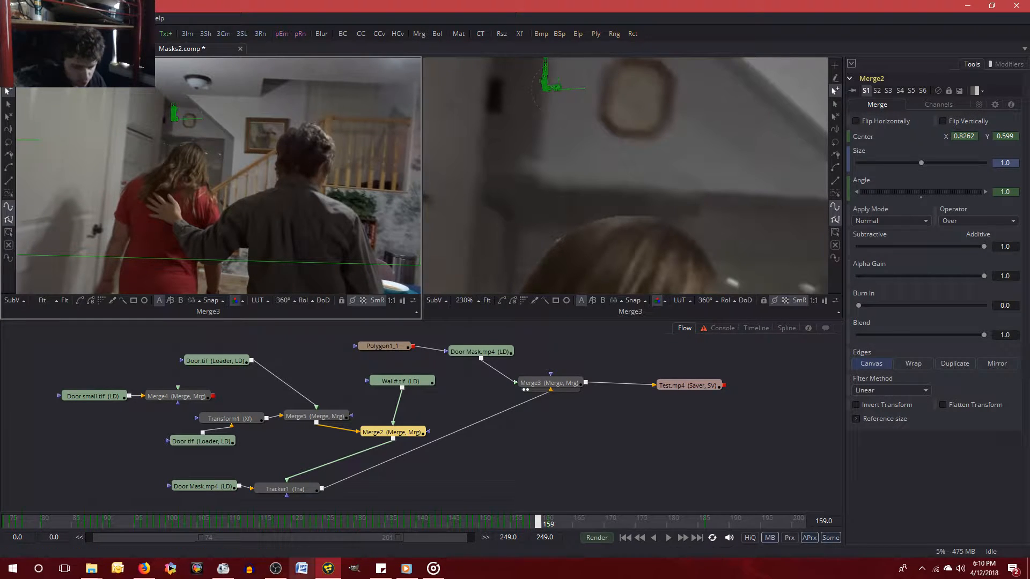
{"action": "left_click", "coordinate": [407, 568]}
{"action": "left_click", "coordinate": [1017, 6]}
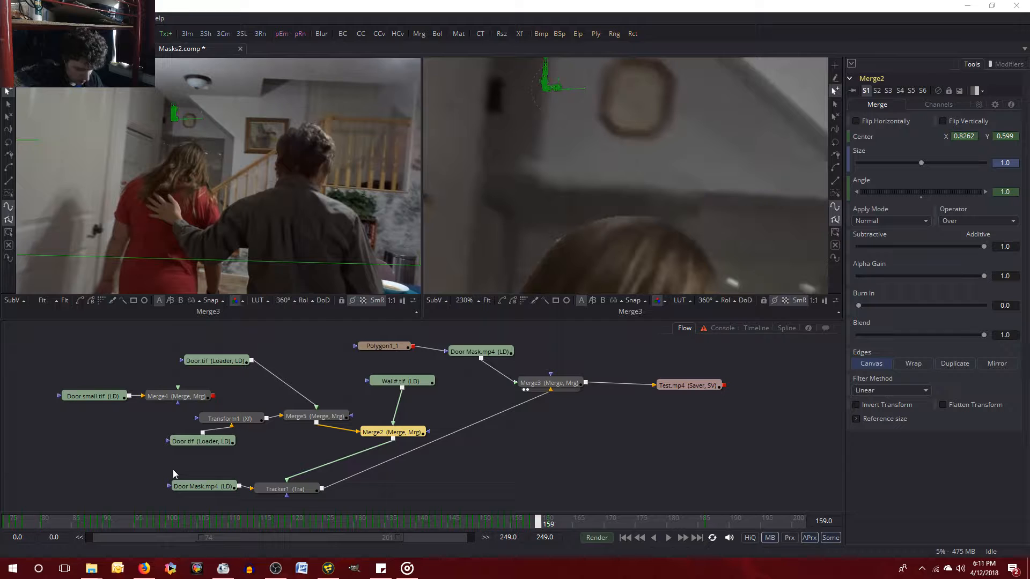
{"action": "left_click", "coordinate": [275, 568]}
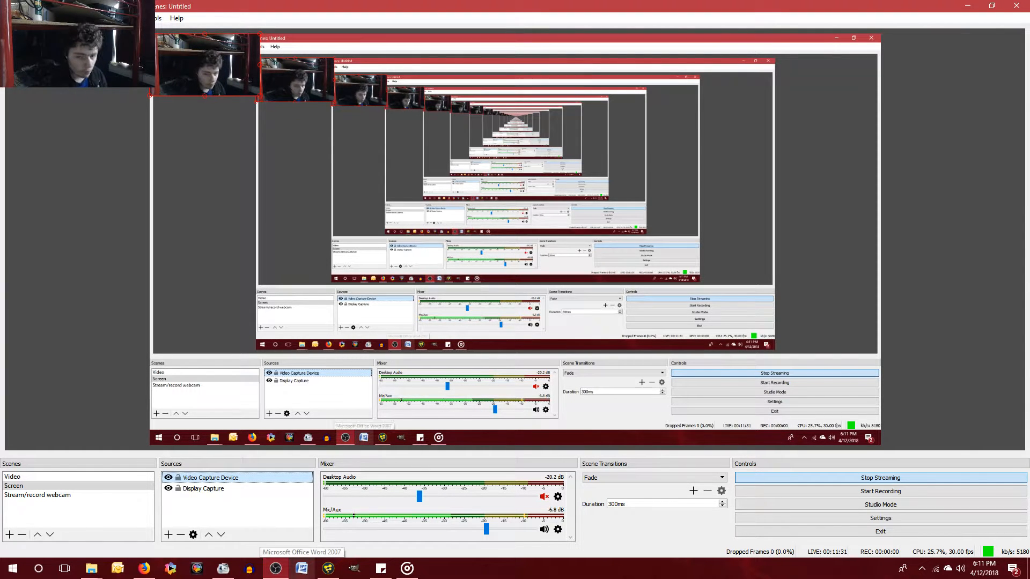
{"action": "left_click", "coordinate": [279, 573]}
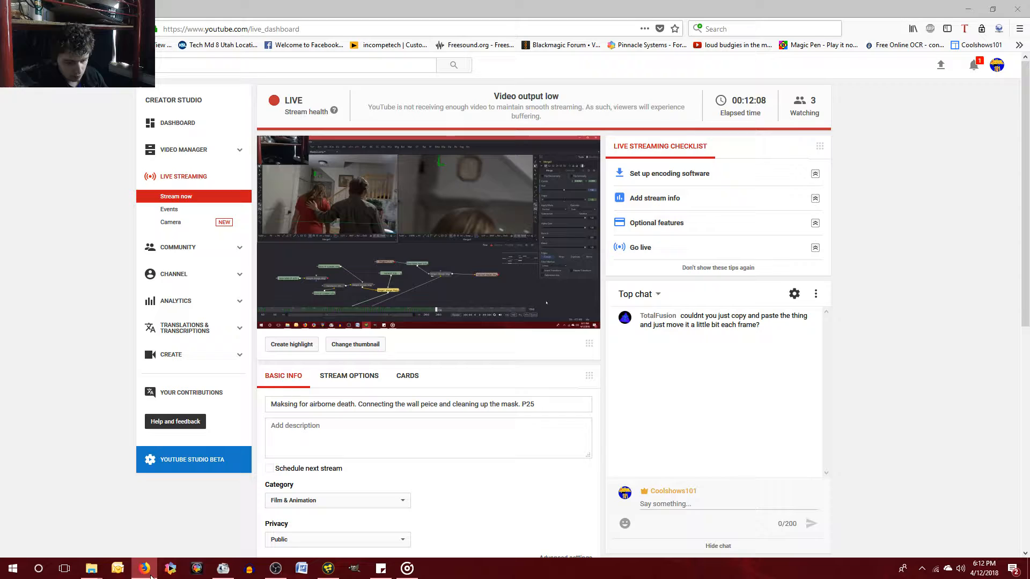
{"action": "left_click", "coordinate": [144, 568]}
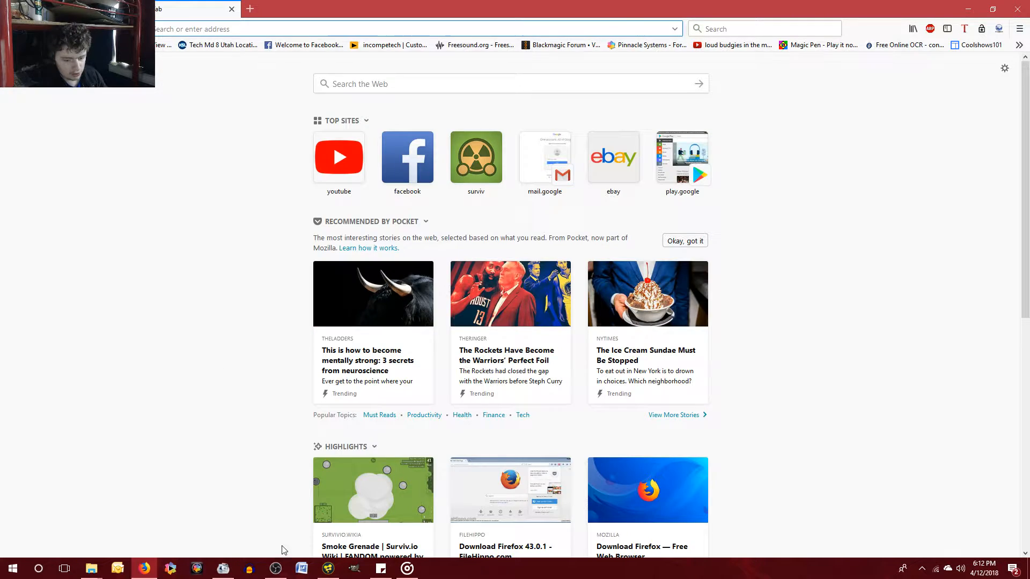
Switch to OBS and hide the Display Capture source in the Screen scene while keeping the Video Capture Device shown.
{"action": "left_click", "coordinate": [272, 569]}
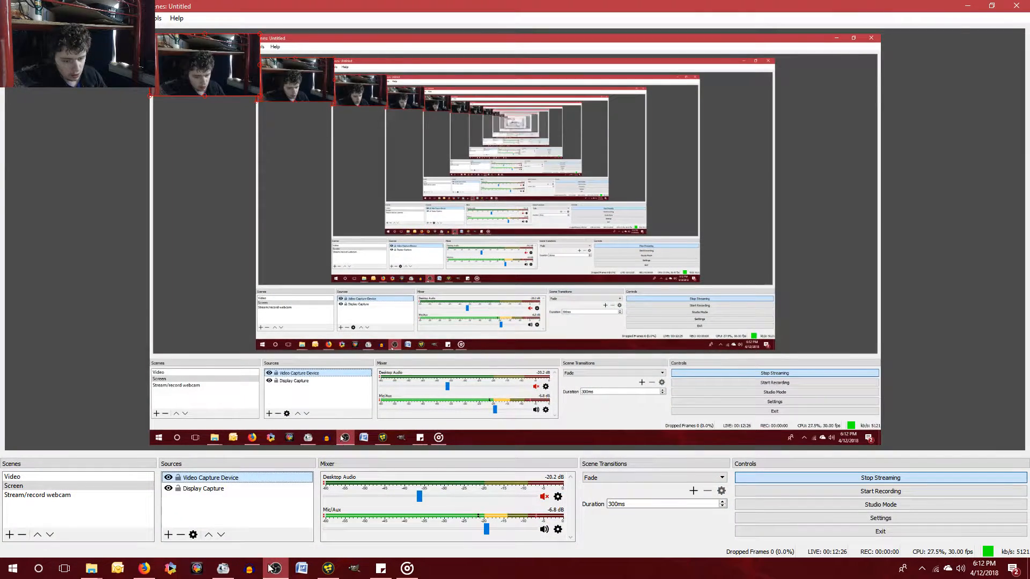
{"action": "left_click", "coordinate": [168, 478]}
{"action": "left_click", "coordinate": [168, 477]}
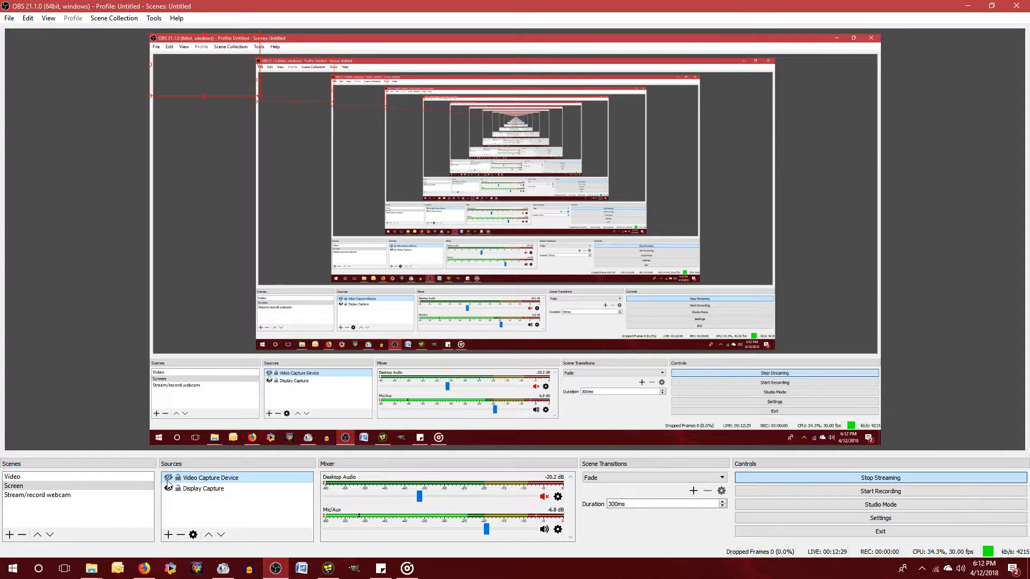
{"action": "left_click", "coordinate": [168, 489]}
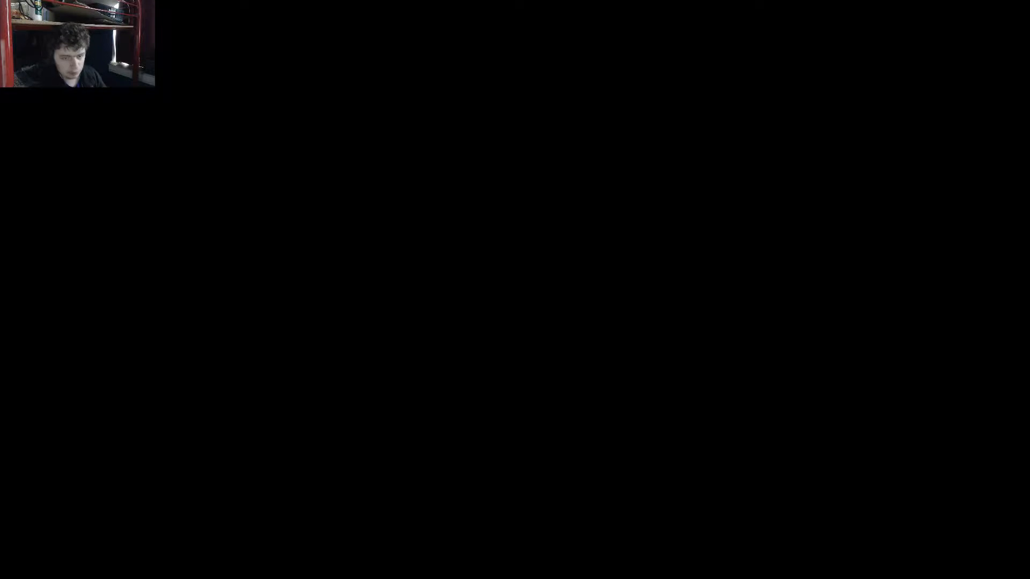
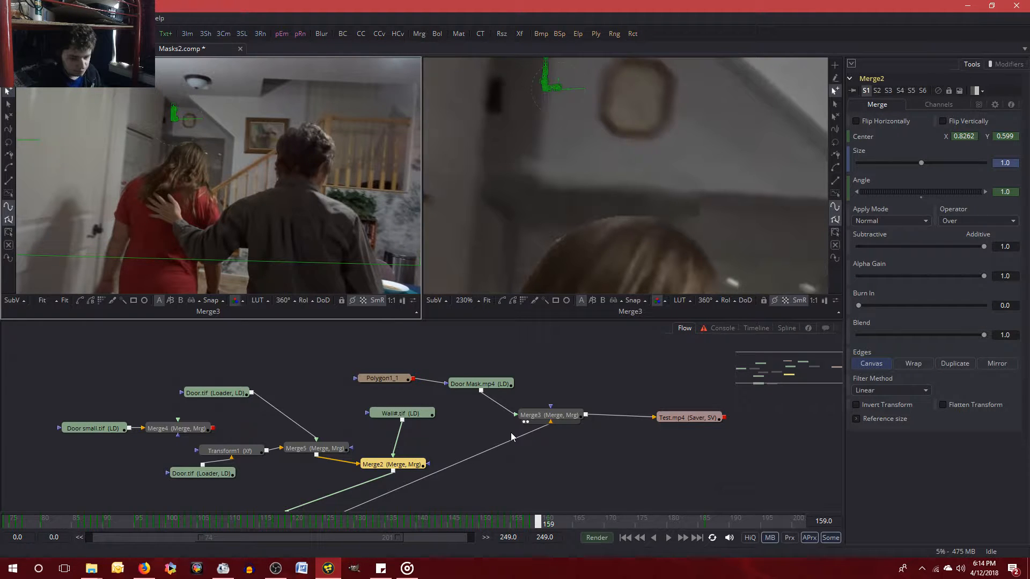
Save Masks2.comp, delete the unused Merge4 node and its Door small.tif loader, reselect Merge2 and save again.
{"action": "scroll", "coordinate": [611, 478], "scroll_direction": "down", "scroll_amount": 1}
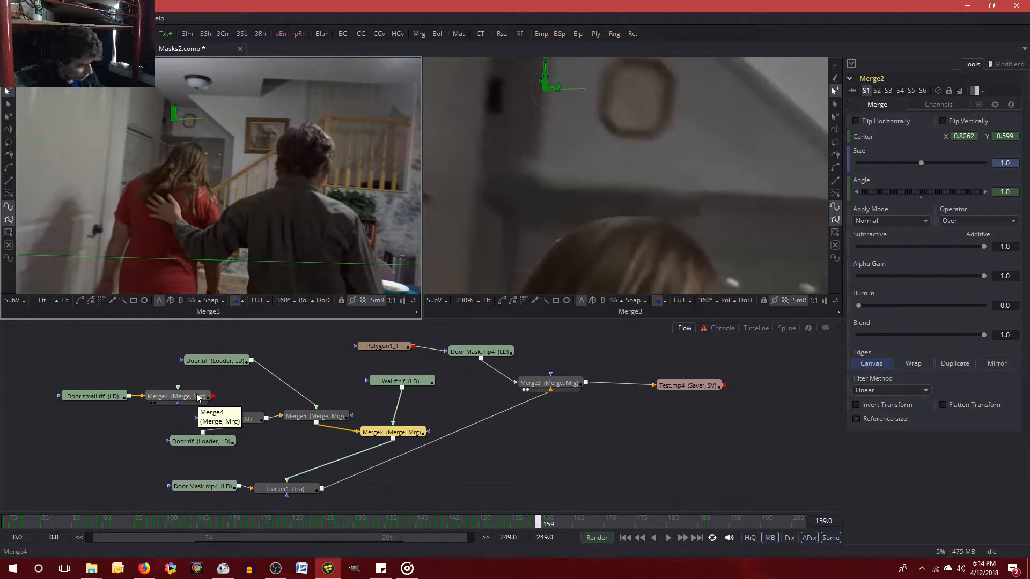
{"action": "key", "text": "ctrl+s"}
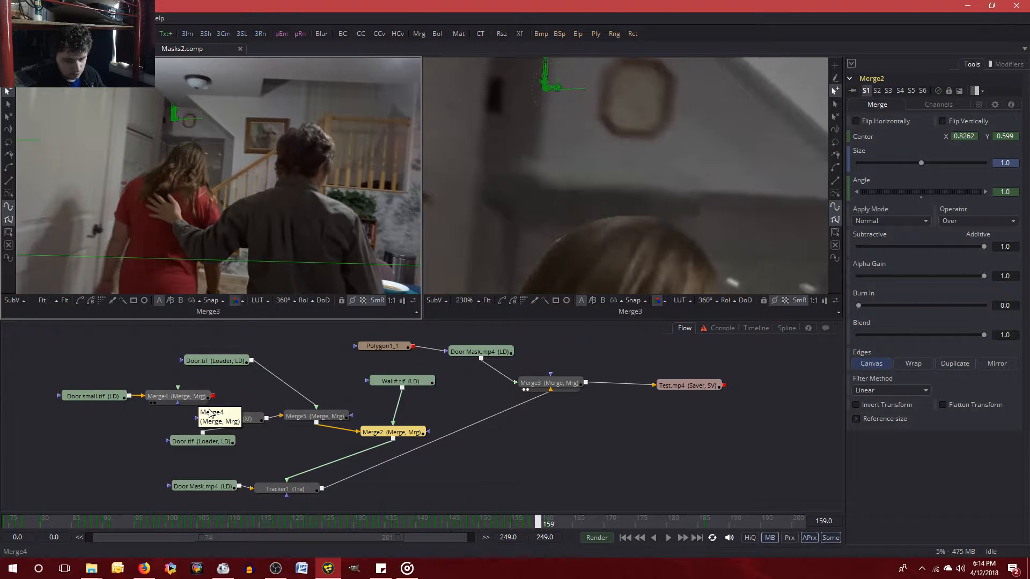
{"action": "left_click", "coordinate": [177, 396]}
{"action": "left_click", "coordinate": [82, 399], "text": "ctrl"}
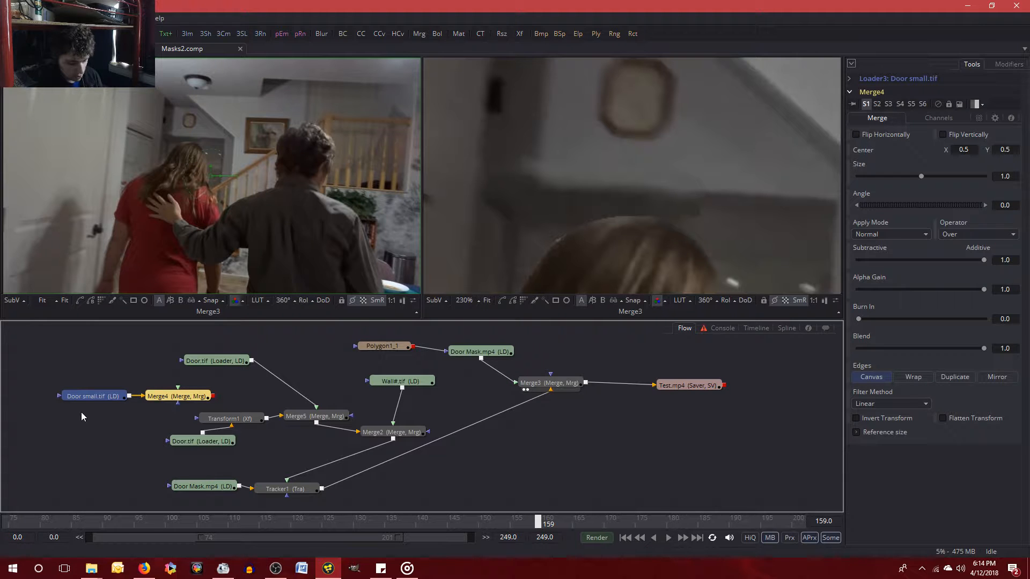
{"action": "key", "text": "Delete"}
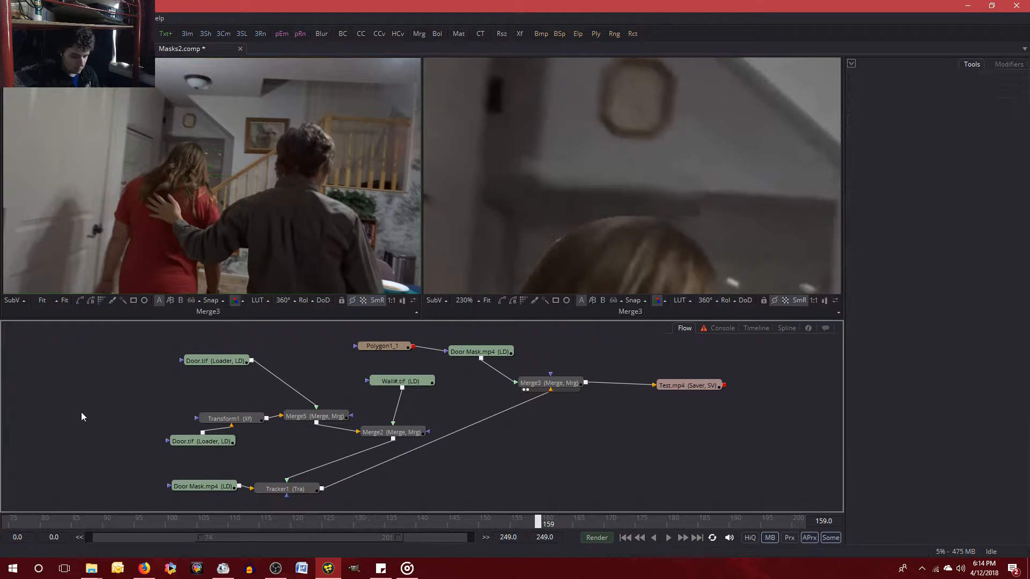
{"action": "left_click", "coordinate": [398, 436]}
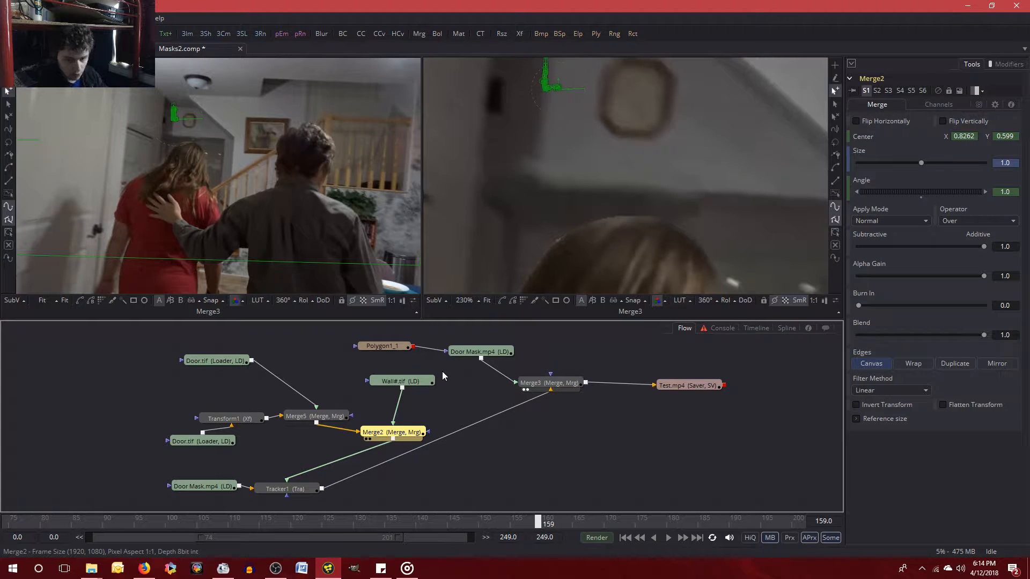
{"action": "key", "text": "ctrl+s"}
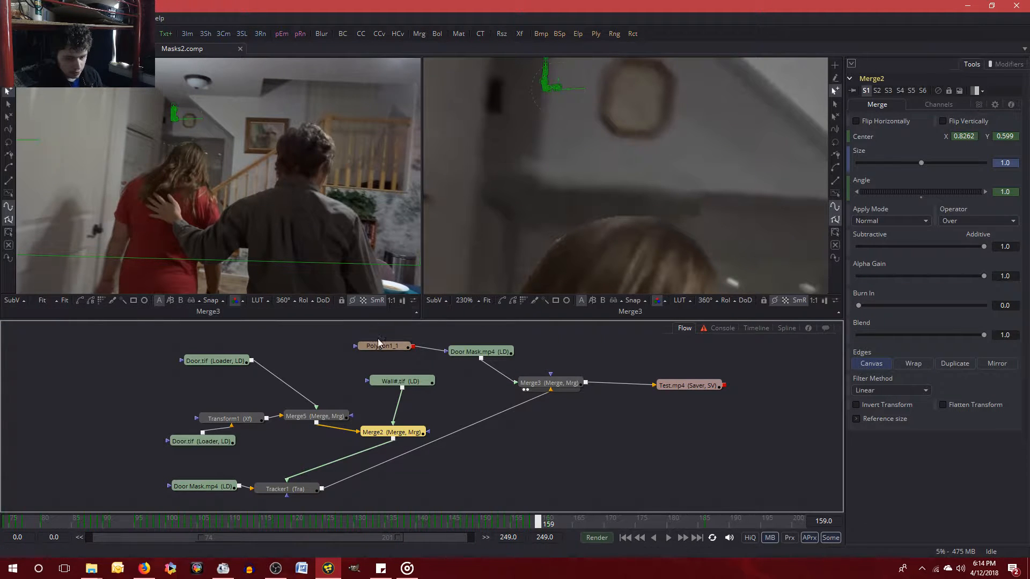
Remove the unconnected Polygon1_1 mask stacked over Polygon1_2, keeping Polygon1_2 as the mask on the Door Mask.mp4 loader.
{"action": "left_click", "coordinate": [387, 347]}
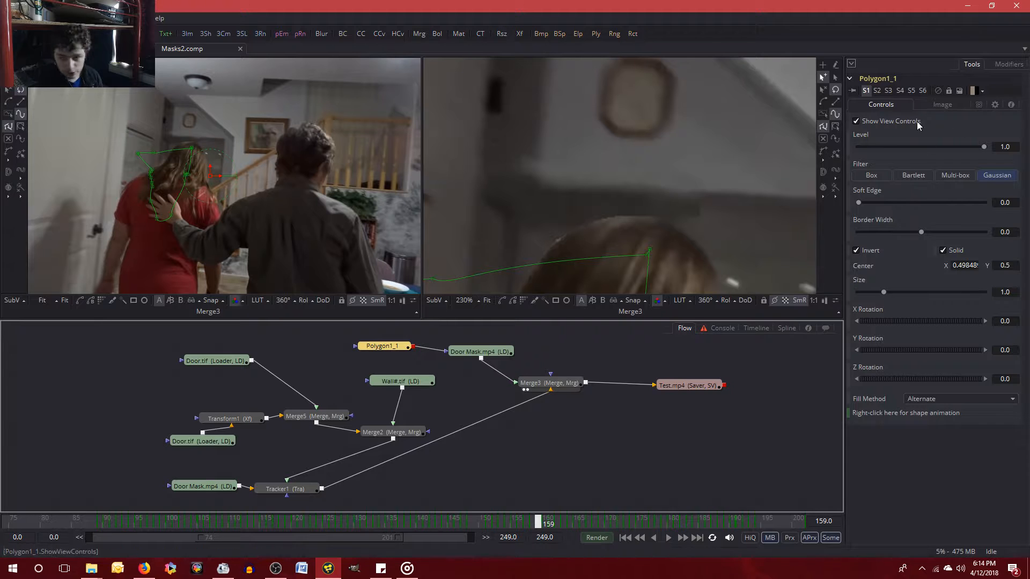
{"action": "left_click", "coordinate": [857, 122]}
{"action": "left_click", "coordinate": [858, 122]}
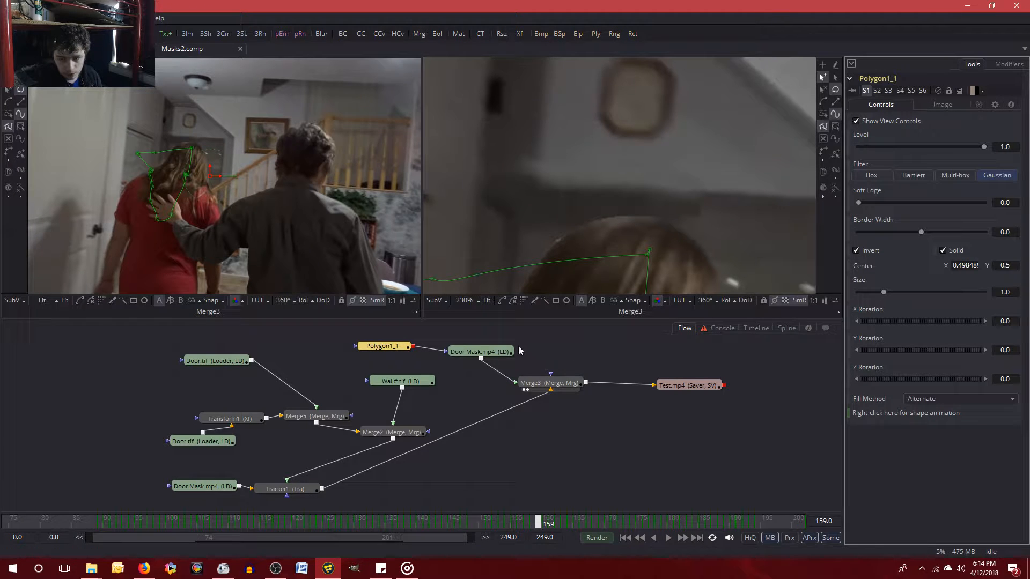
{"action": "left_click", "coordinate": [474, 351]}
{"action": "left_click", "coordinate": [383, 347]}
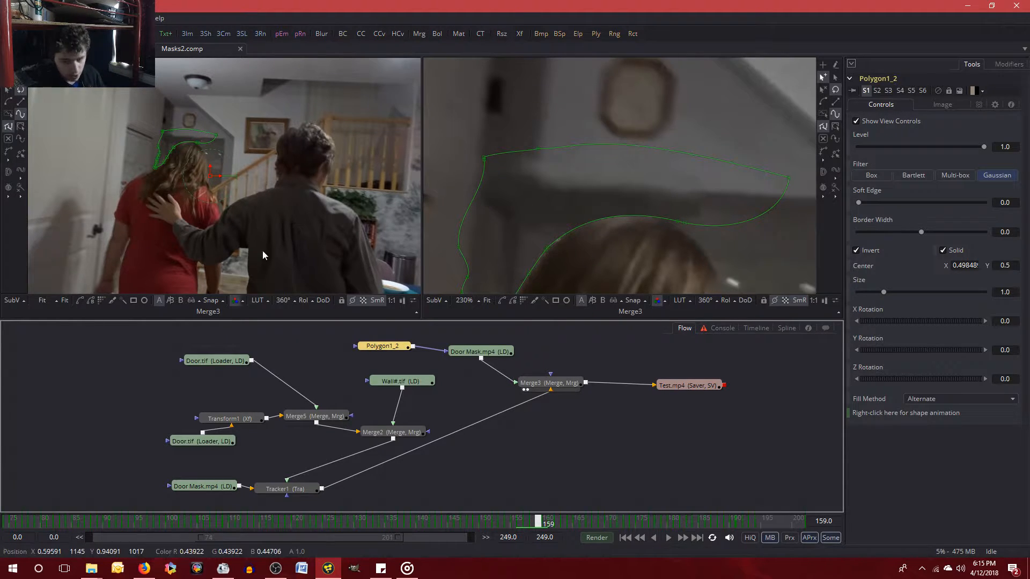
Review the settings of Merge3, Tracker1 and Merge5, and inspect the tracker paths around the ceiling light and wall in the enlarged view.
{"action": "left_click", "coordinate": [552, 383]}
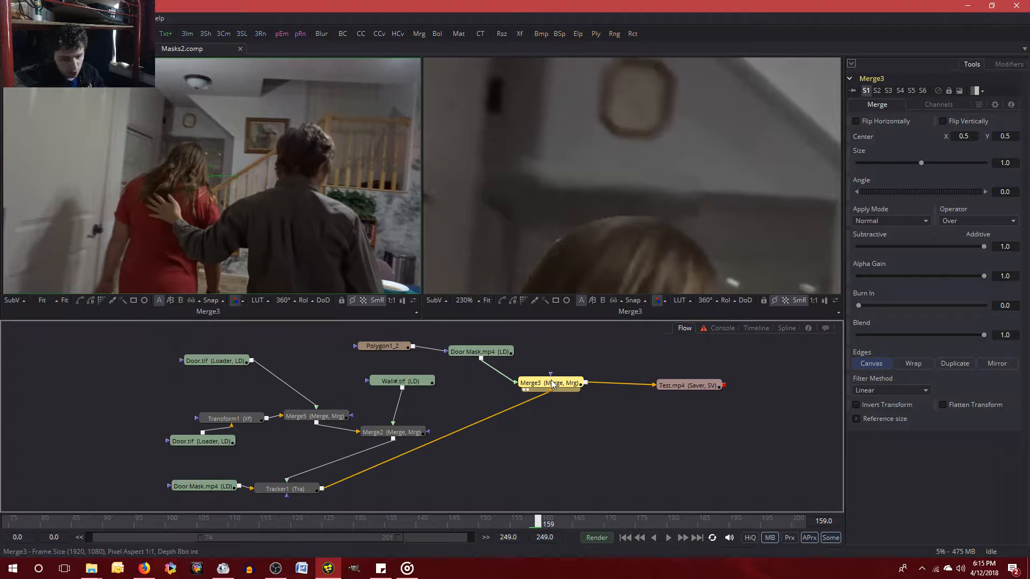
{"action": "left_click", "coordinate": [284, 488]}
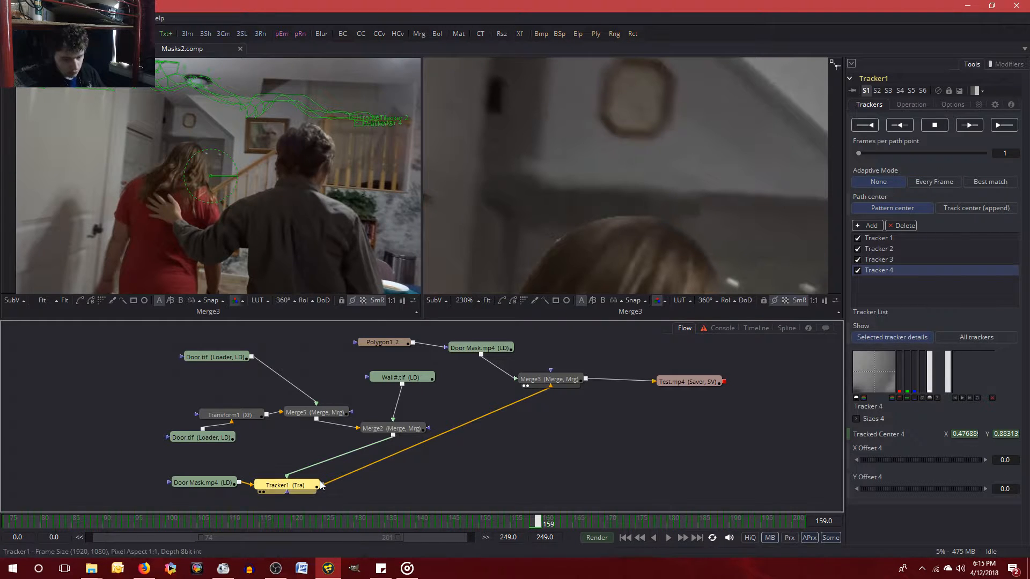
{"action": "mouse_move", "coordinate": [321, 485]}
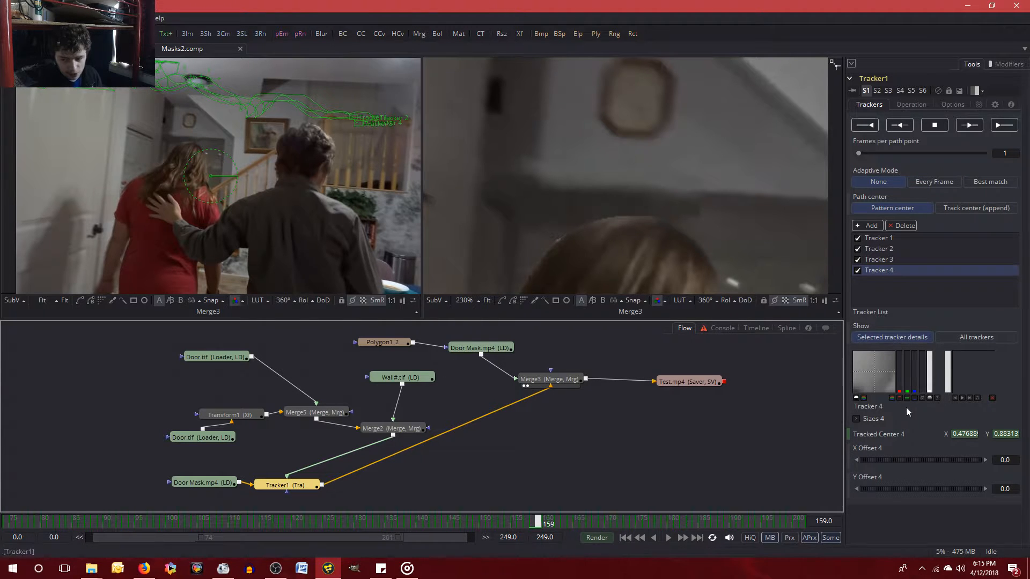
{"action": "left_click", "coordinate": [375, 434]}
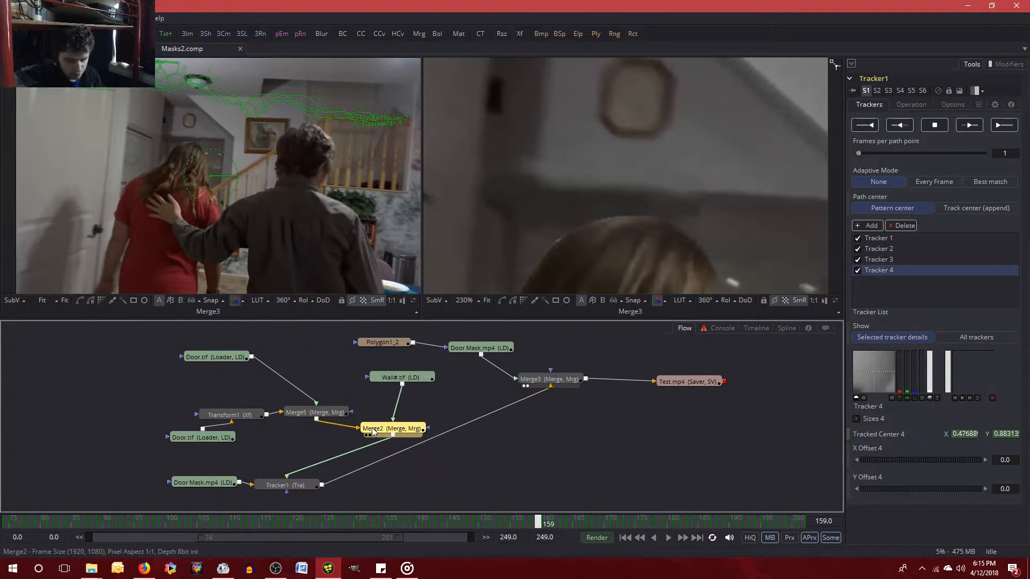
{"action": "left_click", "coordinate": [328, 418]}
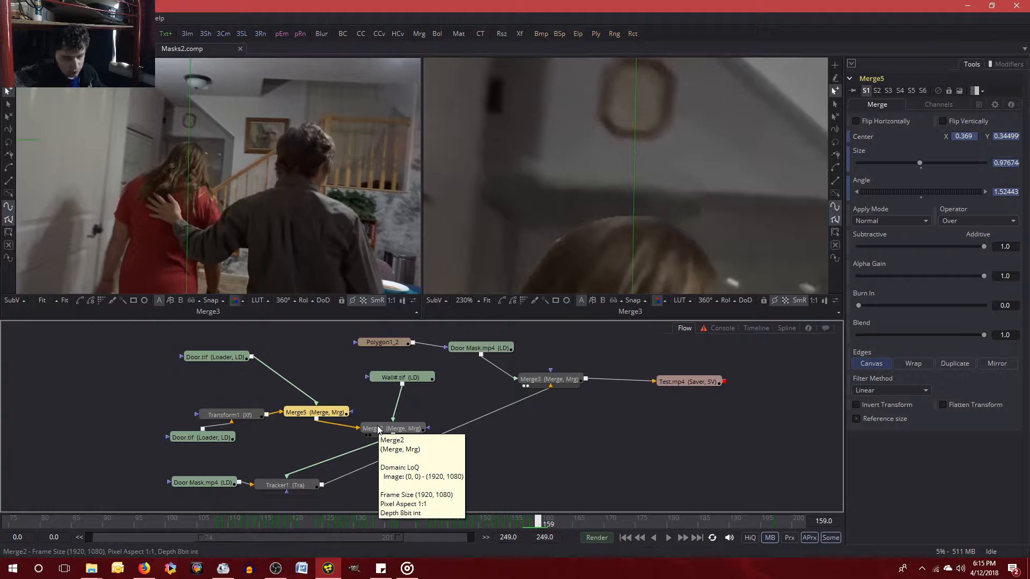
{"action": "left_click", "coordinate": [274, 487]}
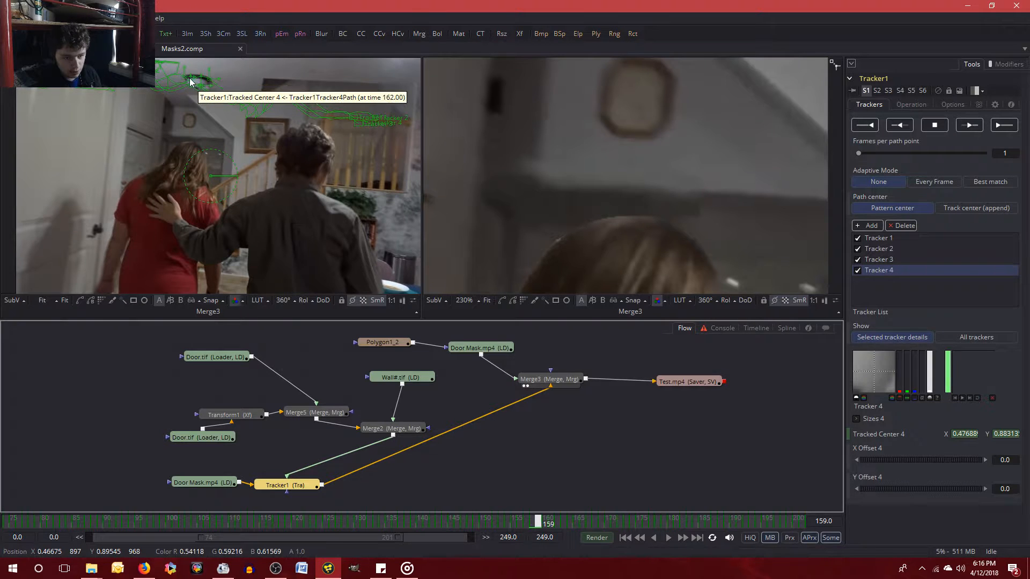
{"action": "left_click", "coordinate": [653, 171]}
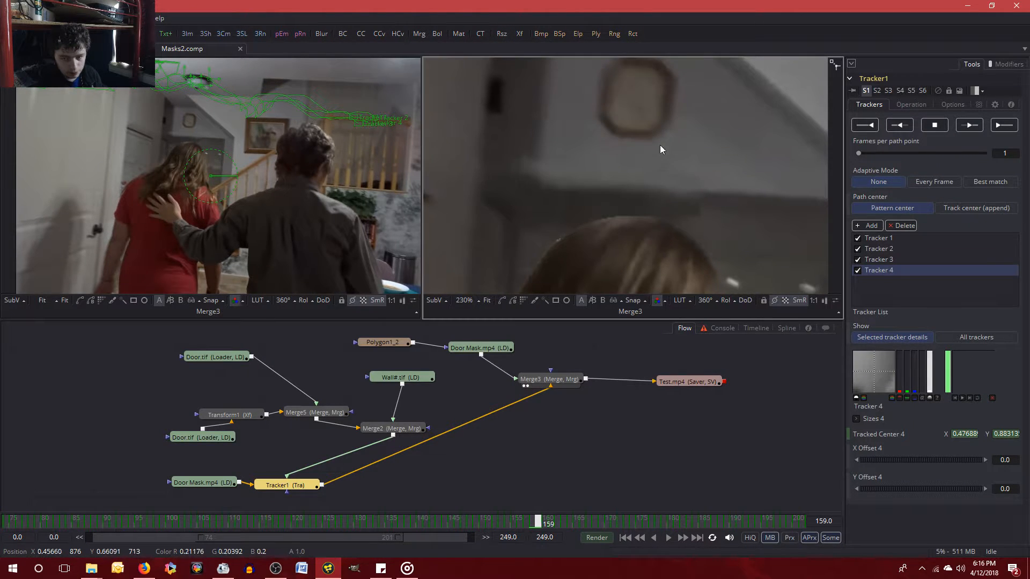
{"action": "scroll", "coordinate": [659, 168], "scroll_direction": "up", "scroll_amount": 5}
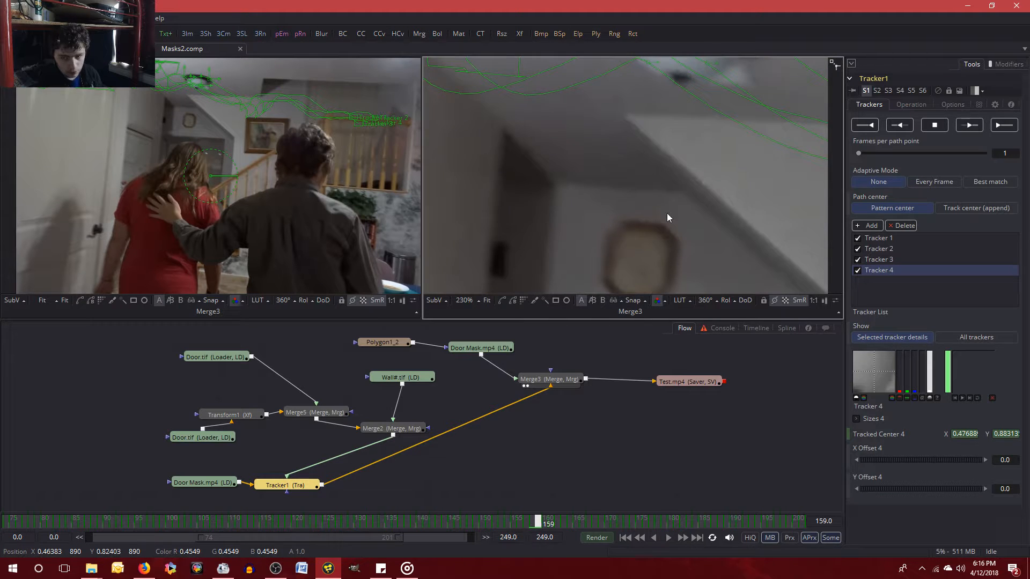
{"action": "scroll", "coordinate": [667, 214], "scroll_direction": "up", "scroll_amount": 5}
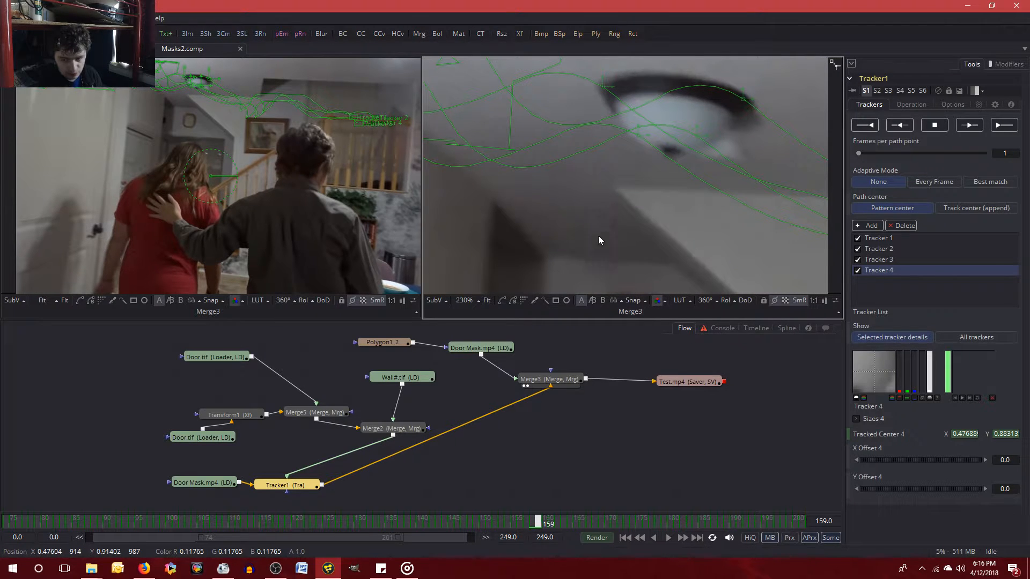
{"action": "scroll", "coordinate": [604, 135], "scroll_direction": "down", "scroll_amount": 5}
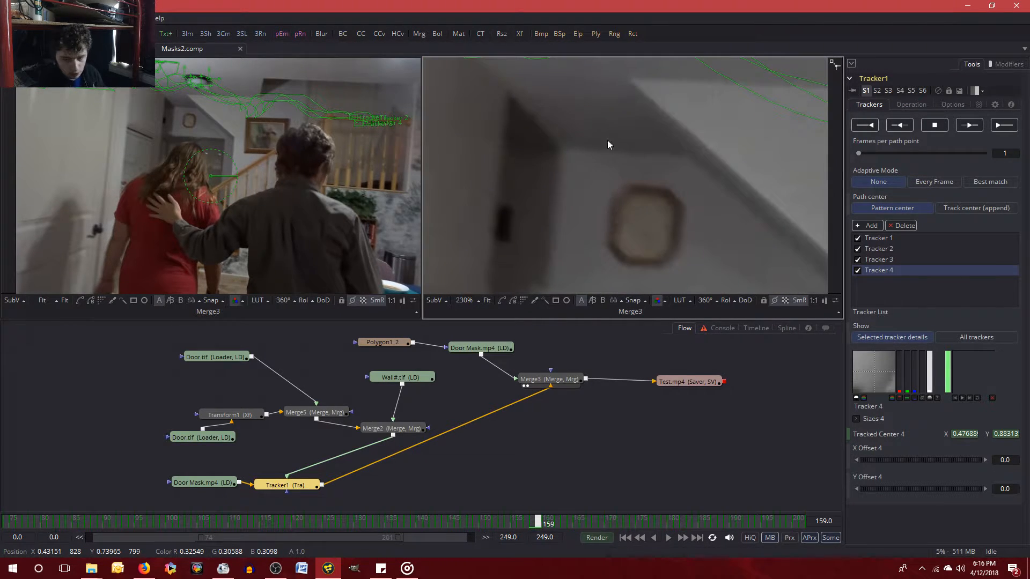
{"action": "scroll", "coordinate": [607, 142], "scroll_direction": "down", "scroll_amount": 2}
{"action": "scroll", "coordinate": [600, 140], "scroll_direction": "down", "scroll_amount": 2}
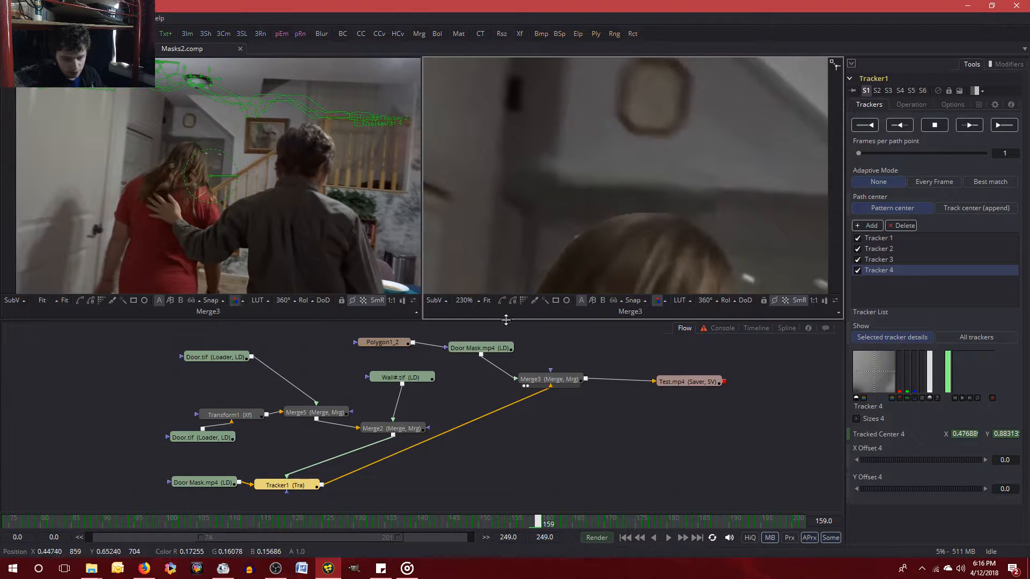
Reposition Transform1 and its Door.tif loader in the node flow, with Transform1 slightly above the loader, and select Merge5.
{"action": "left_click", "coordinate": [331, 420]}
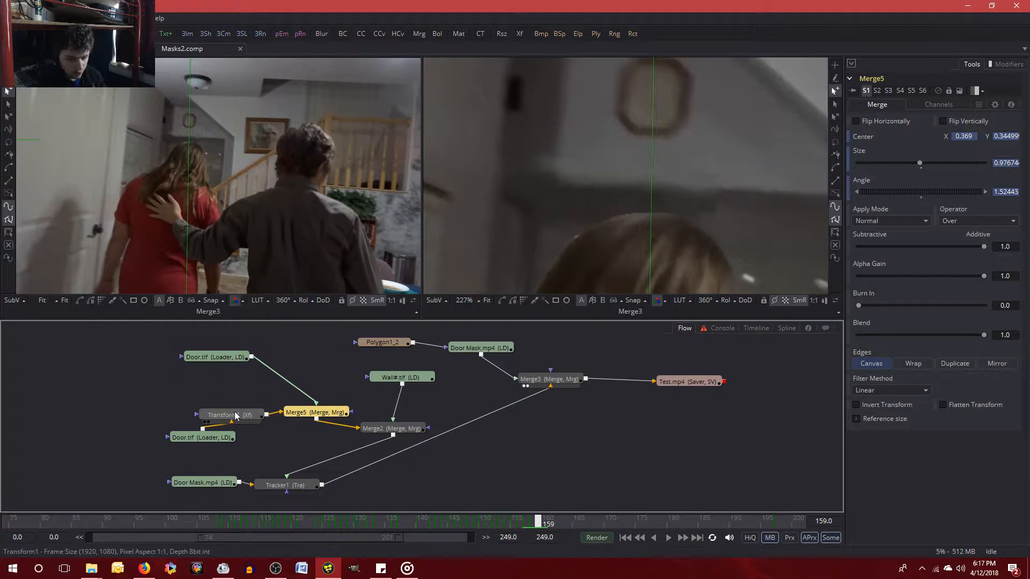
{"action": "mouse_move", "coordinate": [236, 415]}
{"action": "left_mouse_down"}
{"action": "mouse_move", "coordinate": [223, 403]}
{"action": "mouse_move", "coordinate": [214, 432]}
{"action": "mouse_move", "coordinate": [234, 413]}
{"action": "left_mouse_up"}
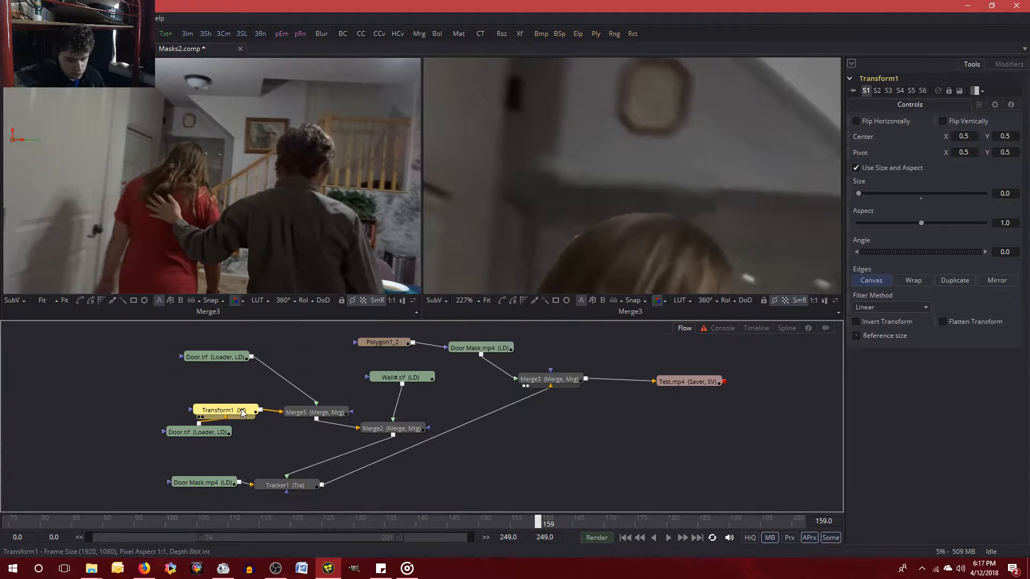
{"action": "left_click", "coordinate": [310, 414]}
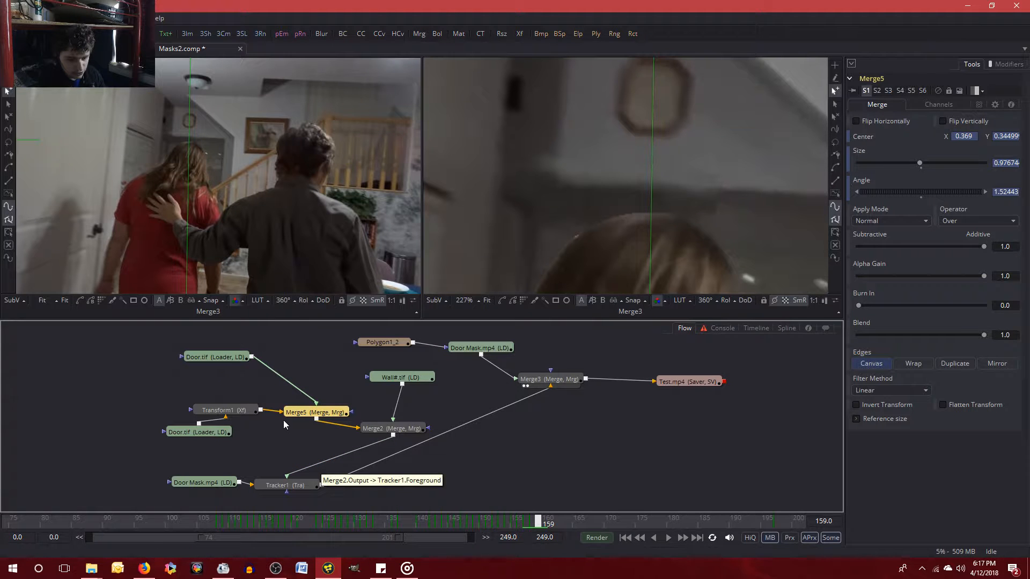
{"action": "left_click_drag", "start_coordinate": [243, 411], "coordinate": [232, 401]}
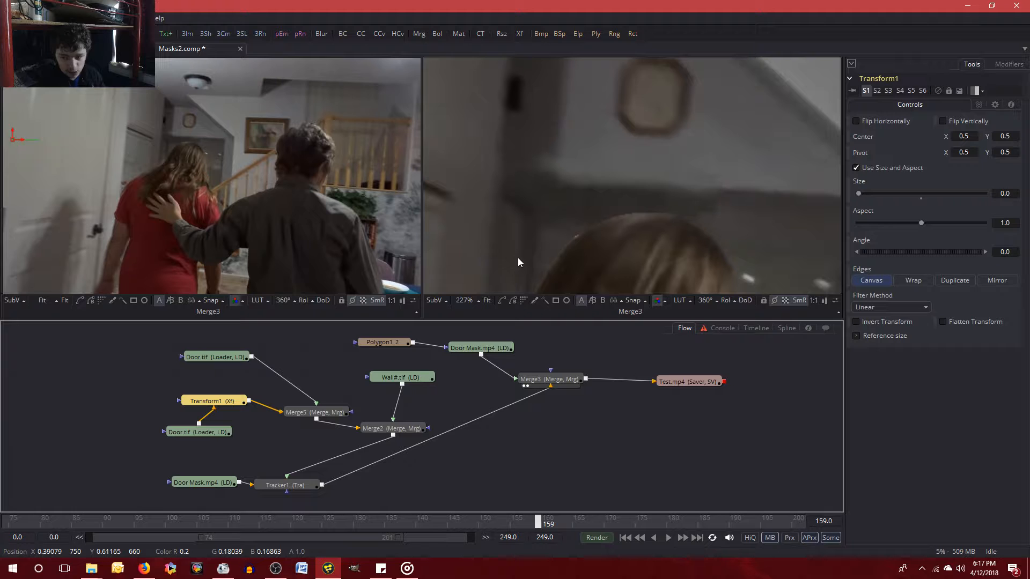
{"action": "left_click", "coordinate": [337, 411]}
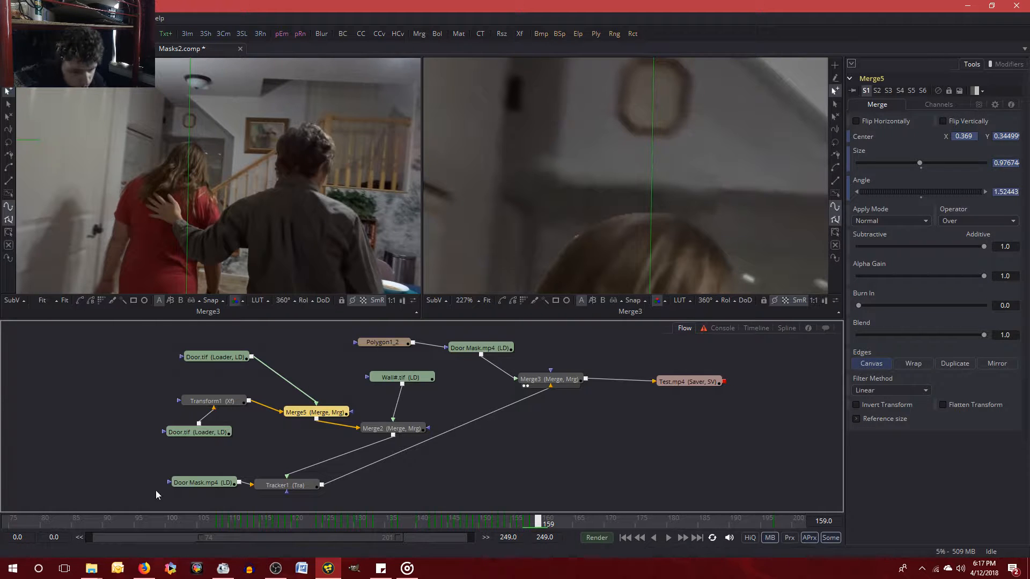
Switch to OBS, slightly enlarge the Video Capture Device webcam overlay in the Screen scene, and return to Fusion.
{"action": "left_click", "coordinate": [275, 567]}
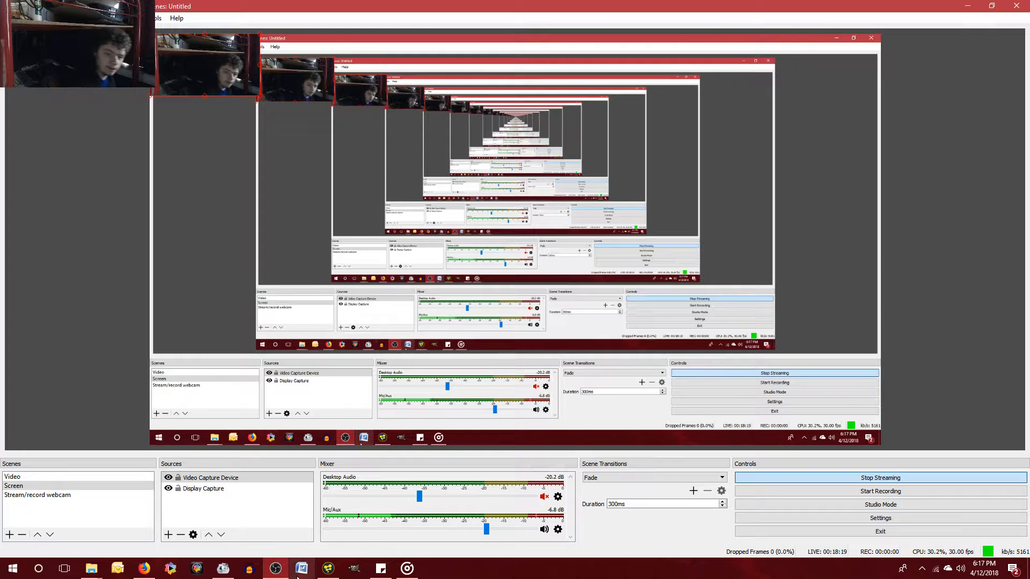
{"action": "left_click_drag", "start_coordinate": [259, 97], "coordinate": [880, 445]}
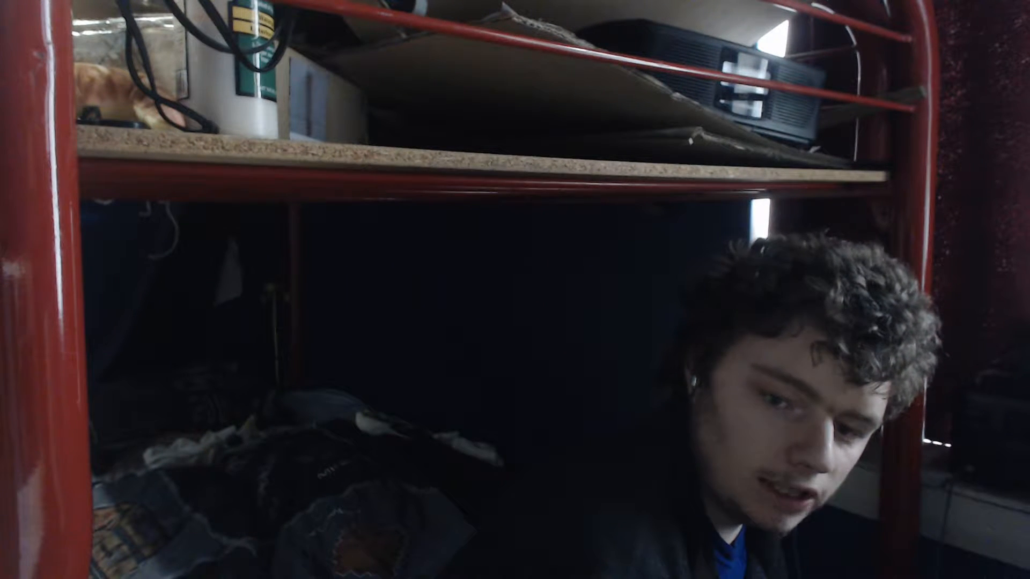
{"action": "left_click_drag", "start_coordinate": [880, 445], "coordinate": [182, 101]}
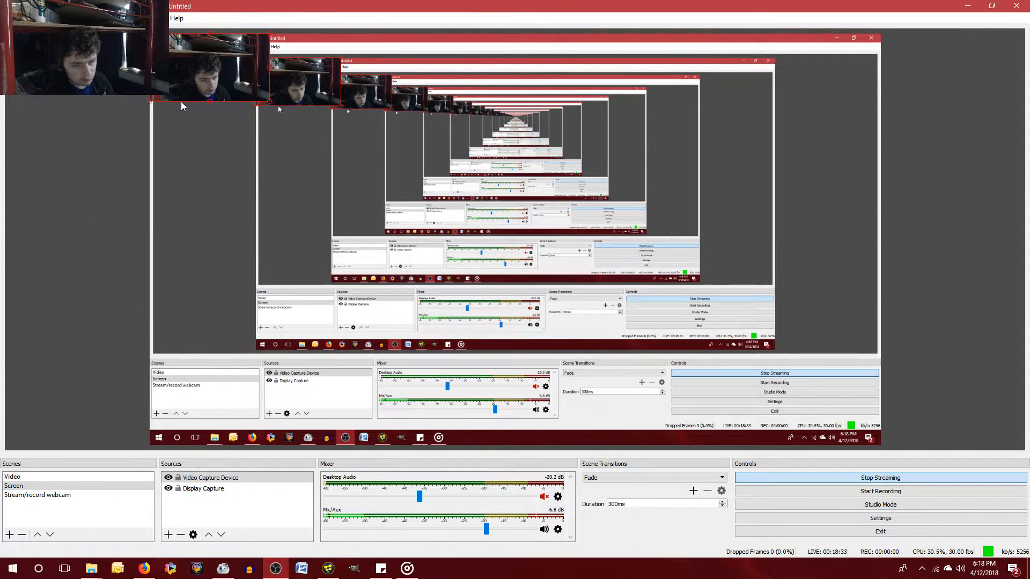
{"action": "left_click", "coordinate": [271, 571]}
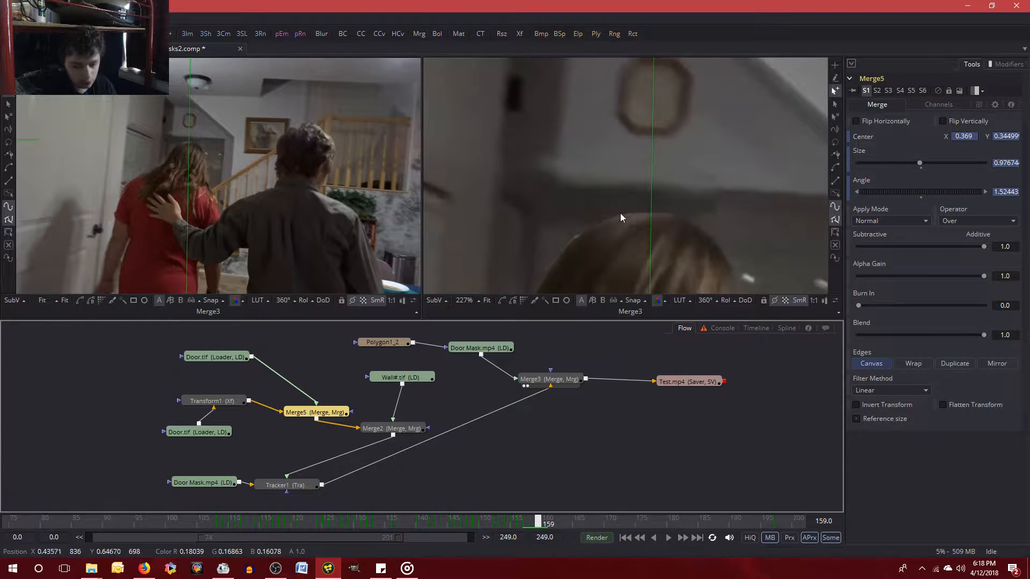
Compare the wall piece's alignment and Merge5's values between frames 158 and 159.
{"action": "key", "text": "Left"}
{"action": "key", "text": "Right"}
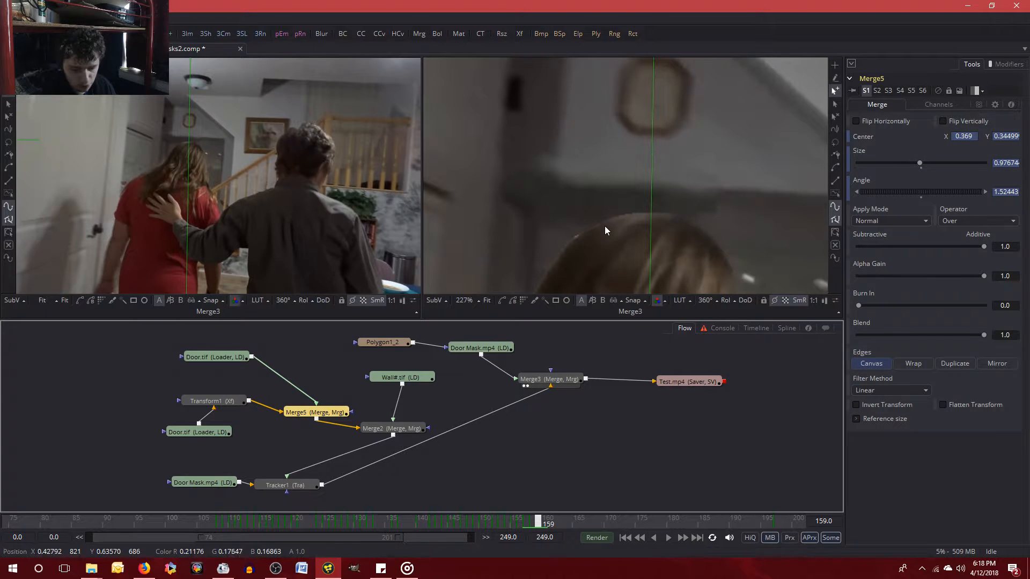
{"action": "key", "text": "Right"}
{"action": "key", "text": "Left"}
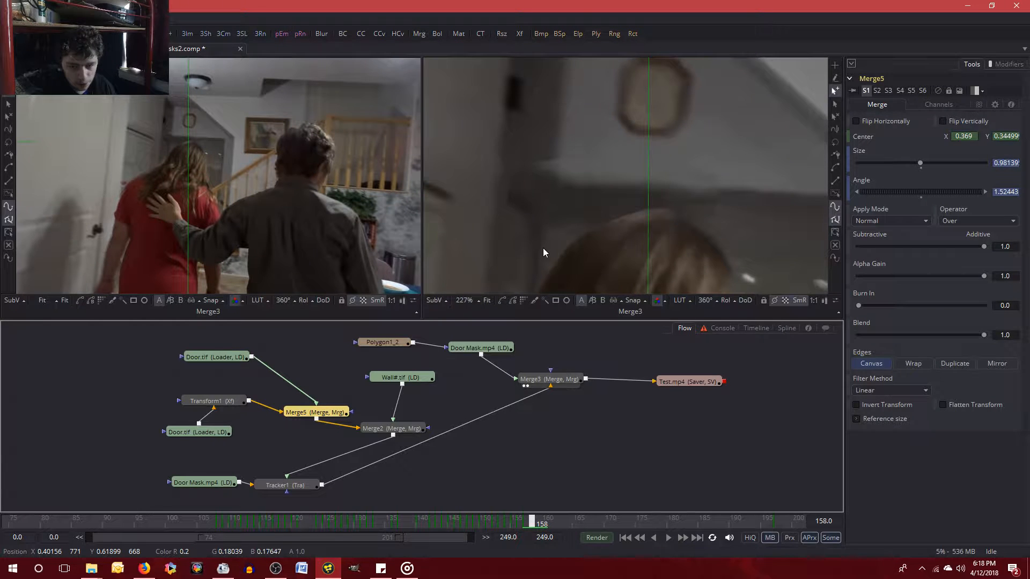
{"action": "key", "text": "Left"}
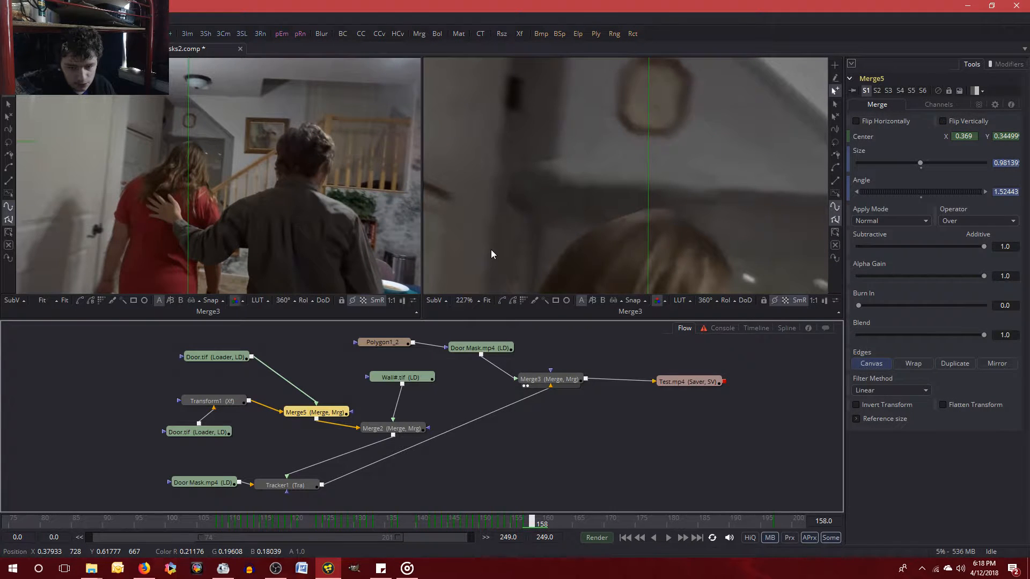
{"action": "key", "text": "Right"}
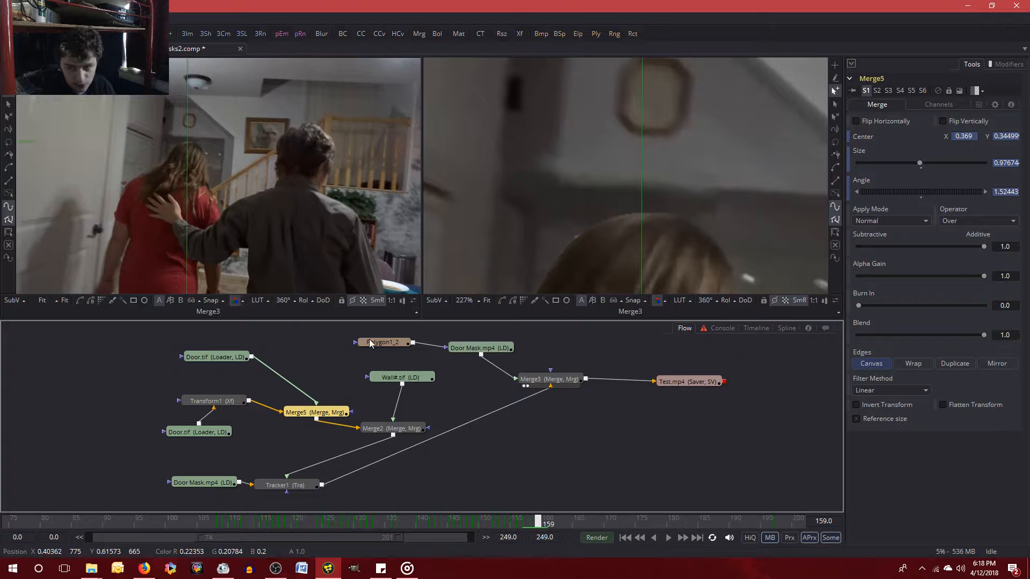
{"action": "key", "text": "Left"}
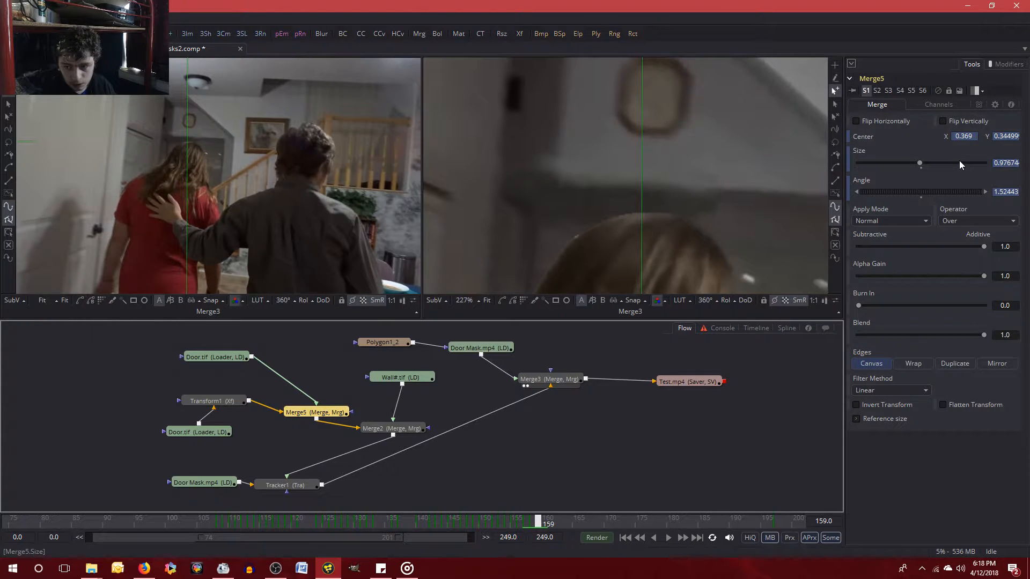
{"action": "key", "text": "Right"}
{"action": "key", "text": "Left"}
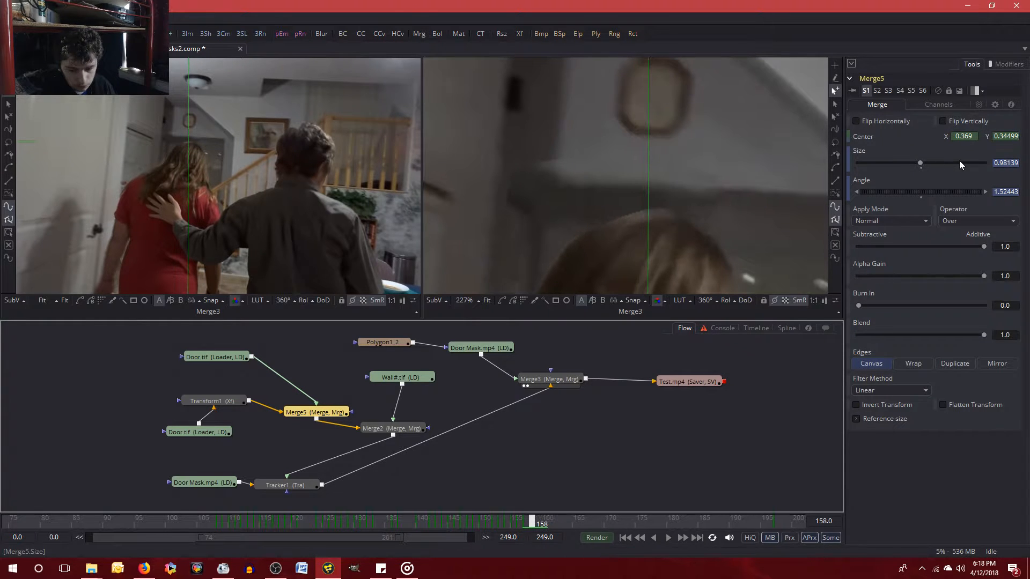
Examine how the wall edge above the woman's head shifts between frames 158 and 159.
{"action": "key", "text": "Right"}
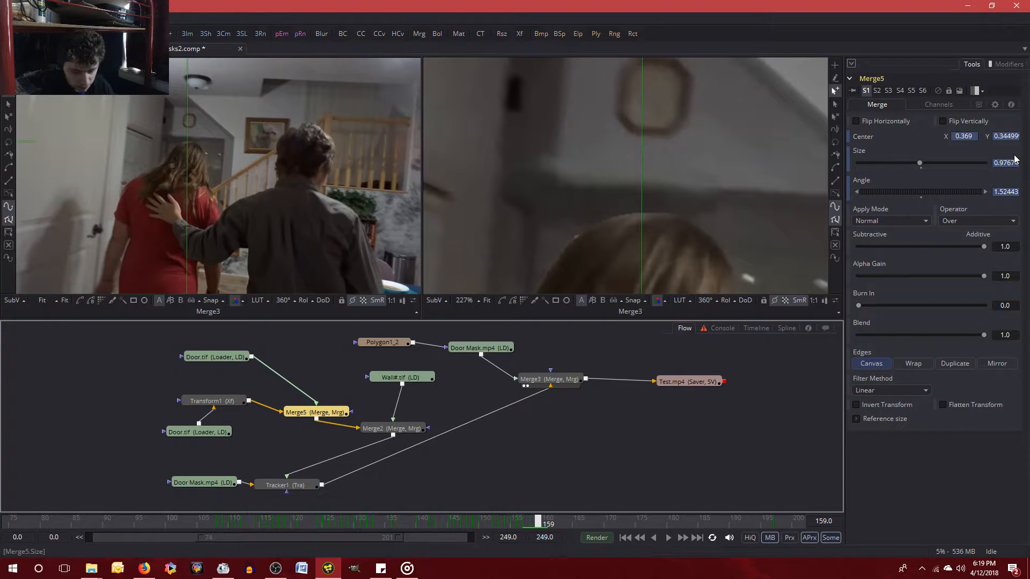
{"action": "key", "text": "Left"}
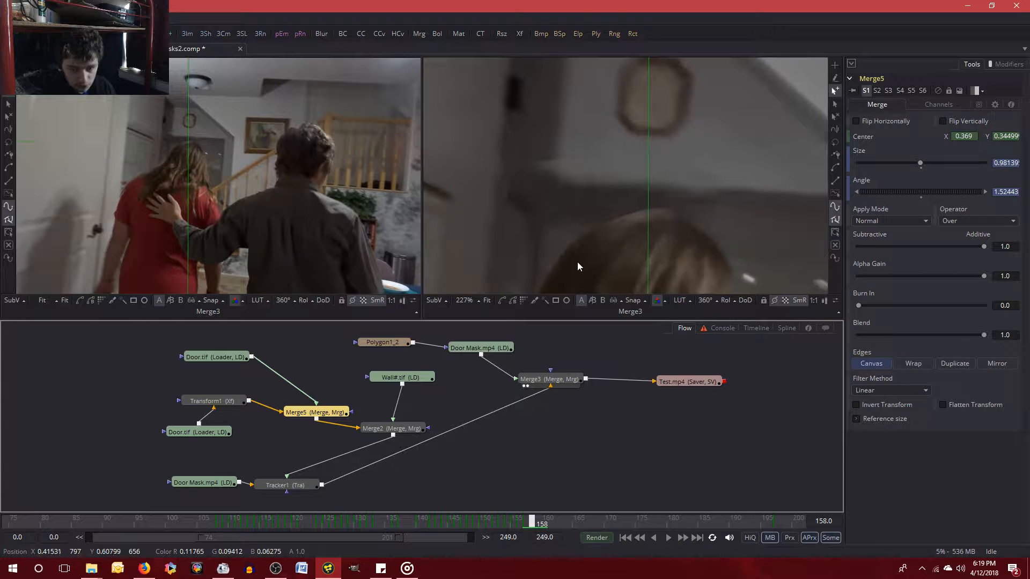
{"action": "key", "text": "Right"}
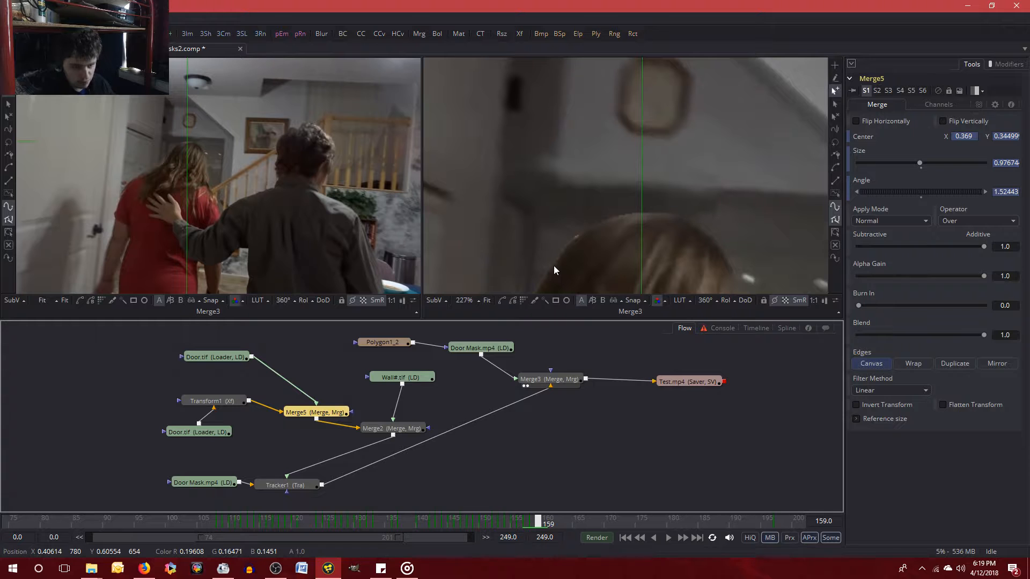
{"action": "key", "text": "Left"}
{"action": "key", "text": "Right"}
{"action": "key", "text": "Left"}
{"action": "key", "text": "Right"}
Set Merge5's Center X to about 0.37 at frame 159.
{"action": "left_click", "coordinate": [976, 136]}
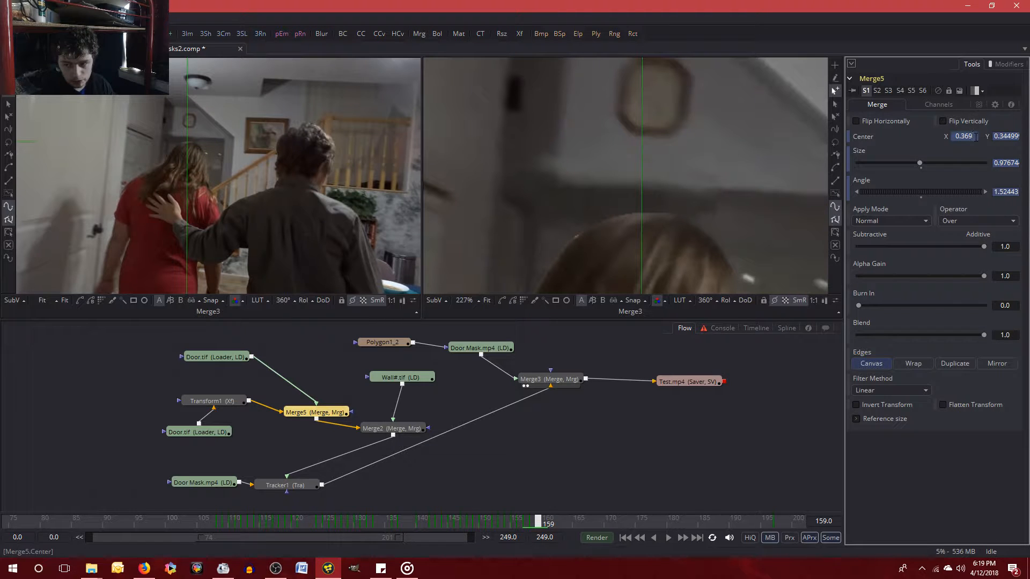
{"action": "key", "text": "BackSpace"}
{"action": "type", "text": "7"}
{"action": "key", "text": "Tab"}
{"action": "left_click", "coordinate": [884, 480]}
Check the wall piece's movement across frames 157 to 159 after the centre change, including the area around the woman's hair.
{"action": "key", "text": "Left"}
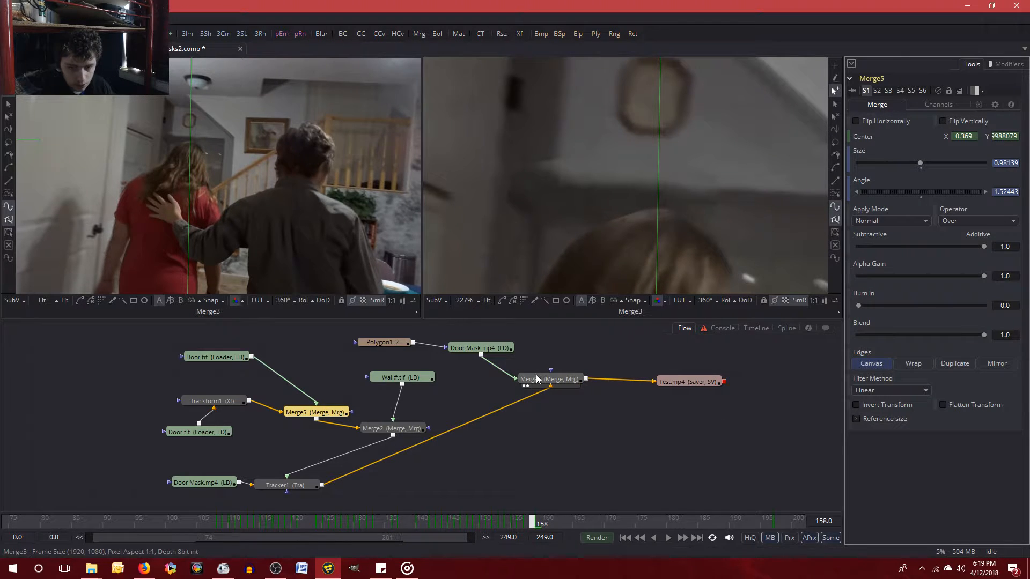
{"action": "key", "text": "Right"}
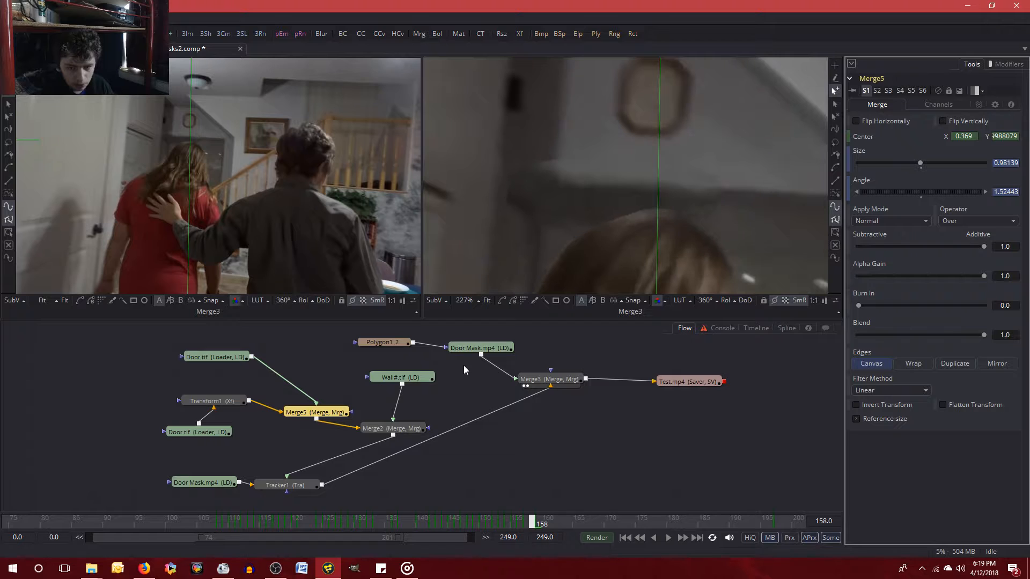
{"action": "key", "text": "Left"}
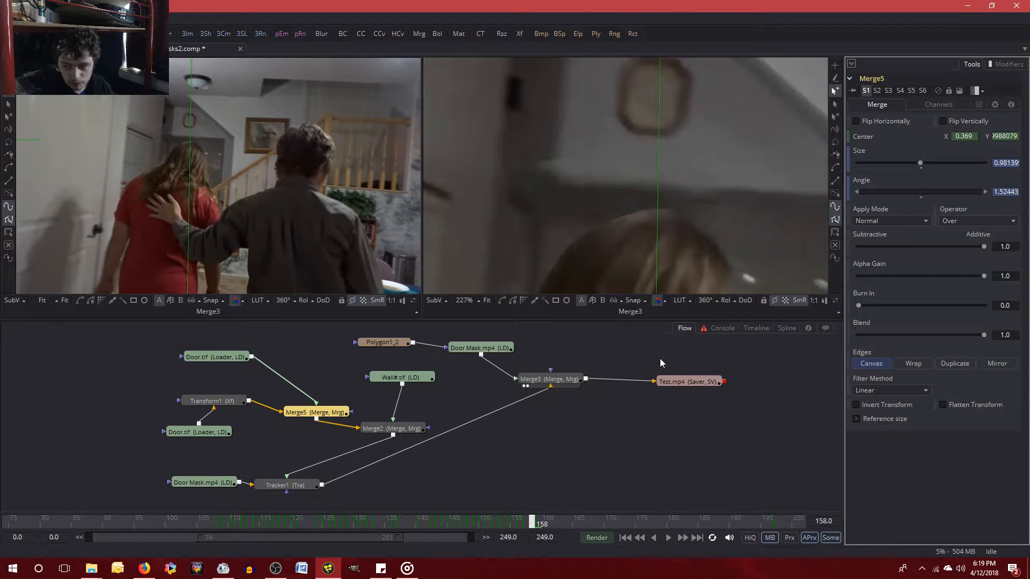
{"action": "key", "text": "Right"}
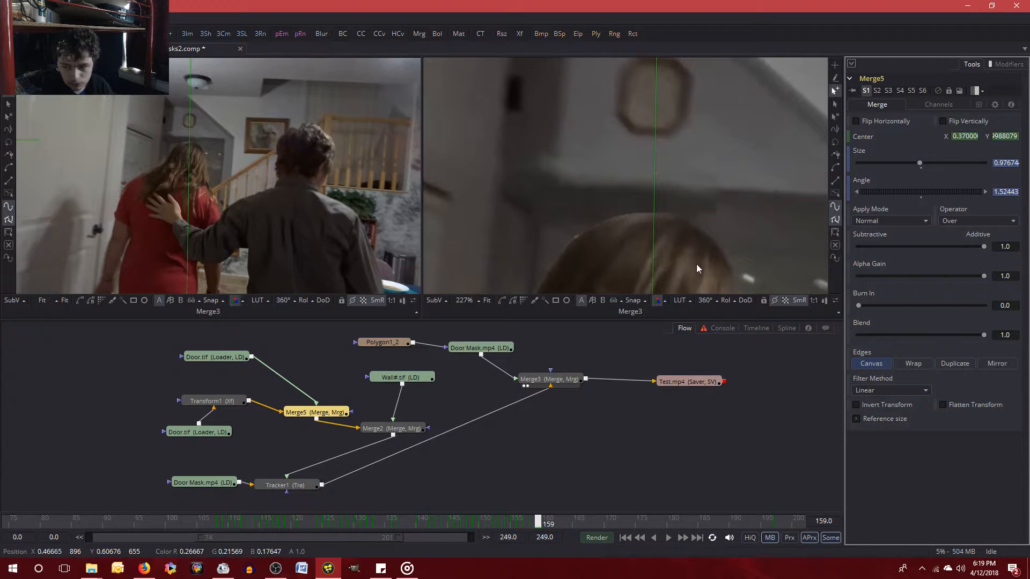
{"action": "key", "text": "Left"}
{"action": "key", "text": "Left"}
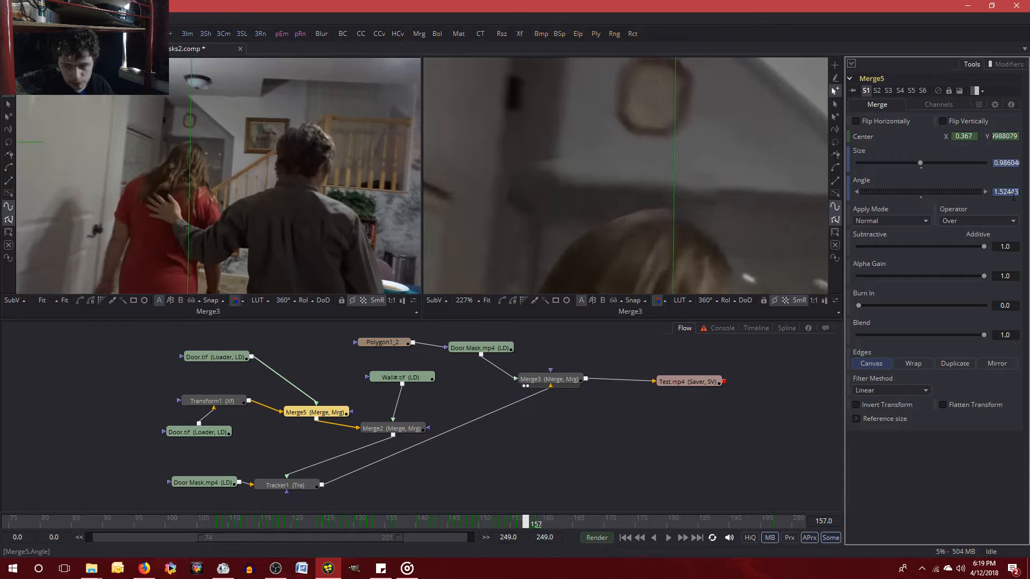
{"action": "key", "text": "Right"}
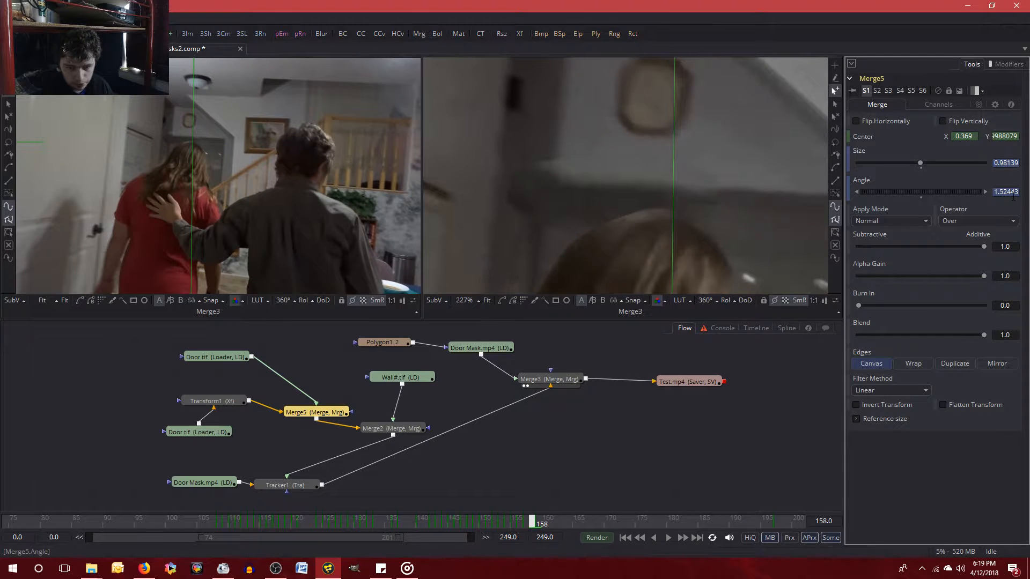
{"action": "key", "text": "Right"}
{"action": "key", "text": "Left"}
{"action": "key", "text": "Right"}
{"action": "key", "text": "Left"}
{"action": "key", "text": "Right"}
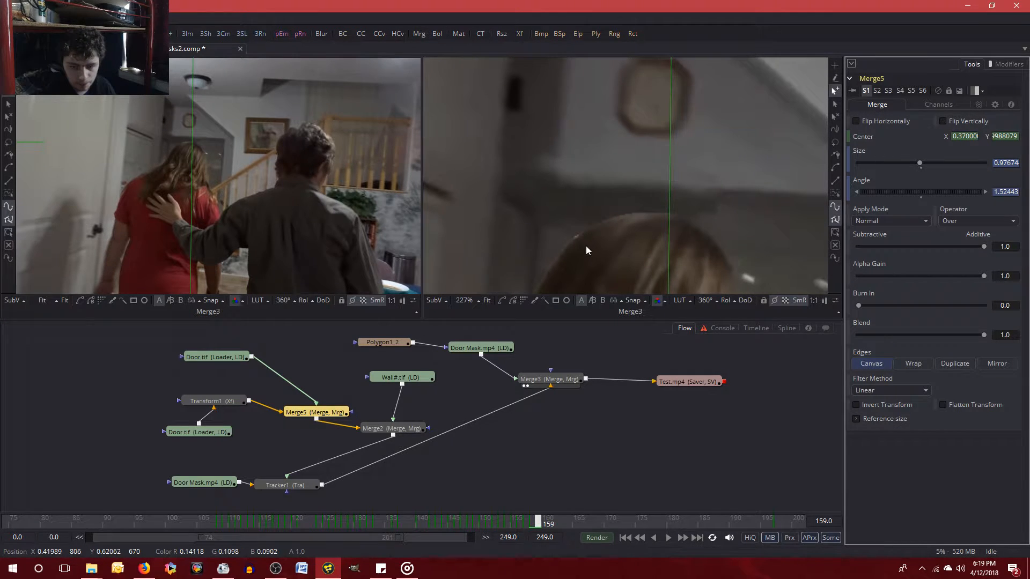
{"action": "key", "text": "Left"}
{"action": "key", "text": "Right"}
{"action": "key", "text": "Left"}
{"action": "key", "text": "Right"}
{"action": "key", "text": "Left"}
{"action": "key", "text": "Right"}
{"action": "key", "text": "Left"}
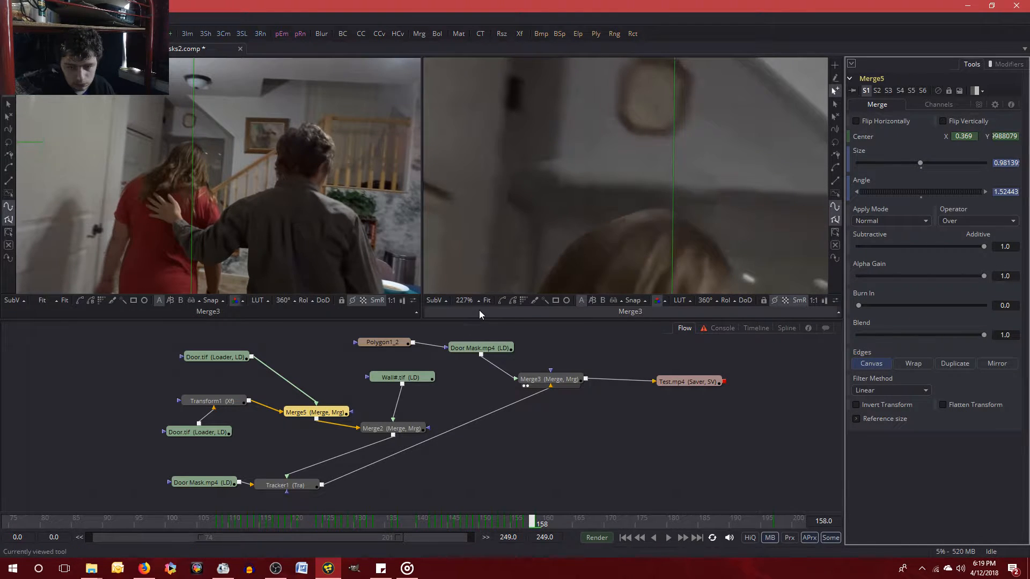
{"action": "key", "text": "Right"}
{"action": "key", "text": "Left"}
{"action": "key", "text": "Right"}
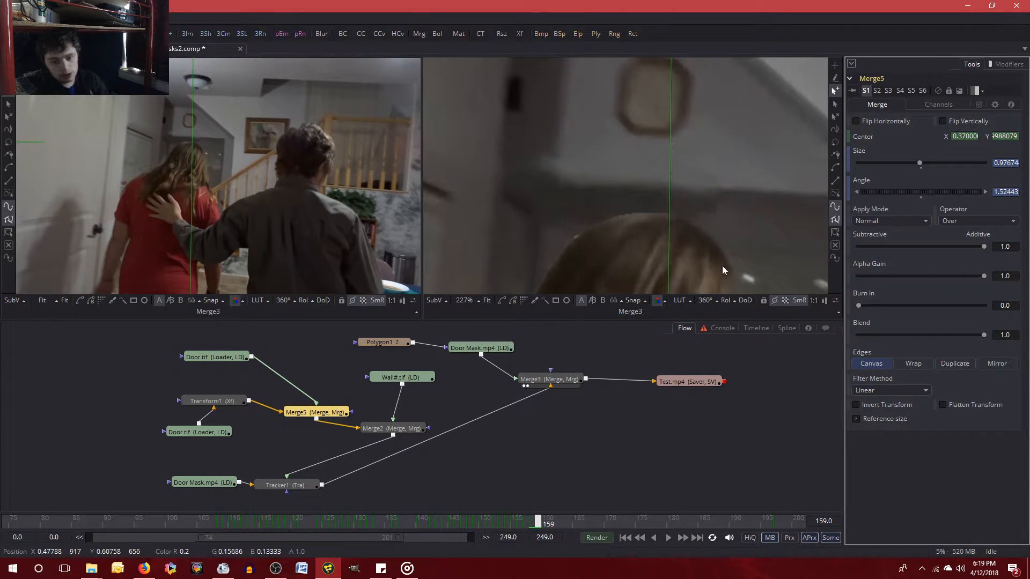
{"action": "scroll", "coordinate": [580, 255], "scroll_direction": "down", "scroll_amount": 2}
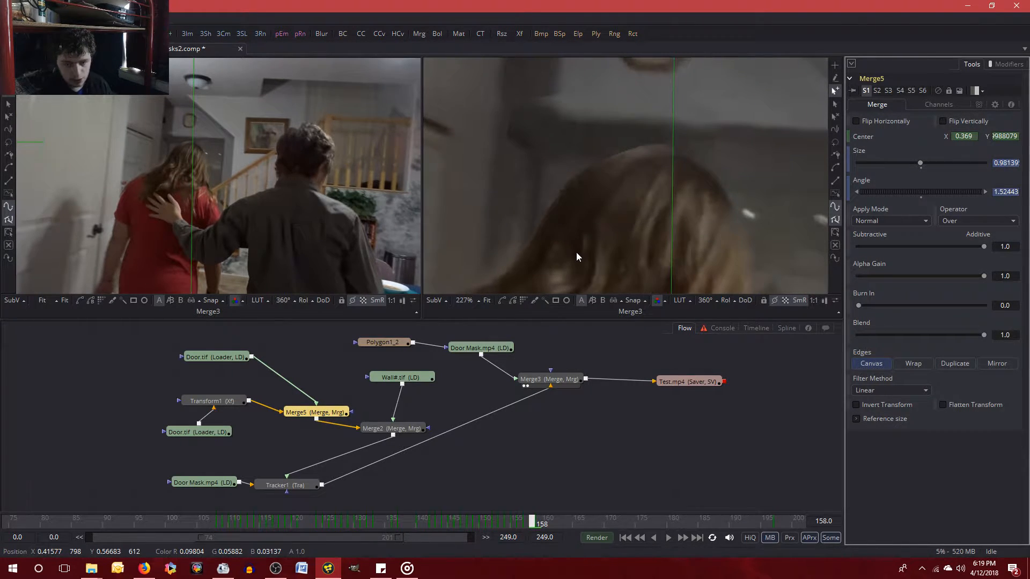
{"action": "key", "text": "Left"}
{"action": "key", "text": "Right"}
{"action": "key", "text": "Left"}
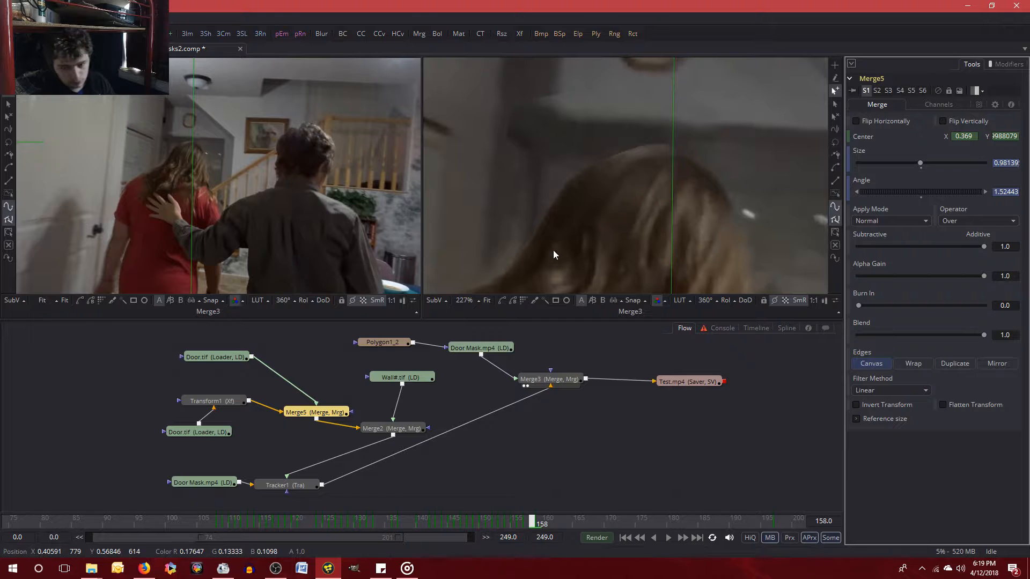
{"action": "key", "text": "Right"}
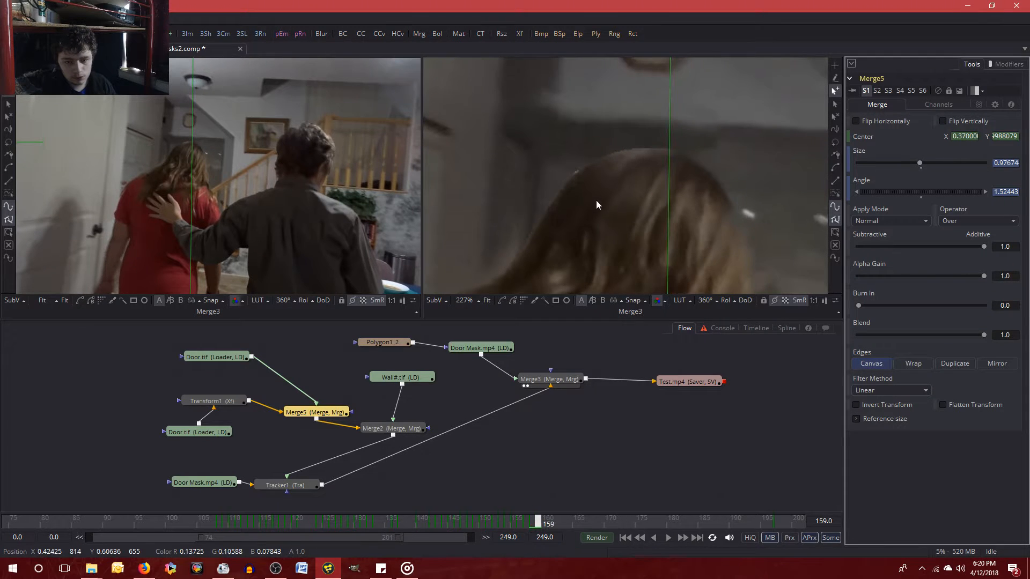
Try a Merge5 Angle of 1.6 at frame 159.
{"action": "left_click", "coordinate": [1001, 192]}
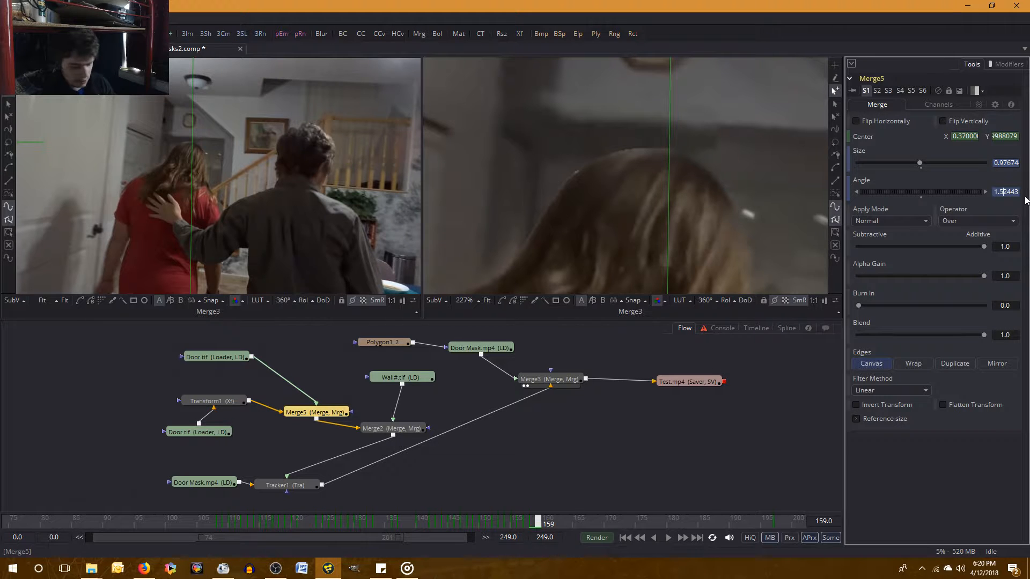
{"action": "key", "text": "Delete"}
{"action": "key", "text": "Delete"}
{"action": "key", "text": "Delete"}
{"action": "key", "text": "Delete"}
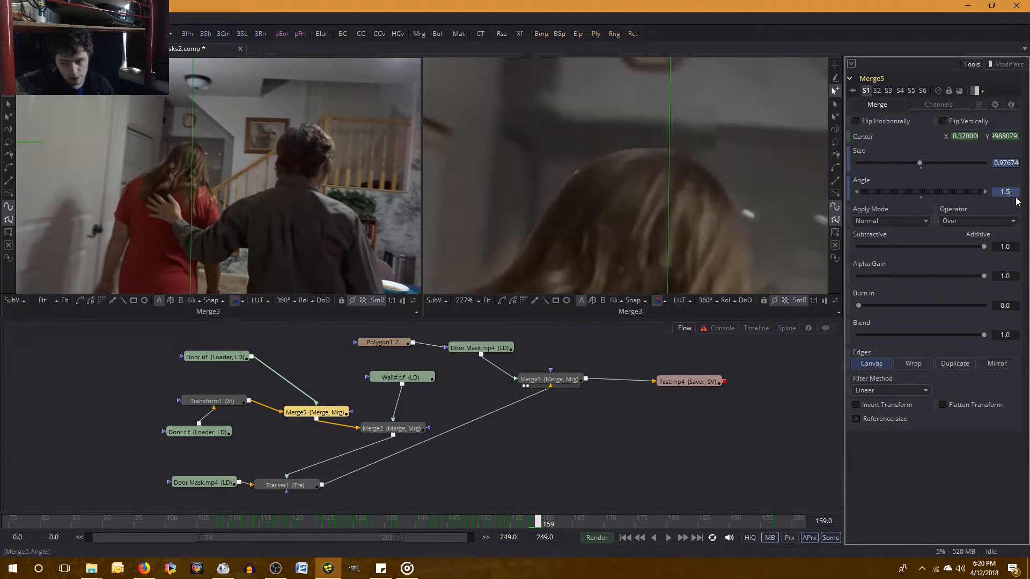
{"action": "key", "text": "BackSpace"}
{"action": "type", "text": "6"}
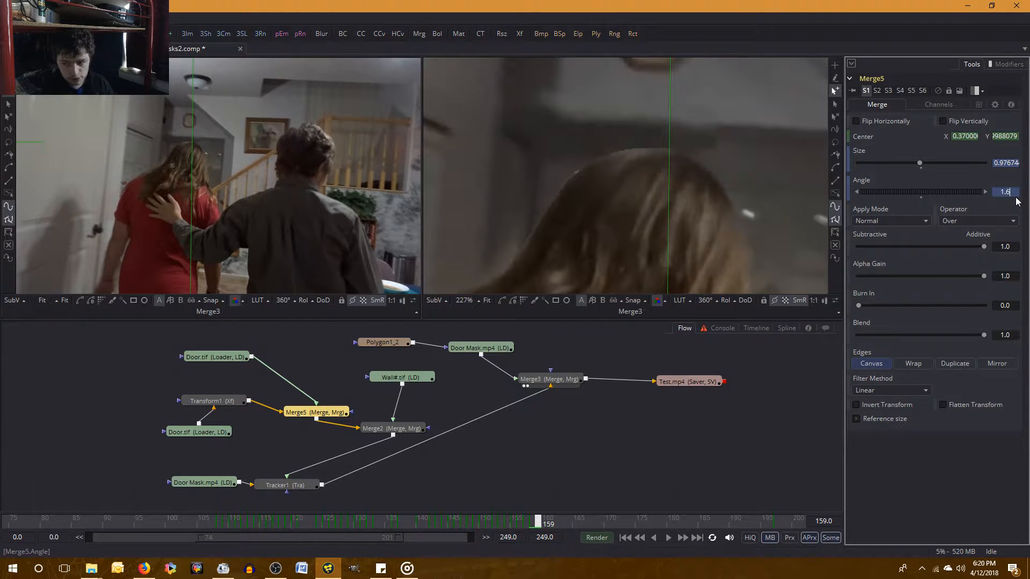
{"action": "key", "text": "Return"}
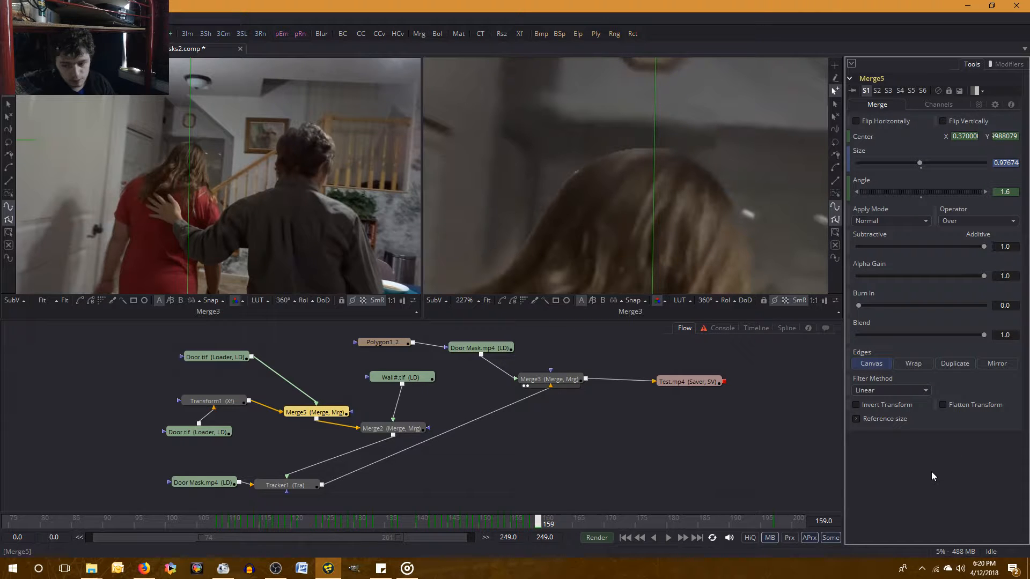
Inspect the rotated wall piece around the octagonal picture and the woman's head between frames 158 and 159.
{"action": "scroll", "coordinate": [636, 328], "scroll_direction": "up", "scroll_amount": 2}
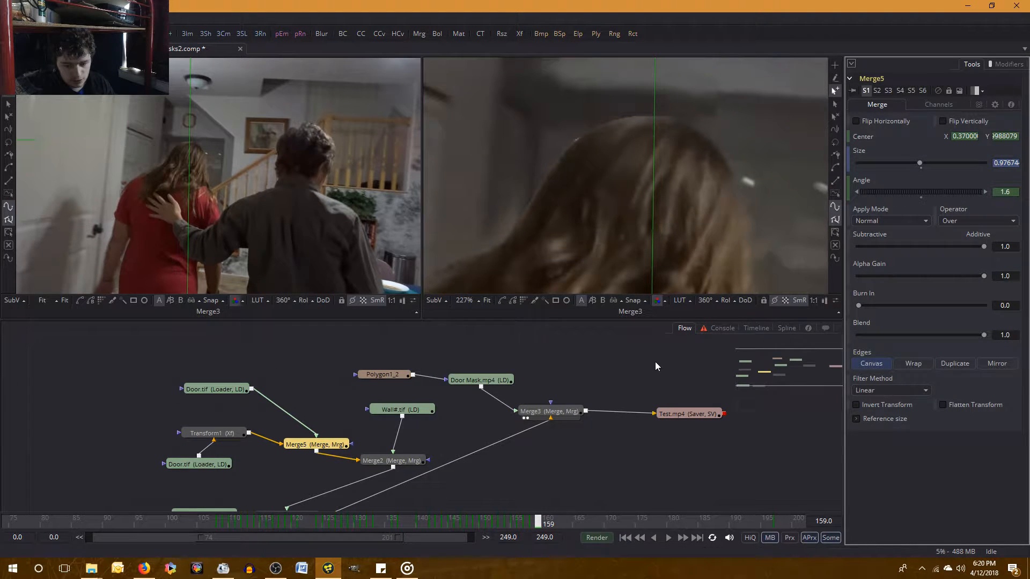
{"action": "scroll", "coordinate": [654, 362], "scroll_direction": "up", "scroll_amount": 1}
{"action": "scroll", "coordinate": [656, 361], "scroll_direction": "down", "scroll_amount": 3}
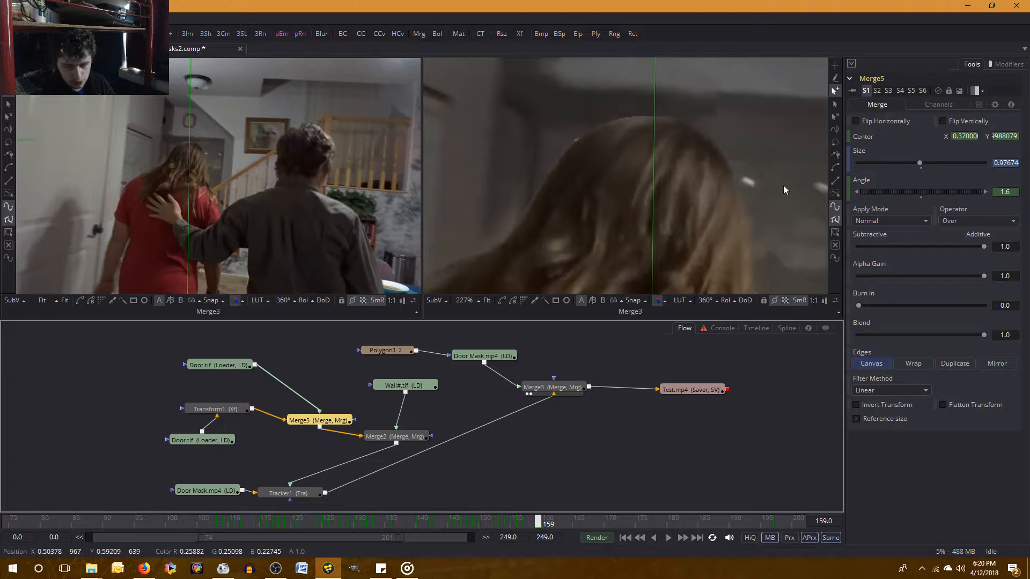
{"action": "left_click_drag", "start_coordinate": [732, 155], "coordinate": [721, 227]}
{"action": "key", "text": "Left"}
{"action": "key", "text": "Right"}
{"action": "key", "text": "Left"}
{"action": "key", "text": "Right"}
{"action": "key", "text": "Left"}
{"action": "key", "text": "Right"}
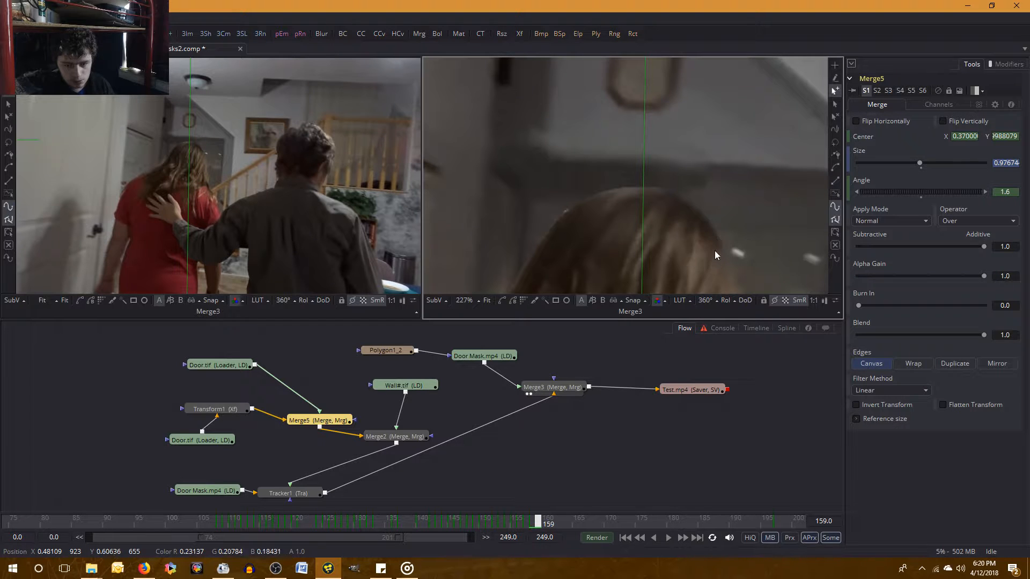
Try a Merge5 Angle of 1.3 at frame 159 and compare it with the previous frame.
{"action": "left_click", "coordinate": [1009, 191]}
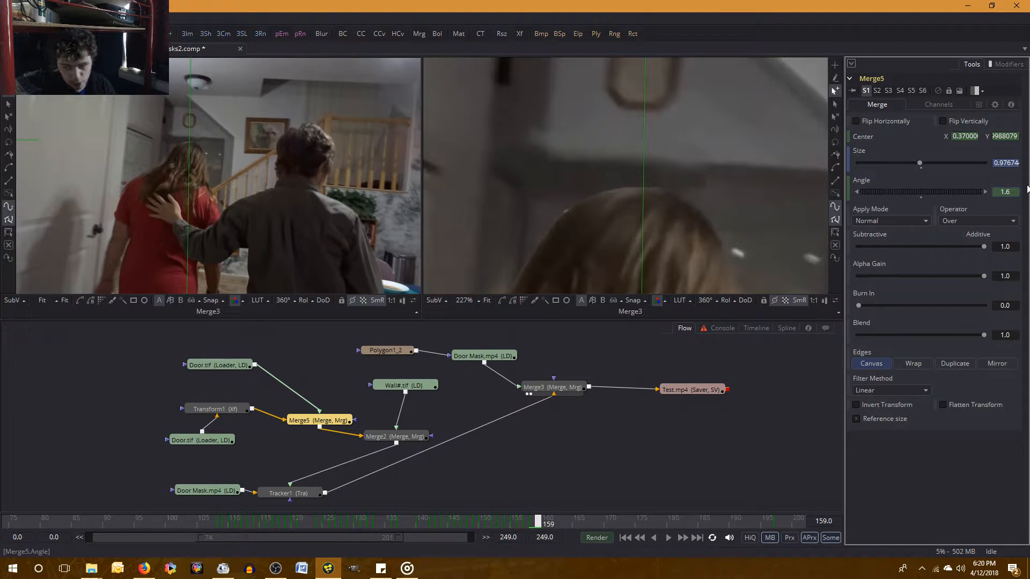
{"action": "key", "text": "BackSpace"}
{"action": "key", "text": "BackSpace"}
{"action": "key", "text": "BackSpace"}
{"action": "type", "text": "1.3"}
{"action": "key", "text": "Tab"}
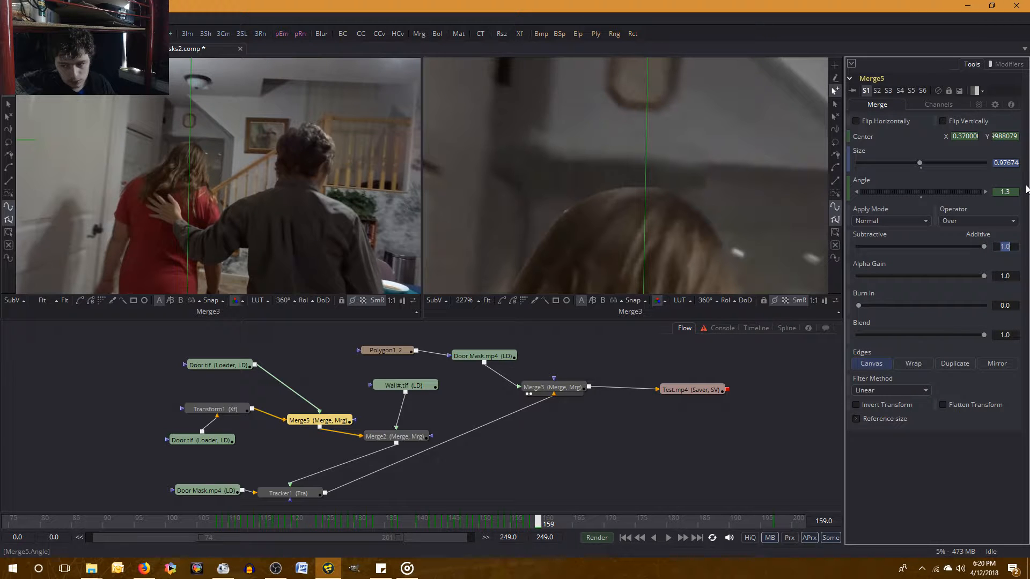
{"action": "left_click", "coordinate": [942, 500]}
{"action": "key", "text": "Left"}
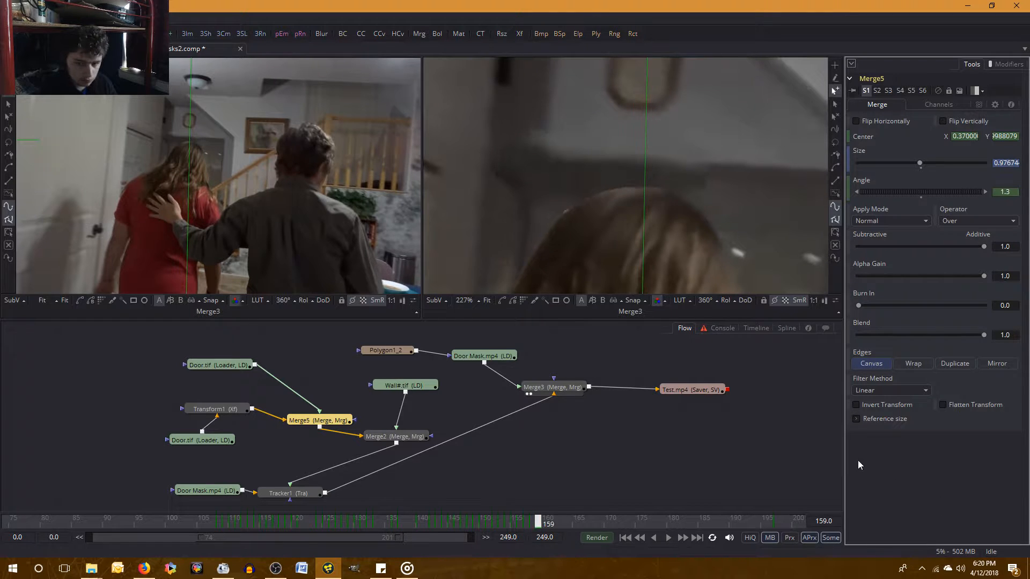
{"action": "key", "text": "Right"}
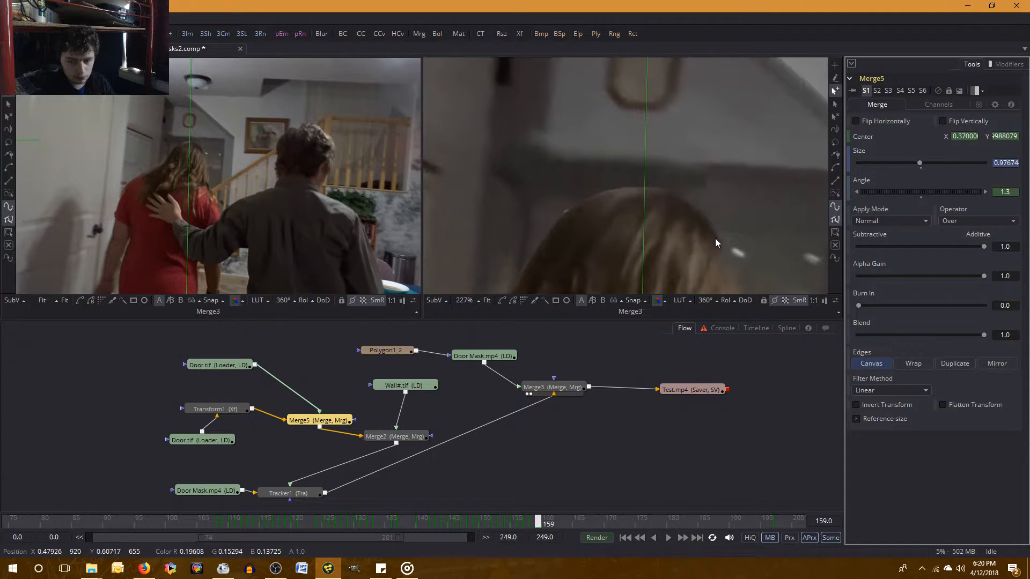
Try a Merge5 Angle of 1.0 at frame 159 and compare it with frame 158.
{"action": "left_click", "coordinate": [1006, 192]}
{"action": "type", "text": "1"}
{"action": "key", "text": "Return"}
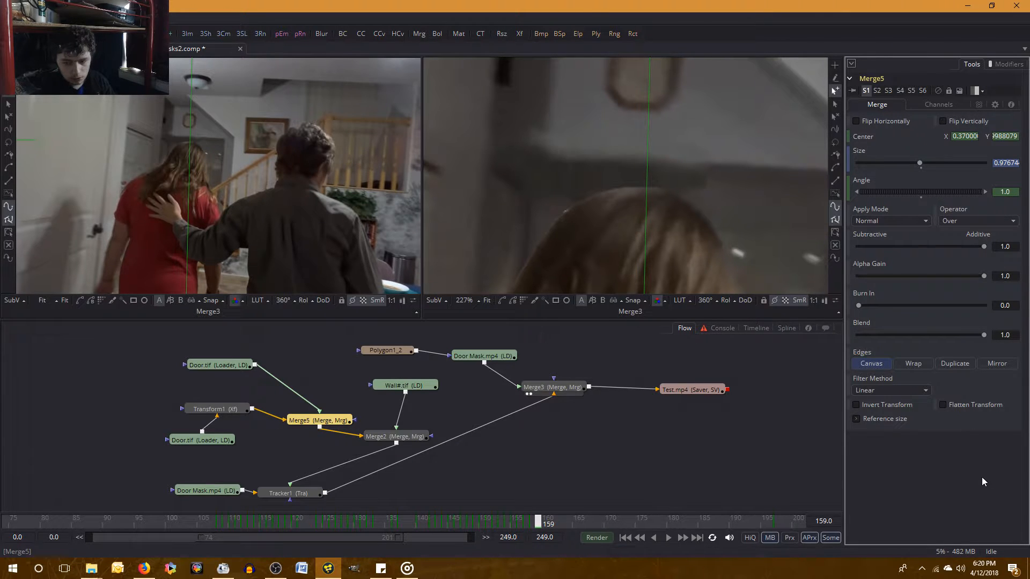
{"action": "key", "text": "Left"}
{"action": "key", "text": "Right"}
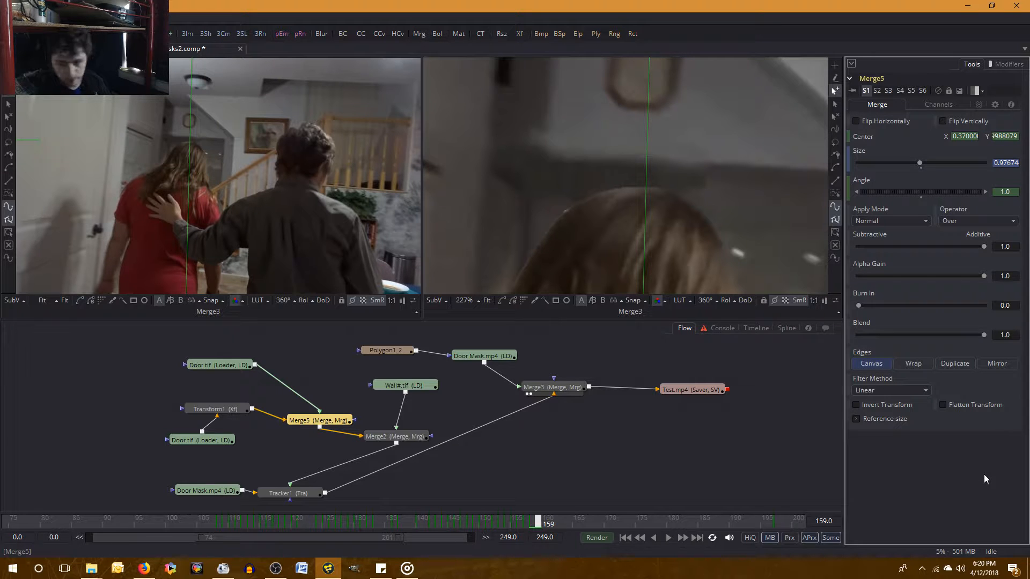
Undo the last three Merge5 Angle changes at frame 159.
{"action": "key", "text": "ctrl+z"}
{"action": "key", "text": "ctrl+z"}
{"action": "key", "text": "ctrl+z"}
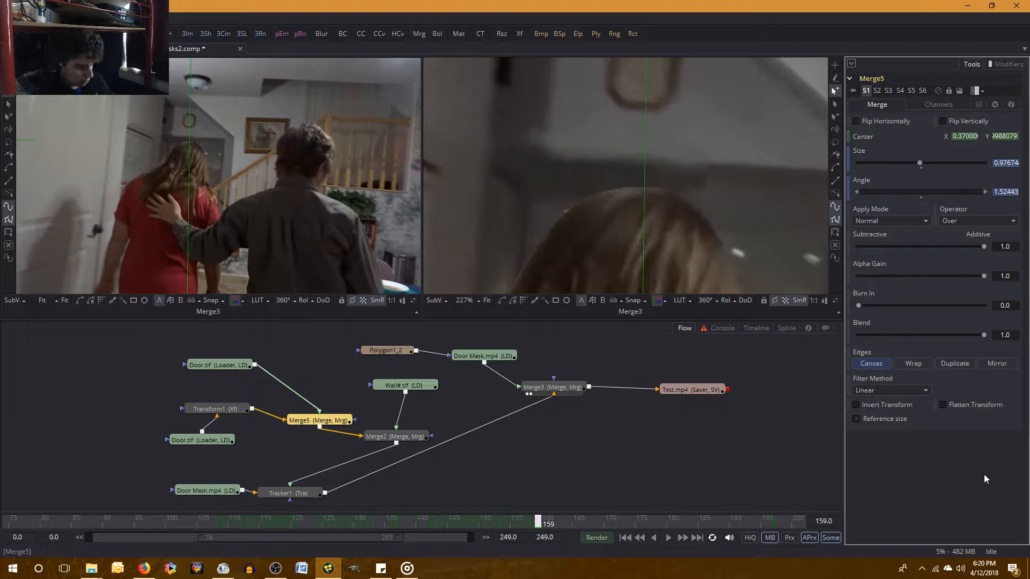
Recheck frames 158 and 159, and temporarily disconnect Merge5 from Merge2 before linking them again.
{"action": "key", "text": "Left"}
{"action": "key", "text": "Right"}
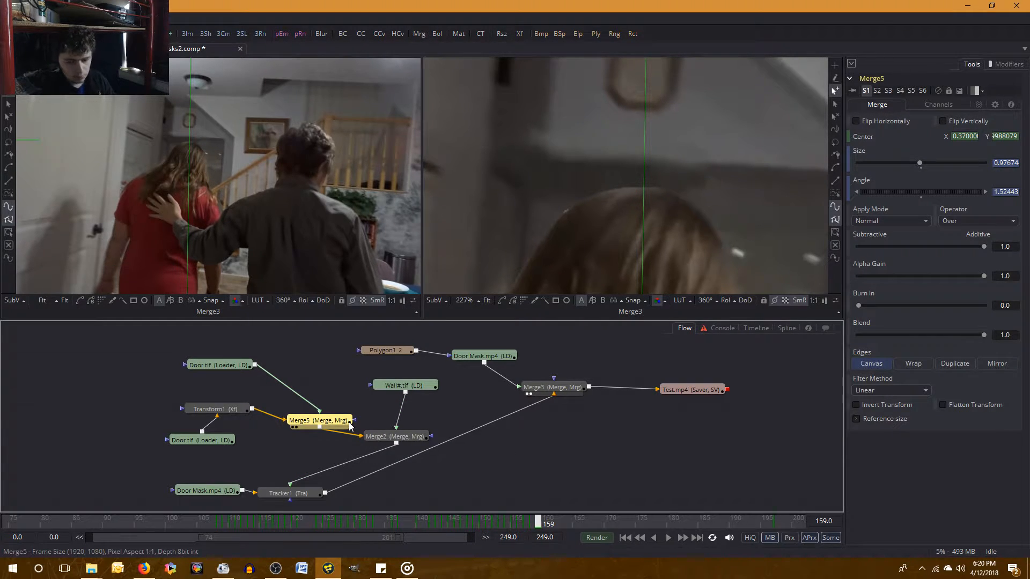
{"action": "left_click_drag", "start_coordinate": [361, 437], "coordinate": [352, 443]}
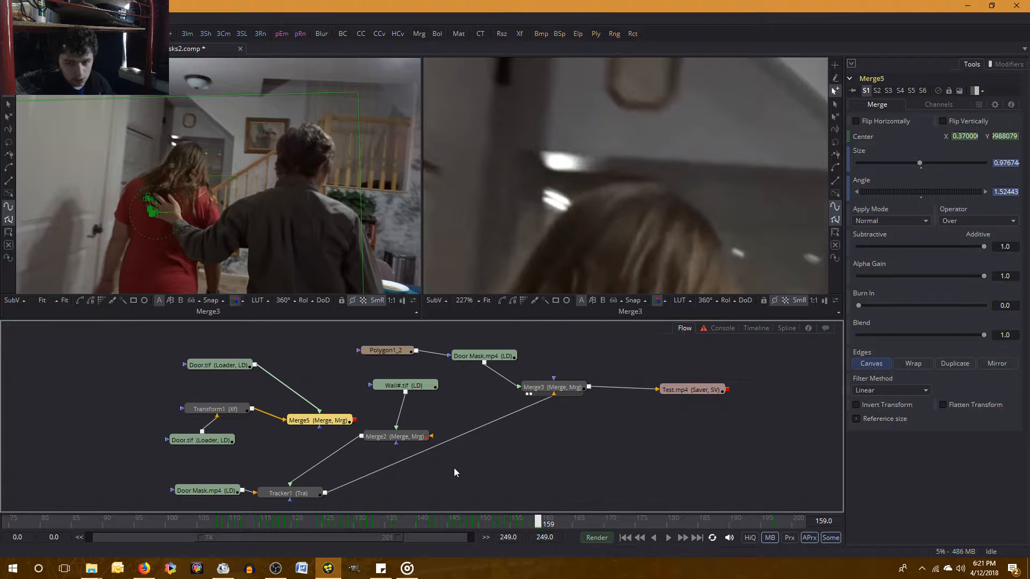
{"action": "left_click_drag", "start_coordinate": [320, 426], "coordinate": [421, 436]}
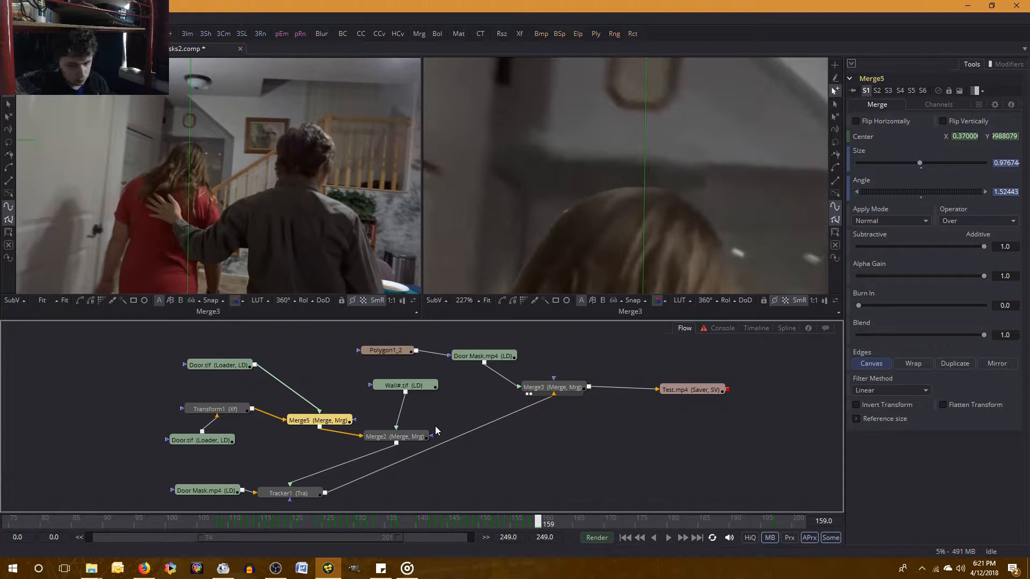
Select Merge2 and set its Center Y to 0.9 at frame 159.
{"action": "left_click", "coordinate": [410, 437]}
{"action": "left_click_drag", "start_coordinate": [1014, 136], "coordinate": [1002, 136]}
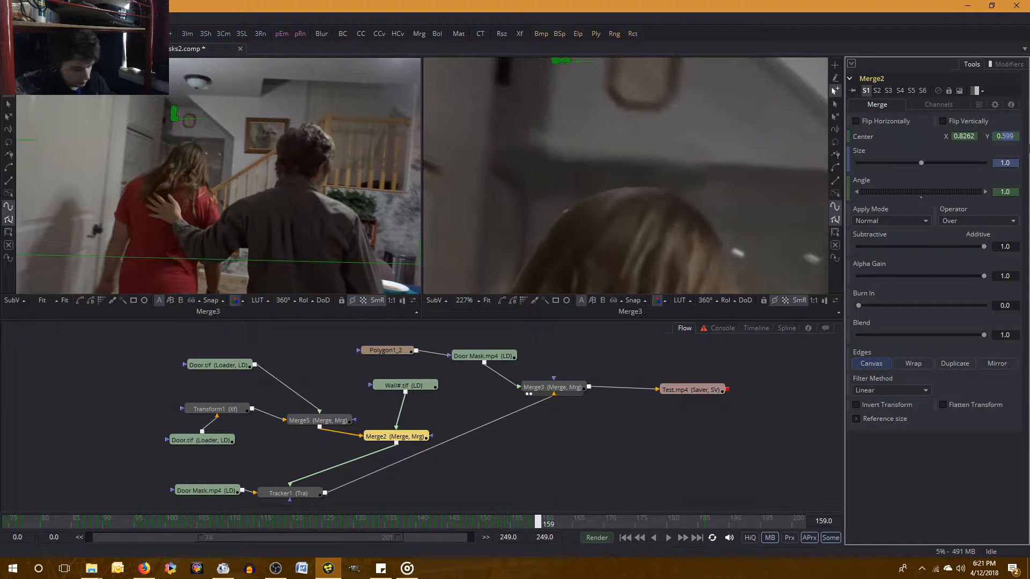
{"action": "type", "text": "9"}
{"action": "key", "text": "Return"}
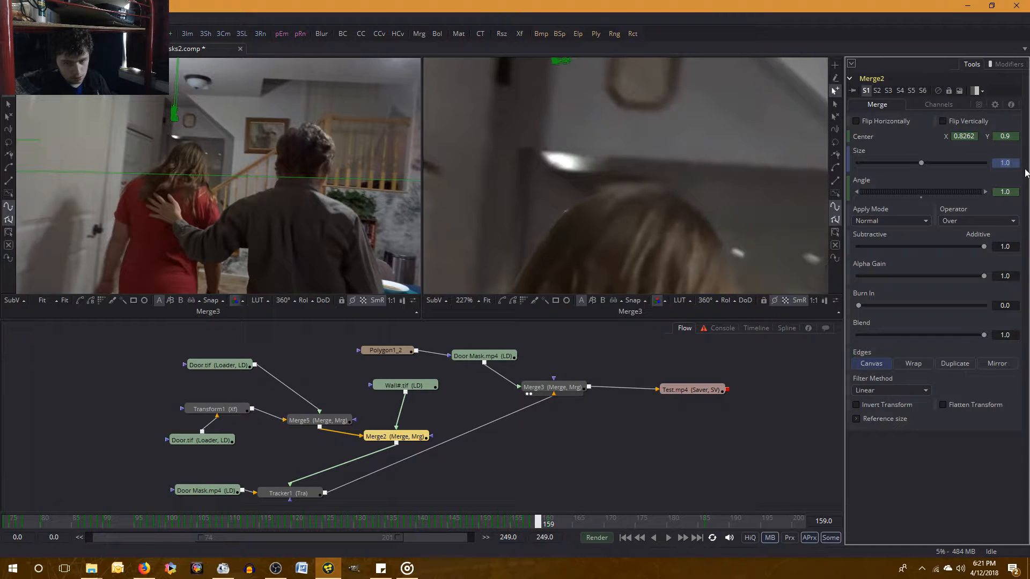
Try a Merge2 Center Y of 0.9 at frame 158 and compare it with frame 159.
{"action": "key", "text": "Left"}
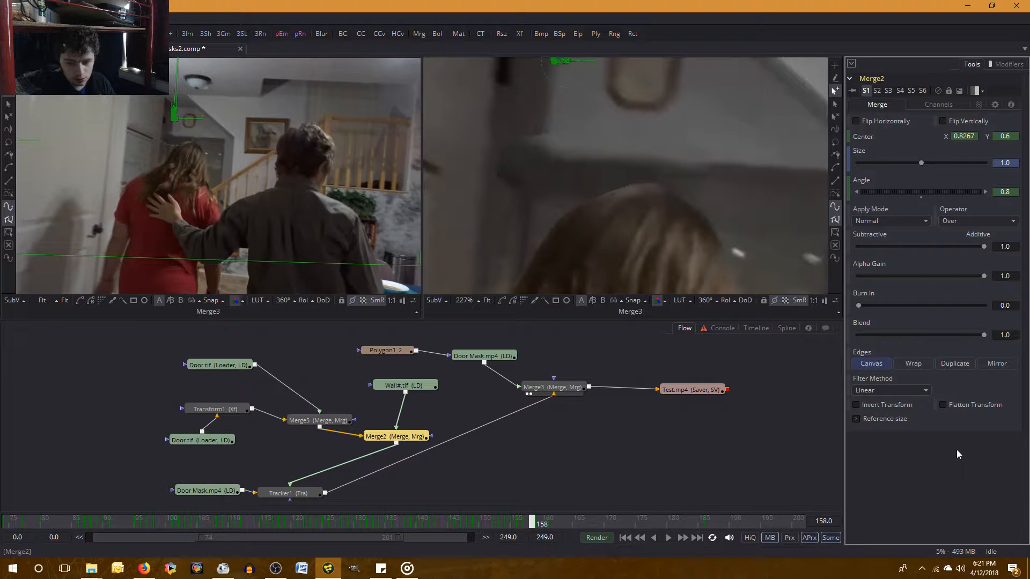
{"action": "left_click", "coordinate": [1015, 136]}
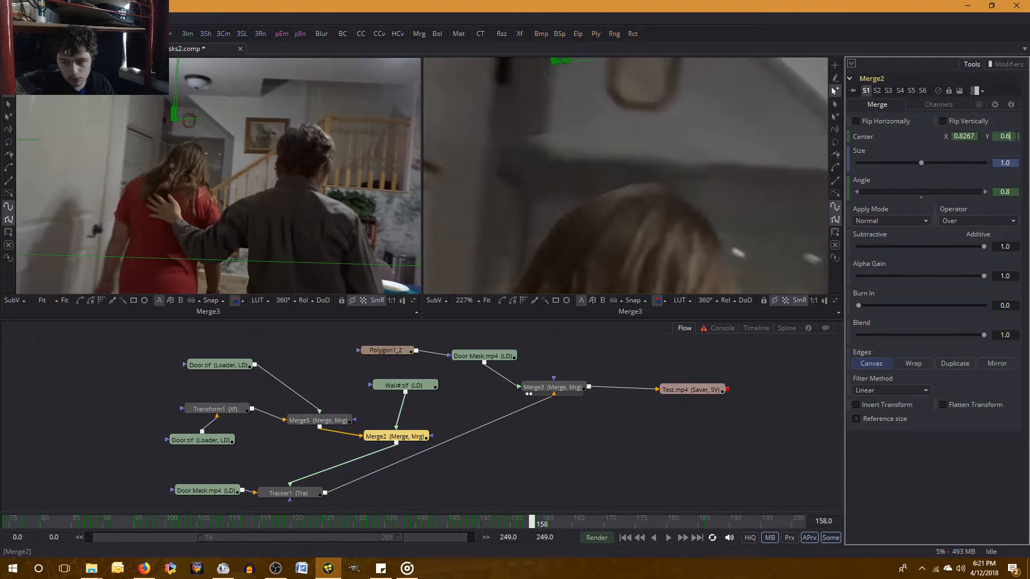
{"action": "type", "text": "="}
{"action": "key", "text": "BackSpace"}
{"action": "key", "text": "BackSpace"}
{"action": "type", "text": "9"}
{"action": "key", "text": "Return"}
{"action": "key", "text": "bracketright"}
{"action": "key", "text": "bracketleft"}
{"action": "key", "text": "bracketright"}
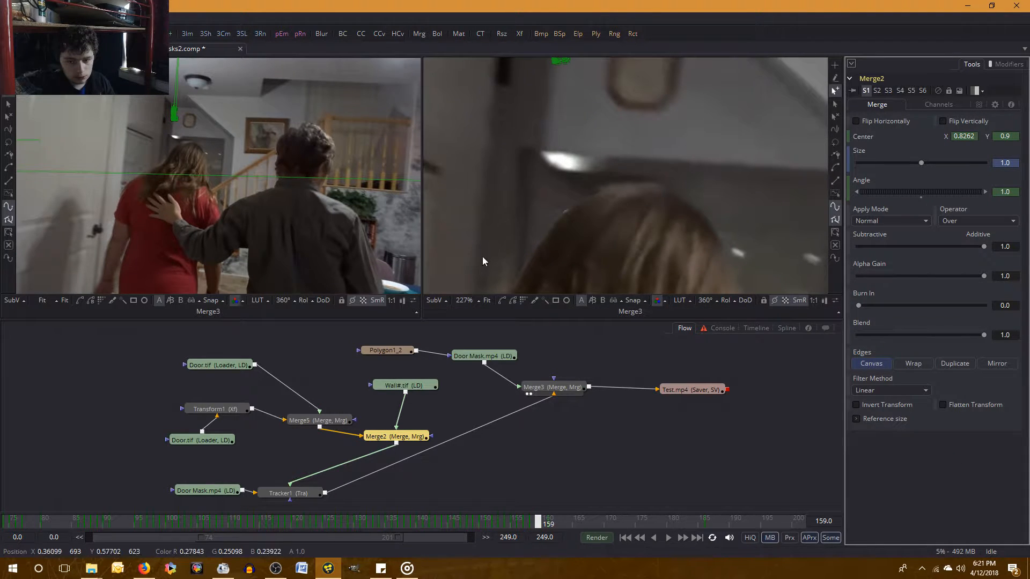
{"action": "key", "text": "bracketleft"}
{"action": "key", "text": "bracketright"}
{"action": "key", "text": "bracketleft"}
{"action": "key", "text": "ctrl+z"}
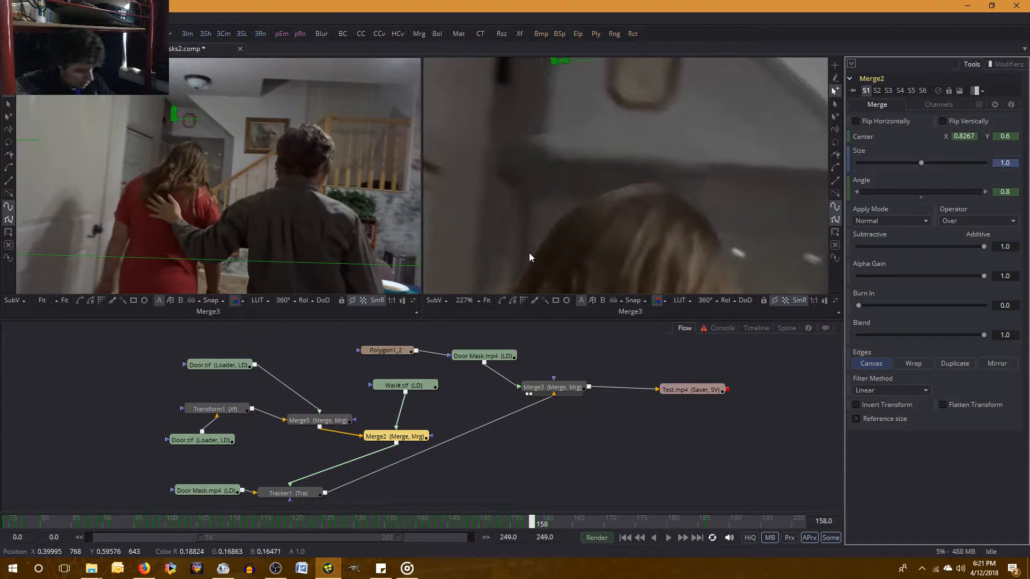
Compare frames 158 and 159 again and set Merge2's Center Y to 0.599 at frame 159.
{"action": "key", "text": "bracketright"}
{"action": "key", "text": "bracketleft"}
{"action": "key", "text": "bracketright"}
{"action": "left_click", "coordinate": [976, 137]}
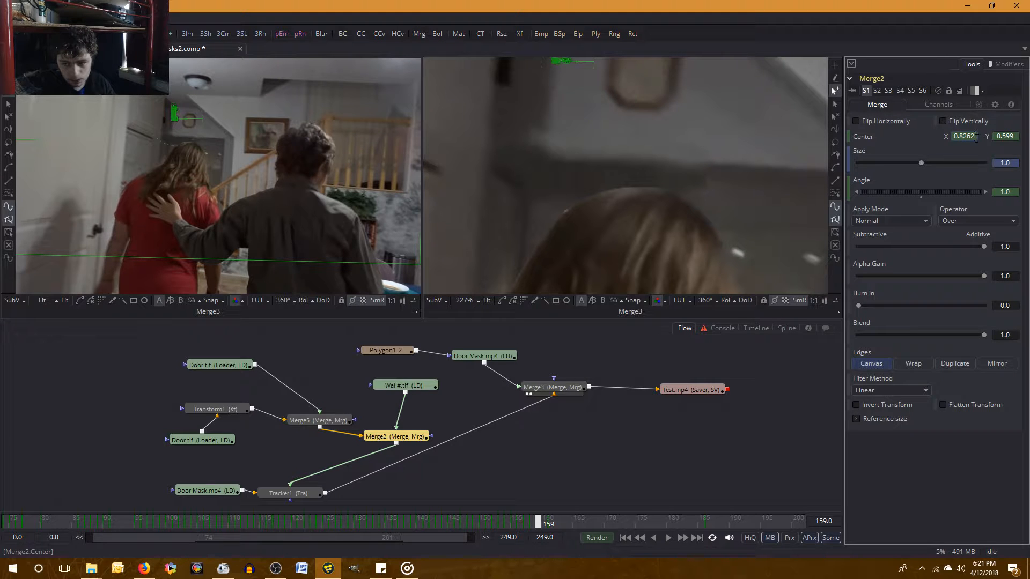
Select Merge5 and try Center X values of 0.38 and 0.375 at frame 159.
{"action": "left_click", "coordinate": [318, 421]}
{"action": "left_click", "coordinate": [962, 137]}
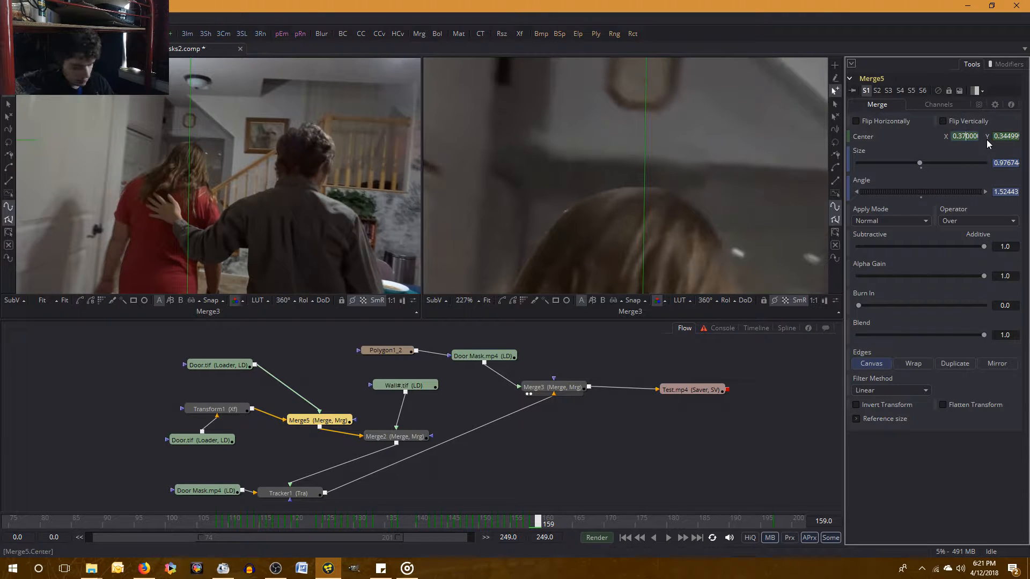
{"action": "key", "text": "Tab"}
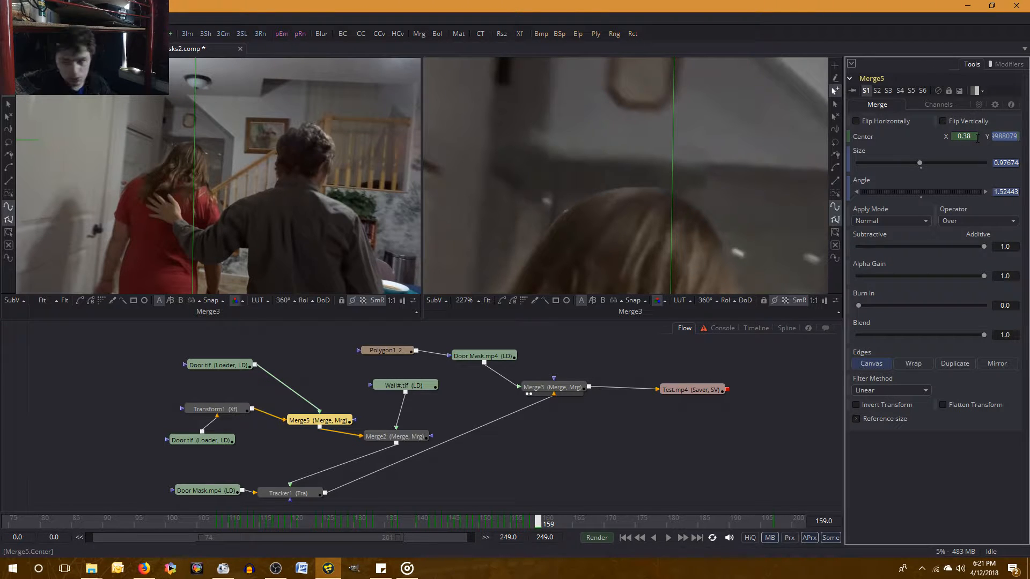
{"action": "key", "text": "ctrl+z"}
{"action": "left_click", "coordinate": [977, 138]}
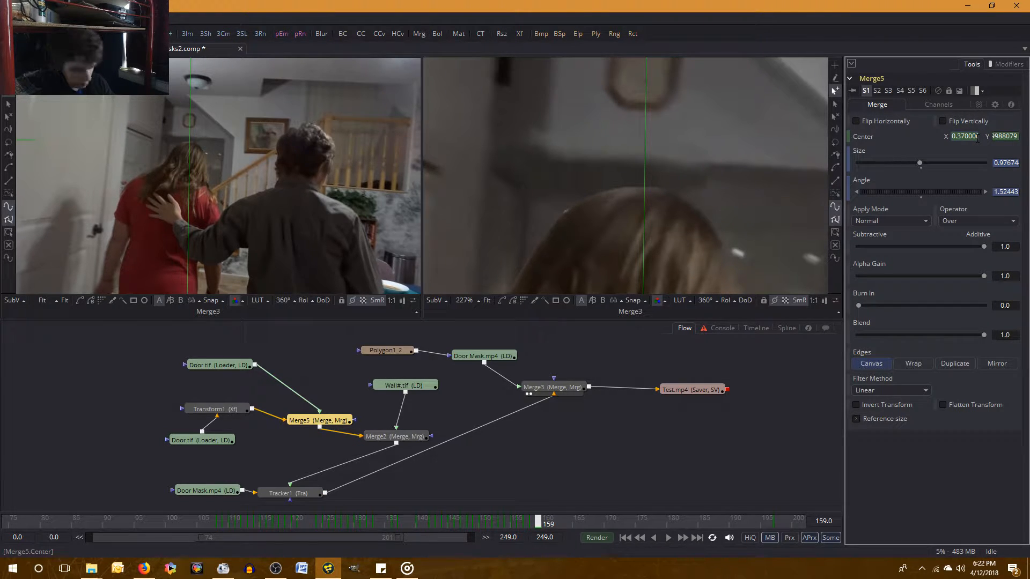
{"action": "type", "text": "7"}
{"action": "key", "text": "Delete"}
{"action": "key", "text": "Delete"}
{"action": "key", "text": "Delete"}
{"action": "type", "text": "5"}
{"action": "key", "text": "Tab"}
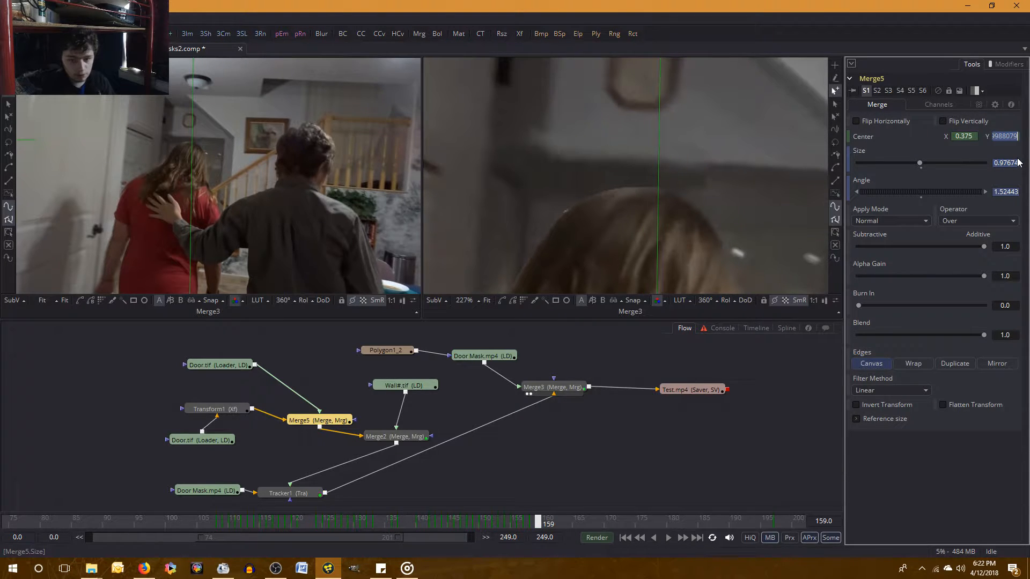
Try a Merge5 Center X of 0.371 at frame 159.
{"action": "left_click", "coordinate": [970, 136]}
{"action": "key", "text": "BackSpace"}
{"action": "type", "text": "1"}
{"action": "key", "text": "Tab"}
{"action": "left_click", "coordinate": [960, 456]}
Compare frames 158 and 159 back and forth to check how the wall piece shifts between them.
{"action": "key", "text": "Left"}
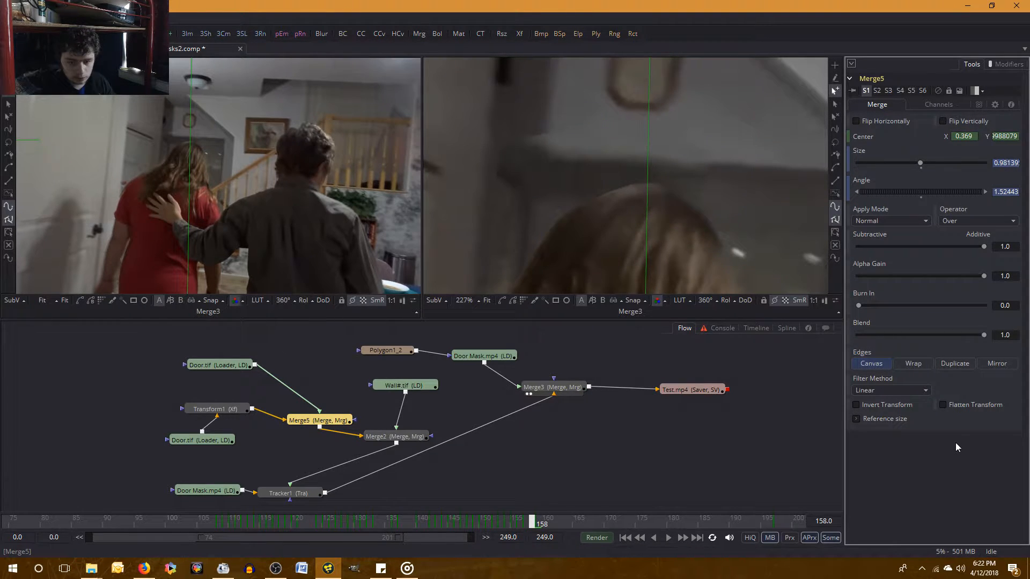
{"action": "key", "text": "Right"}
{"action": "key", "text": "Left"}
{"action": "key", "text": "Right"}
{"action": "key", "text": "Left"}
{"action": "key", "text": "Right"}
{"action": "key", "text": "Left"}
{"action": "key", "text": "Right"}
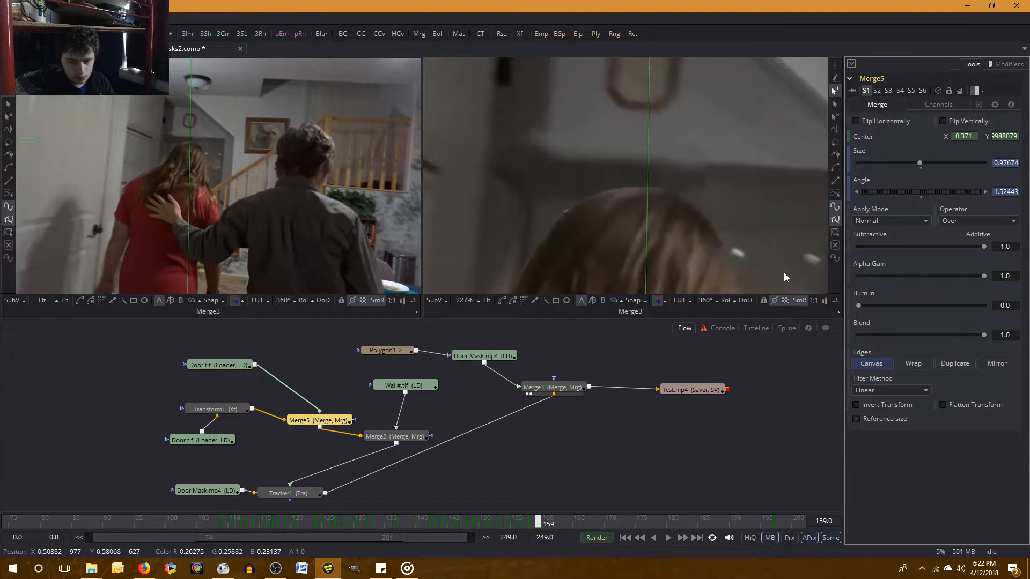
{"action": "key", "text": "Left"}
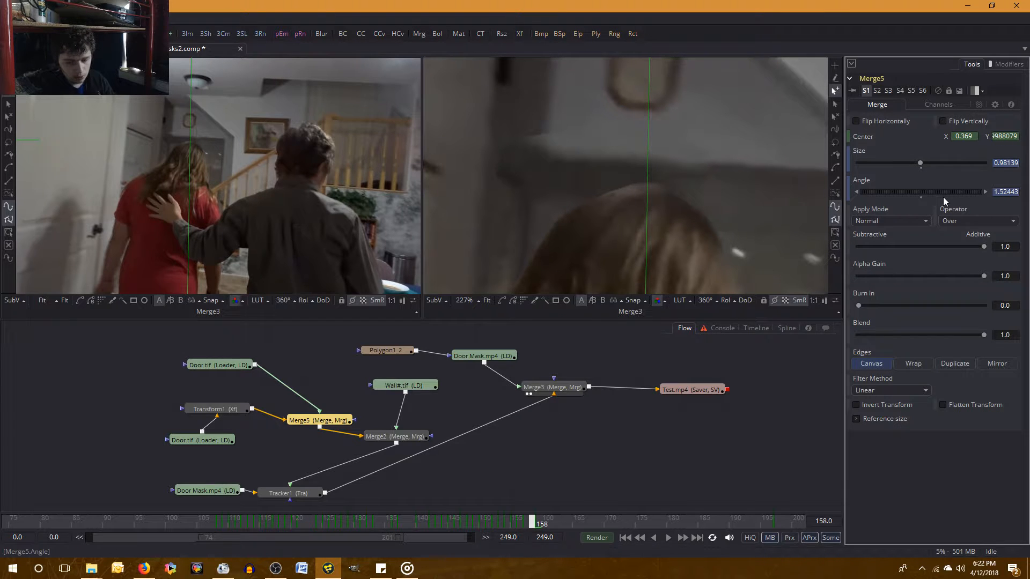
Set Merge5's Center X to 0.3705 at frame 159 and compare the result with frame 158.
{"action": "key", "text": "Right"}
{"action": "key", "text": "BackSpace"}
{"action": "type", "text": "05"}
{"action": "key", "text": "Tab"}
{"action": "left_click", "coordinate": [900, 449]}
{"action": "key", "text": "Left"}
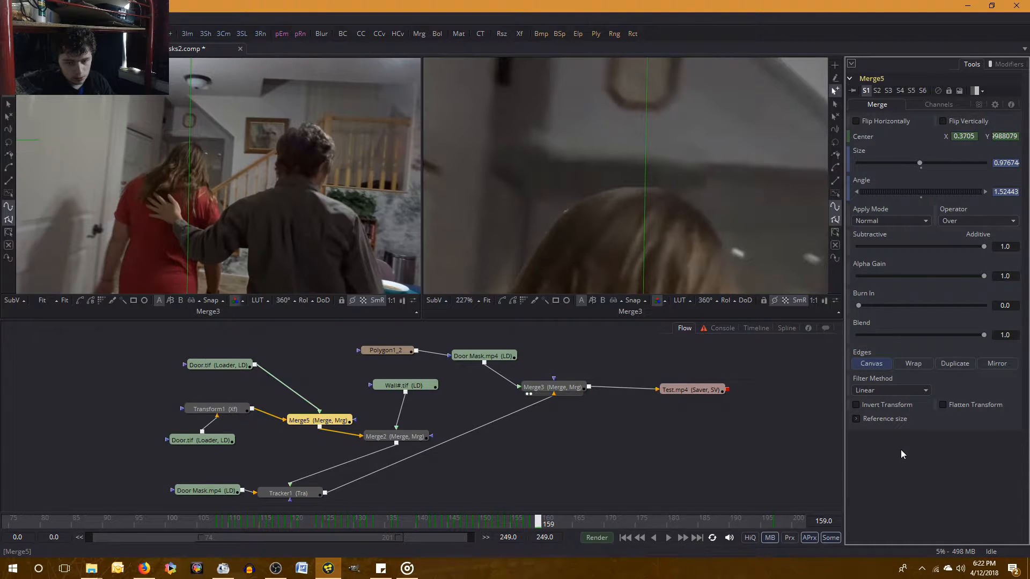
{"action": "key", "text": "Right"}
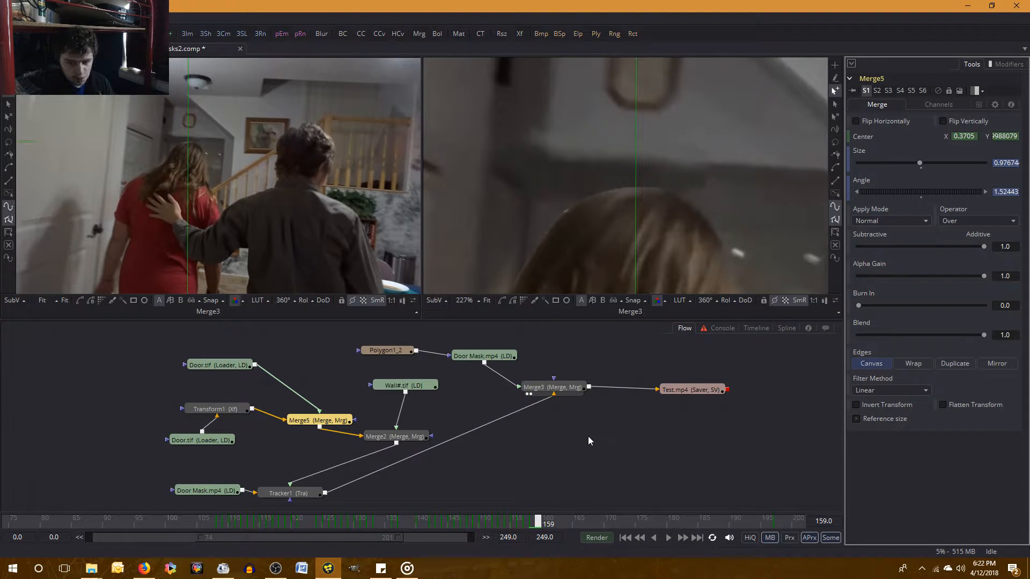
Step through frames 155 to 160 to check the wall piece's alignment, and save the composition.
{"action": "key", "text": "Left"}
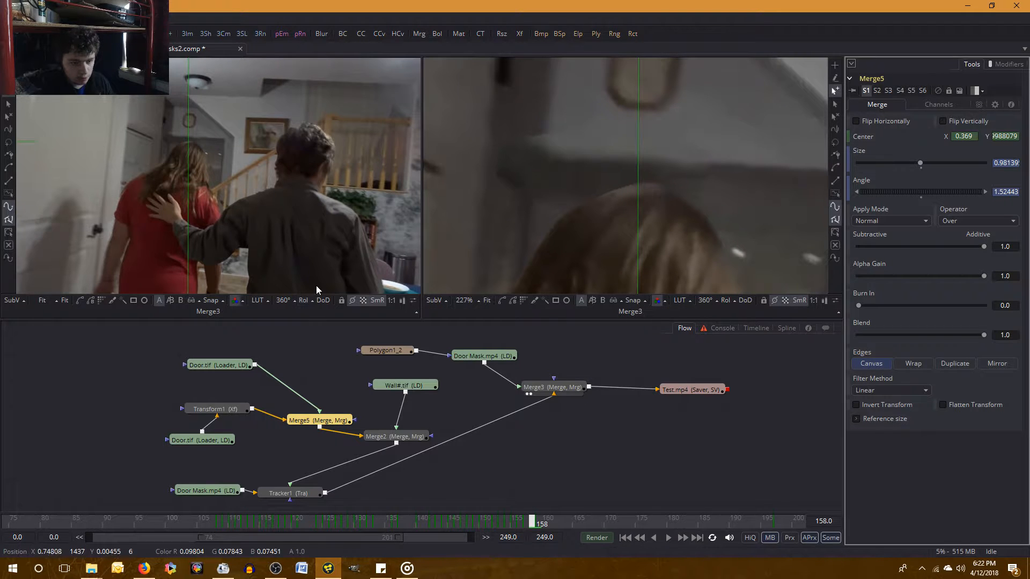
{"action": "key", "text": "Left"}
{"action": "key", "text": "Left"}
{"action": "key", "text": "Left"}
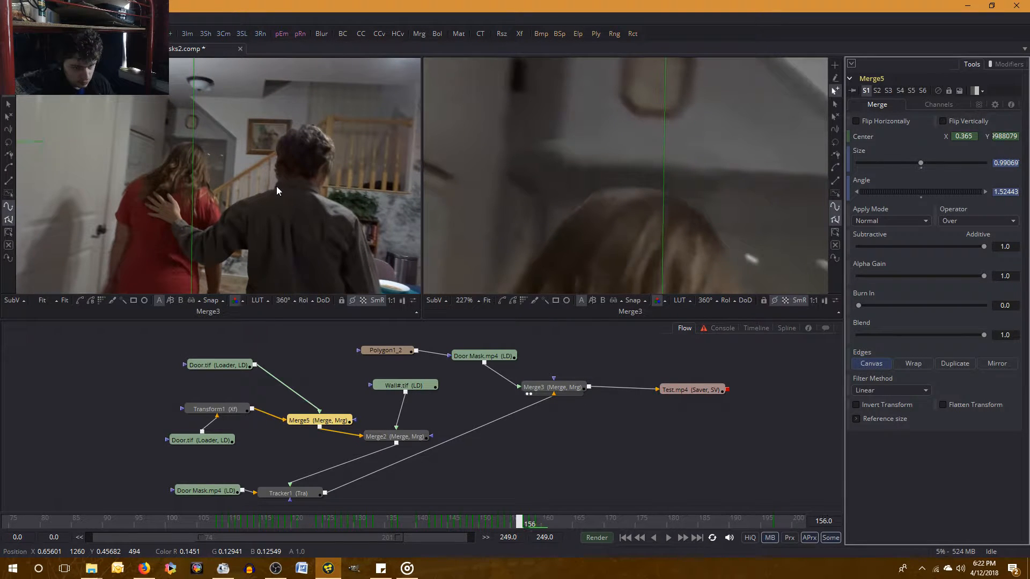
{"action": "key", "text": "Left"}
{"action": "key", "text": "Right"}
{"action": "key", "text": "Right"}
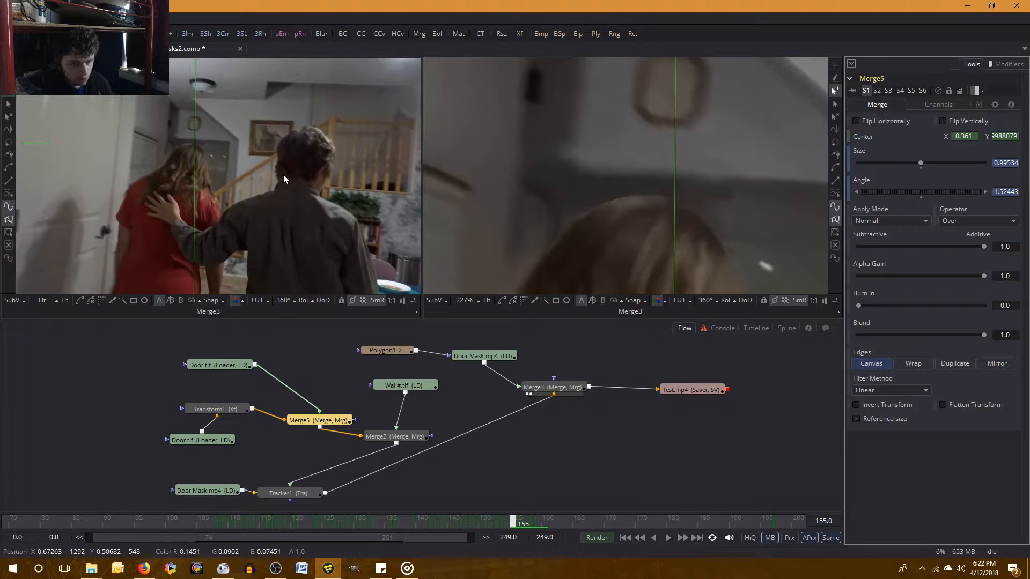
{"action": "key", "text": "Right"}
{"action": "key", "text": "Right"}
{"action": "key", "text": "Right"}
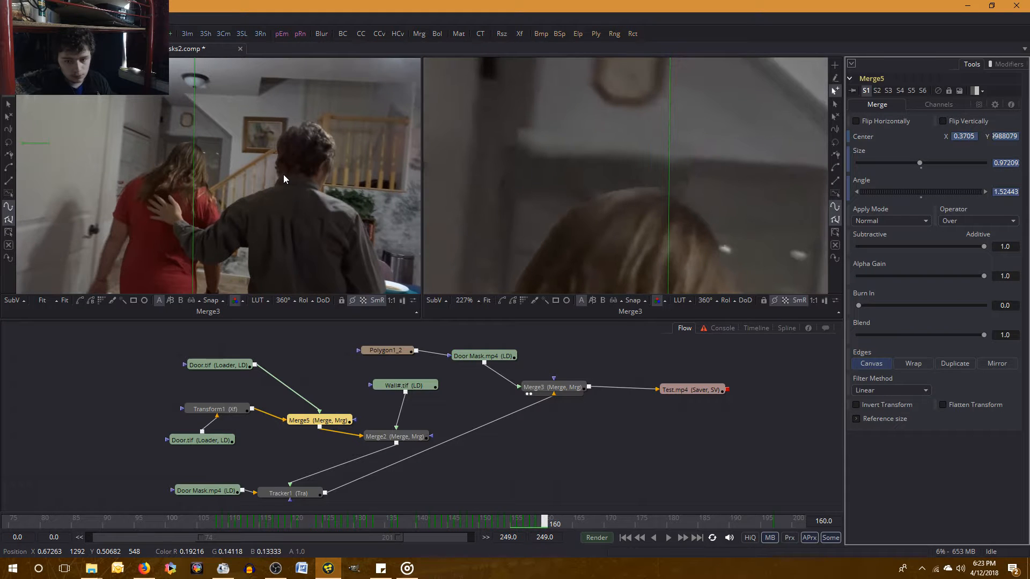
{"action": "key", "text": "Right"}
{"action": "key", "text": "Left"}
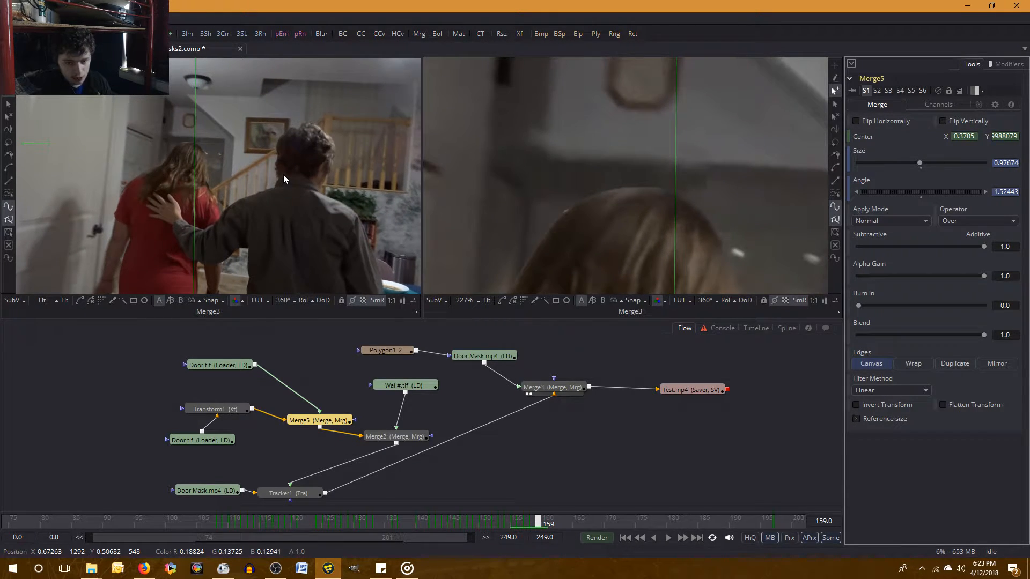
{"action": "key", "text": "Right"}
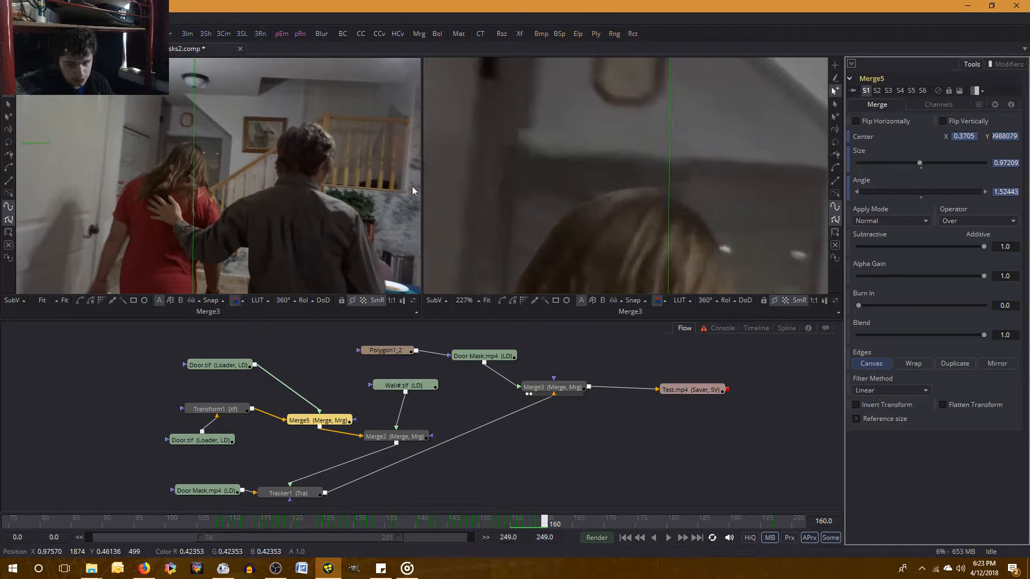
{"action": "key", "text": "ctrl+s"}
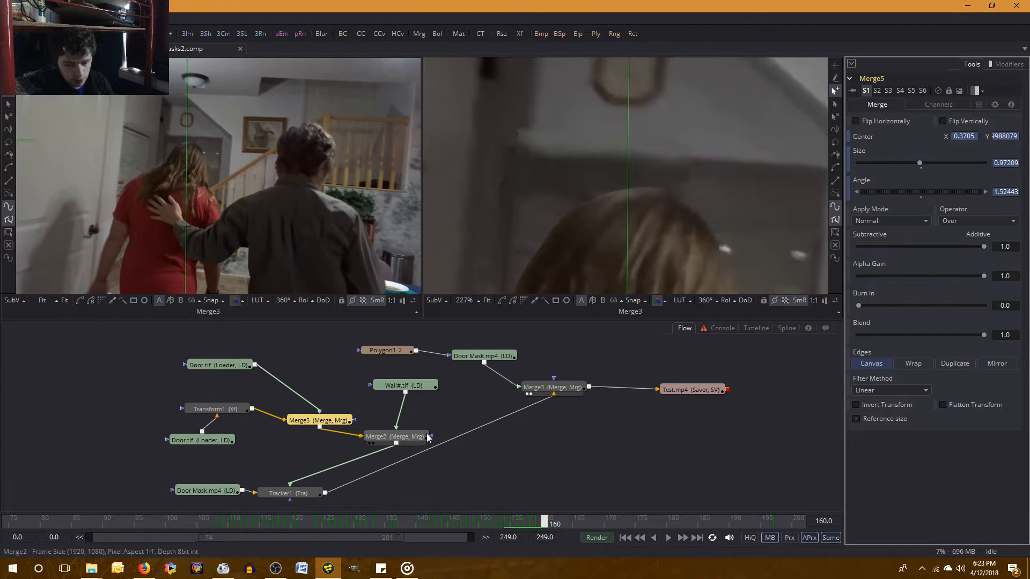
Select Merge2, copy its Center X value at frame 160 and paste it into Center X at frame 161.
{"action": "left_click", "coordinate": [399, 436]}
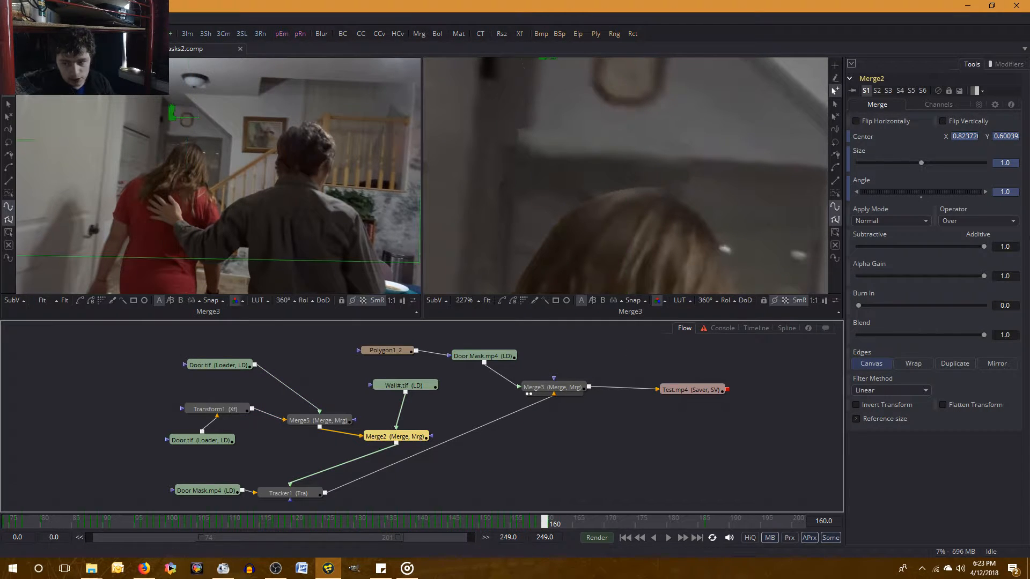
{"action": "left_click", "coordinate": [960, 138]}
{"action": "right_click", "coordinate": [960, 139]}
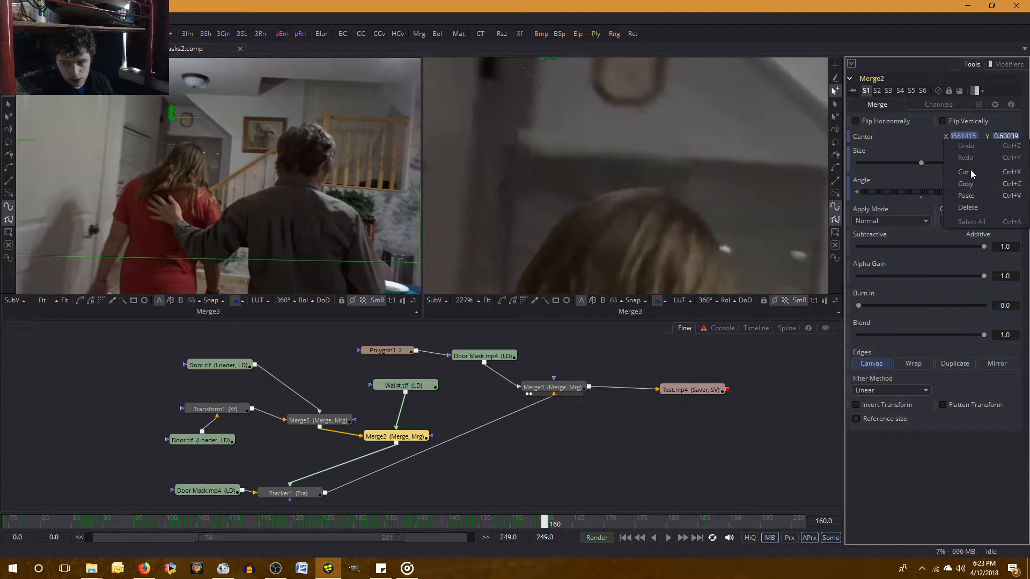
{"action": "left_click", "coordinate": [972, 184]}
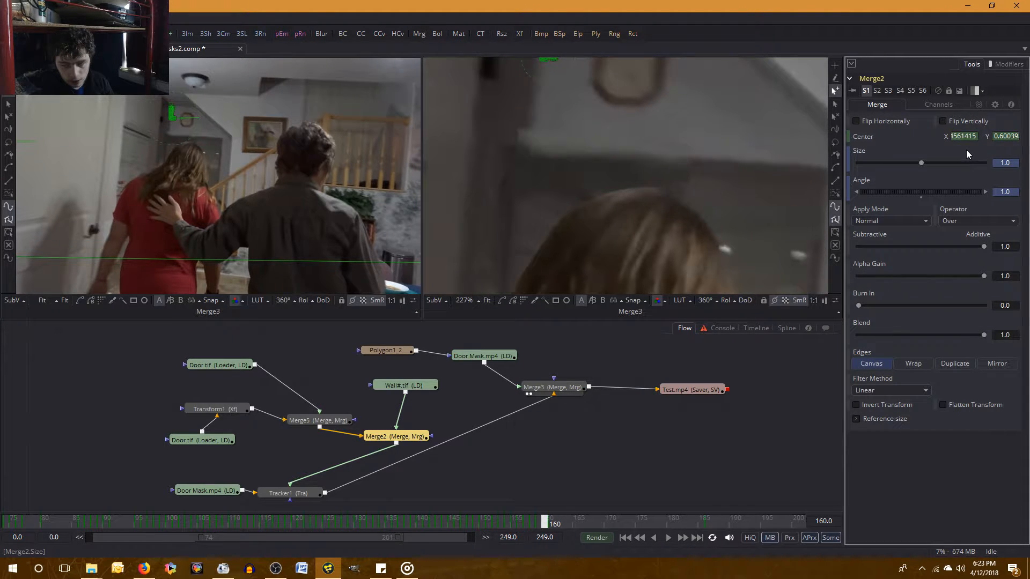
{"action": "left_click", "coordinate": [965, 137]}
{"action": "right_click", "coordinate": [964, 136]}
{"action": "left_click", "coordinate": [972, 189]}
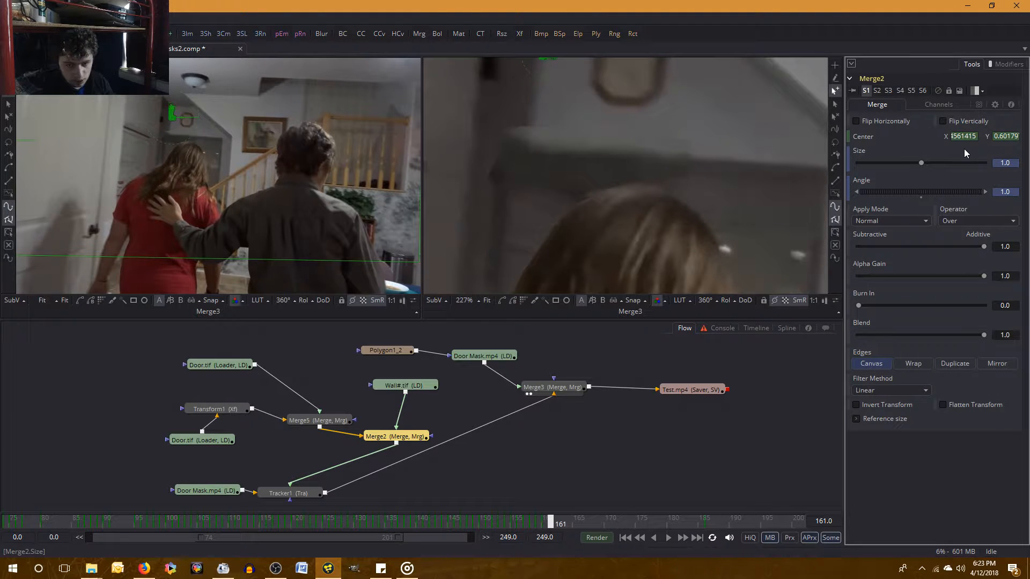
Copy Merge2's Center Y value at frame 160 and paste it into Center Y at frame 161.
{"action": "left_click", "coordinate": [1007, 137]}
{"action": "right_click", "coordinate": [1010, 137]}
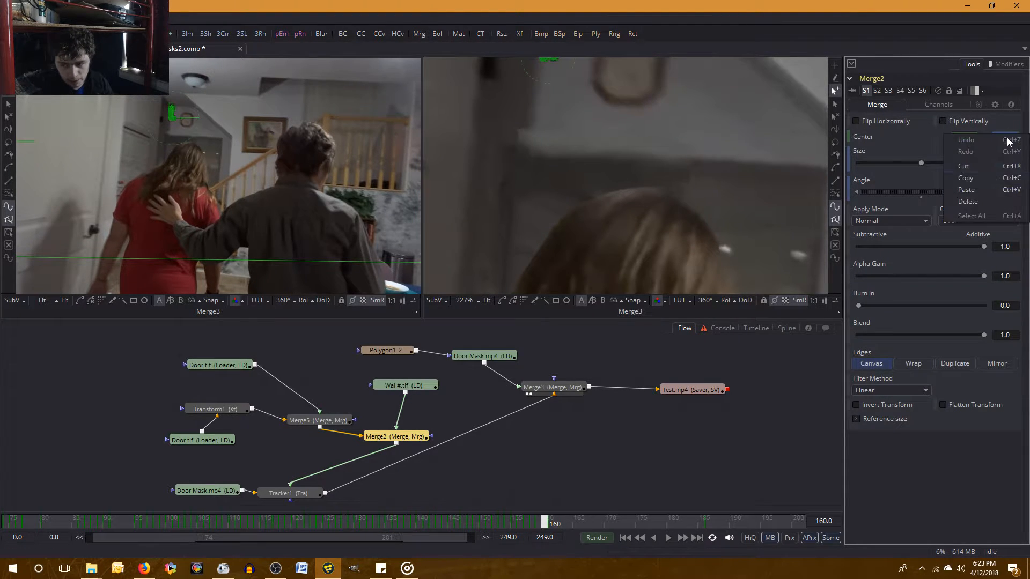
{"action": "left_click", "coordinate": [993, 176]}
{"action": "left_click", "coordinate": [956, 150]}
{"action": "key", "text": "bracketright"}
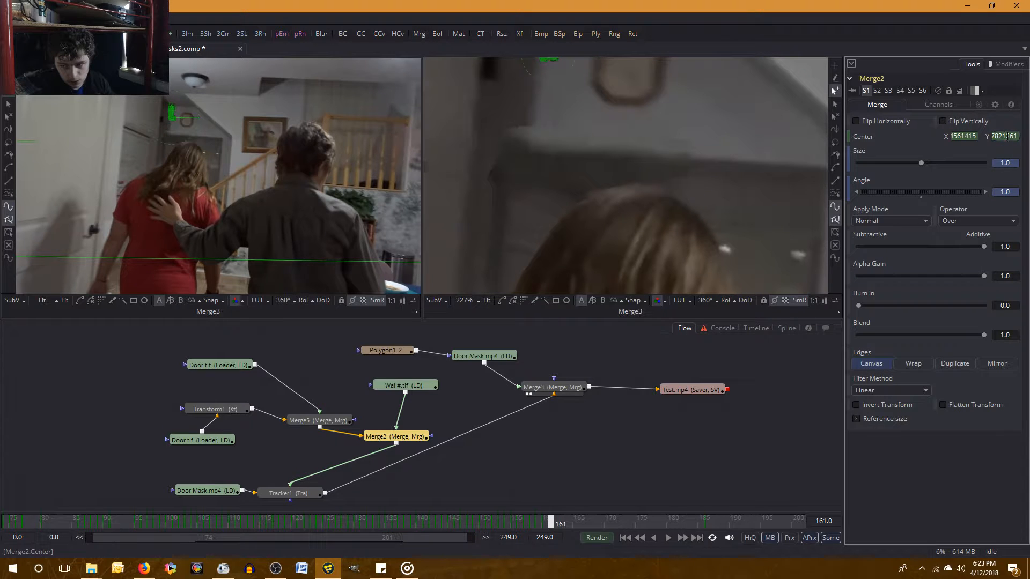
{"action": "right_click", "coordinate": [1006, 136]}
{"action": "left_click", "coordinate": [1008, 191]}
{"action": "key", "text": "Return"}
Compare frames 160 and 161 back and forth to examine the wall piece's alignment.
{"action": "key", "text": "bracketleft"}
{"action": "key", "text": "bracketright"}
{"action": "key", "text": "bracketleft"}
{"action": "key", "text": "bracketright"}
{"action": "key", "text": "bracketleft"}
{"action": "key", "text": "bracketright"}
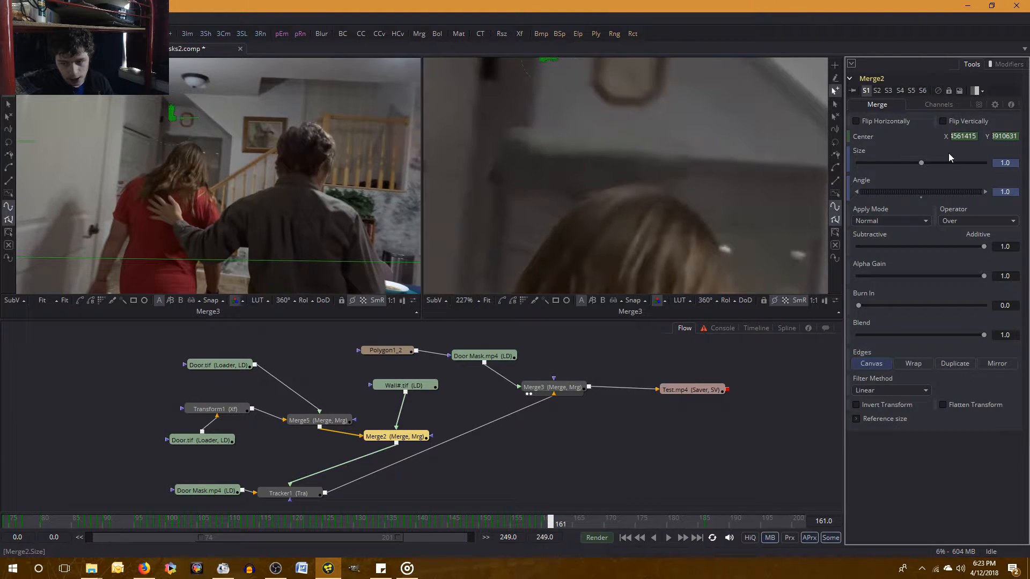
{"action": "key", "text": "bracketleft"}
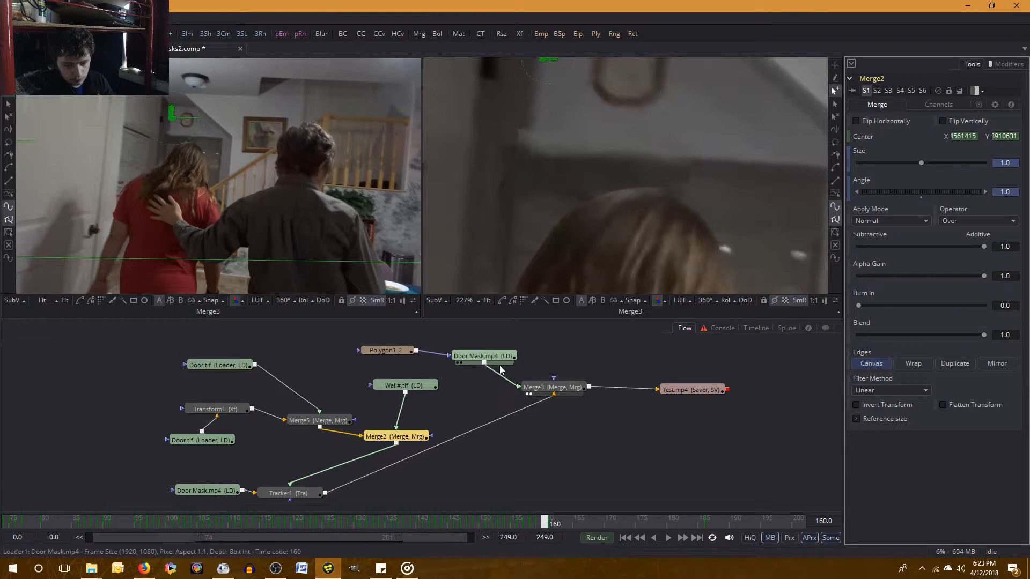
{"action": "key", "text": "bracketright"}
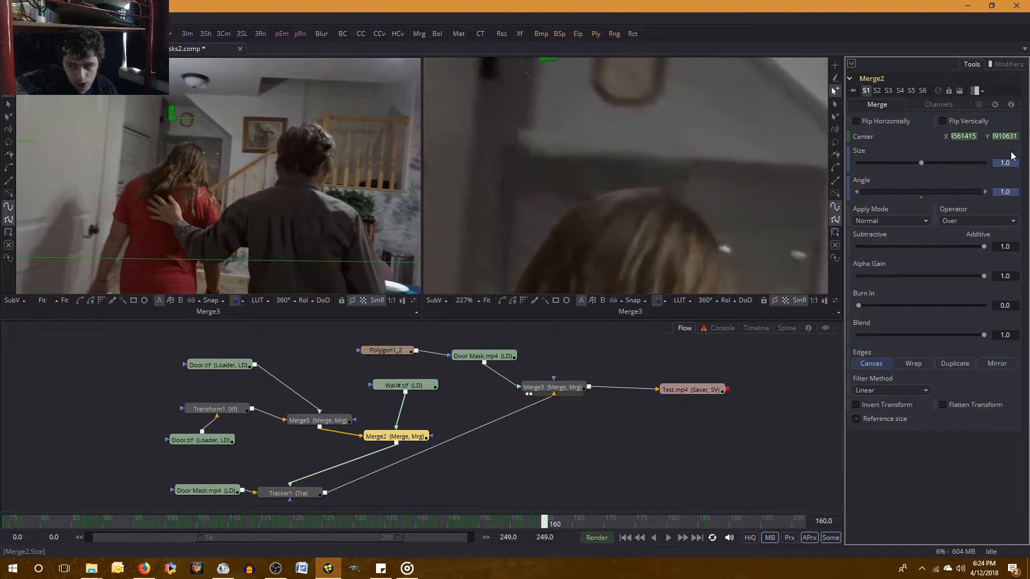
{"action": "key", "text": "Left"}
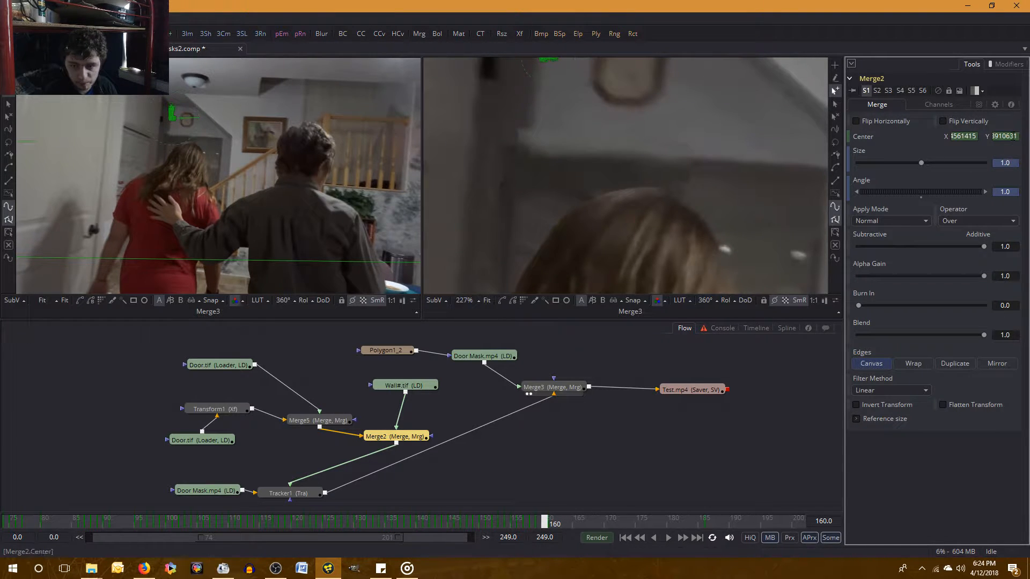
{"action": "key", "text": "Right"}
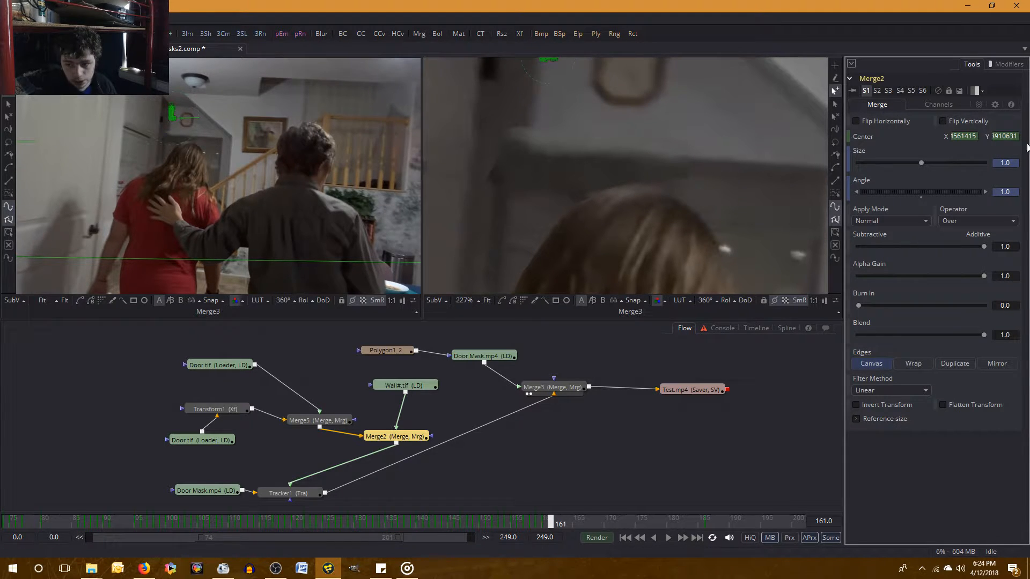
Set Merge2's Center Y to 0.6 at frame 161 and compare the result with frame 160.
{"action": "left_click", "coordinate": [1011, 136]}
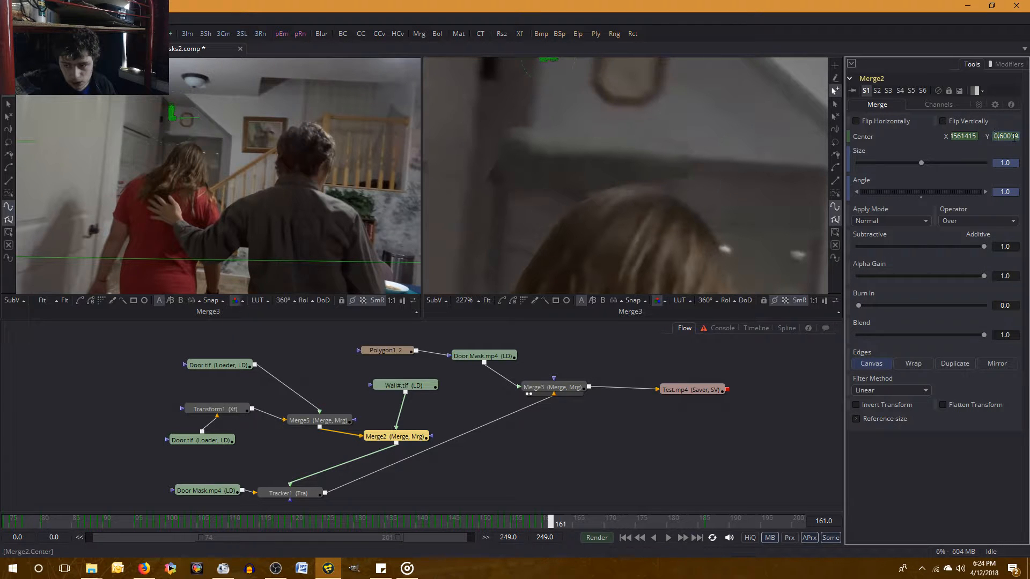
{"action": "key", "text": "Delete"}
{"action": "key", "text": "Delete"}
{"action": "key", "text": "Delete"}
{"action": "key", "text": "Delete"}
{"action": "key", "text": "Delete"}
{"action": "key", "text": "Delete"}
{"action": "key", "text": "Tab"}
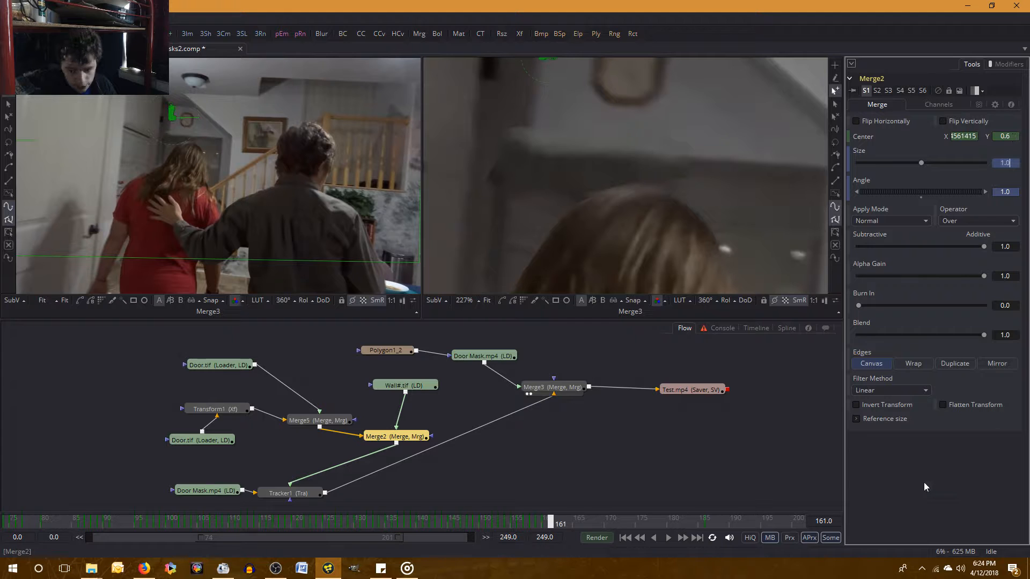
{"action": "key", "text": "Left"}
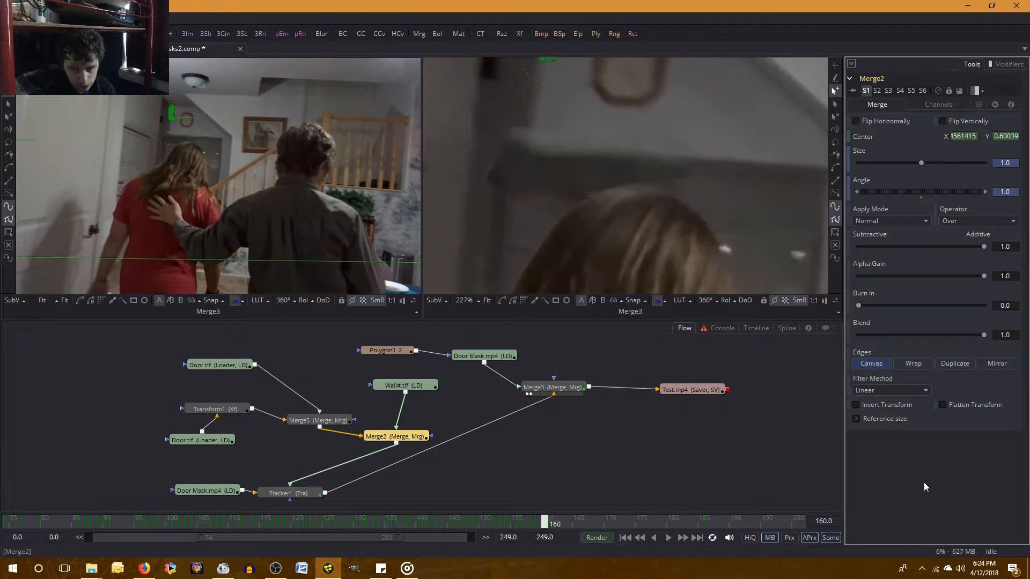
Set Merge2's Center Y to 0.5995 at frame 161.
{"action": "key", "text": "Right"}
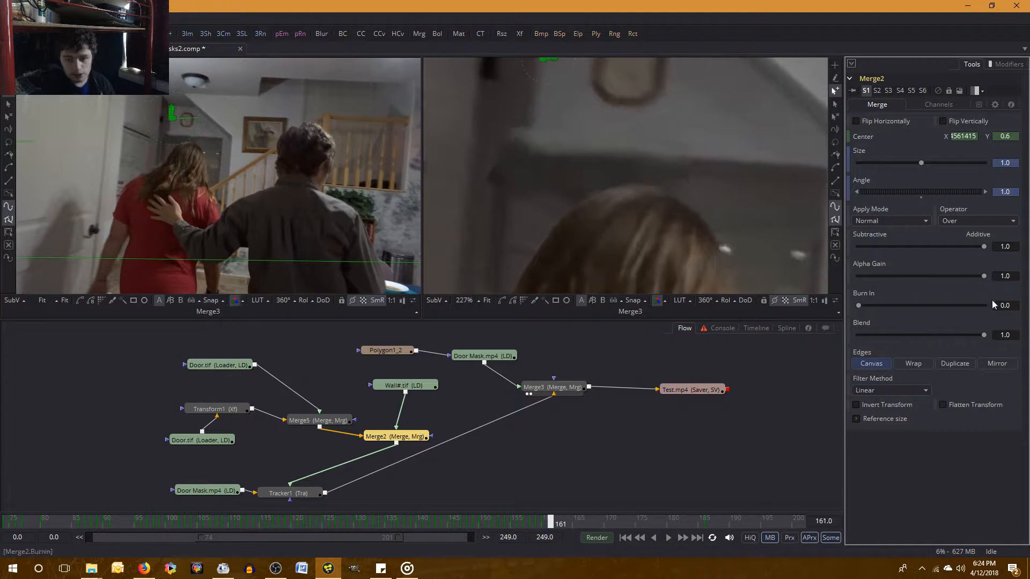
{"action": "left_click", "coordinate": [1016, 137]}
{"action": "key", "text": "BackSpace"}
{"action": "type", "text": "599"}
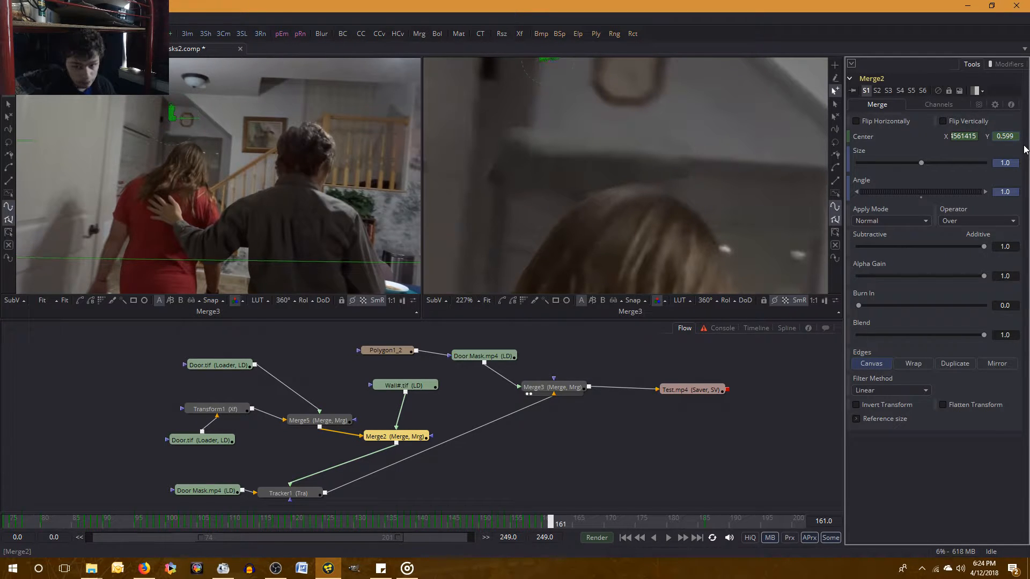
{"action": "key", "text": "Tab"}
{"action": "left_click", "coordinate": [1013, 138]}
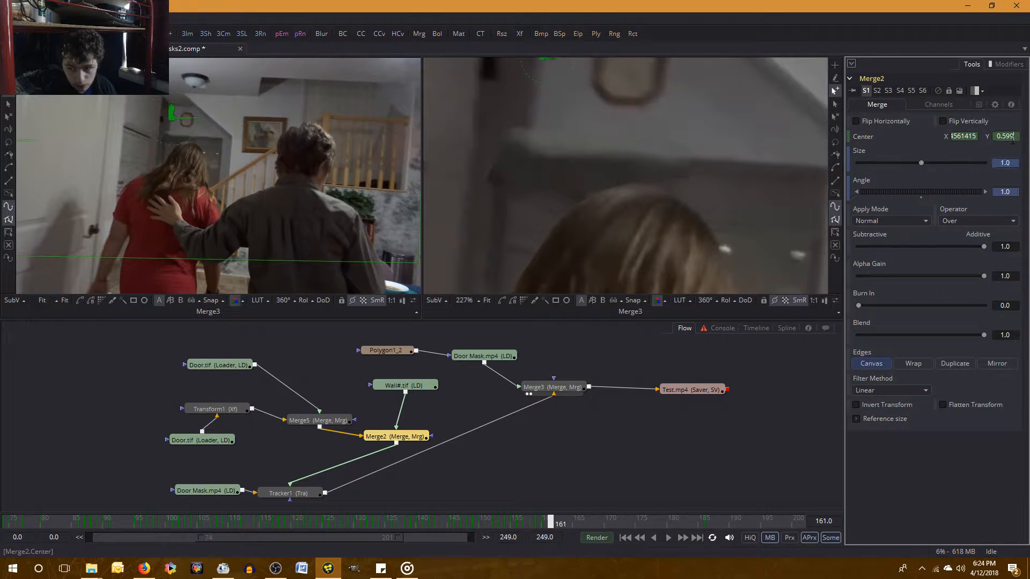
{"action": "type", "text": "5"}
{"action": "key", "text": "Tab"}
{"action": "left_click", "coordinate": [920, 499]}
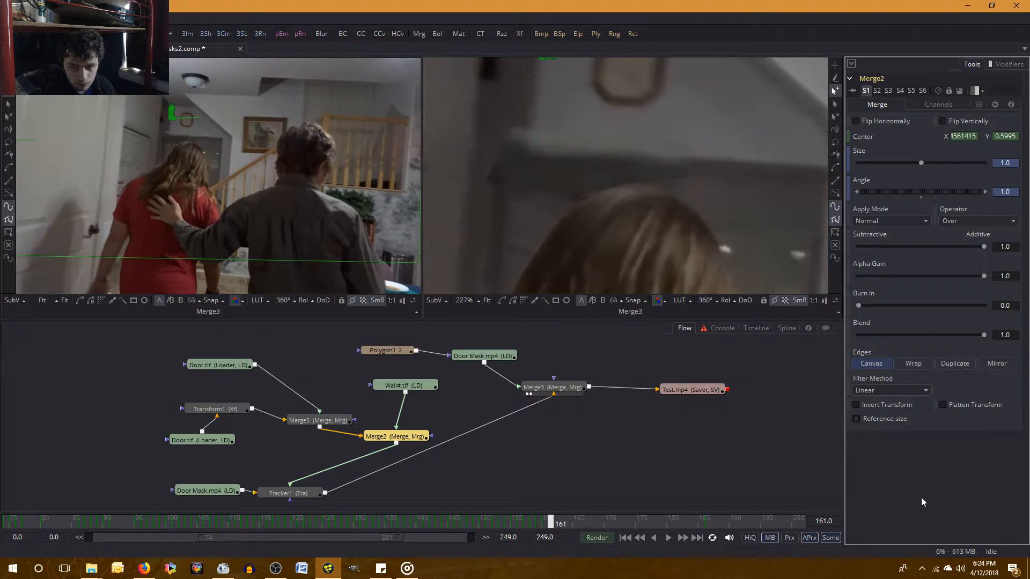
Flip between frames 160 and 161 to check how well the wall piece lines up.
{"action": "key", "text": "Left"}
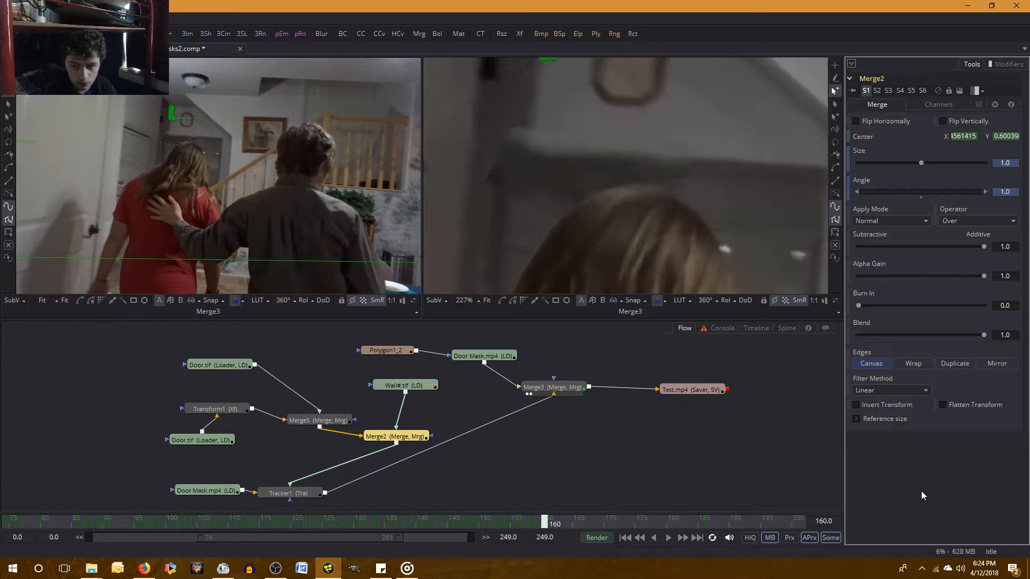
{"action": "key", "text": "Right"}
{"action": "key", "text": "Left"}
{"action": "key", "text": "Right"}
{"action": "key", "text": "Left"}
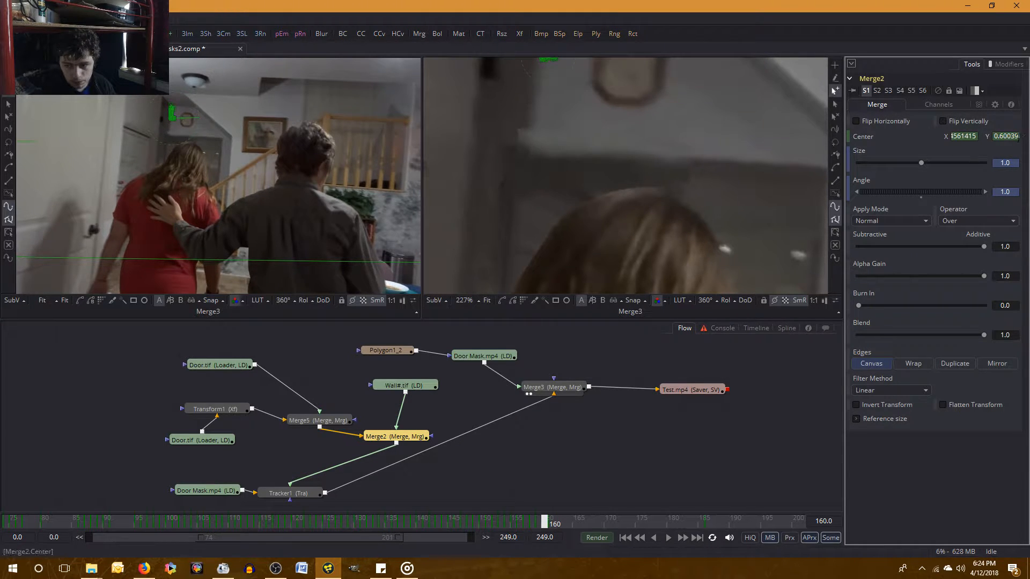
{"action": "key", "text": "Right"}
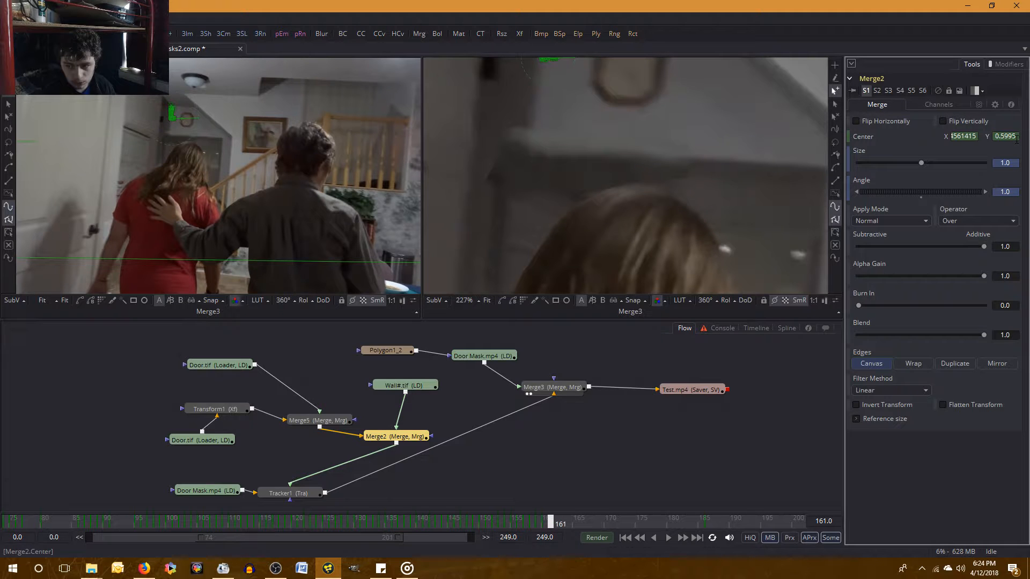
Set Merge2's Center Y to 0.6 at frame 160 and compare the result with frame 159.
{"action": "key", "text": "Left"}
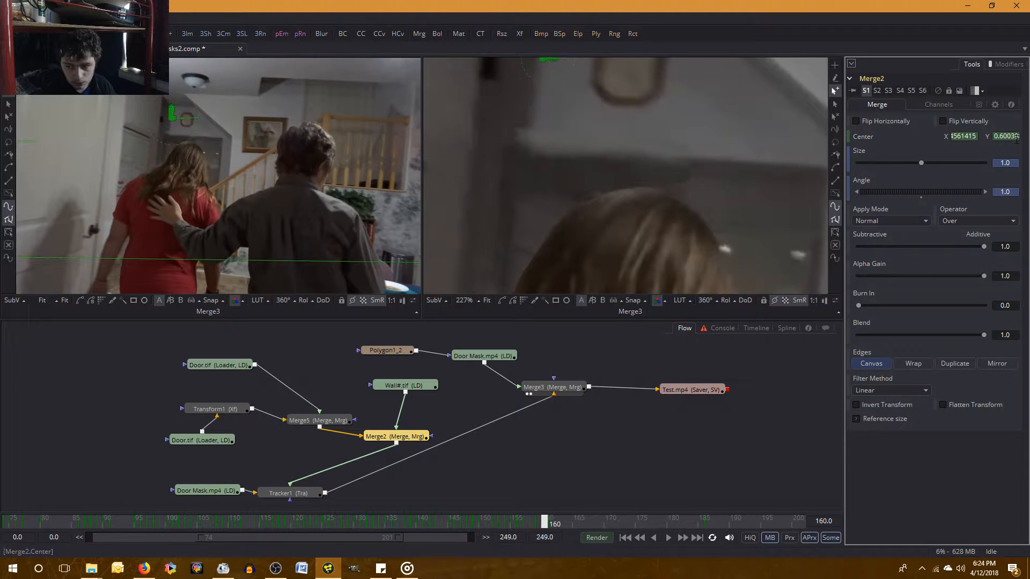
{"action": "left_click", "coordinate": [1004, 136]}
{"action": "key", "text": "Delete"}
{"action": "key", "text": "Delete"}
{"action": "key", "text": "Delete"}
{"action": "key", "text": "Delete"}
{"action": "key", "text": "Delete"}
{"action": "key", "text": "Delete"}
{"action": "key", "text": "Delete"}
{"action": "key", "text": "Tab"}
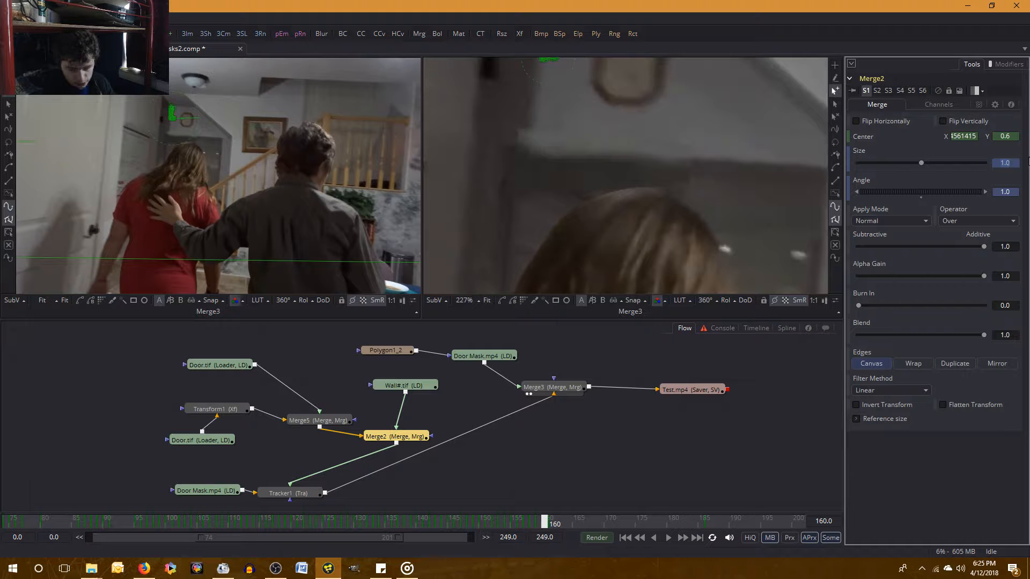
{"action": "left_click", "coordinate": [981, 499]}
{"action": "key", "text": "["}
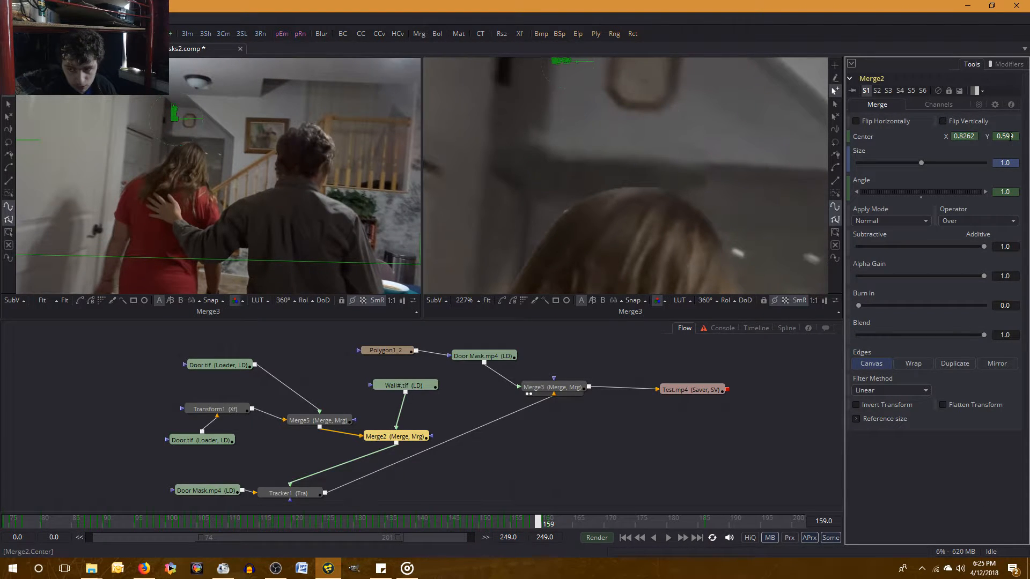
{"action": "key", "text": "]"}
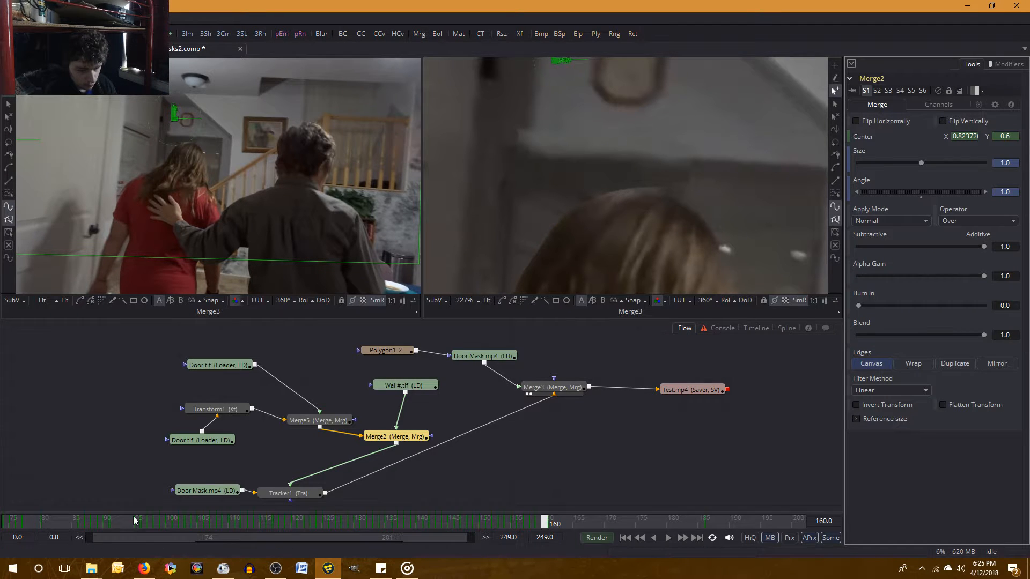
Go back to frame 90 and step forward through the following frames to examine the wall piece's alignment around the picture frame.
{"action": "left_click", "coordinate": [107, 525]}
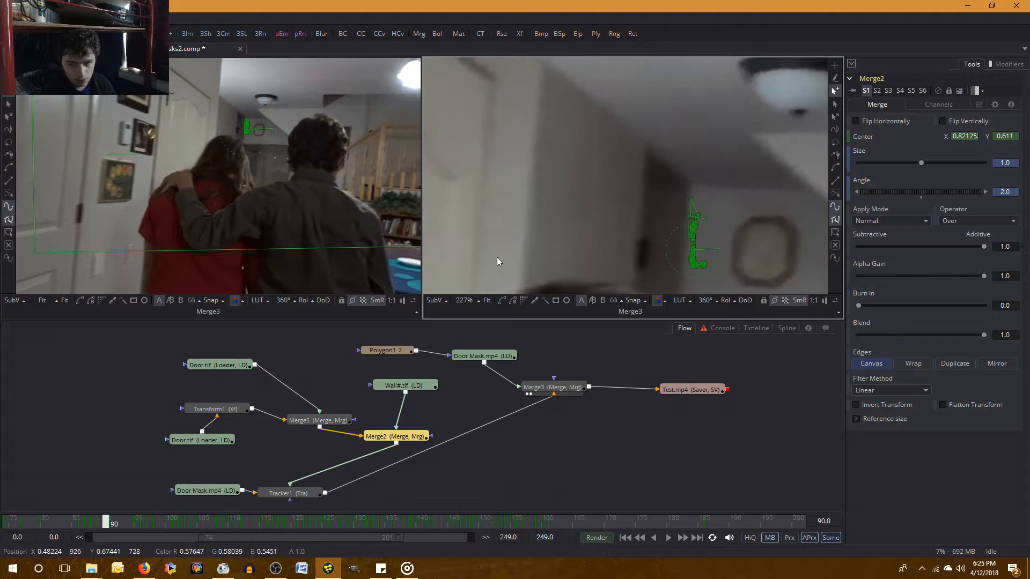
{"action": "left_click_drag", "start_coordinate": [715, 194], "coordinate": [623, 129]}
{"action": "left_click_drag", "start_coordinate": [668, 260], "coordinate": [655, 176]}
{"action": "key", "text": "Right"}
{"action": "key", "text": "Right"}
{"action": "key", "text": "Right"}
{"action": "key", "text": "Right"}
{"action": "key", "text": "Right"}
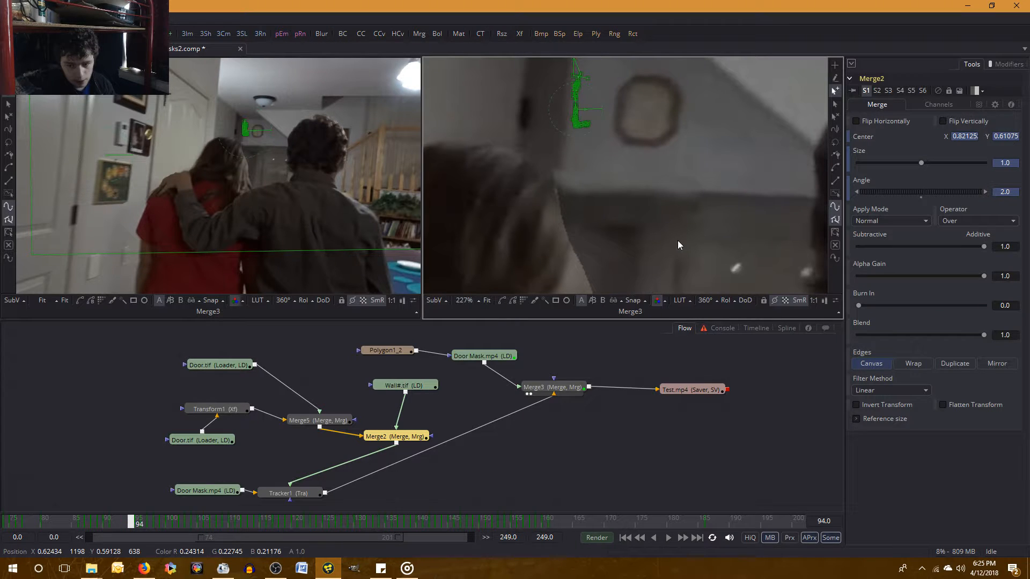
{"action": "key", "text": "Right"}
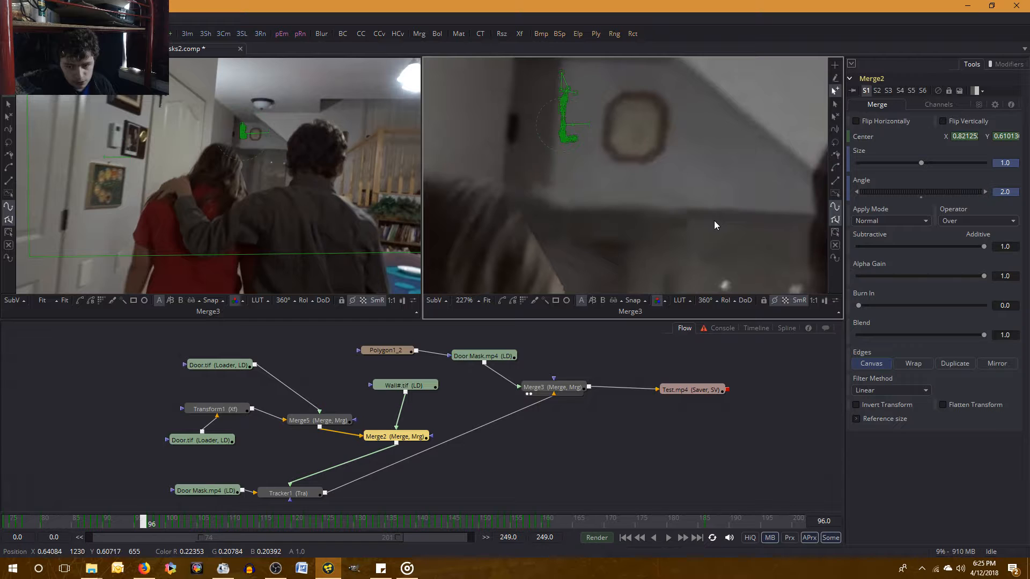
{"action": "key", "text": "Right"}
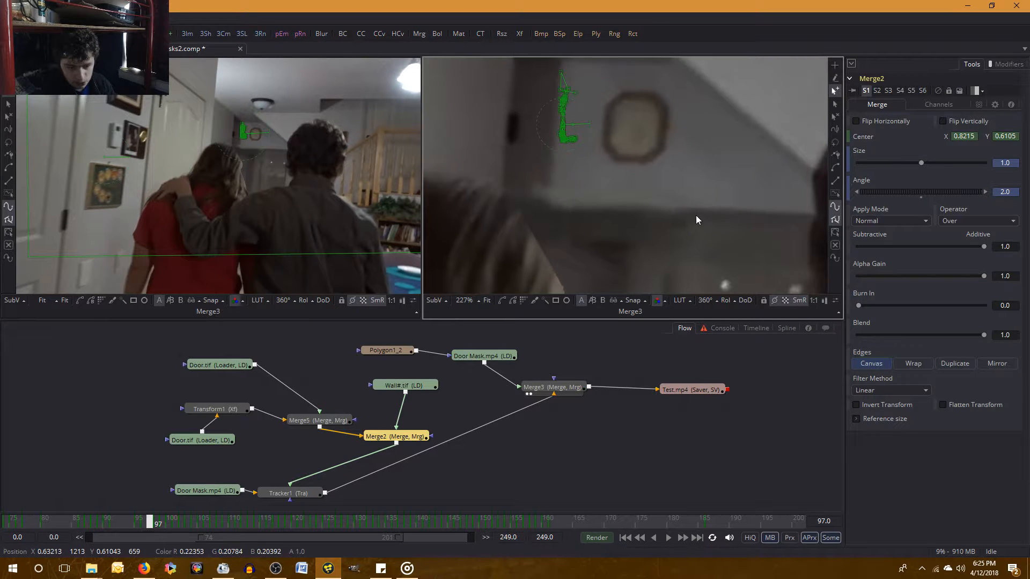
{"action": "key", "text": "Right"}
Return to frame 161 and examine the wall piece's position across the neighbouring frames back to 159.
{"action": "left_click", "coordinate": [553, 518]}
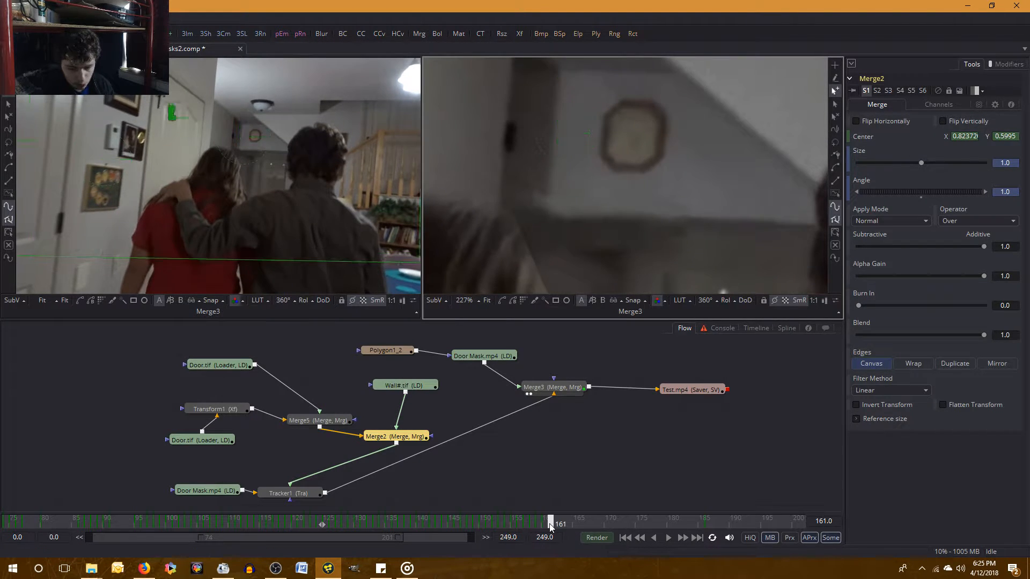
{"action": "left_click_drag", "start_coordinate": [679, 171], "coordinate": [759, 199]}
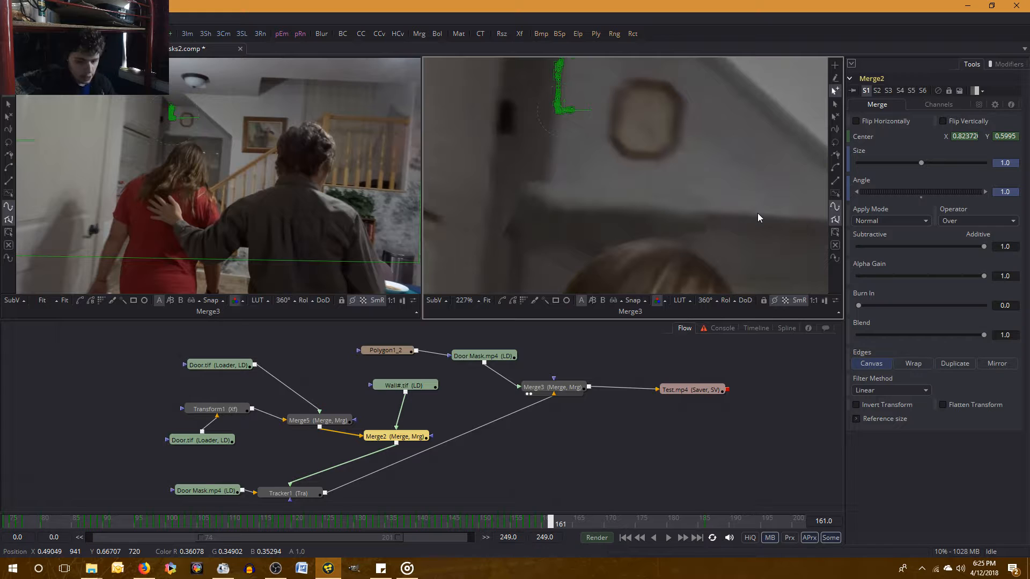
{"action": "key", "text": "Right"}
{"action": "key", "text": "Left"}
{"action": "key", "text": "Left"}
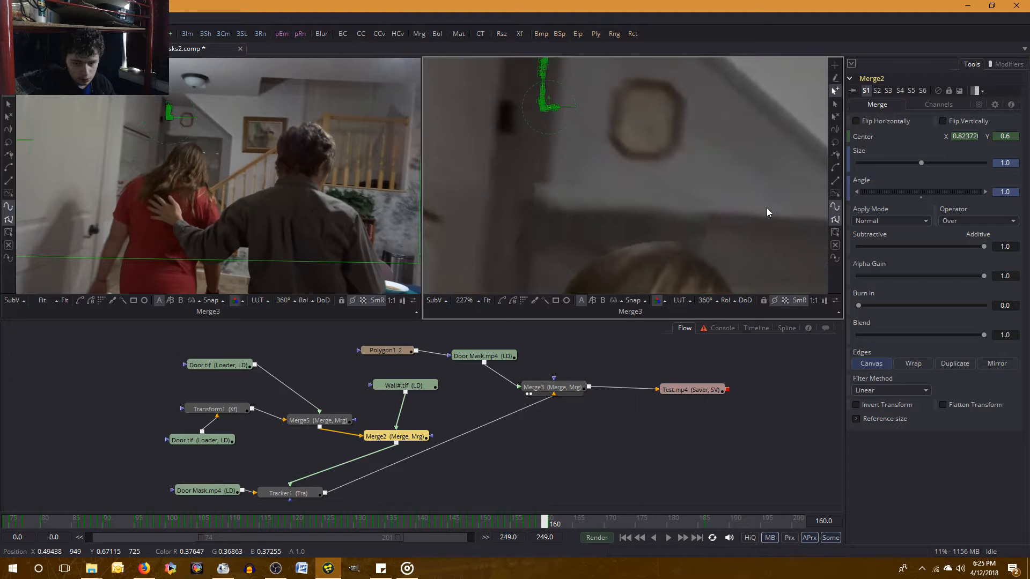
{"action": "key", "text": "Left"}
Set Merge2's Center X to 0.824 at frame 160.
{"action": "key", "text": "Right"}
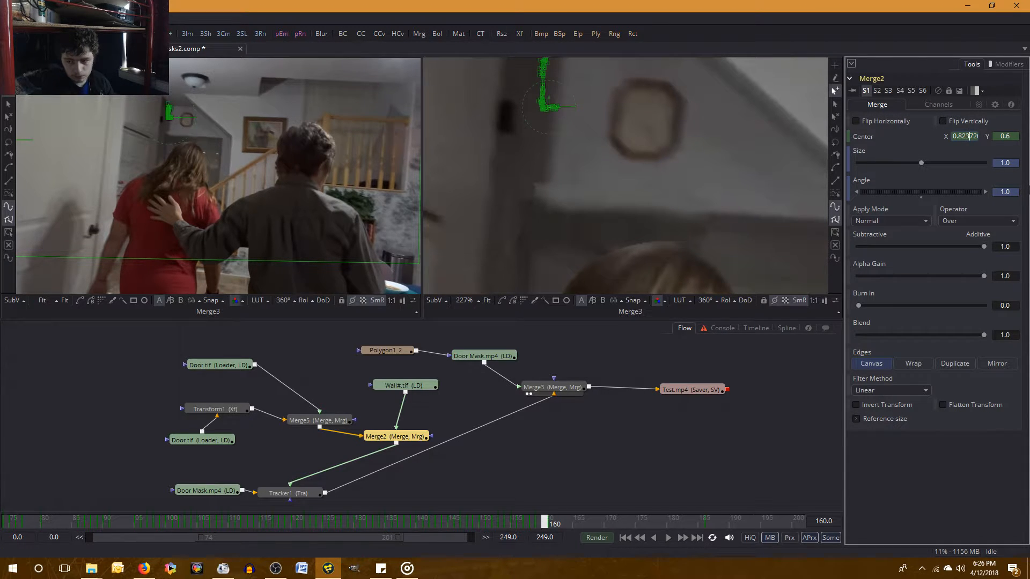
{"action": "key", "text": "BackSpace"}
{"action": "key", "text": "Delete"}
{"action": "key", "text": "Delete"}
{"action": "key", "text": "Delete"}
{"action": "key", "text": "Delete"}
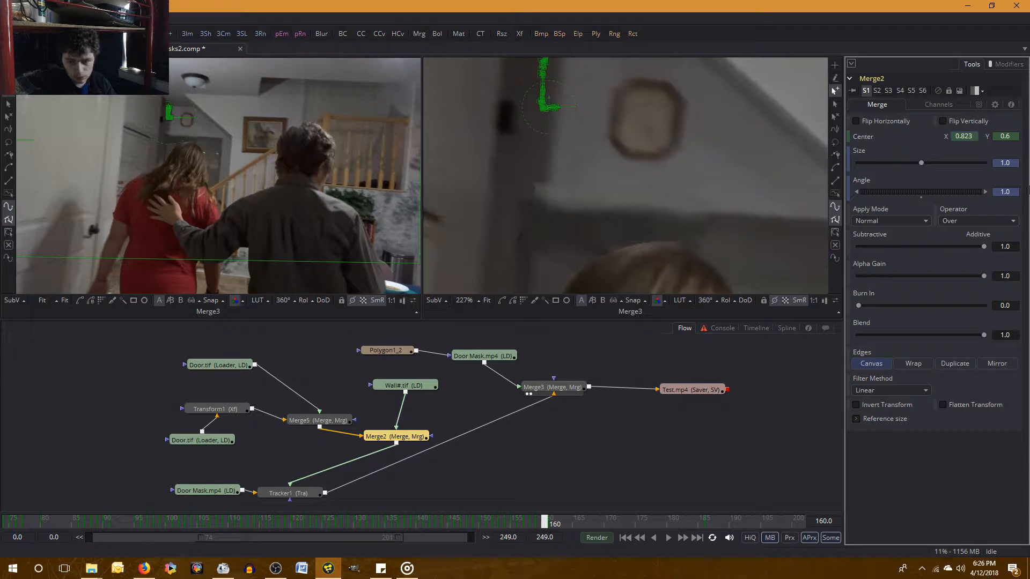
{"action": "key", "text": "BackSpace"}
{"action": "type", "text": "4"}
{"action": "key", "text": "Tab"}
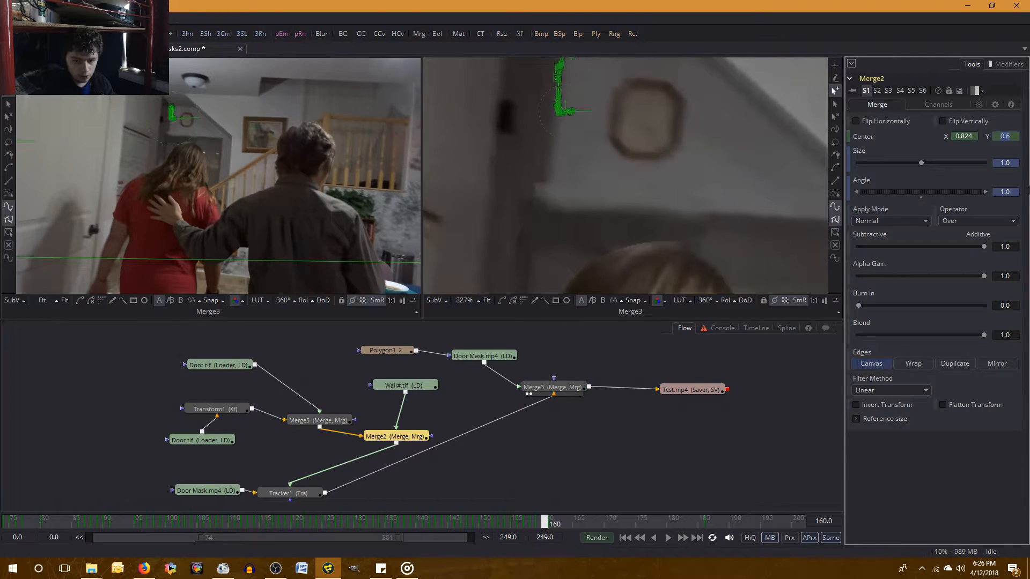
Set Merge2's Center X to 0.826 at frame 160 and compare the result with frame 159.
{"action": "left_click", "coordinate": [975, 137]}
{"action": "key", "text": "BackSpace"}
{"action": "type", "text": "6"}
{"action": "key", "text": "Return"}
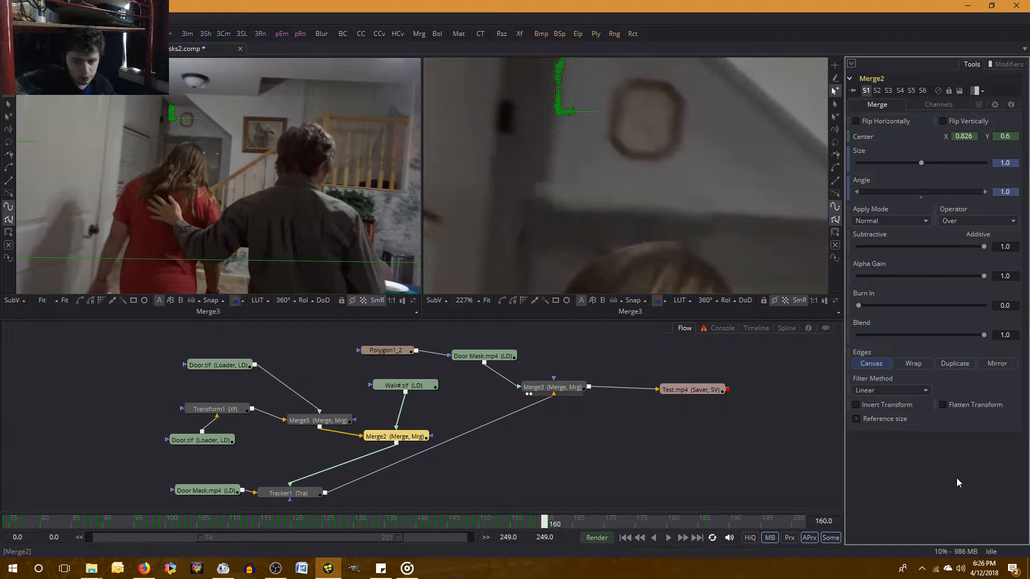
{"action": "key", "text": "Left"}
{"action": "key", "text": "Right"}
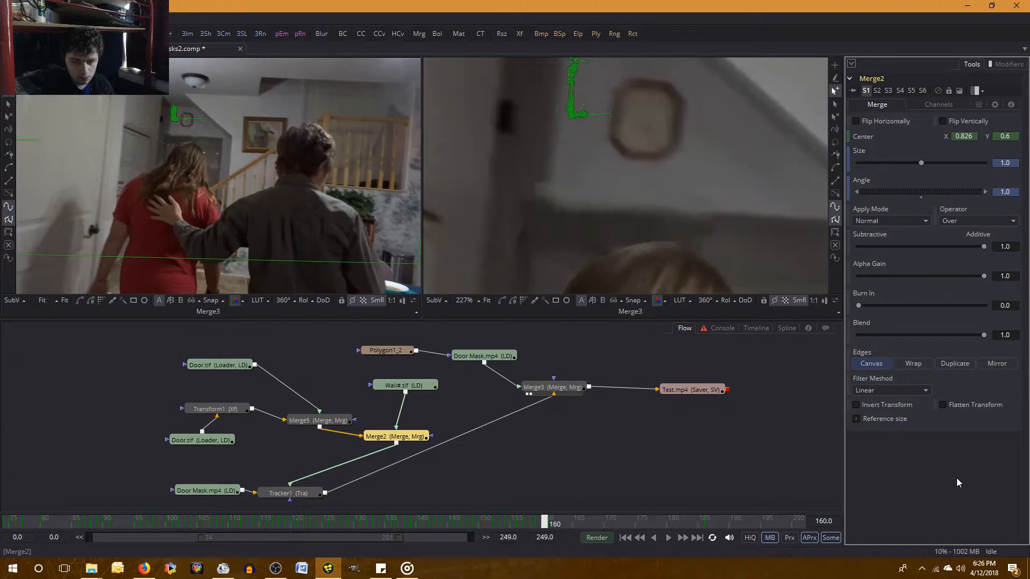
{"action": "key", "text": "Left"}
{"action": "key", "text": "Right"}
{"action": "key", "text": "Left"}
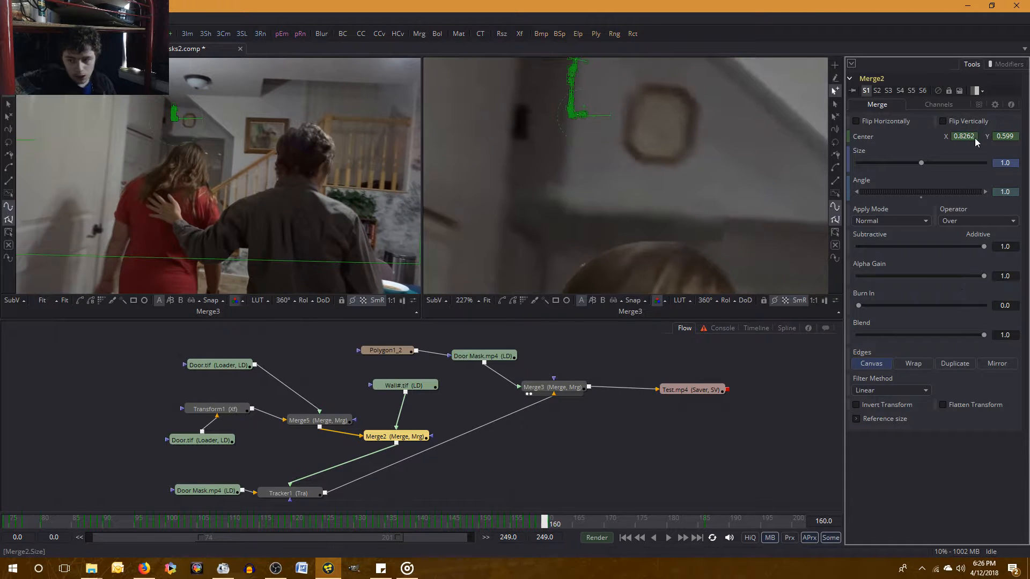
Set Merge2's Center X to 0.8255 at frame 160 and compare the result with frame 159.
{"action": "key", "text": "Right"}
{"action": "left_click", "coordinate": [976, 136]}
{"action": "key", "text": "BackSpace"}
{"action": "type", "text": "55"}
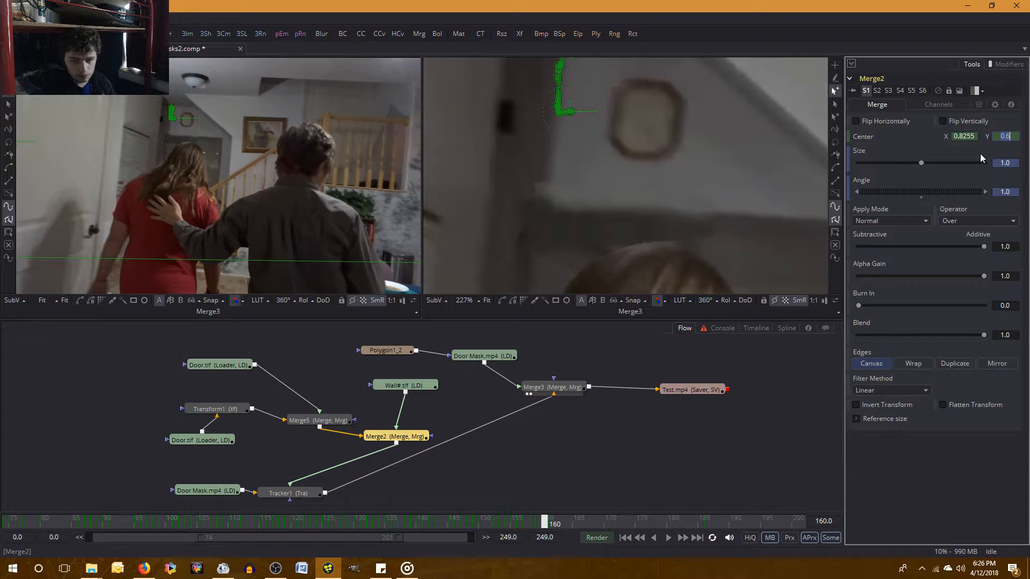
{"action": "key", "text": "Return"}
{"action": "key", "text": "Left"}
{"action": "key", "text": "Right"}
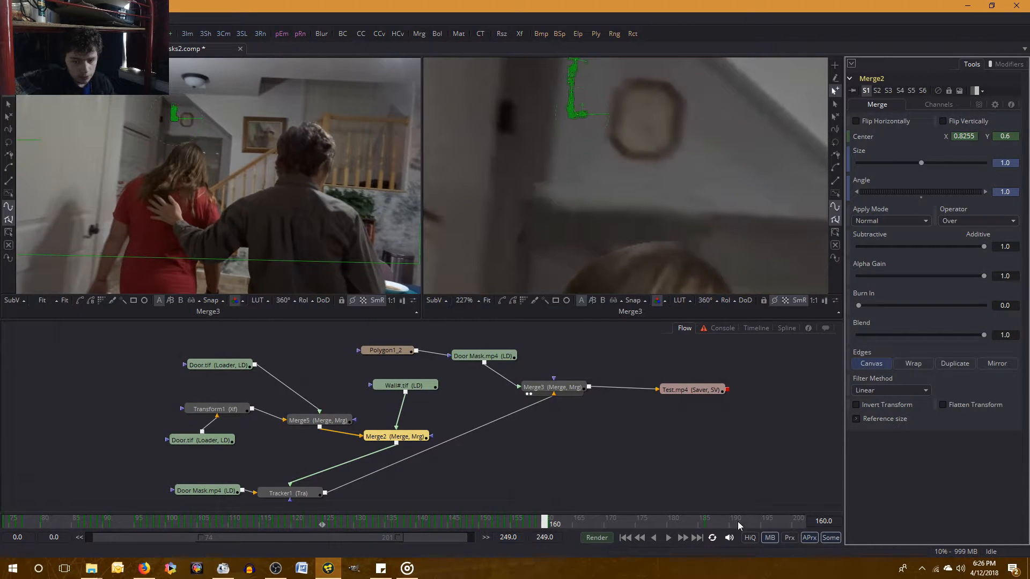
{"action": "key", "text": "Left"}
Step back to frame 155 and forward to frame 160 to examine the wall piece's alignment above the woman's head.
{"action": "left_click_drag", "start_coordinate": [616, 258], "coordinate": [637, 192]}
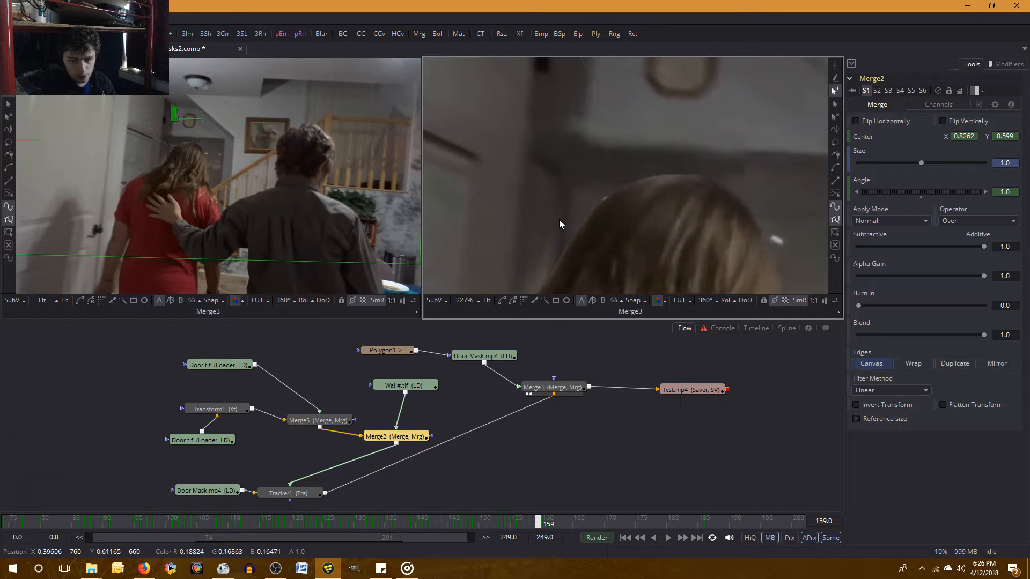
{"action": "key", "text": "Right"}
{"action": "key", "text": "Right"}
{"action": "key", "text": "Left"}
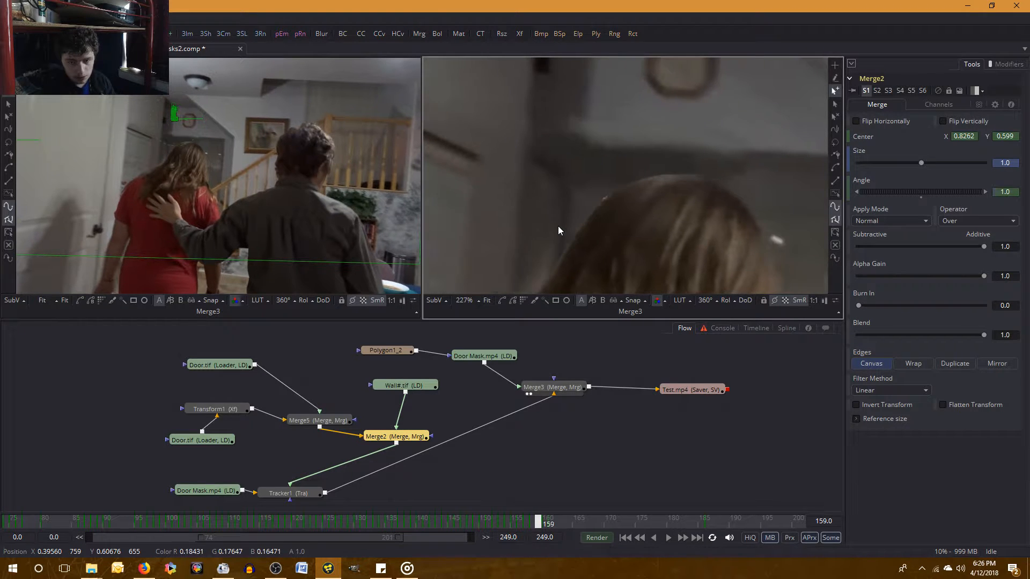
{"action": "key", "text": "Left"}
{"action": "key", "text": "Left"}
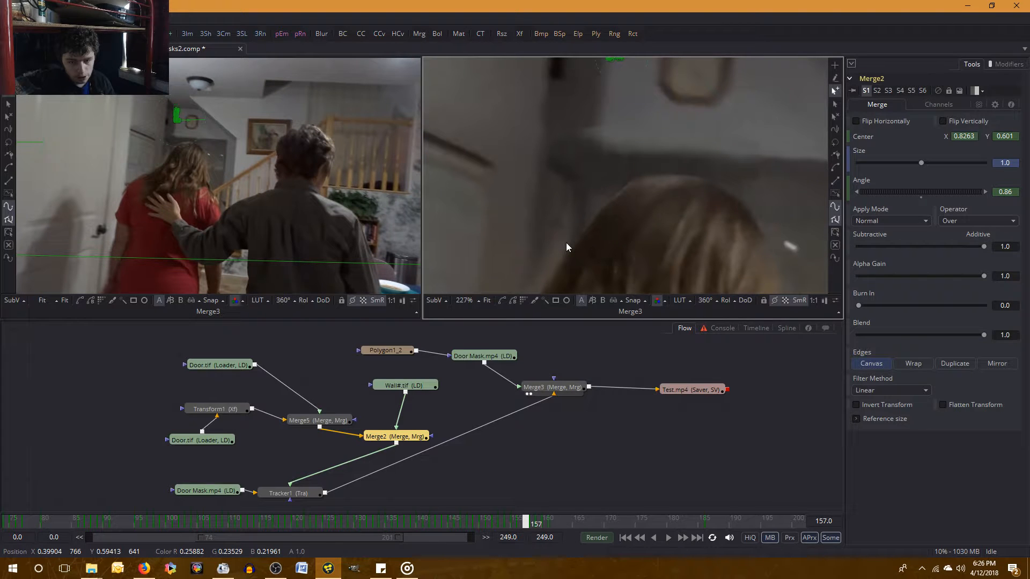
{"action": "key", "text": "Left"}
{"action": "key", "text": "Left"}
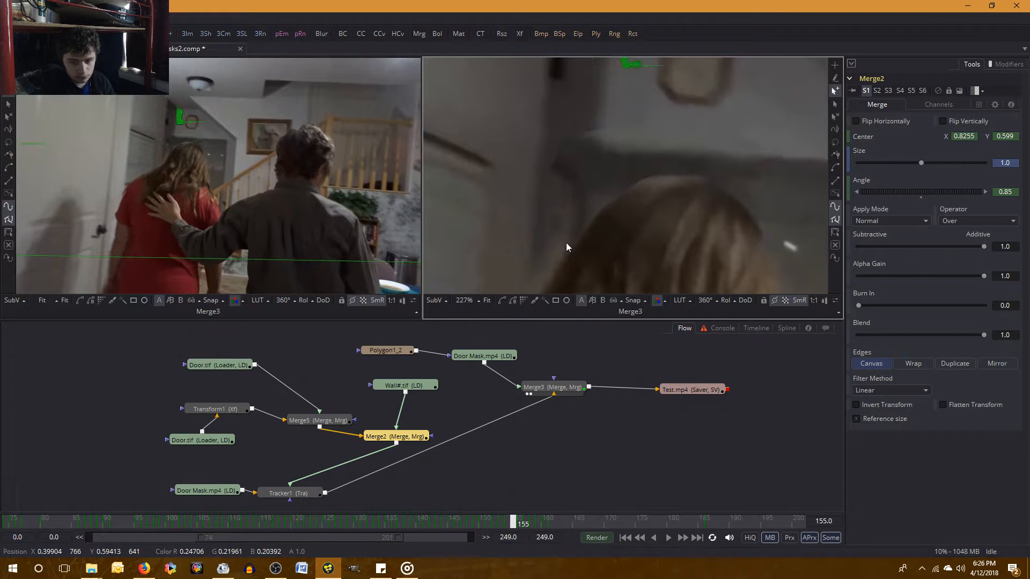
{"action": "key", "text": "Right"}
{"action": "key", "text": "Right"}
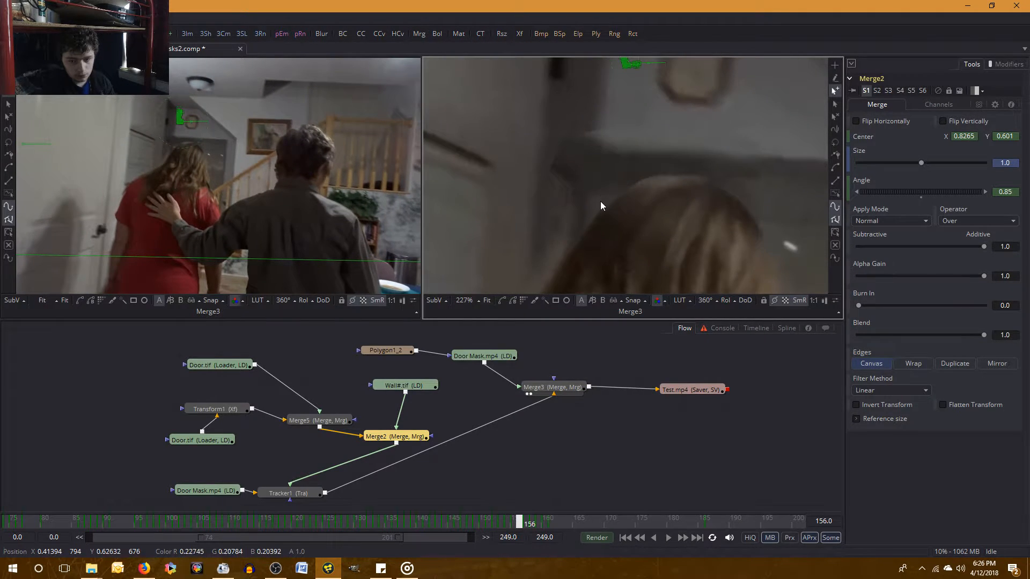
{"action": "key", "text": "Right"}
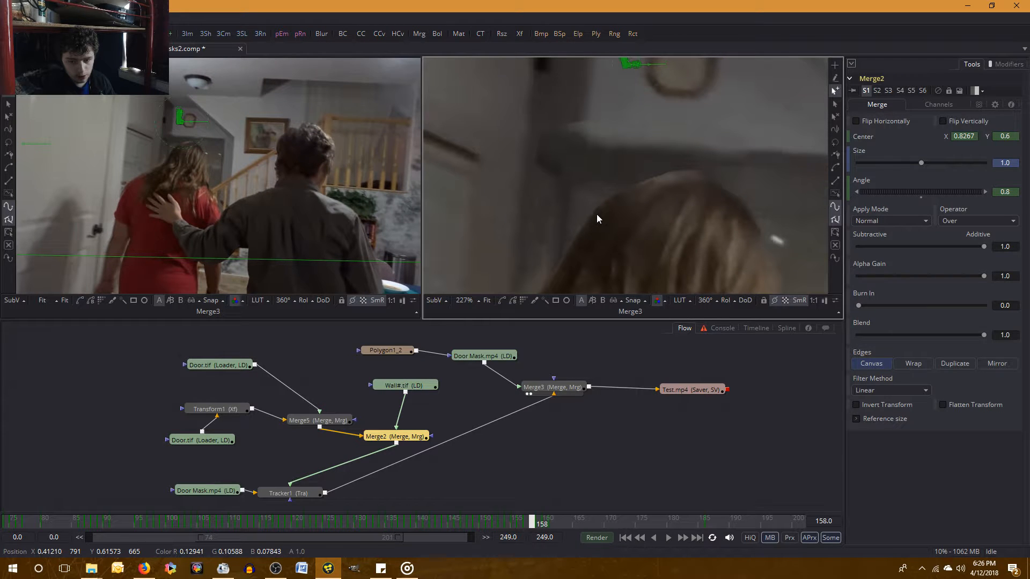
{"action": "key", "text": "Right"}
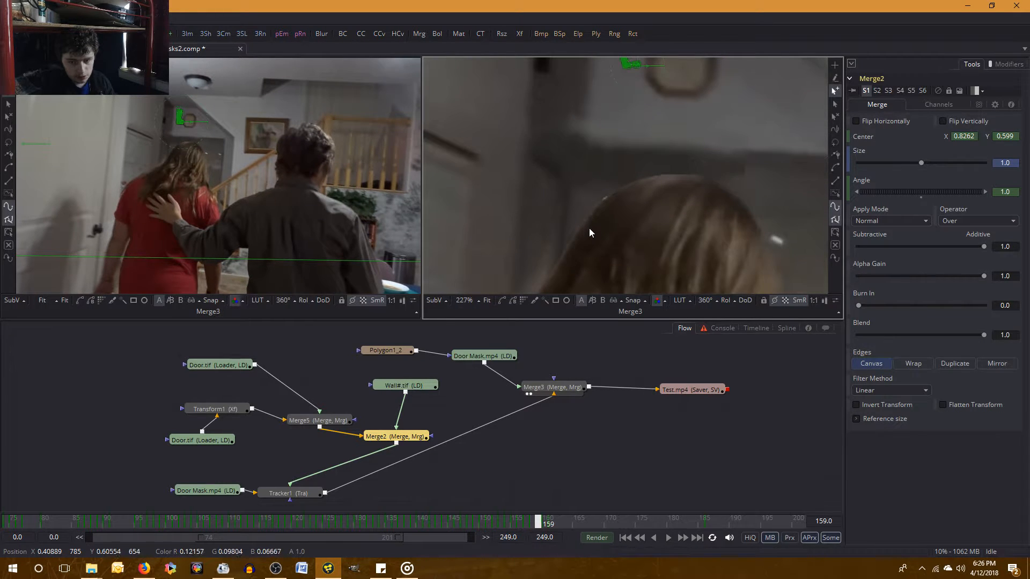
{"action": "key", "text": "Right"}
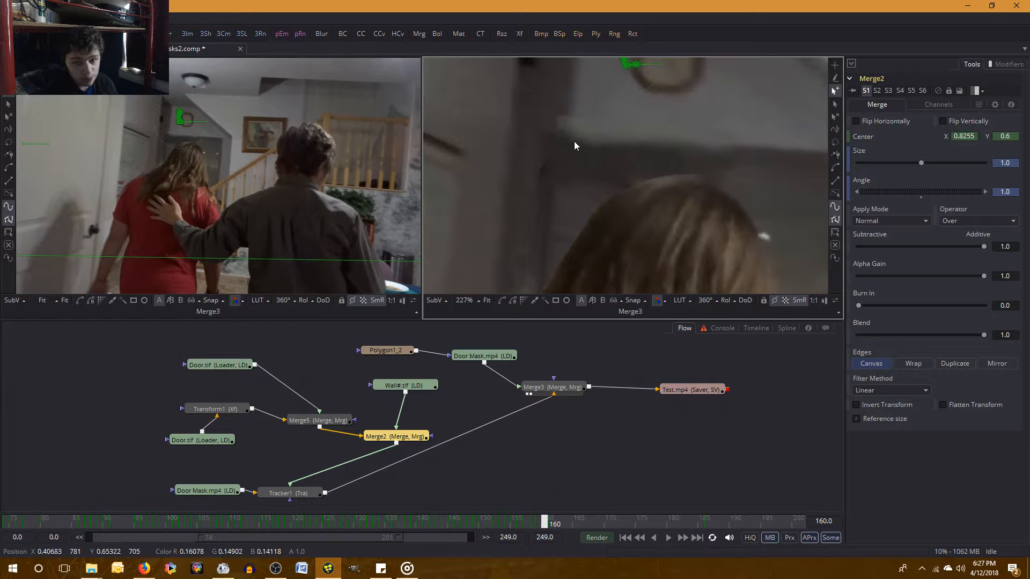
{"action": "left_click_drag", "start_coordinate": [587, 85], "coordinate": [566, 135]}
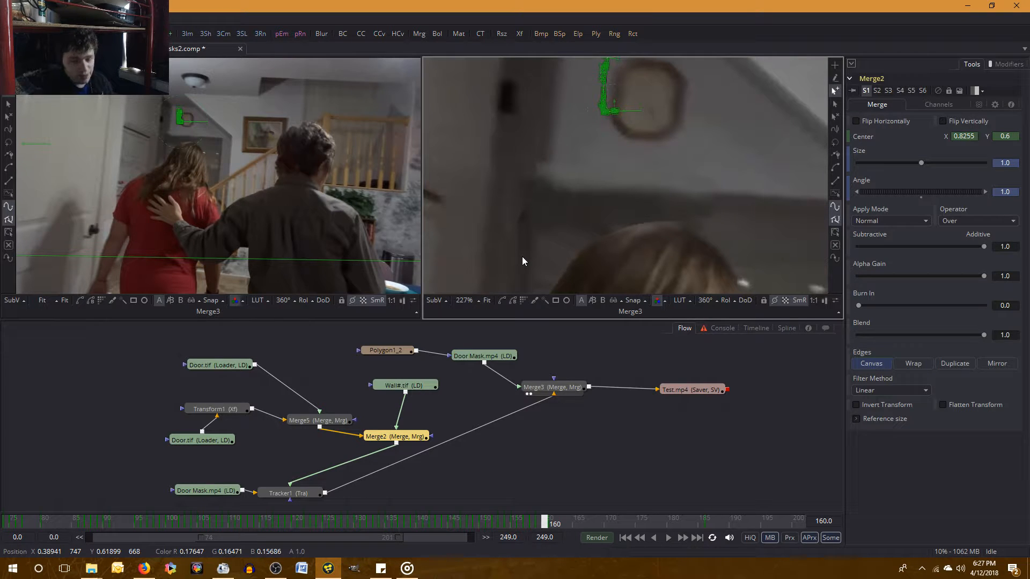
Save the composition.
{"action": "key", "text": "ctrl+s"}
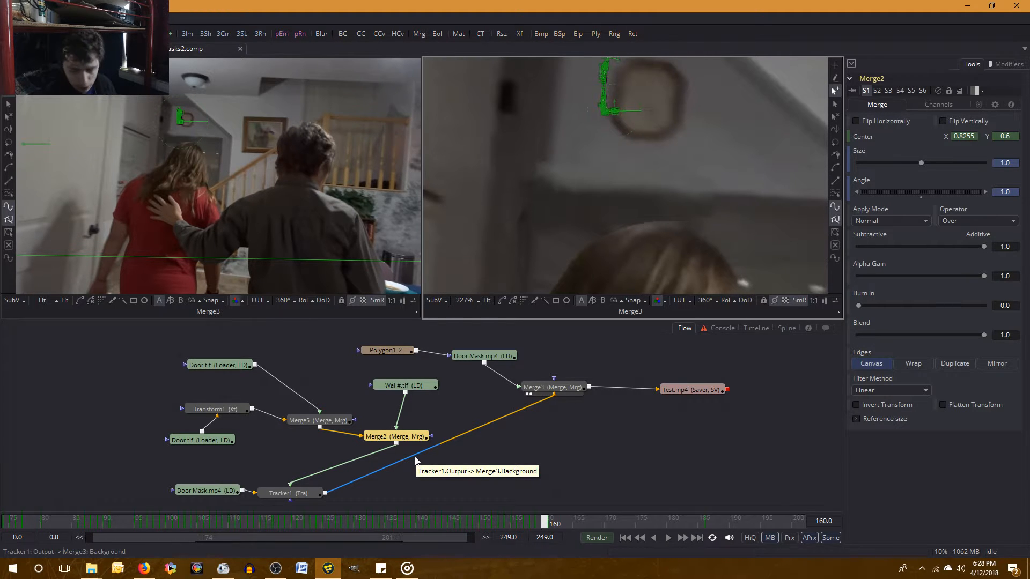
Check the broadcast in OBS and the live dashboard in Firefox, and return to the composition in Fusion.
{"action": "left_click", "coordinate": [275, 569]}
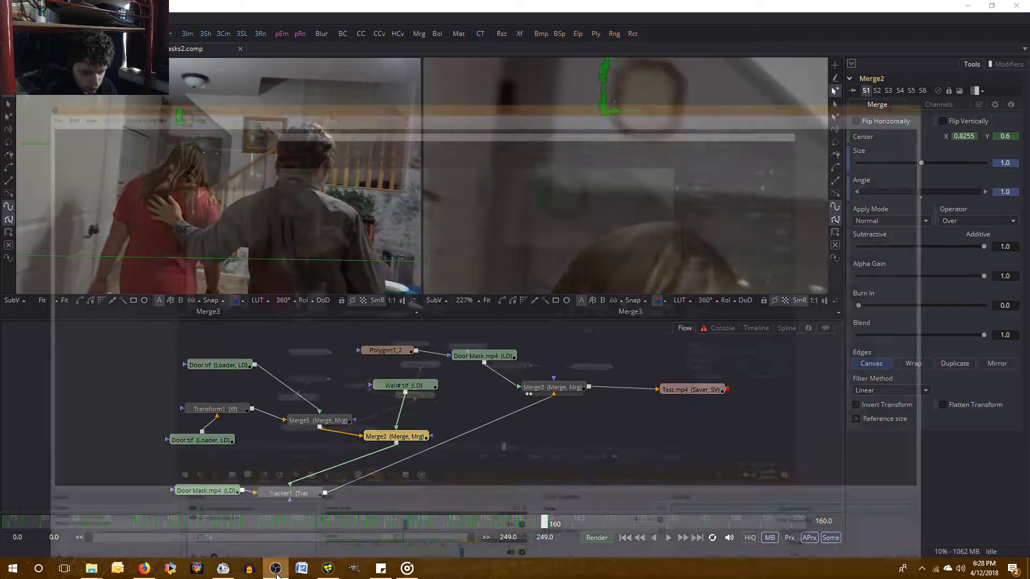
{"action": "left_click", "coordinate": [277, 573]}
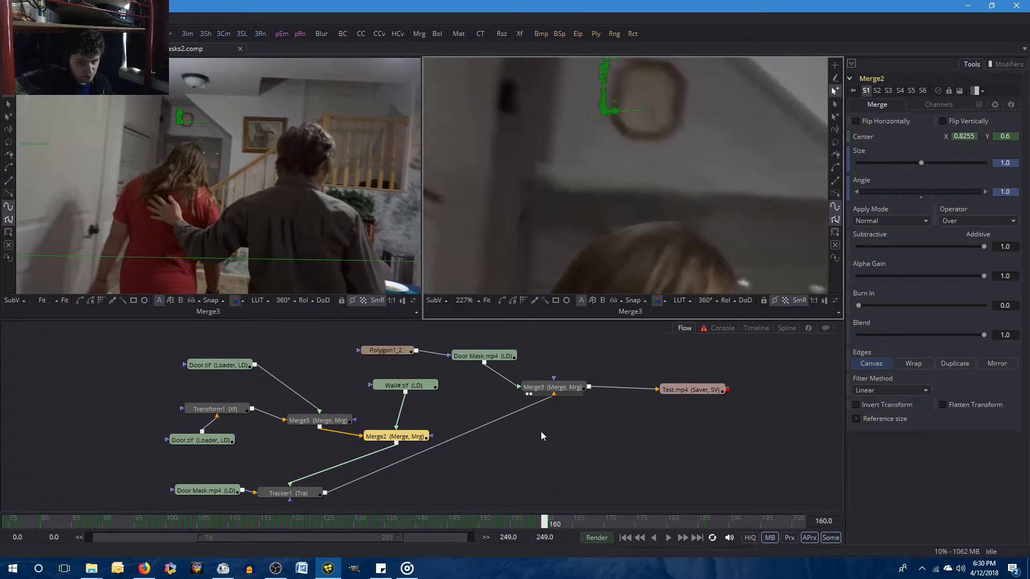
{"action": "left_click", "coordinate": [273, 570]}
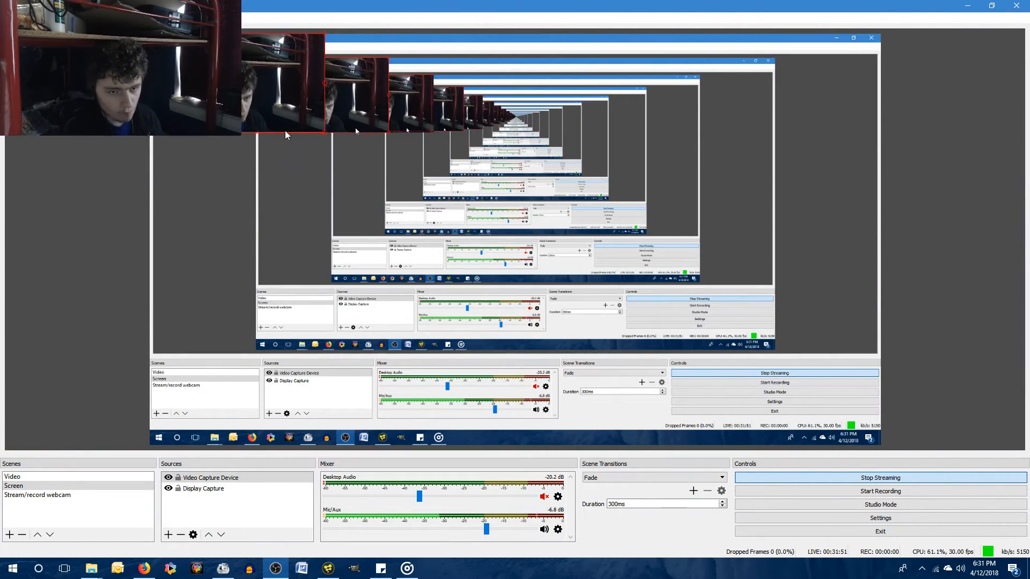
{"action": "left_click_drag", "start_coordinate": [285, 130], "coordinate": [242, 102]}
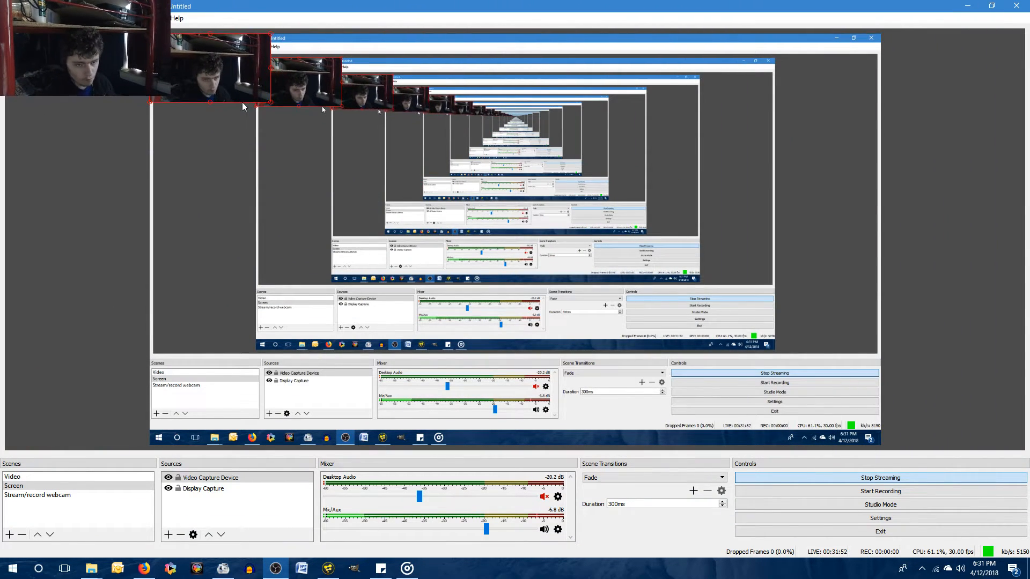
{"action": "left_click", "coordinate": [322, 570]}
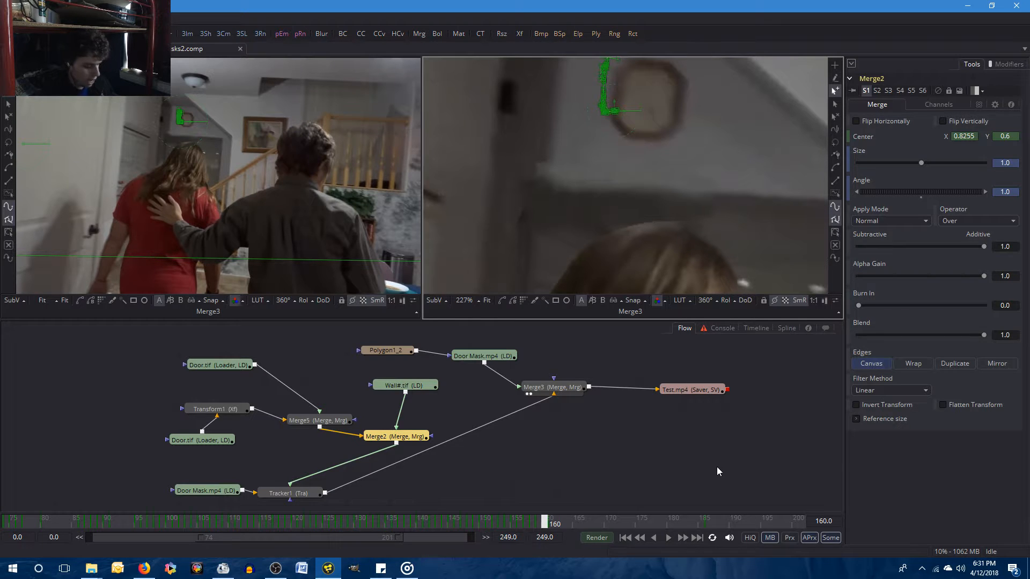
{"action": "left_click", "coordinate": [149, 573]}
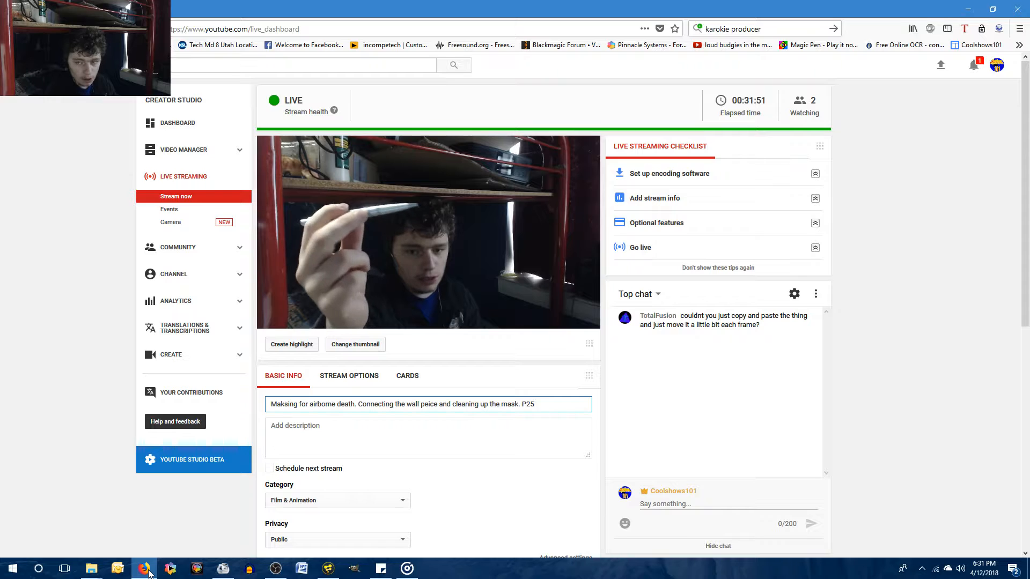
{"action": "left_click", "coordinate": [149, 572]}
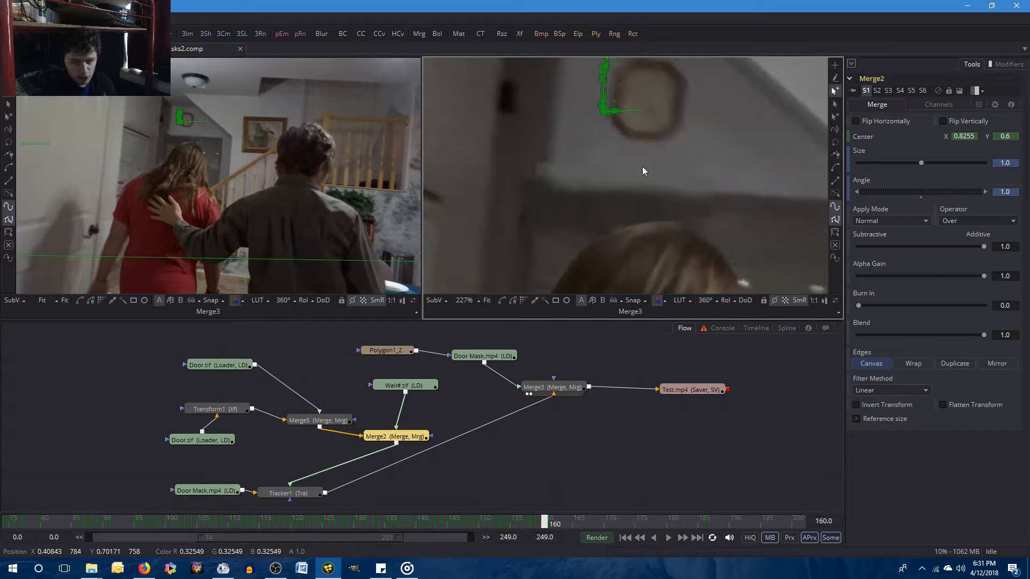
Compare frames 160 and 161 repeatedly to examine the wall piece's shift above the woman's head.
{"action": "key", "text": "Right"}
{"action": "key", "text": "Left"}
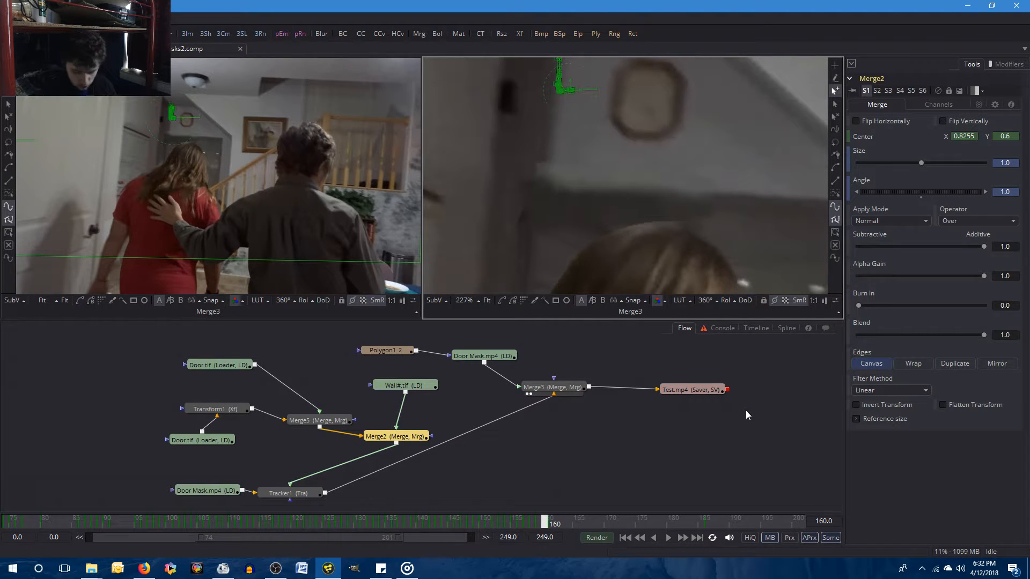
{"action": "key", "text": "Right"}
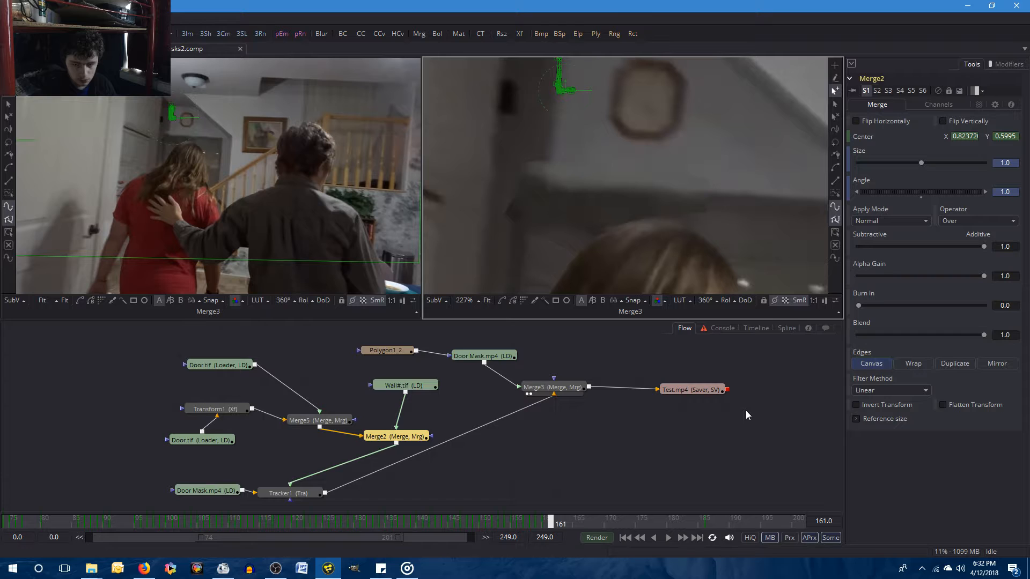
{"action": "key", "text": "Left"}
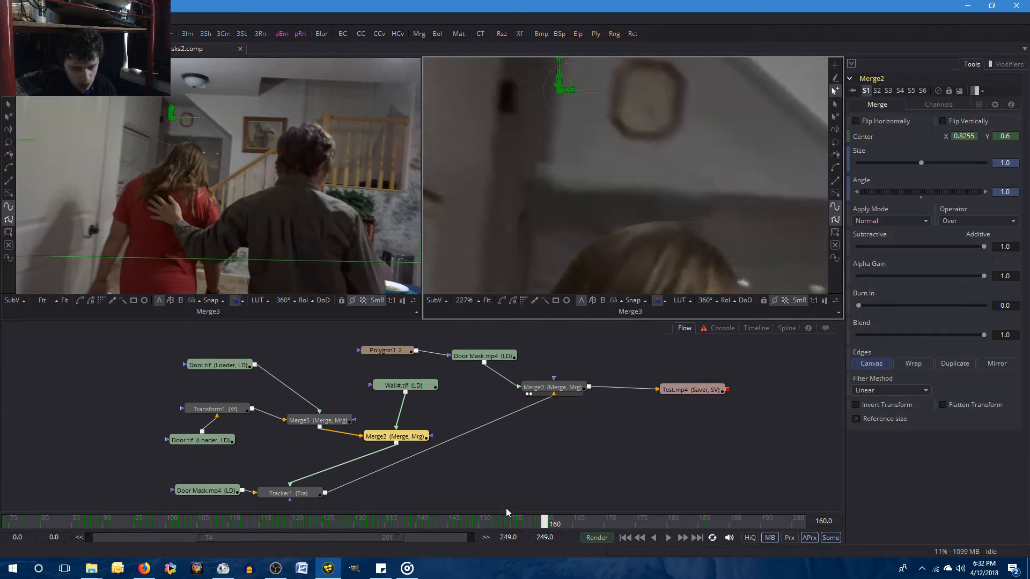
{"action": "key", "text": "Right"}
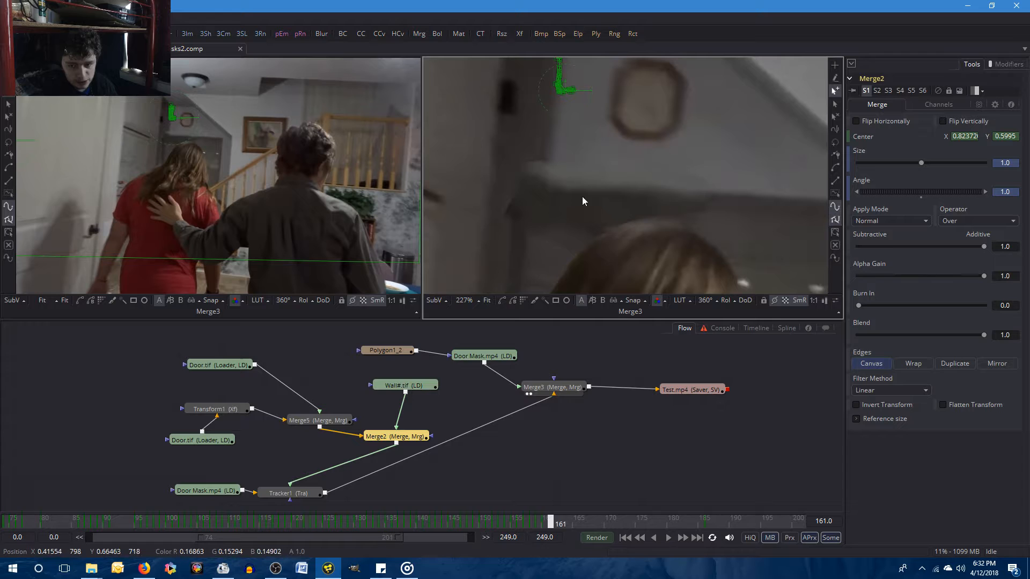
{"action": "key", "text": "Left"}
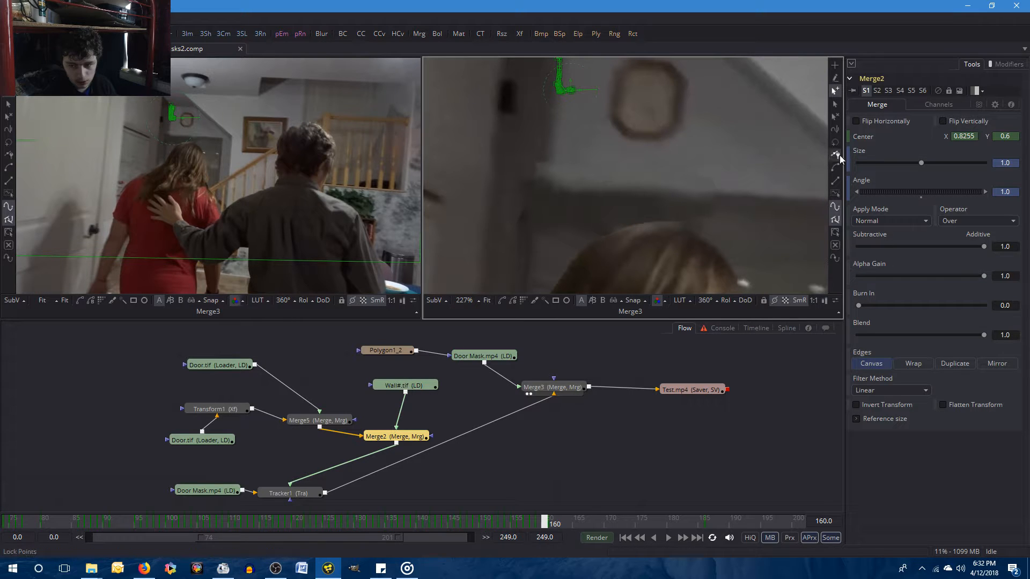
{"action": "key", "text": "Right"}
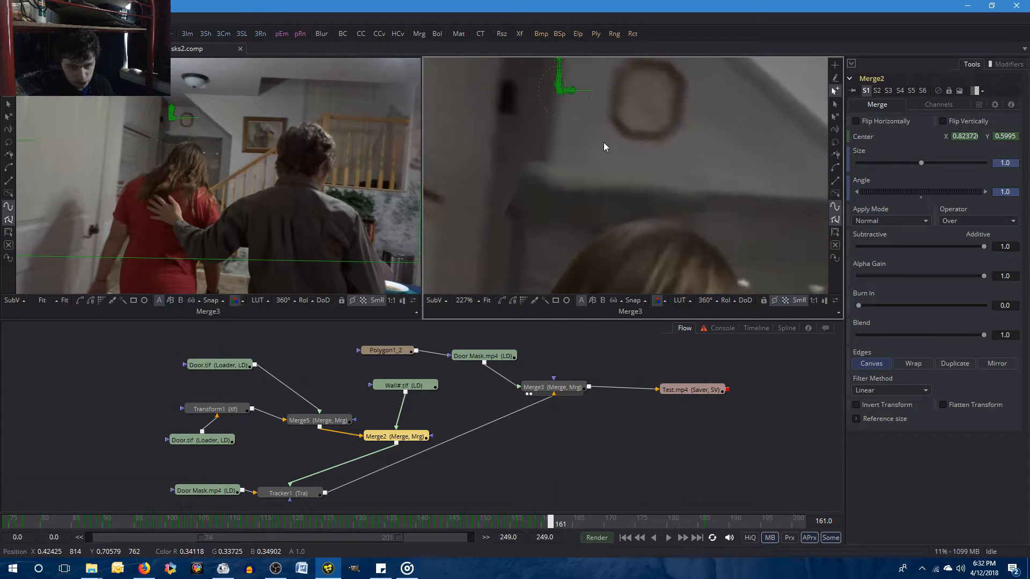
{"action": "key", "text": "Left"}
Inspect Tracker1's track points at frames 160 and 161, and return to Merge2's settings.
{"action": "left_click", "coordinate": [287, 494]}
{"action": "scroll", "coordinate": [349, 412], "scroll_direction": "down", "scroll_amount": 1}
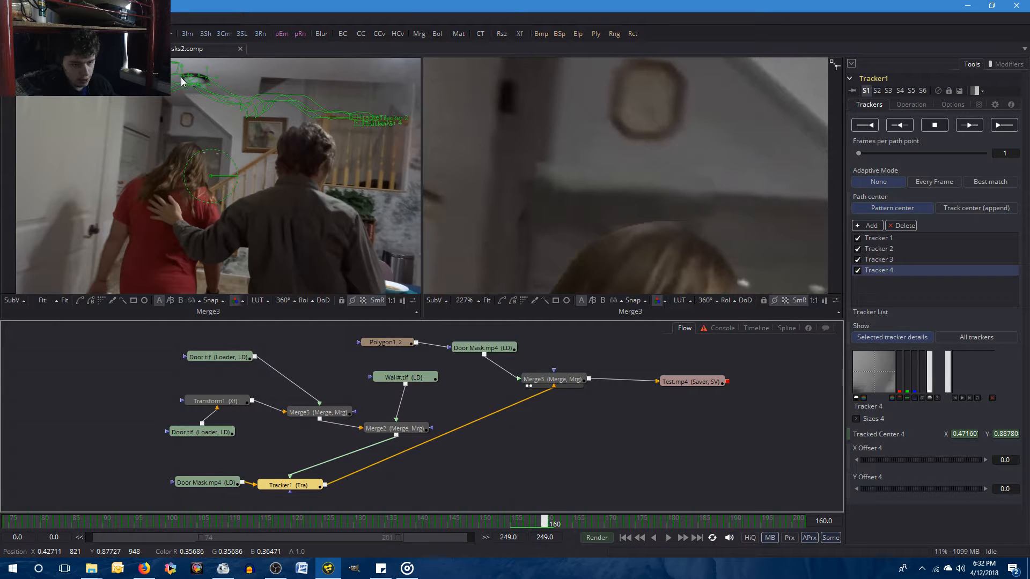
{"action": "key", "text": "Right"}
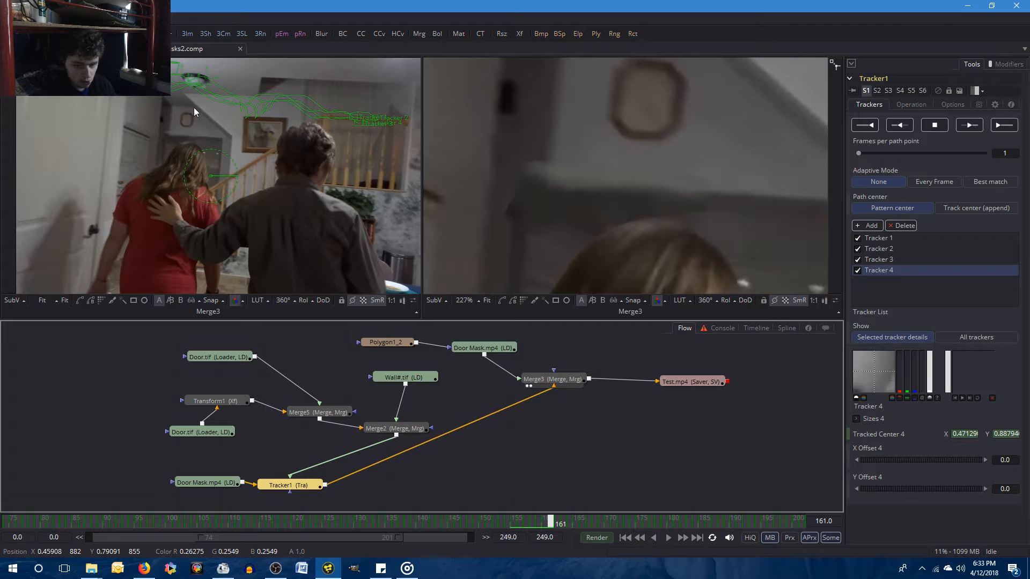
{"action": "left_click", "coordinate": [389, 431]}
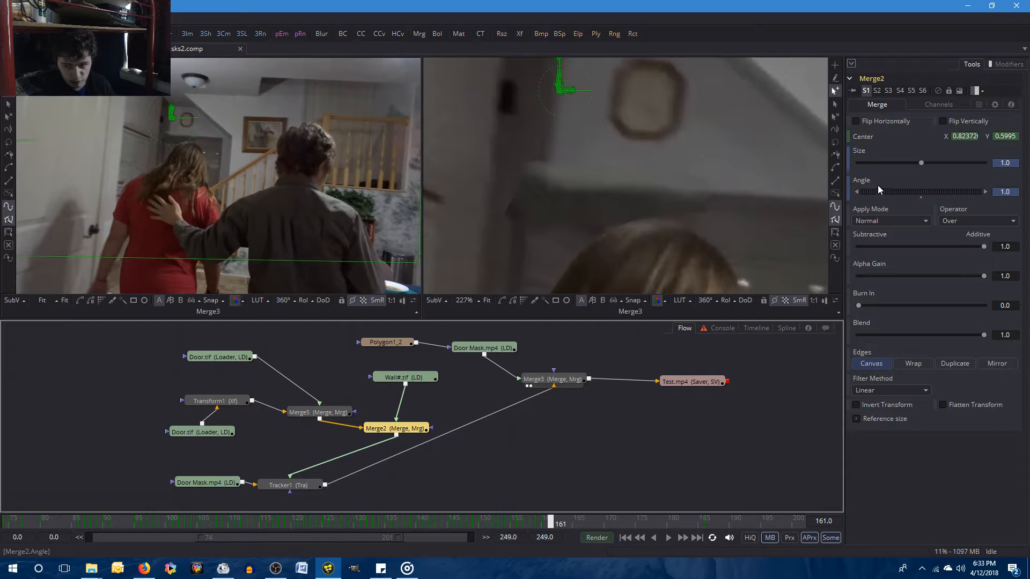
Copy Merge2's Center X value of 0.8255 from frame 160 to frame 161.
{"action": "key", "text": "Left"}
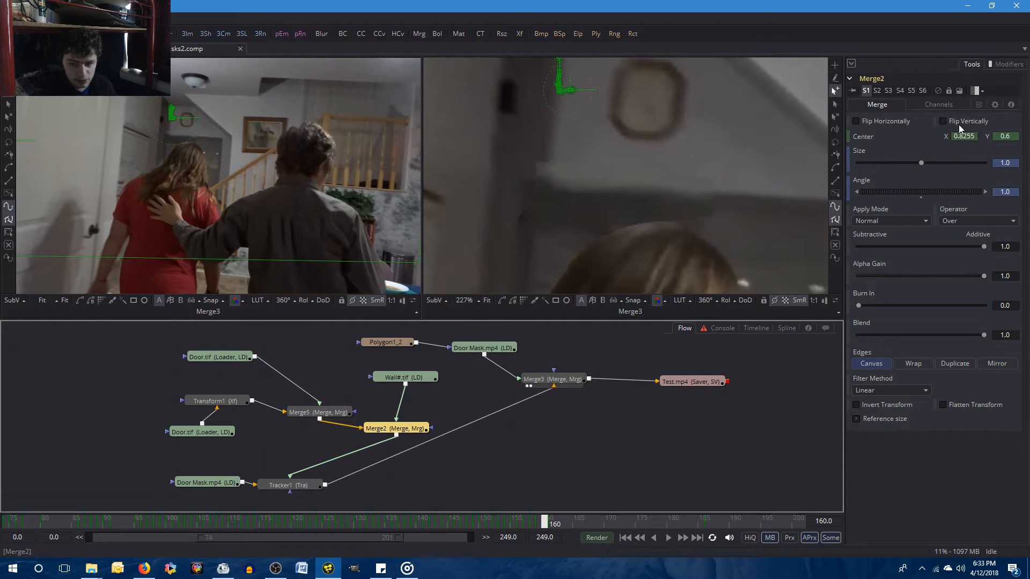
{"action": "double_click", "coordinate": [963, 136]}
{"action": "right_click", "coordinate": [962, 138]}
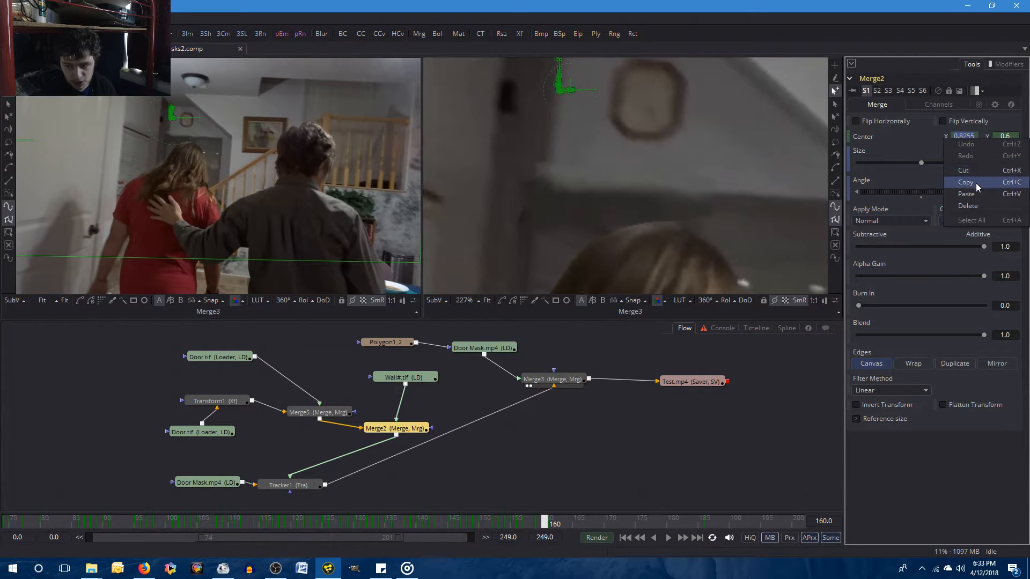
{"action": "left_click", "coordinate": [976, 182]}
{"action": "key", "text": "Right"}
{"action": "right_click", "coordinate": [967, 138]}
{"action": "left_click", "coordinate": [969, 188]}
{"action": "key", "text": "Left"}
{"action": "key", "text": "]"}
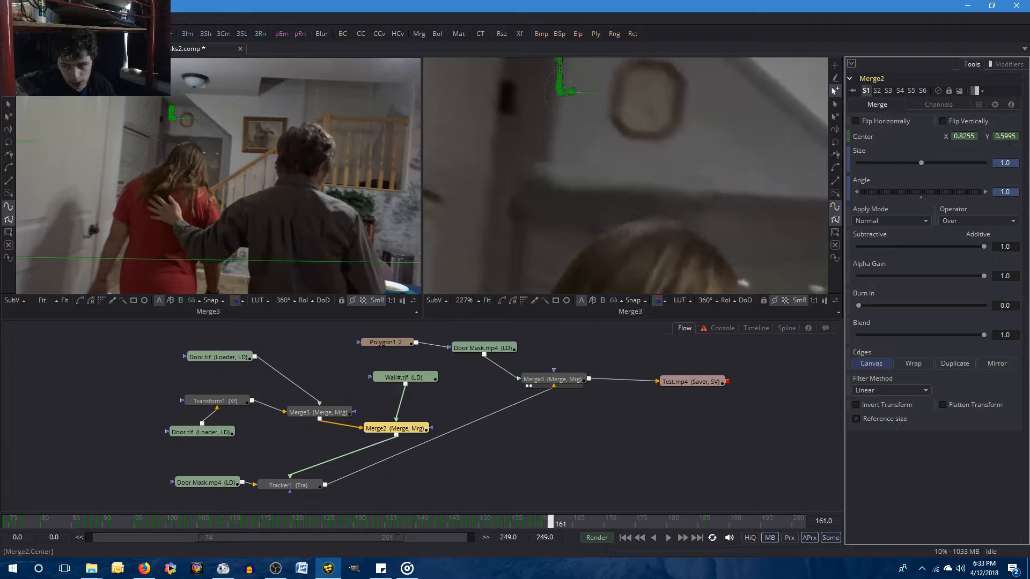
Set Merge2's Center Y to 0.6 at frame 161 and compare the result with frame 160.
{"action": "left_click_drag", "start_coordinate": [1004, 141], "coordinate": [1028, 143]}
{"action": "key", "text": "BackSpace"}
{"action": "key", "text": "BackSpace"}
{"action": "key", "text": "BackSpace"}
{"action": "type", "text": ".6"}
{"action": "key", "text": "Return"}
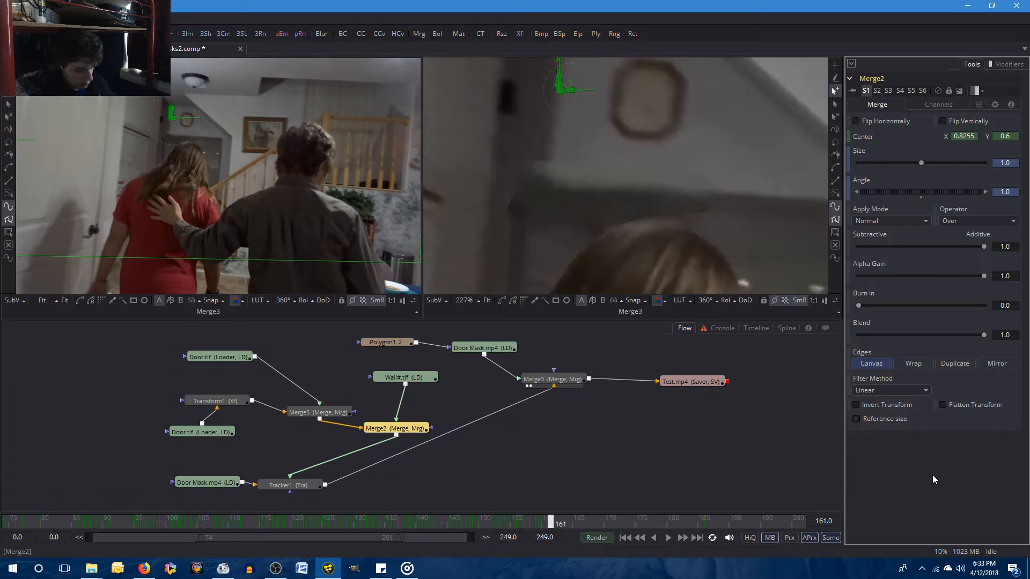
{"action": "key", "text": "["}
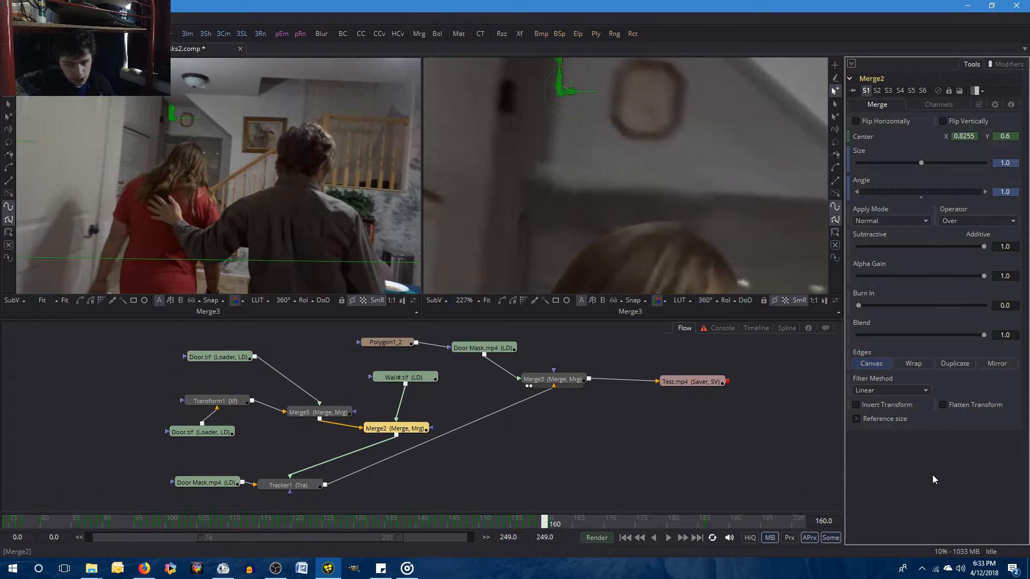
{"action": "key", "text": "bracketright"}
{"action": "key", "text": "bracketleft"}
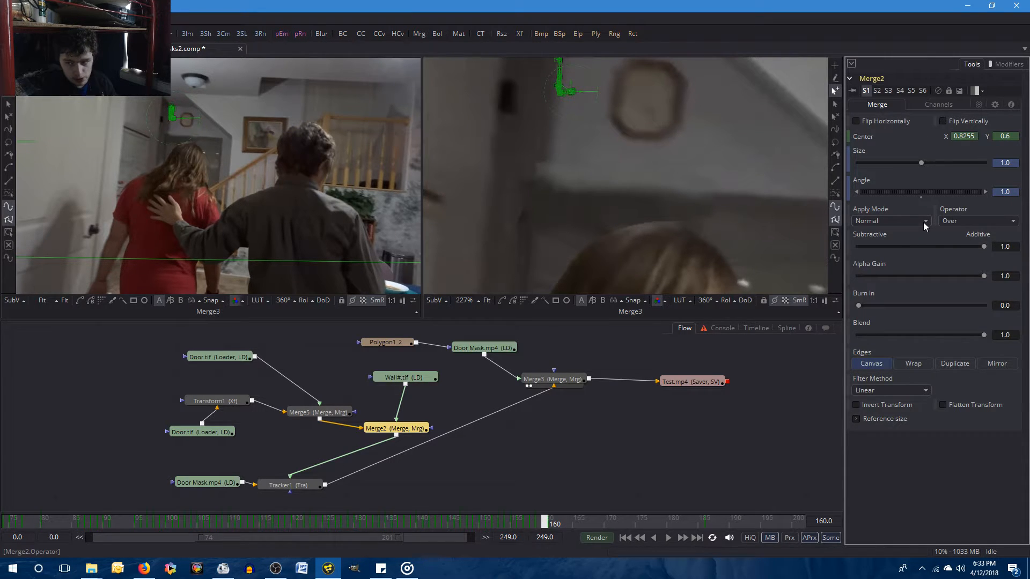
{"action": "key", "text": "bracketright"}
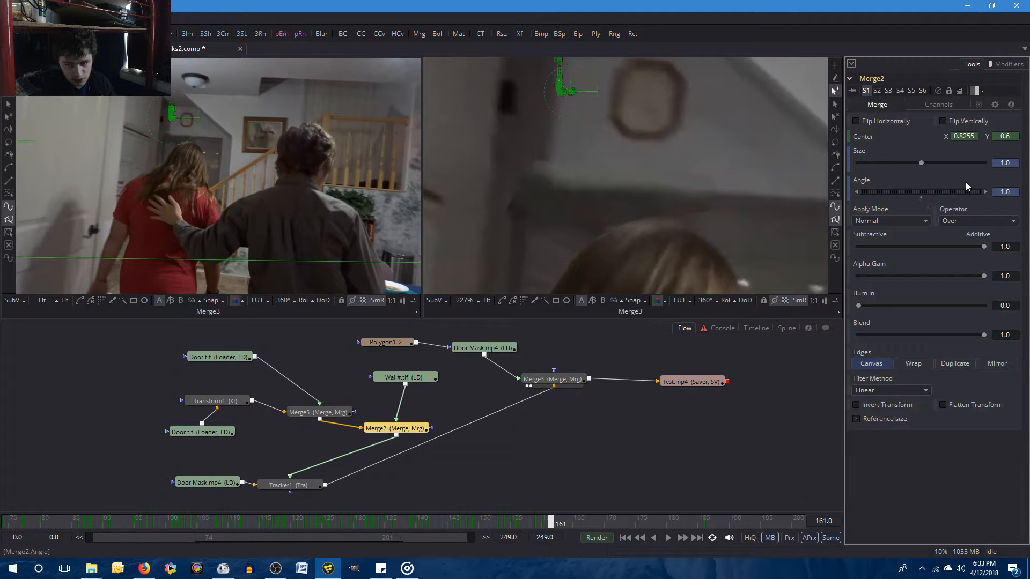
Set Merge2's Center Y to 0.598 at frame 161.
{"action": "left_click", "coordinate": [1014, 137]}
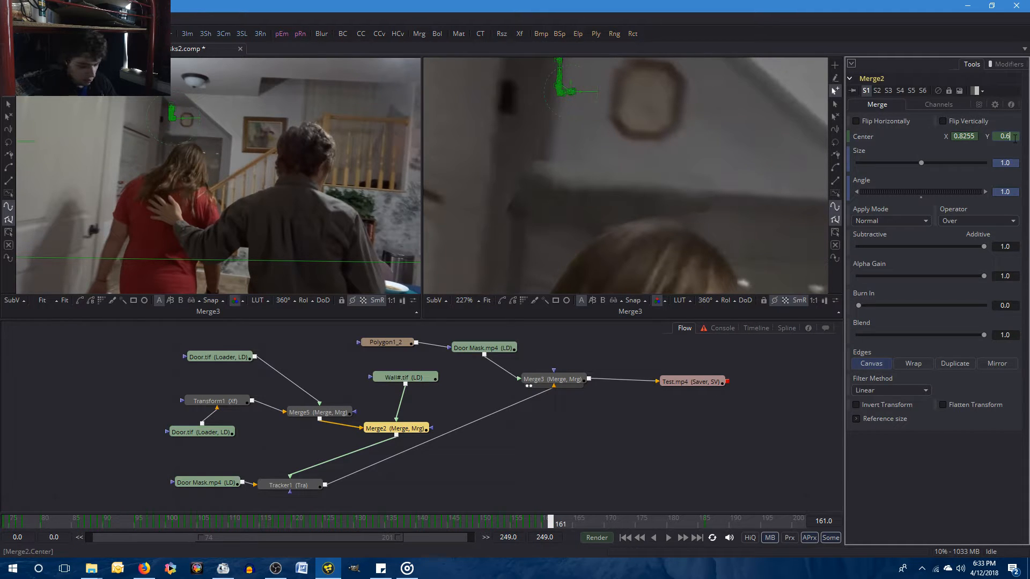
{"action": "type", "text": "0.598"}
{"action": "key", "text": "Tab"}
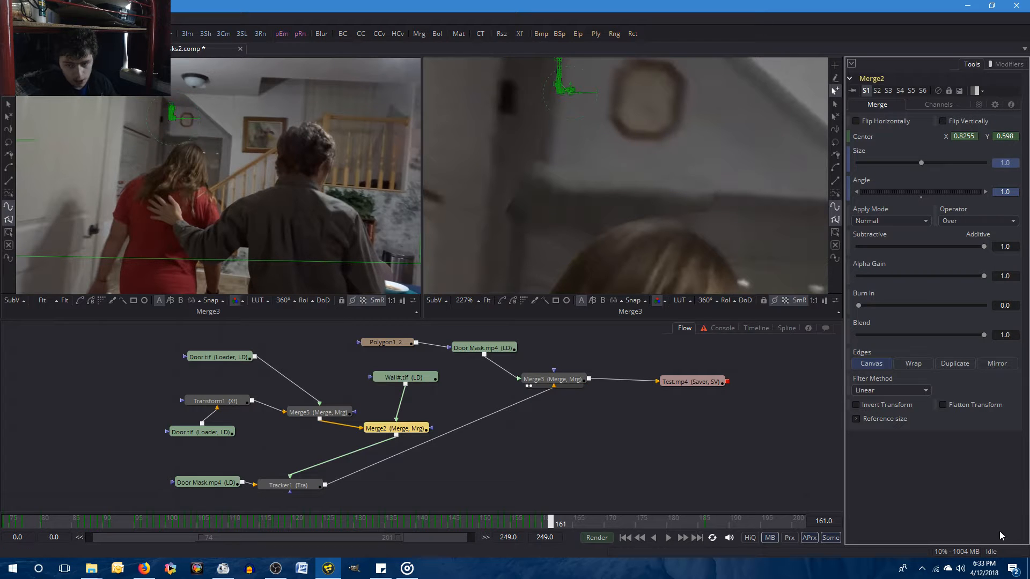
Set Merge2's Center Y to 0.599 at frame 161 and compare the result with frame 160.
{"action": "left_click", "coordinate": [1017, 134]}
{"action": "key", "text": "BackSpace"}
{"action": "type", "text": "9"}
{"action": "key", "text": "Tab"}
{"action": "key", "text": "Left"}
{"action": "key", "text": "Right"}
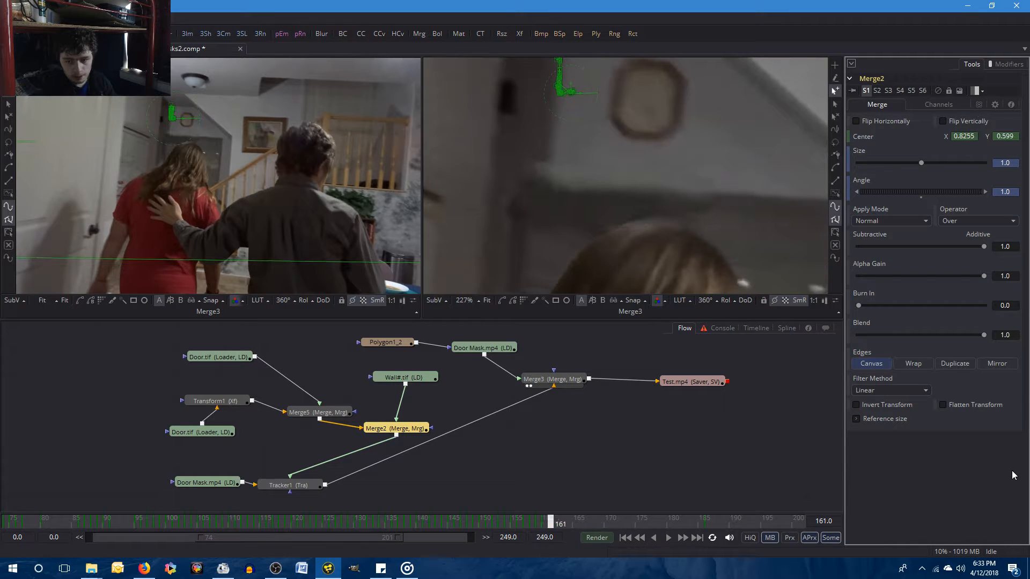
{"action": "key", "text": "Left"}
{"action": "key", "text": "Right"}
{"action": "key", "text": "Left"}
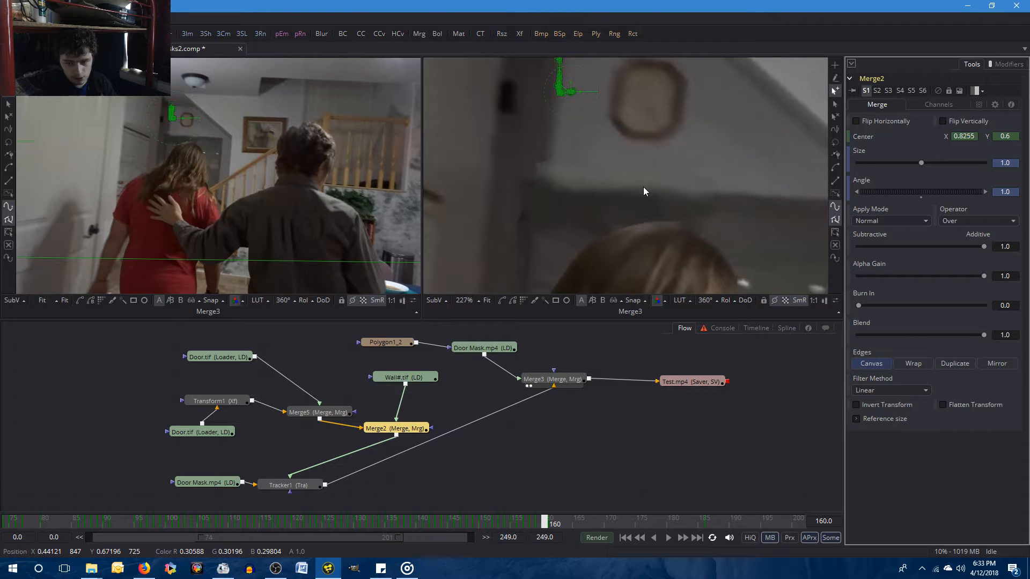
{"action": "key", "text": "Right"}
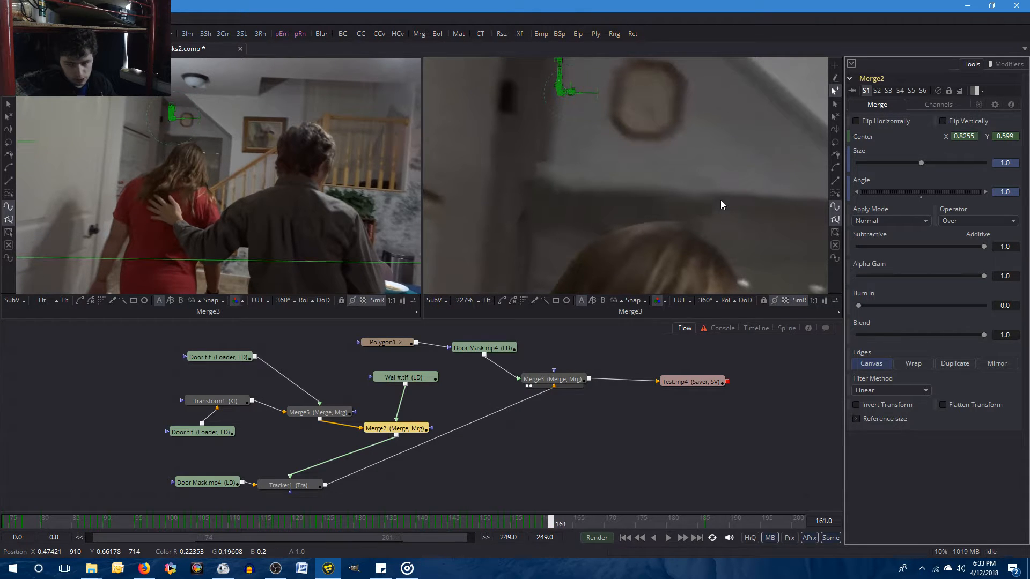
Set Merge2's Center X to 0.8257 at frame 161 and compare the result with frame 160.
{"action": "left_click", "coordinate": [975, 138]}
{"action": "type", "text": "0.8257"}
{"action": "key", "text": "Tab"}
{"action": "left_click", "coordinate": [947, 489]}
{"action": "key", "text": "Left"}
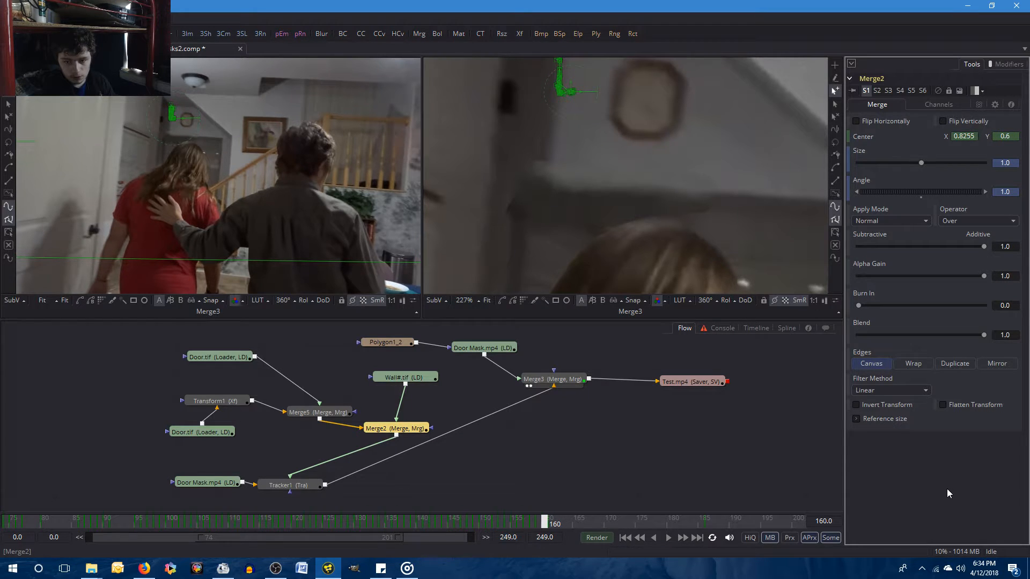
{"action": "key", "text": "Right"}
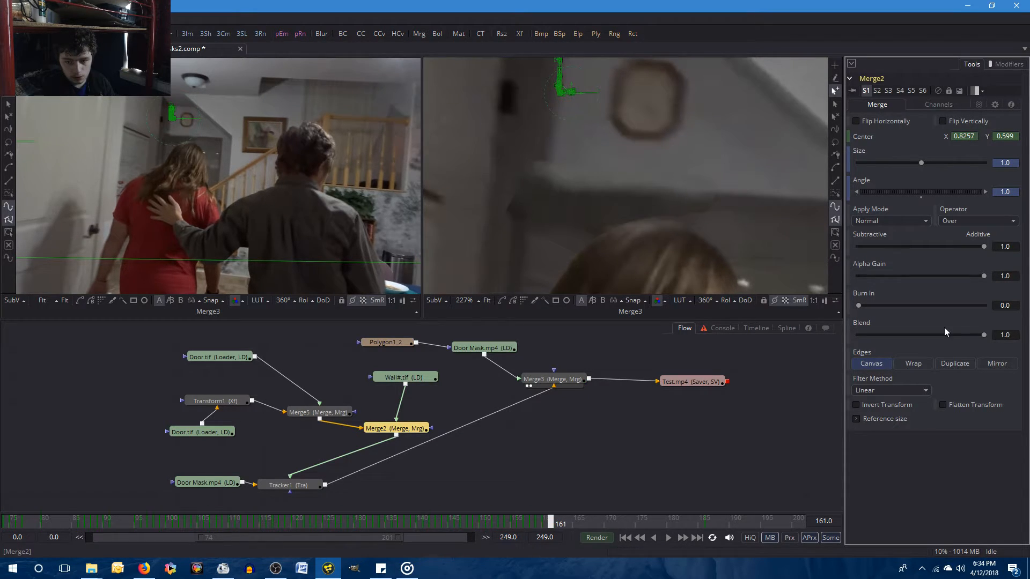
Set Merge2's Center X to 0.8256 at frame 161 and compare the result with frame 160.
{"action": "left_click", "coordinate": [975, 137]}
{"action": "key", "text": "BackSpace"}
{"action": "type", "text": "6"}
{"action": "key", "text": "Tab"}
{"action": "left_click", "coordinate": [953, 457]}
{"action": "key", "text": "Left"}
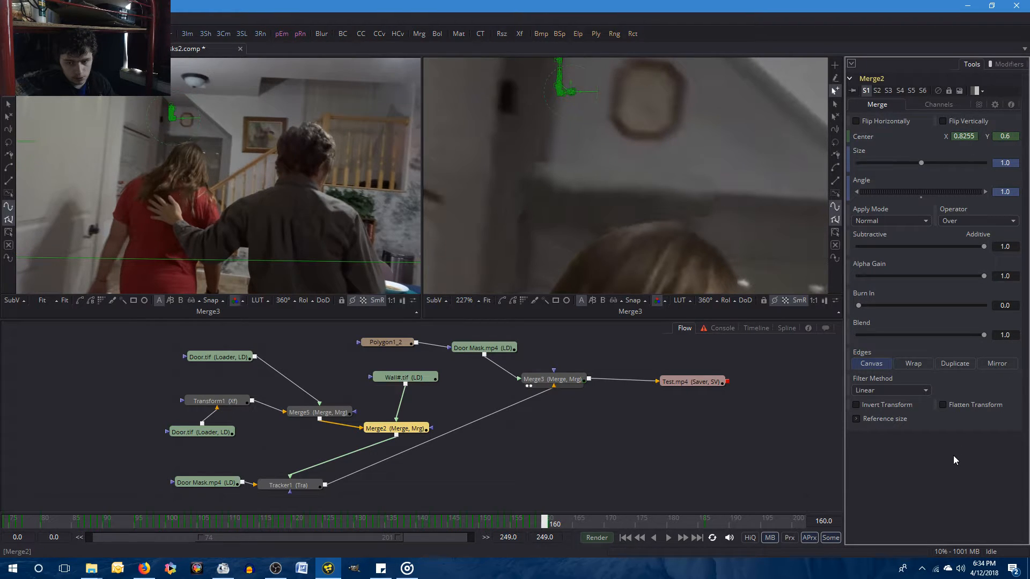
{"action": "key", "text": "Right"}
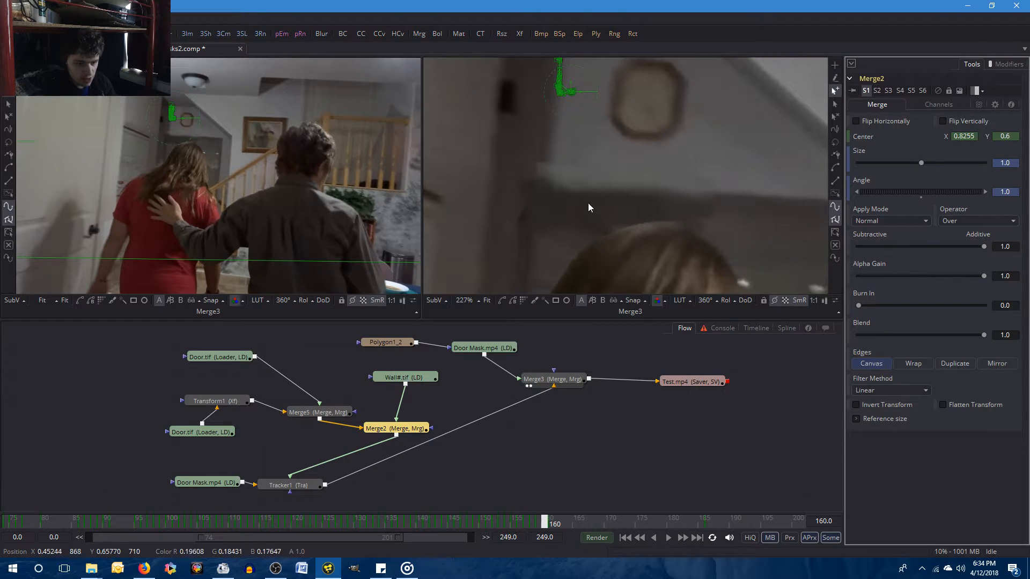
Enlarge the whole-frame Merge3 view to full size and compare frames 160 and 161.
{"action": "left_click", "coordinate": [204, 194]}
{"action": "key", "text": "Left"}
{"action": "key", "text": "F4"}
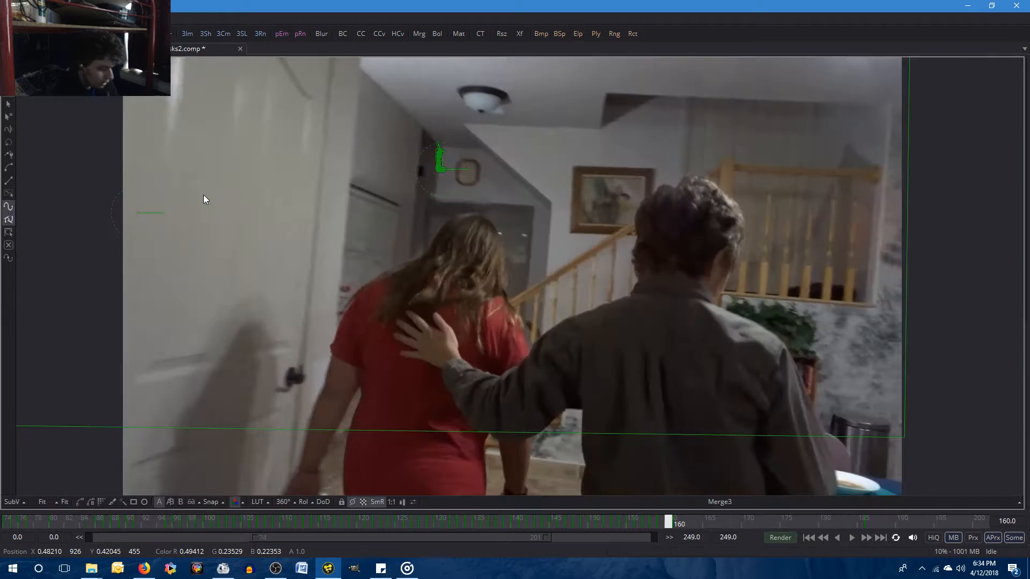
{"action": "key", "text": "Right"}
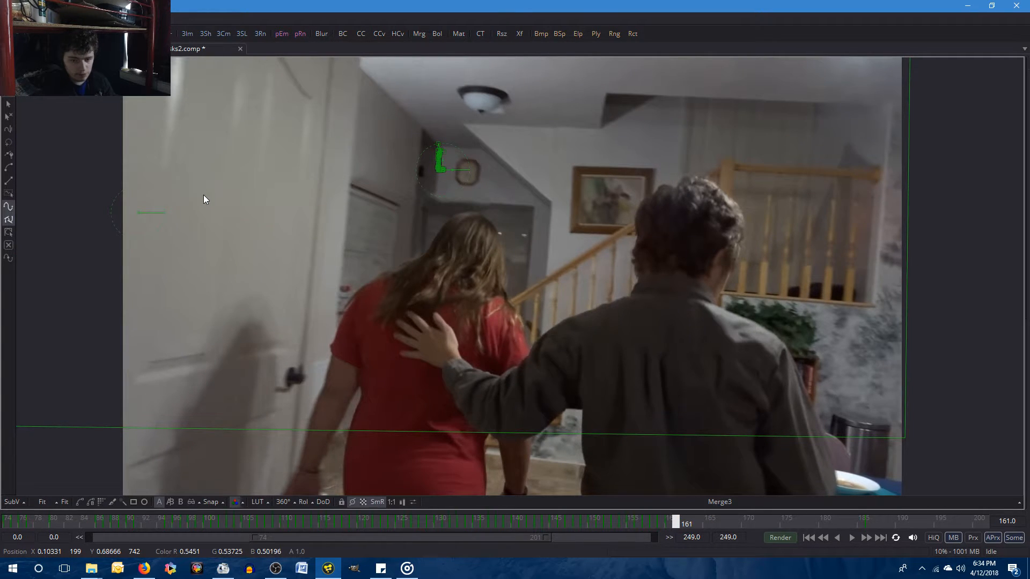
Check frame 160 in the enlarged Merge3 view, restore the full layout and compare it with frame 161.
{"action": "key", "text": "Left"}
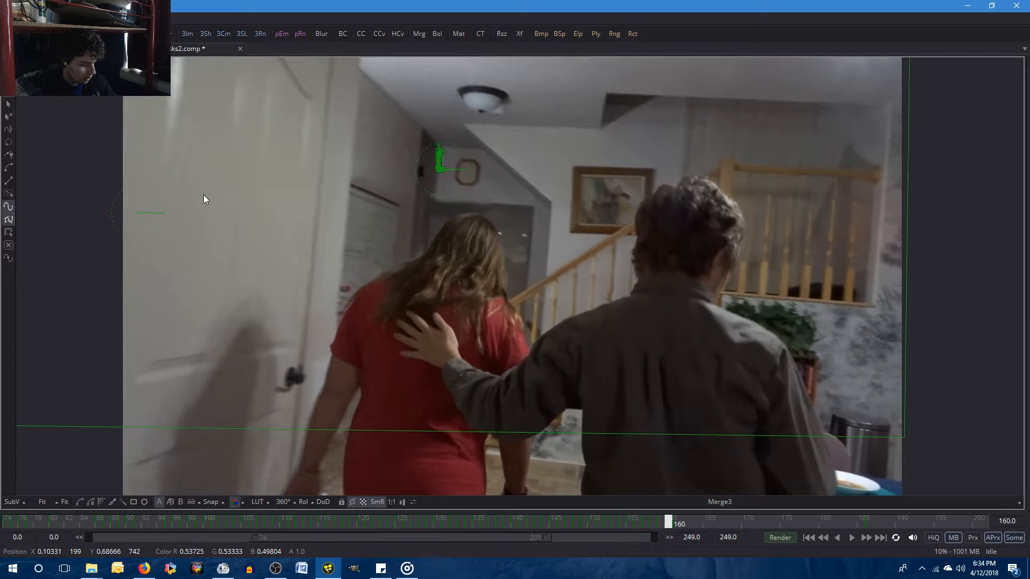
{"action": "key", "text": "F4"}
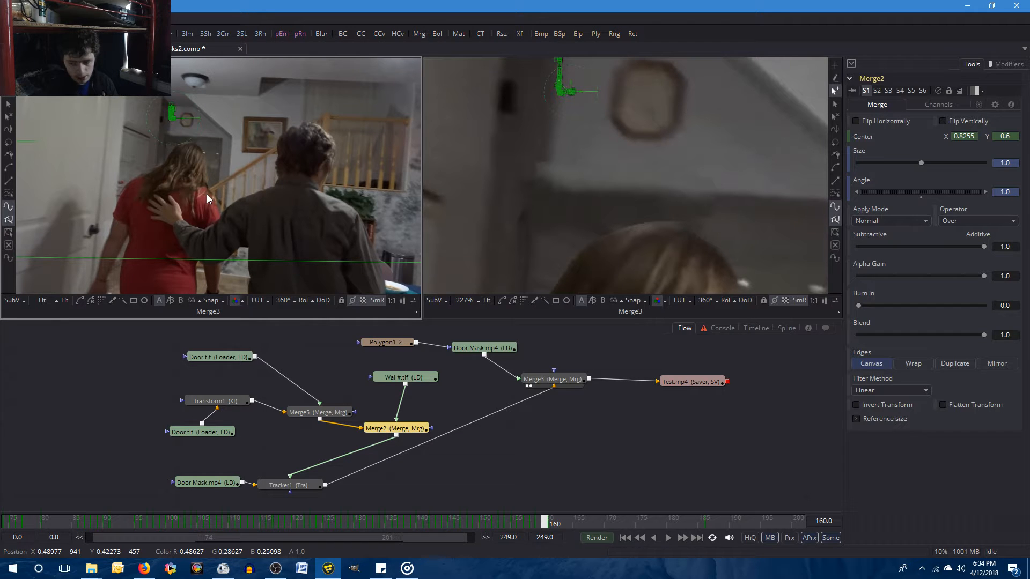
{"action": "key", "text": "Right"}
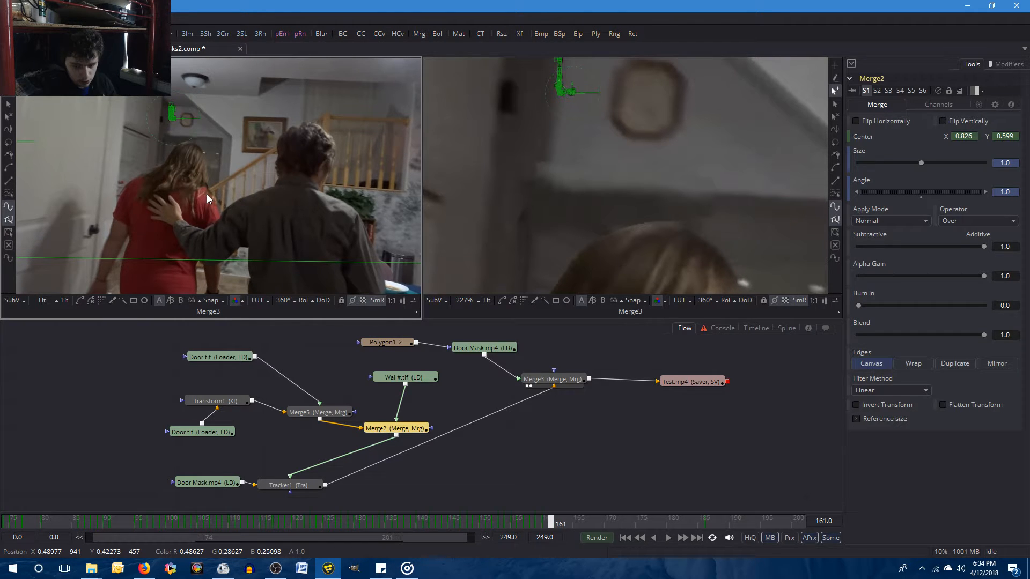
Switch to the music player, look through the track list of the playing album, and return to the Masks2 composition.
{"action": "left_click", "coordinate": [407, 568]}
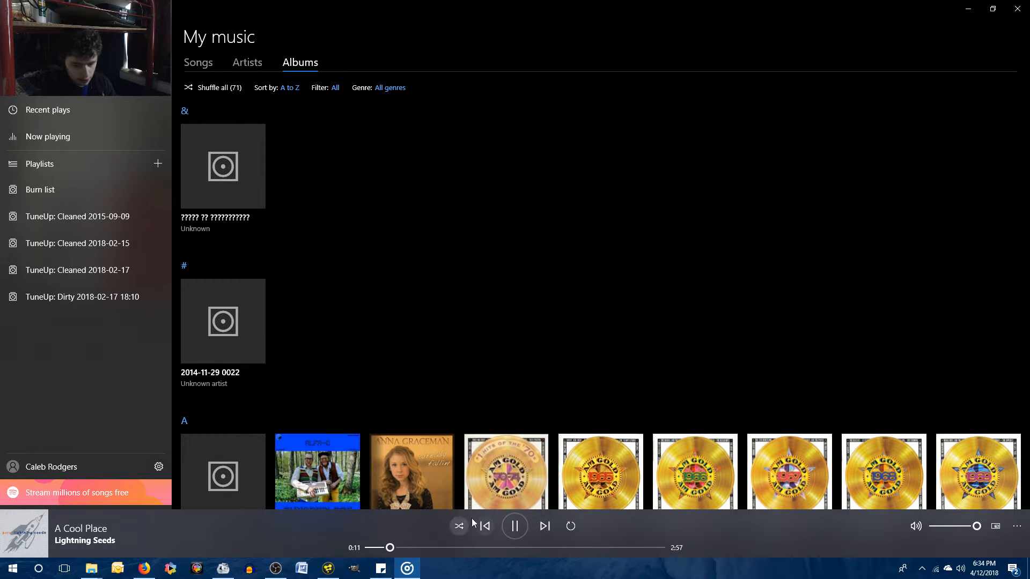
{"action": "left_click", "coordinate": [81, 538]}
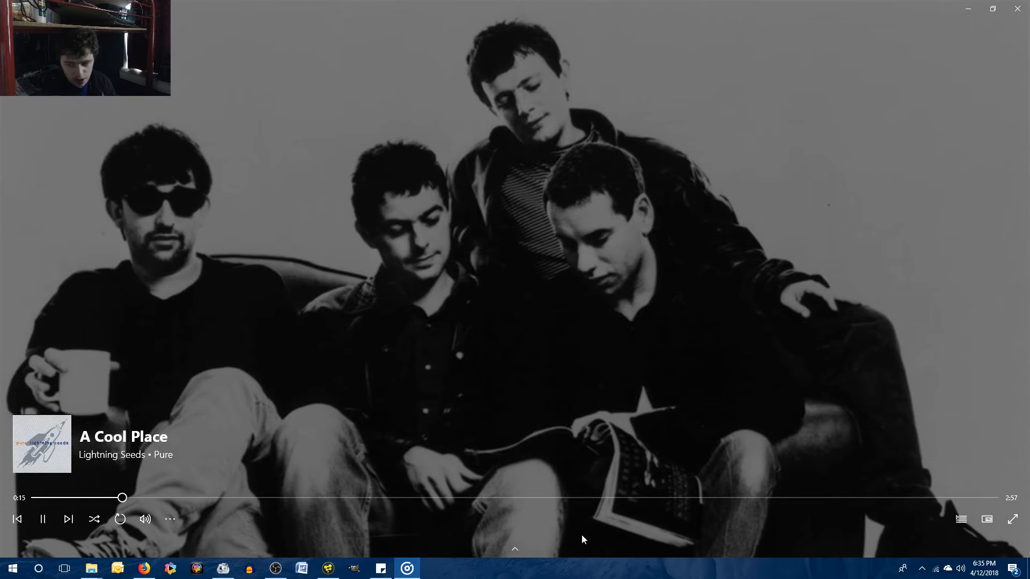
{"action": "left_click", "coordinate": [960, 519]}
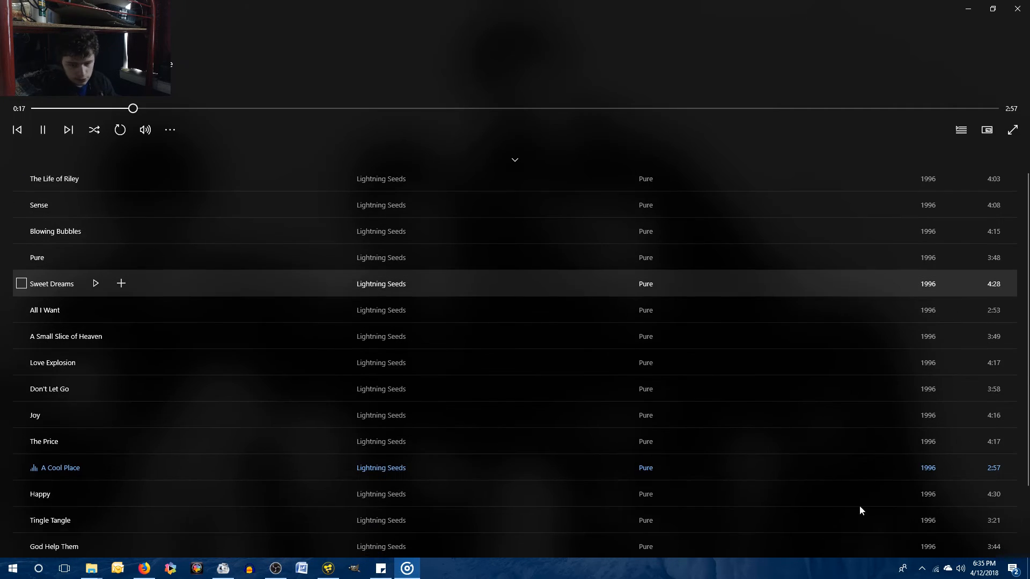
{"action": "scroll", "coordinate": [174, 435], "scroll_direction": "down", "scroll_amount": 1}
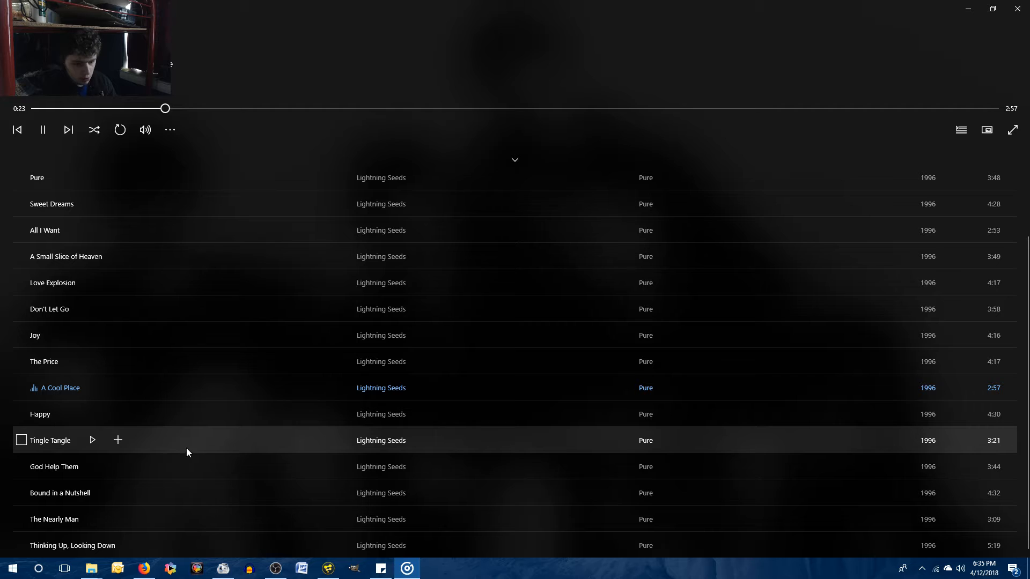
{"action": "left_click", "coordinate": [967, 8]}
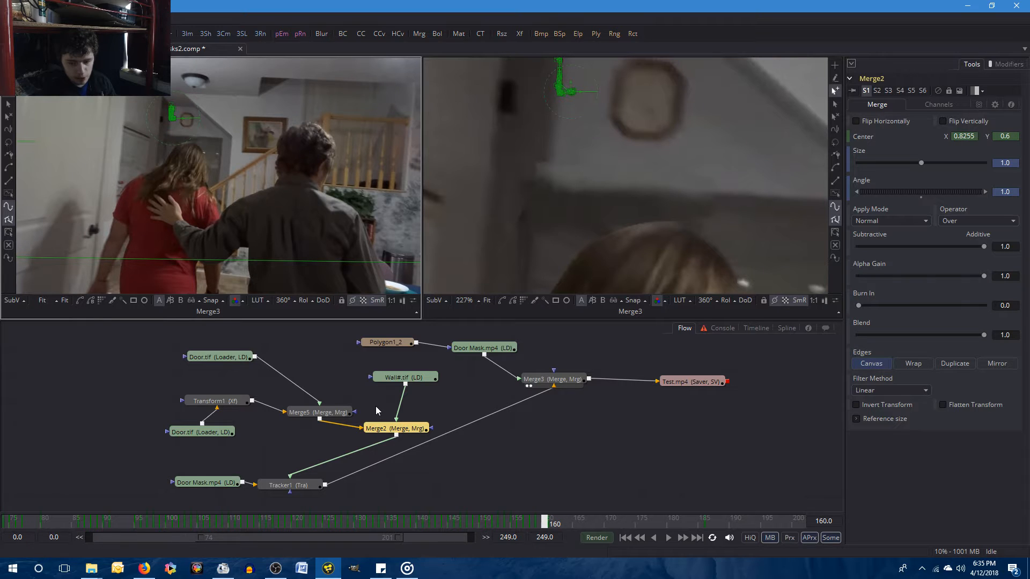
Open the settings of the Merge5 node and compare frames 160 and 161.
{"action": "left_click", "coordinate": [319, 412]}
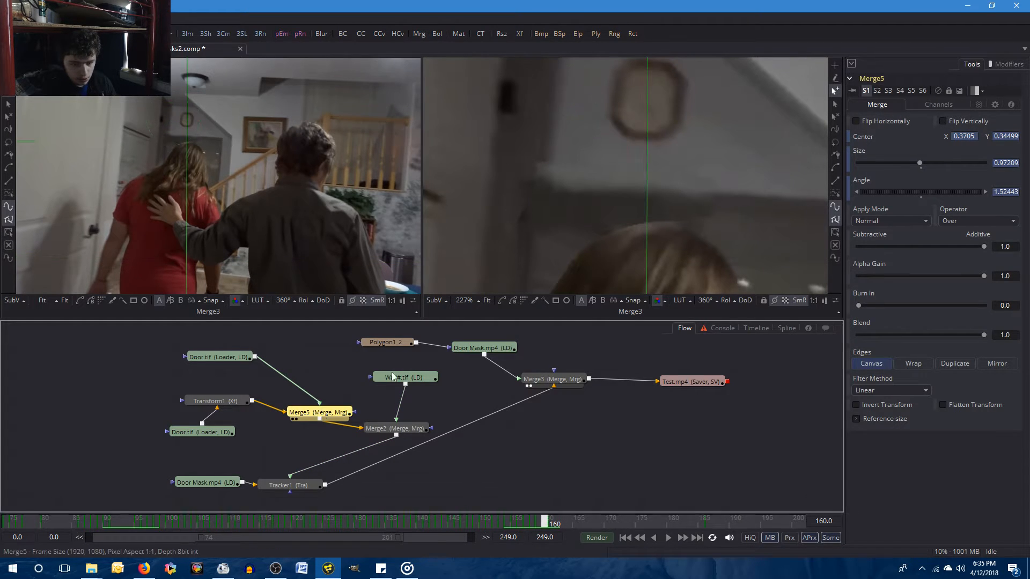
{"action": "key", "text": "bracketright"}
{"action": "key", "text": "bracketleft"}
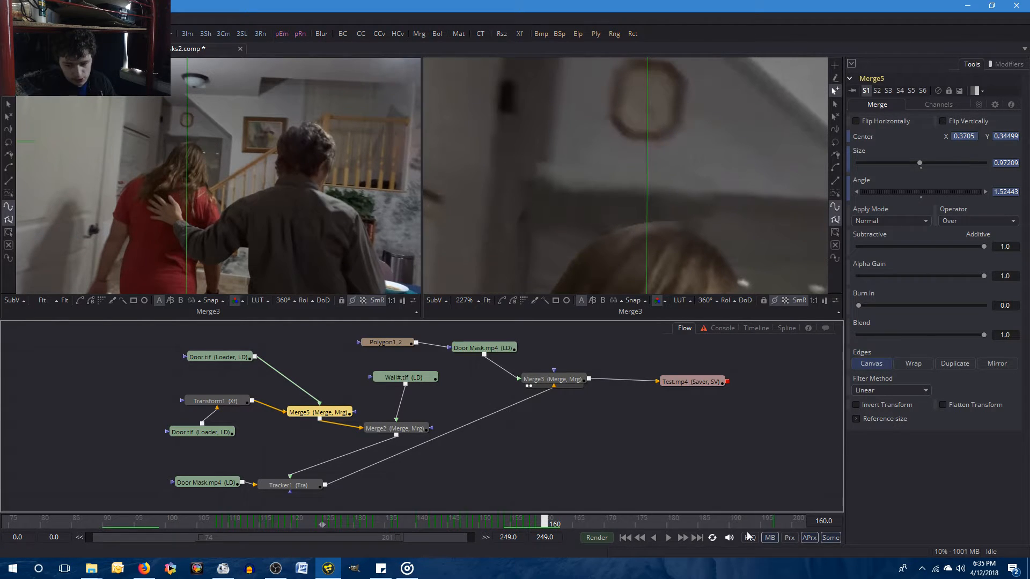
{"action": "key", "text": "bracketright"}
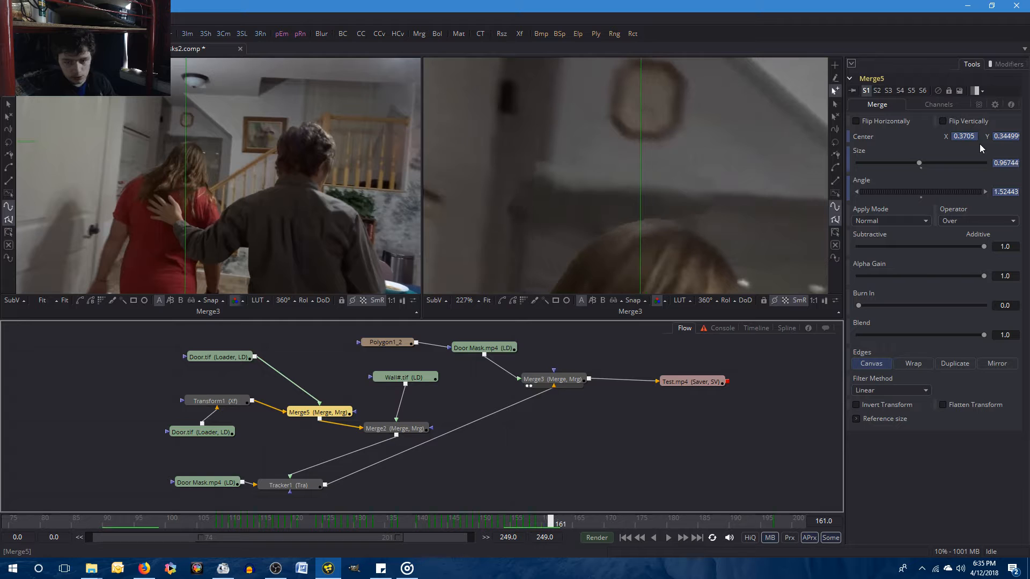
Try a Center X of 0.38 for Merge5 at frame 161 and undo the change.
{"action": "left_click", "coordinate": [974, 136]}
{"action": "type", "text": "0.38"}
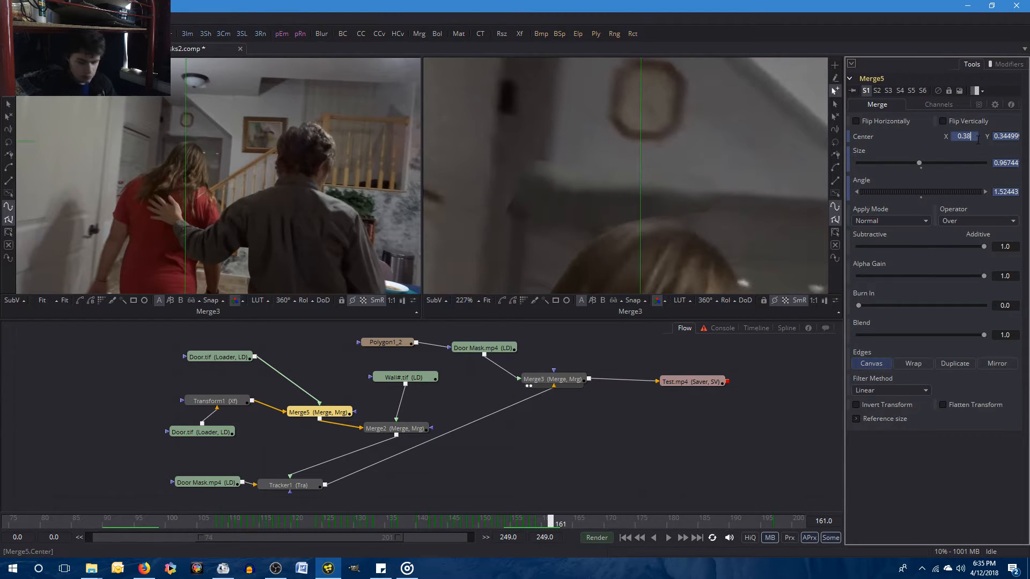
{"action": "key", "text": "Tab"}
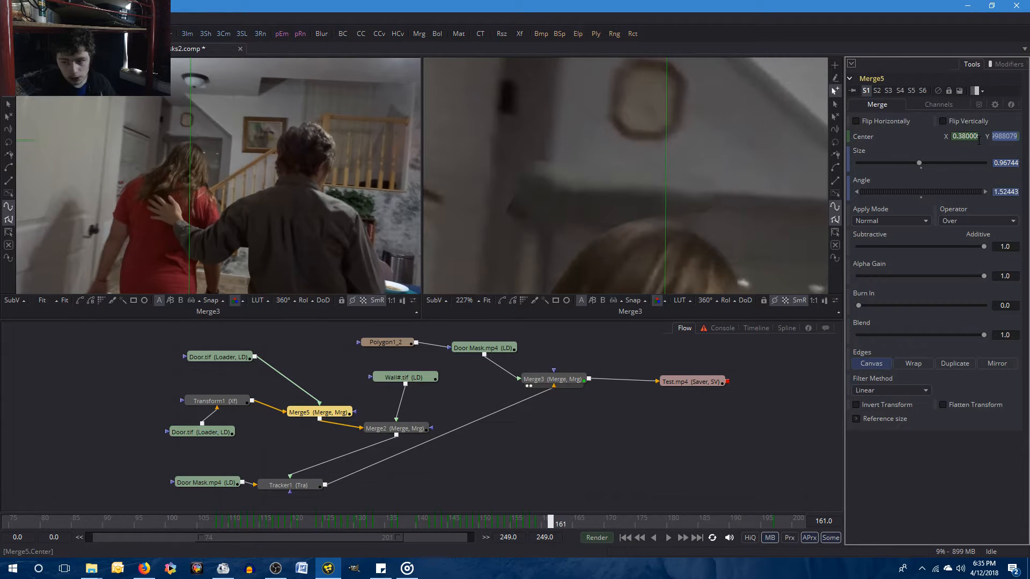
{"action": "key", "text": "Return"}
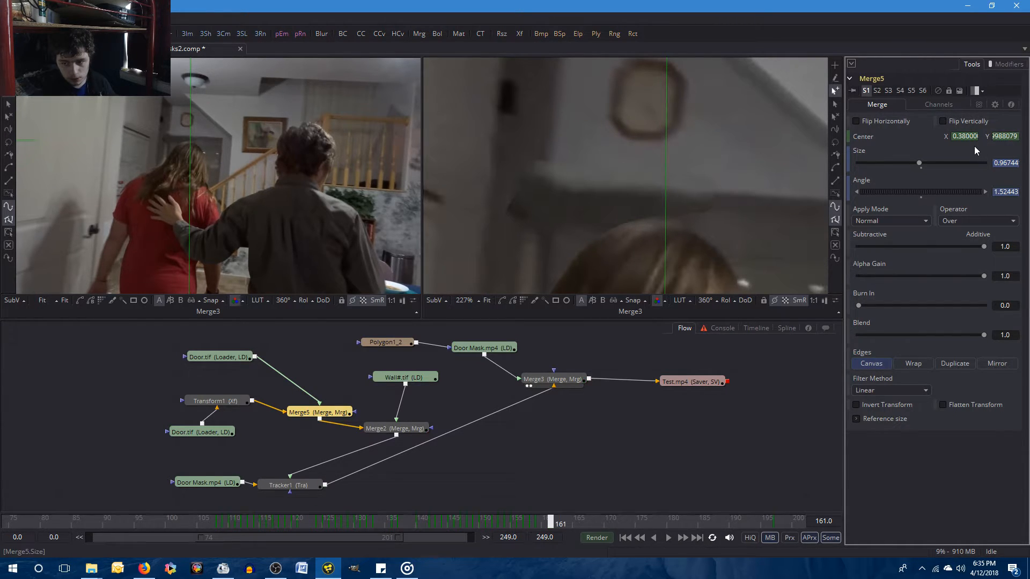
{"action": "key", "text": "ctrl+z"}
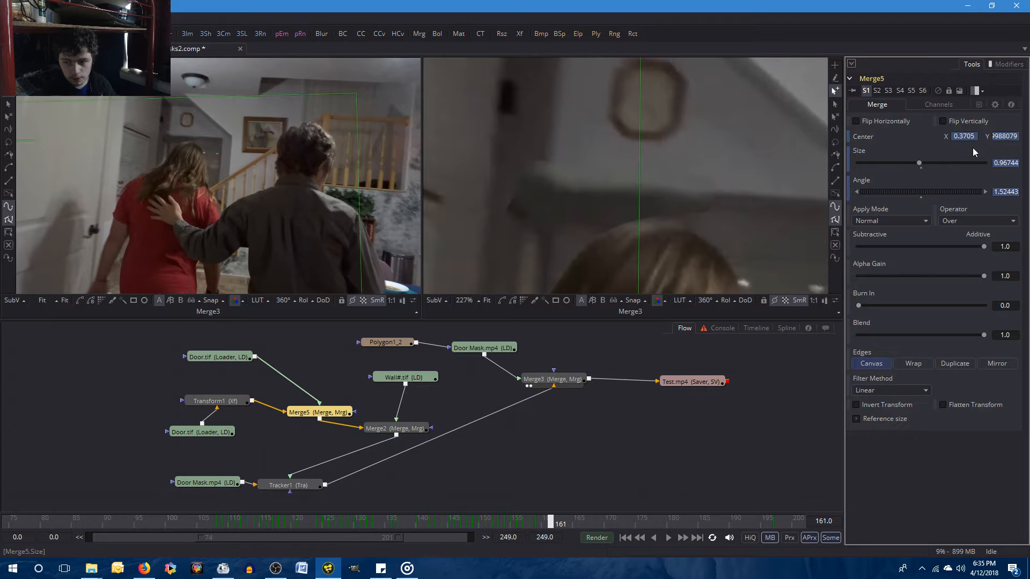
Set Merge5's Center X to about 0.372 at frame 161 and compare the result with frame 160.
{"action": "left_click", "coordinate": [973, 136]}
{"action": "type", "text": "0.371"}
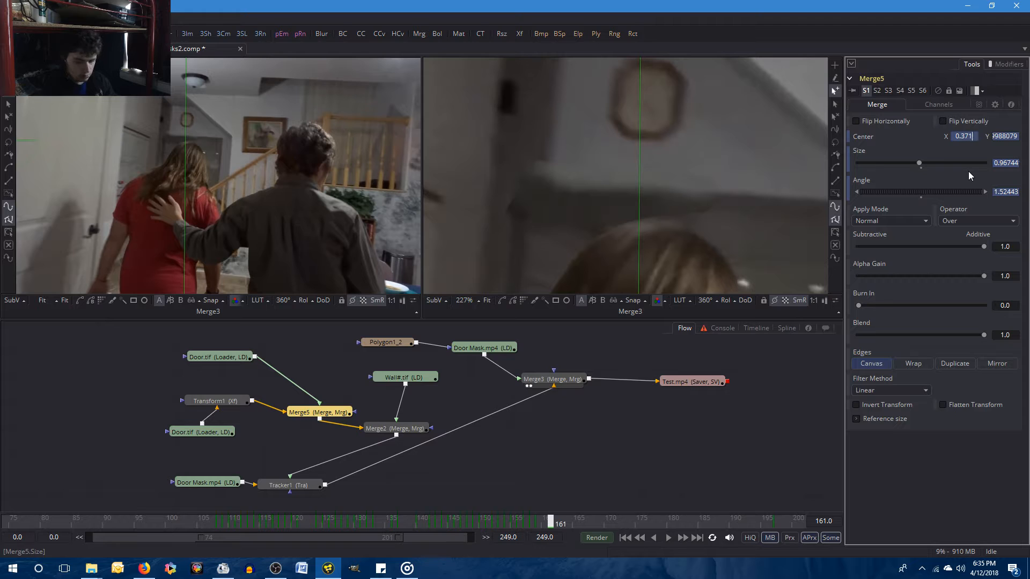
{"action": "key", "text": "Tab"}
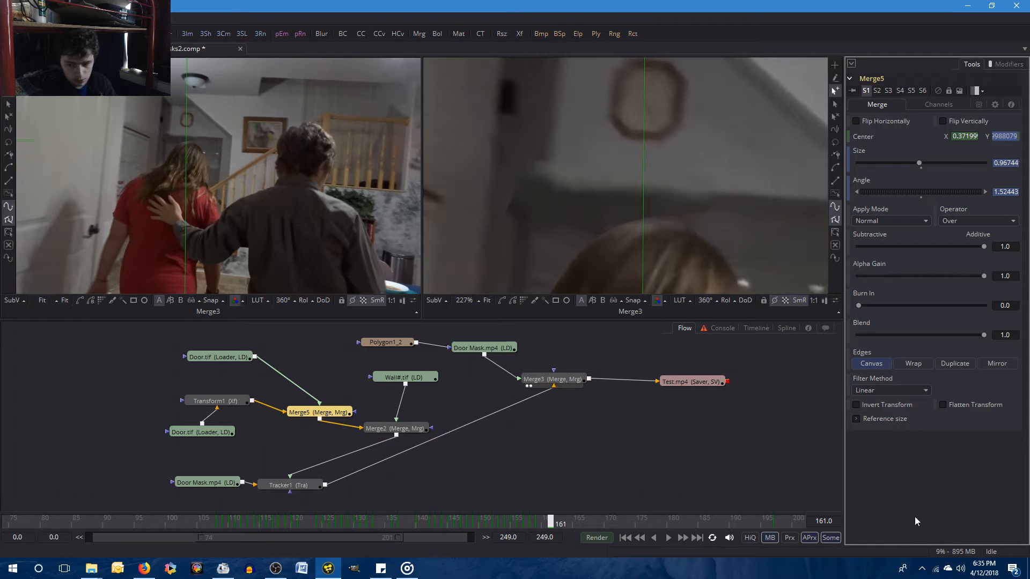
{"action": "key", "text": "Left"}
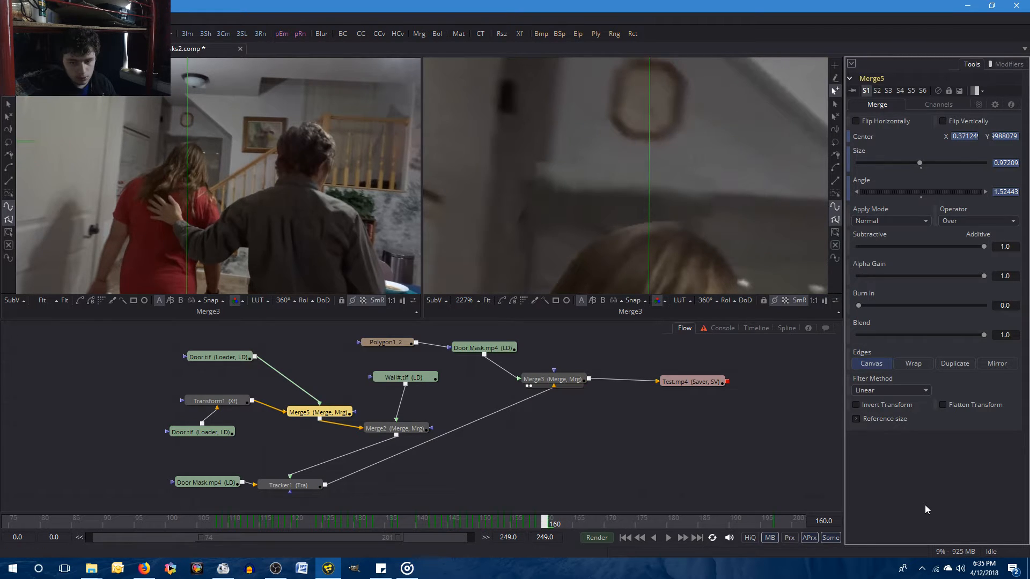
{"action": "key", "text": "Right"}
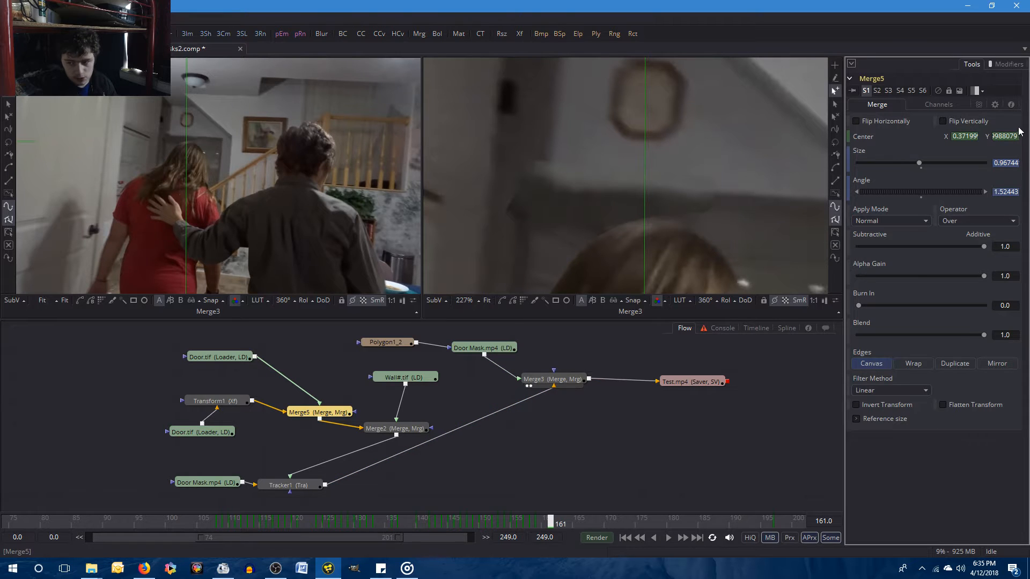
{"action": "key", "text": "Left"}
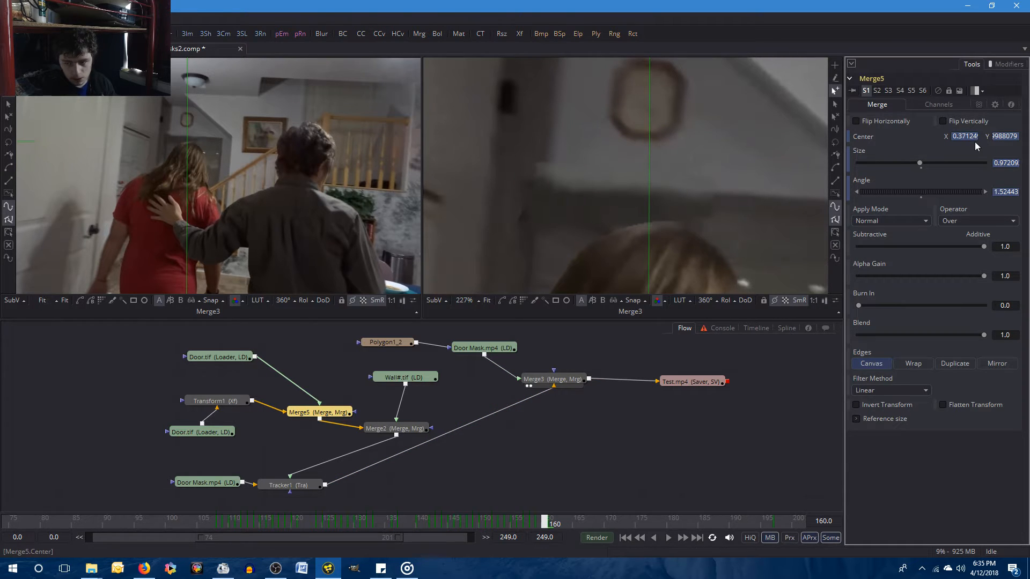
{"action": "key", "text": "Right"}
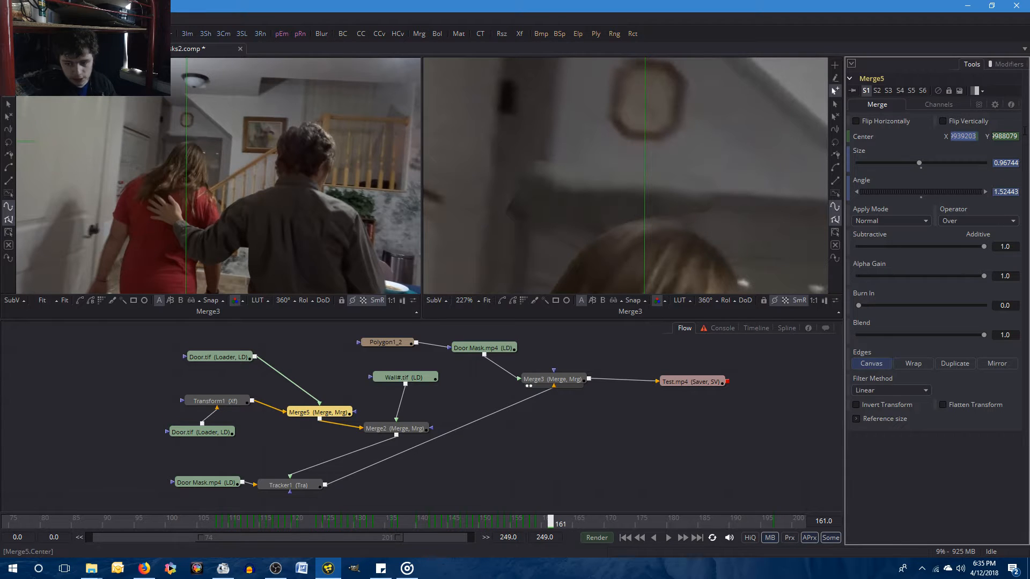
Set Merge5's Center X to 0.372 and then 0.374 at frame 161, and compare with frame 160.
{"action": "type", "text": "0.372"}
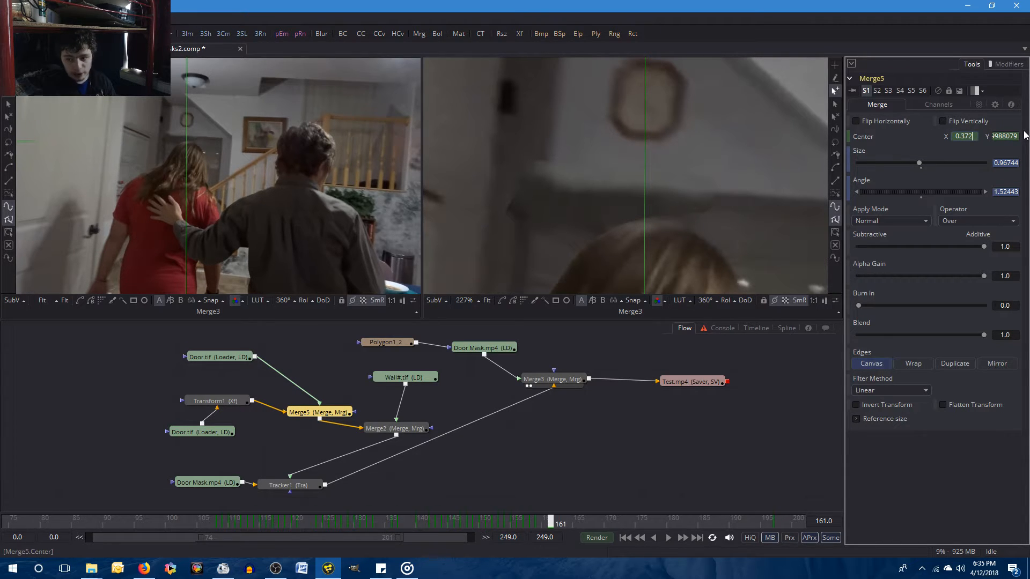
{"action": "key", "text": "Tab"}
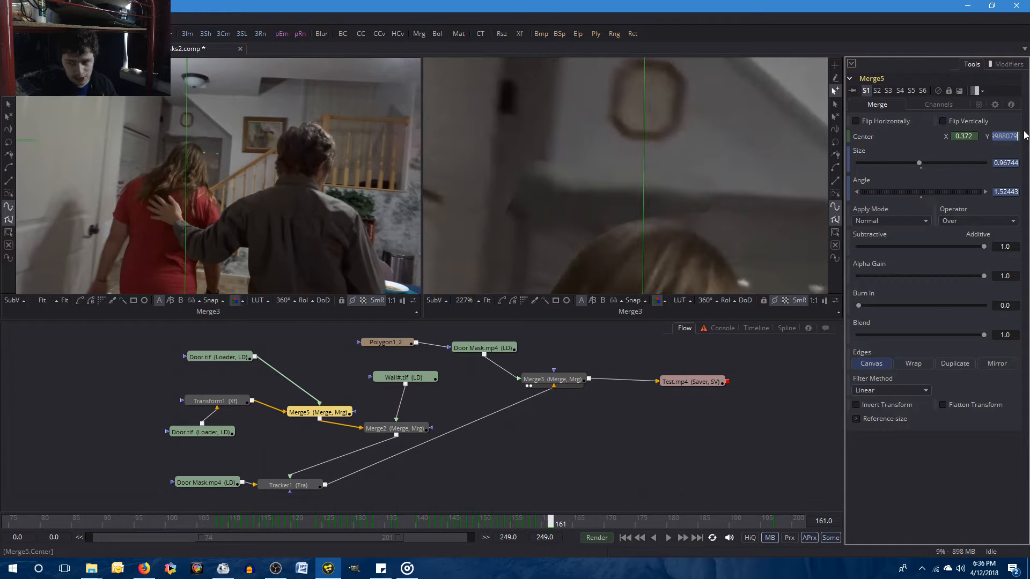
{"action": "left_click", "coordinate": [978, 138]}
{"action": "key", "text": "BackSpace"}
{"action": "type", "text": "4"}
{"action": "key", "text": "Return"}
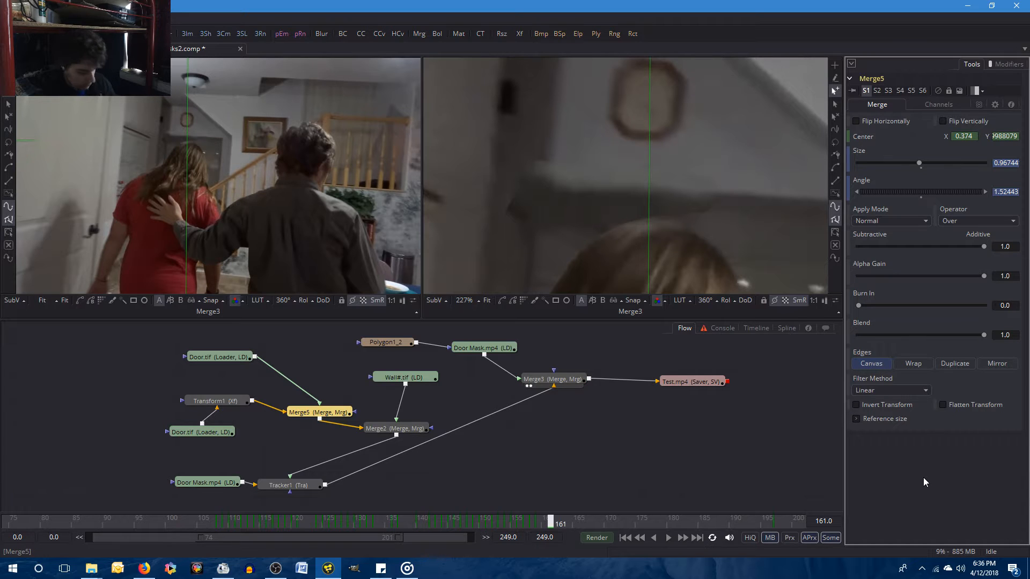
{"action": "key", "text": "Left"}
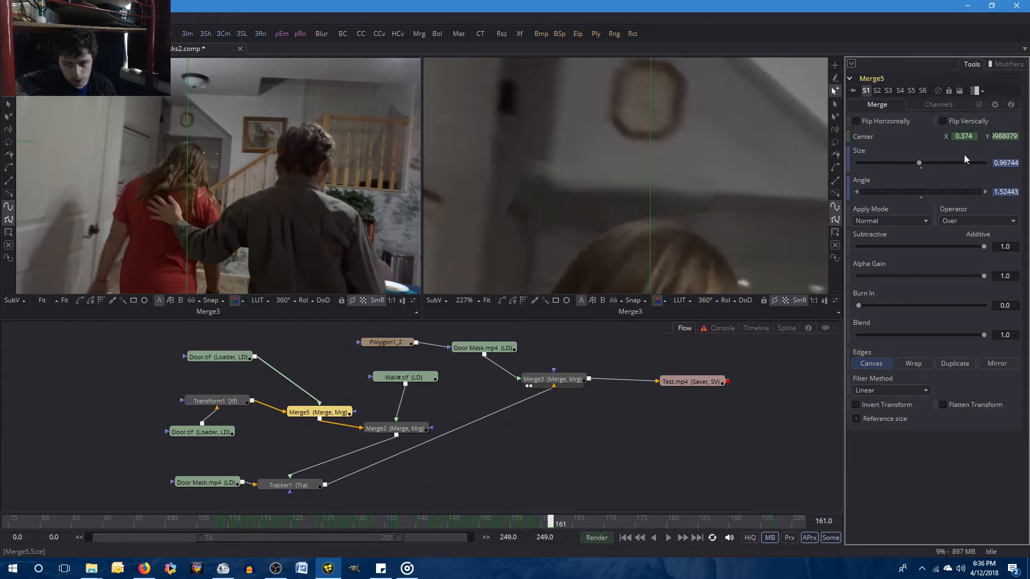
{"action": "key", "text": "Right"}
Set Merge5's Center X to 0.375 at frame 161 and compare the result with frame 160.
{"action": "left_click", "coordinate": [971, 136]}
{"action": "key", "text": "BackSpace"}
{"action": "type", "text": "5"}
{"action": "key", "text": "Tab"}
{"action": "left_click", "coordinate": [912, 490]}
{"action": "key", "text": "Left"}
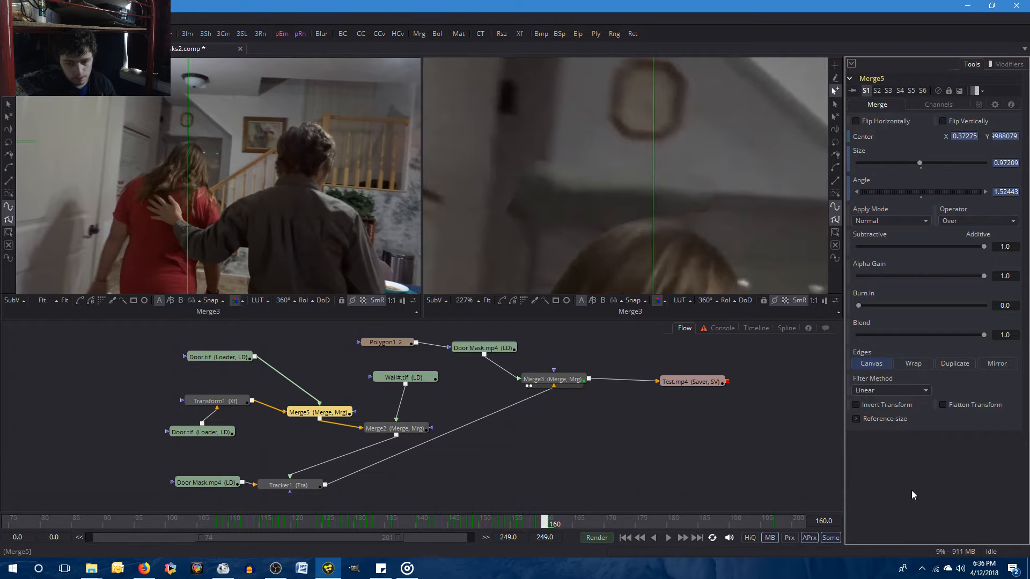
{"action": "key", "text": "Right"}
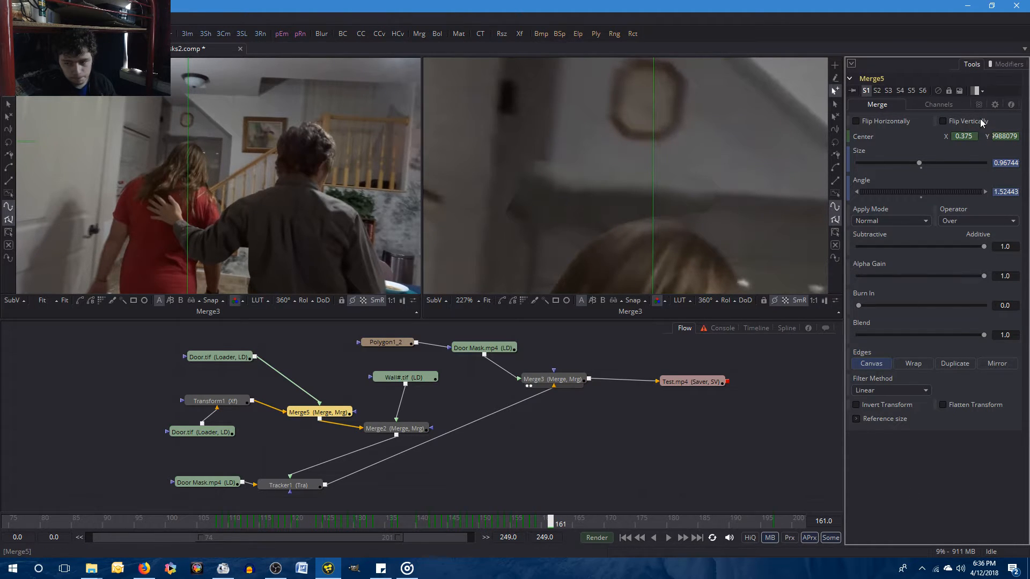
Set Merge5's Center X to 0.3755 at frame 161 and compare the result with the preceding frames.
{"action": "left_click", "coordinate": [972, 137]}
{"action": "type", "text": "5"}
{"action": "key", "text": "Tab"}
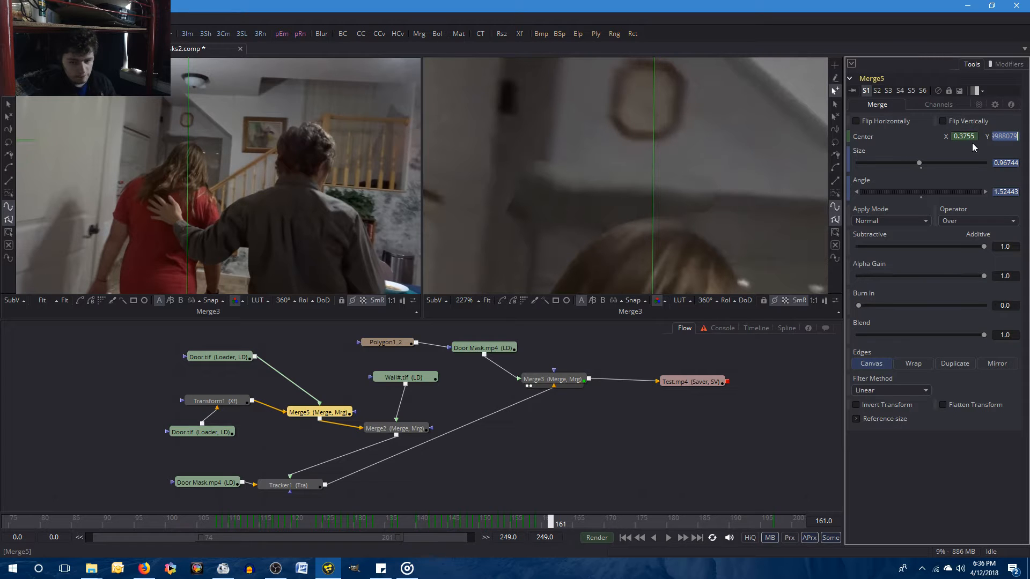
{"action": "left_click", "coordinate": [992, 459]}
{"action": "key", "text": "Left"}
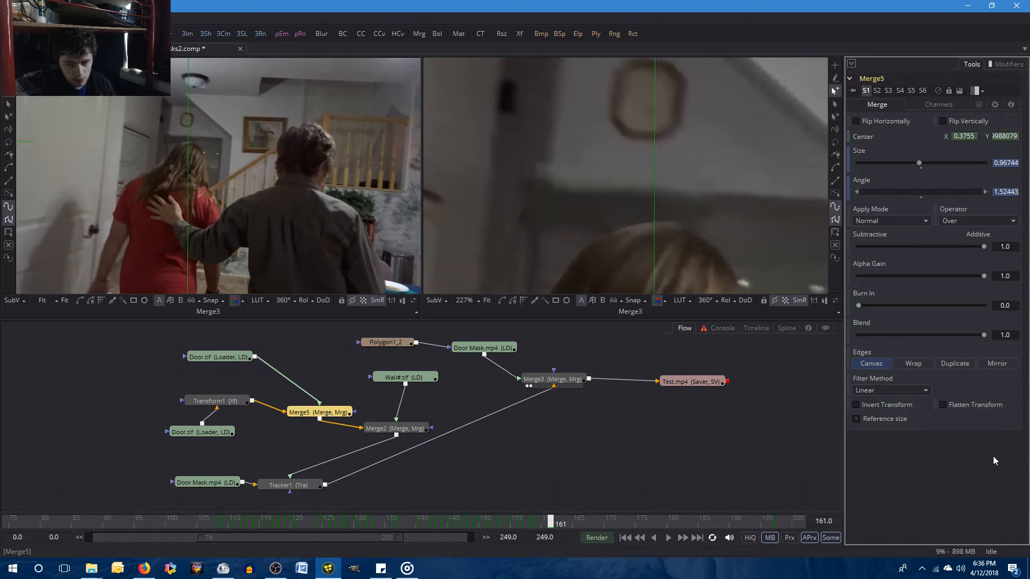
{"action": "key", "text": "Right"}
{"action": "key", "text": "Left"}
{"action": "key", "text": "Left"}
{"action": "key", "text": "Left"}
{"action": "key", "text": "Left"}
{"action": "key", "text": "Left"}
{"action": "key", "text": "Left"}
{"action": "key", "text": "Left"}
{"action": "key", "text": "Left"}
{"action": "key", "text": "Left"}
{"action": "key", "text": "Left"}
{"action": "key", "text": "Left"}
{"action": "key", "text": "Left"}
{"action": "key", "text": "Left"}
{"action": "key", "text": "Right"}
{"action": "key", "text": "Right"}
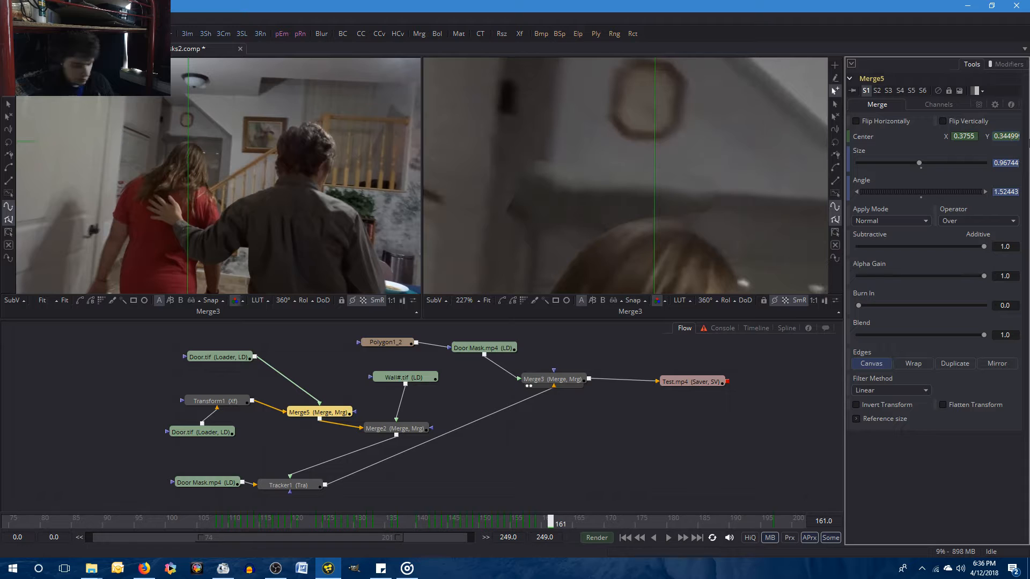
Set Merge5's Center Y to 0.344 at frame 161 and check the result against frames 160 and 159.
{"action": "key", "text": "Delete"}
{"action": "key", "text": "Delete"}
{"action": "key", "text": "Delete"}
{"action": "key", "text": "Tab"}
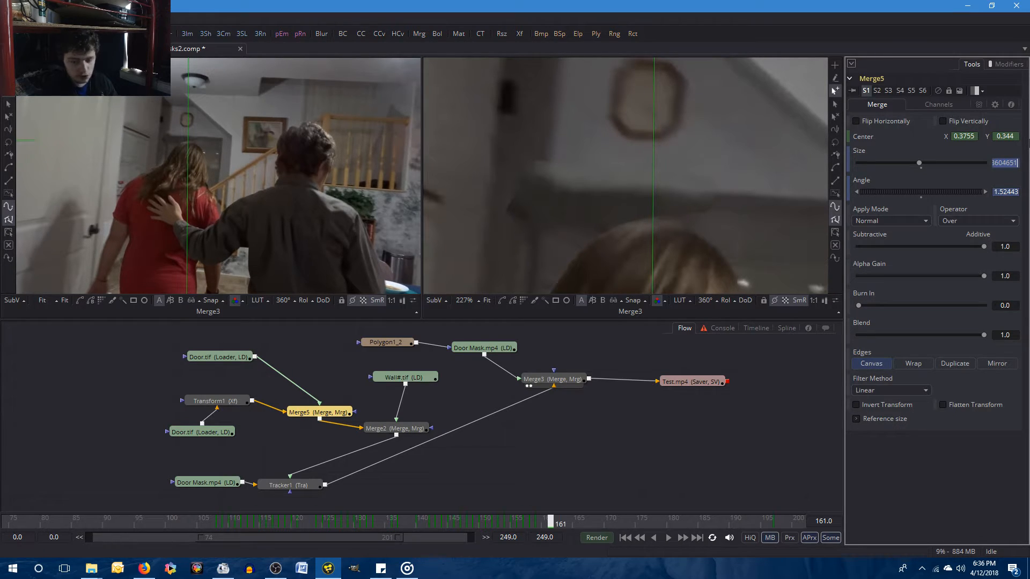
{"action": "key", "text": "BackSpace"}
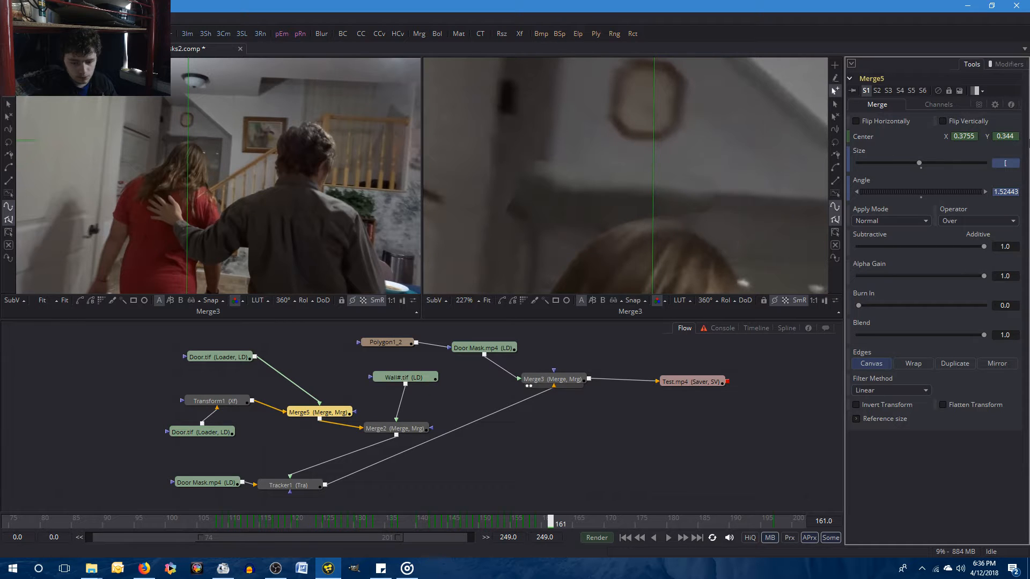
{"action": "left_click", "coordinate": [926, 488]}
{"action": "key", "text": "["}
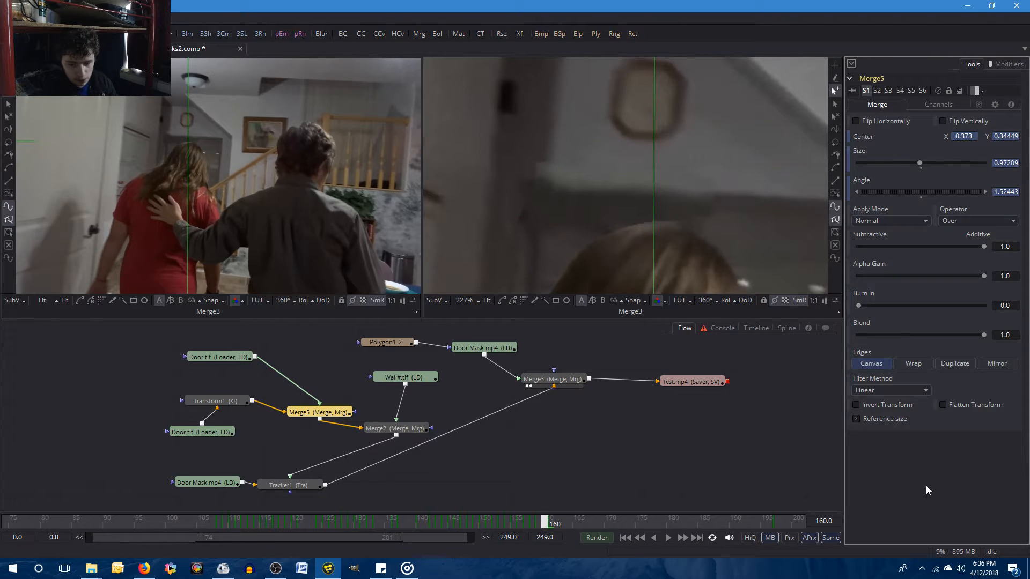
{"action": "key", "text": "["}
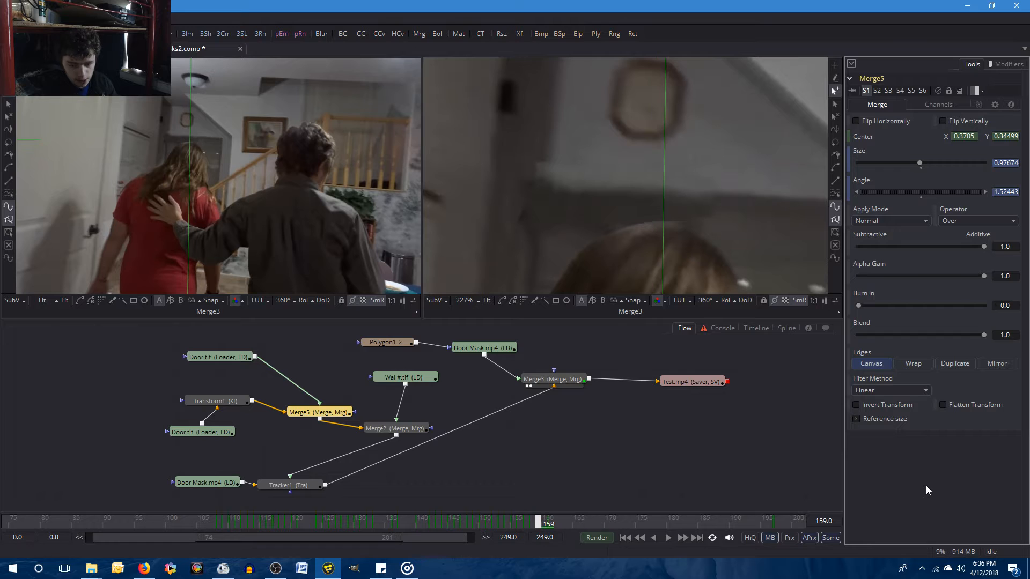
{"action": "key", "text": "]"}
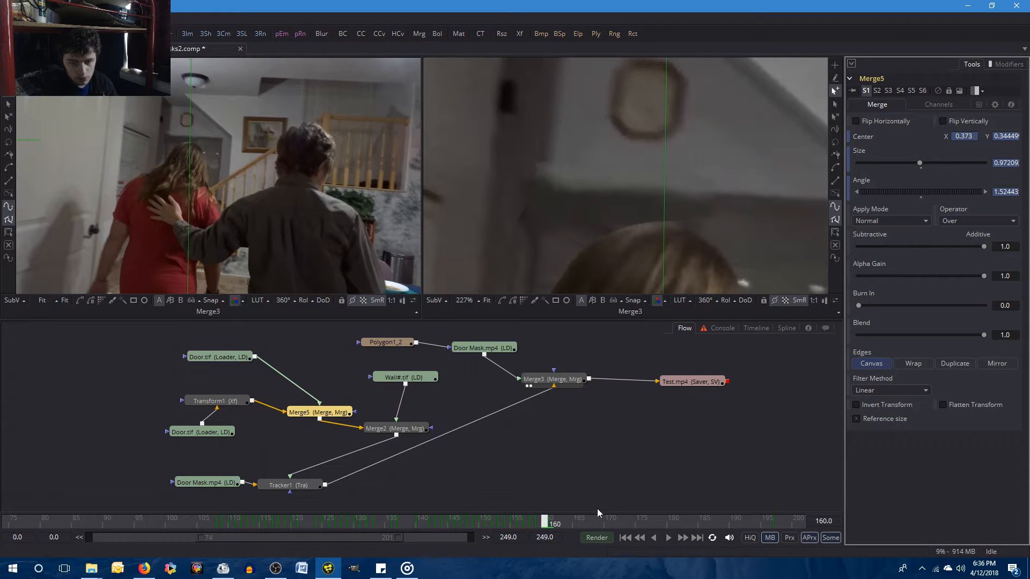
Set a keyframe on Merge5's Center at frame 160.
{"action": "left_click_drag", "start_coordinate": [541, 522], "coordinate": [542, 525]}
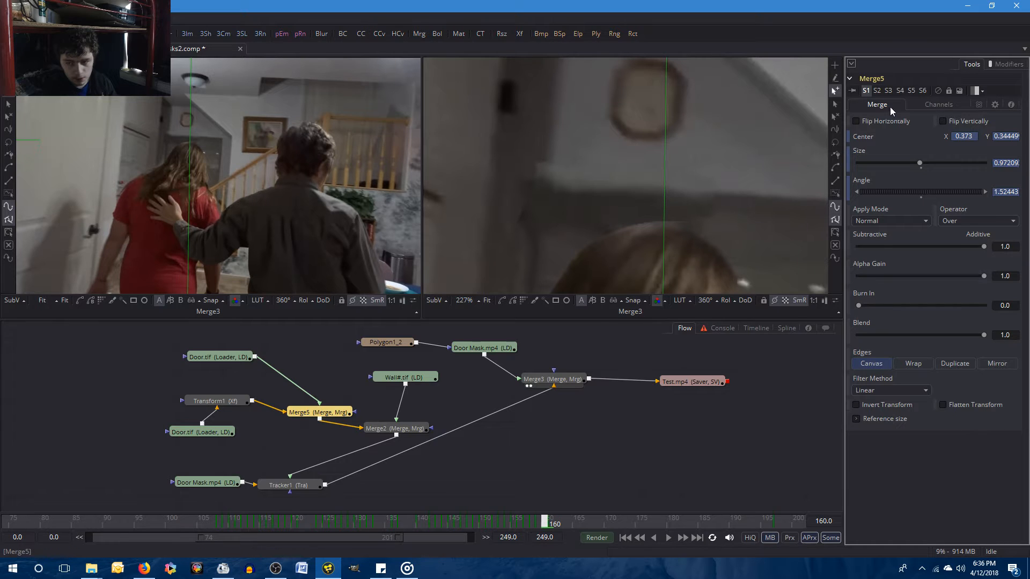
{"action": "right_click", "coordinate": [867, 140]}
{"action": "left_click", "coordinate": [873, 149]}
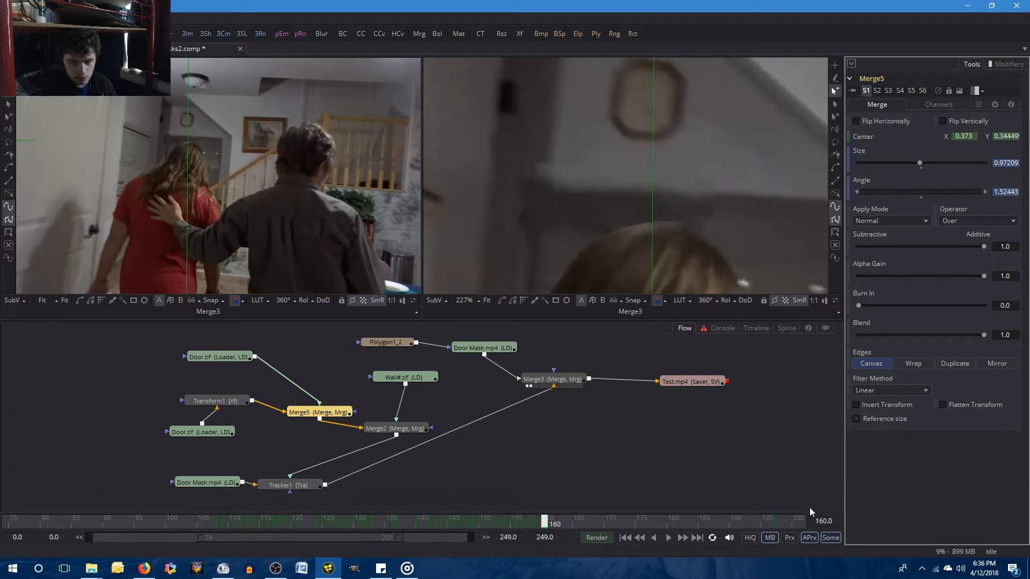
Set Merge5's Center Y to 0.343 at frame 161 and compare the result with frame 160.
{"action": "key", "text": "bracketright"}
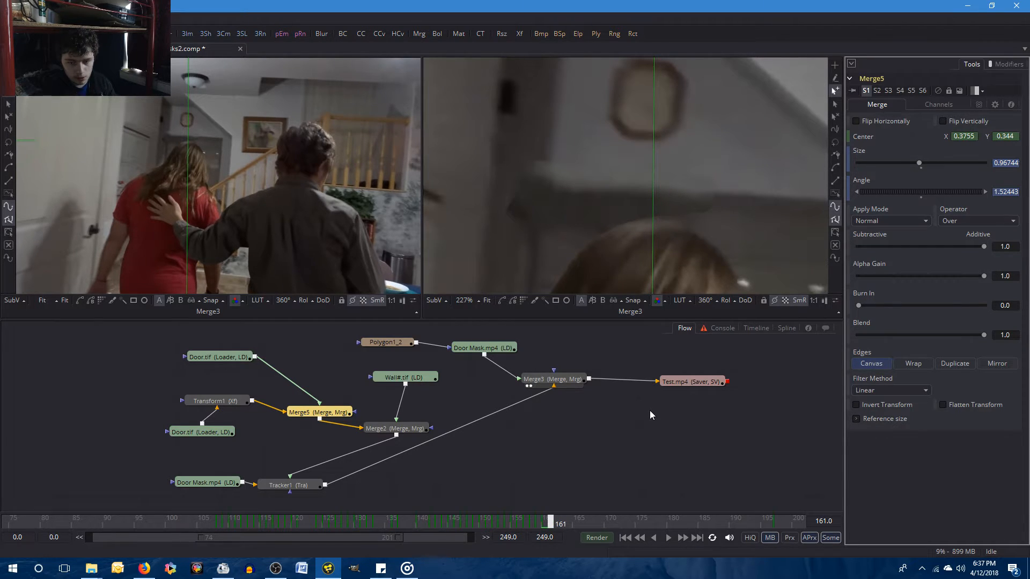
{"action": "left_click", "coordinate": [1013, 135]}
{"action": "key", "text": "BackSpace"}
{"action": "type", "text": "3"}
{"action": "key", "text": "Tab"}
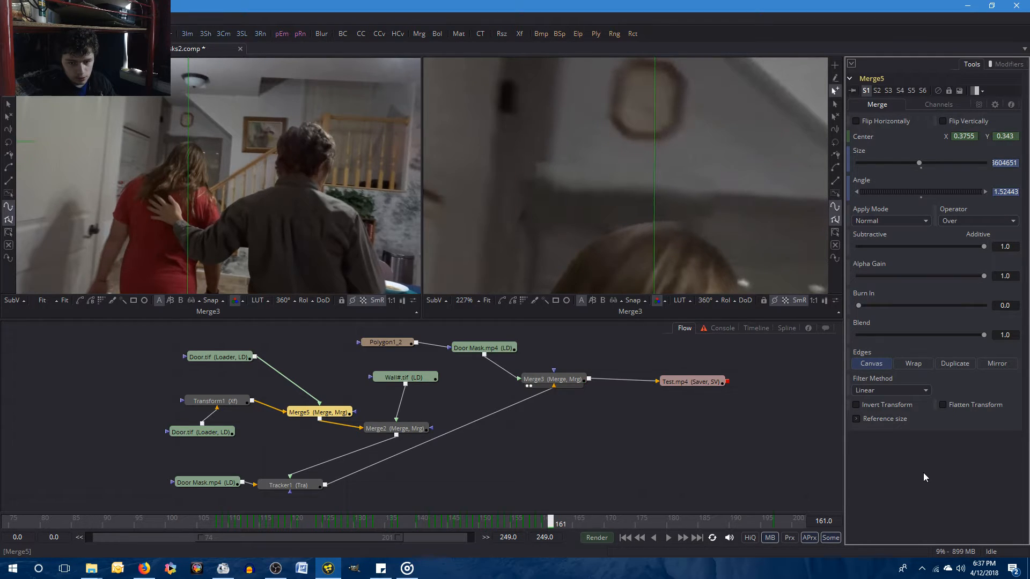
{"action": "key", "text": "Left"}
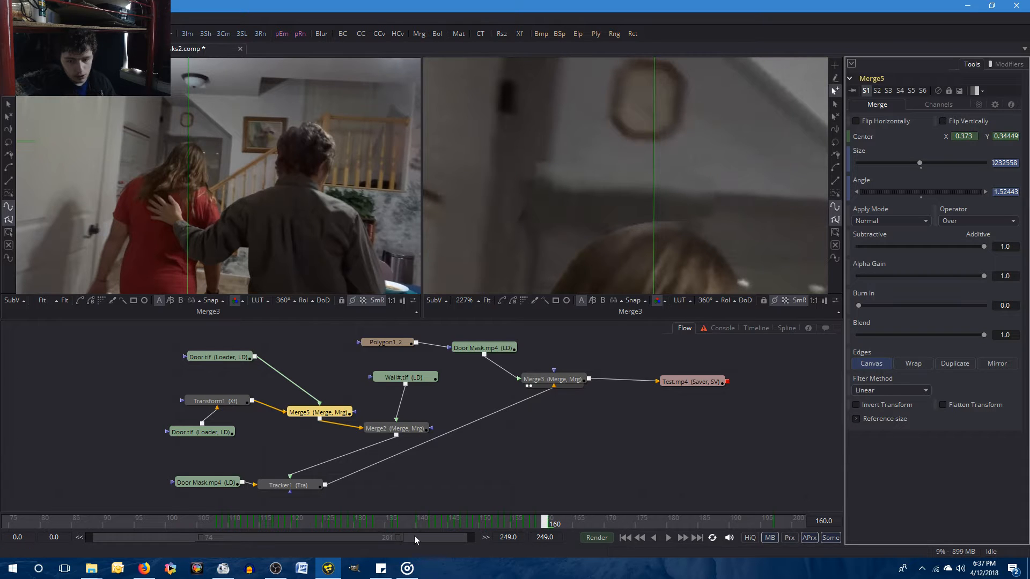
{"action": "key", "text": "Right"}
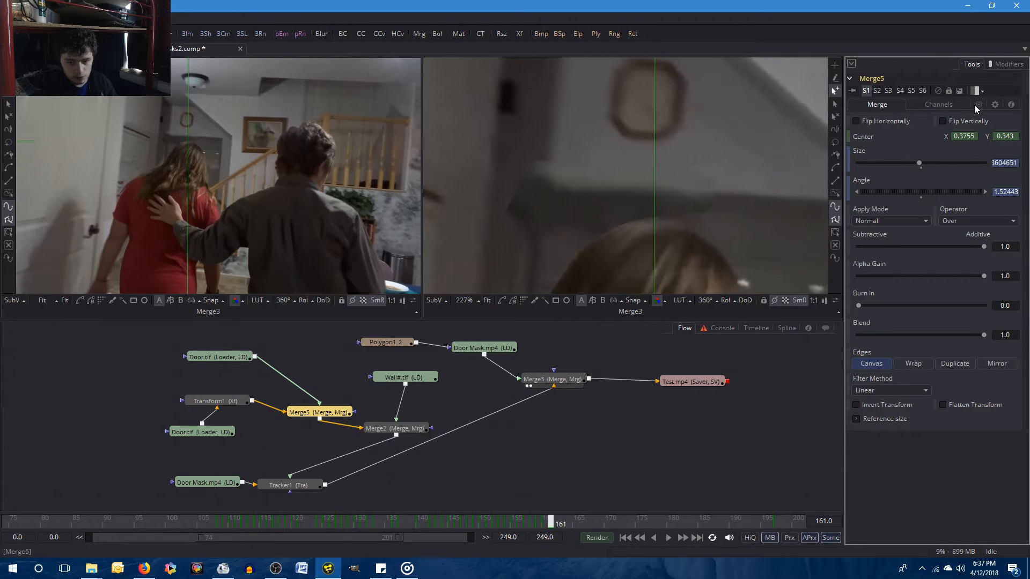
Set Merge5's Center Y to 0.3435 at frame 161 and compare the result with frame 160.
{"action": "left_click", "coordinate": [1012, 138]}
{"action": "type", "text": "5"}
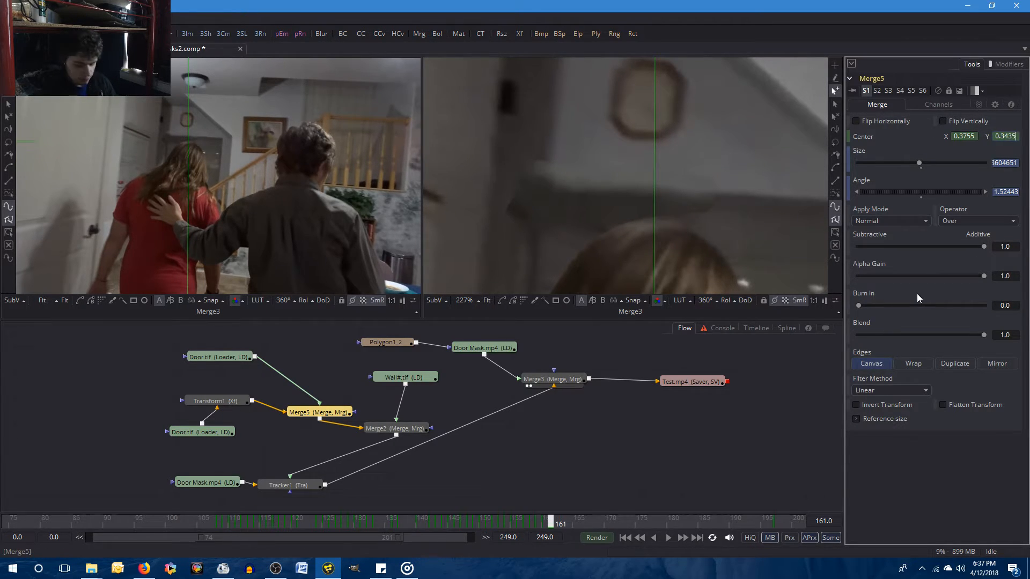
{"action": "key", "text": "Tab"}
{"action": "key", "text": "Left"}
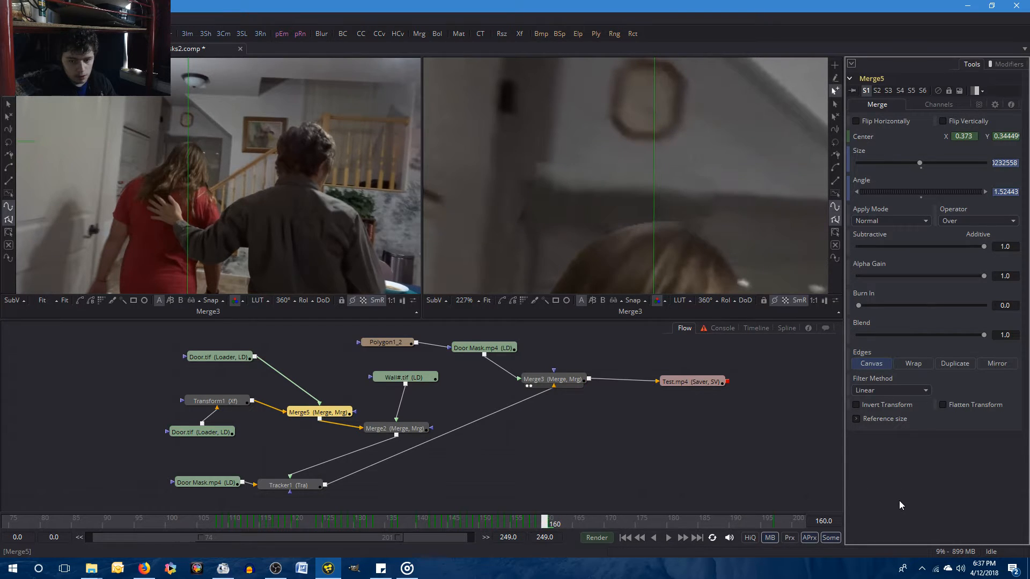
{"action": "key", "text": "Right"}
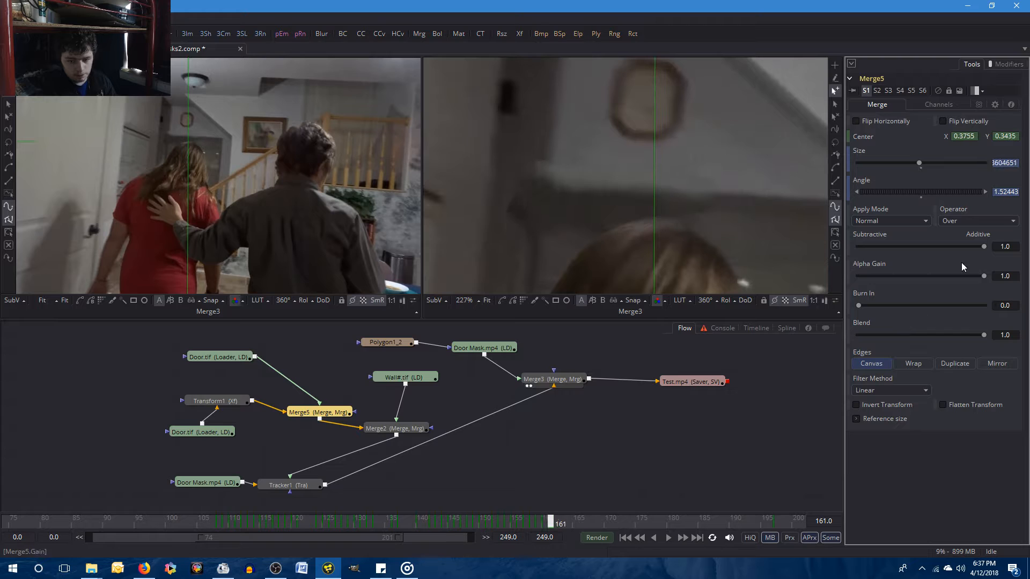
Set Merge5's Center Y to 0.3437 at frame 161.
{"action": "left_click", "coordinate": [1016, 136]}
{"action": "key", "text": "BackSpace"}
{"action": "type", "text": "6"}
{"action": "key", "text": "BackSpace"}
{"action": "type", "text": "7"}
{"action": "key", "text": "Tab"}
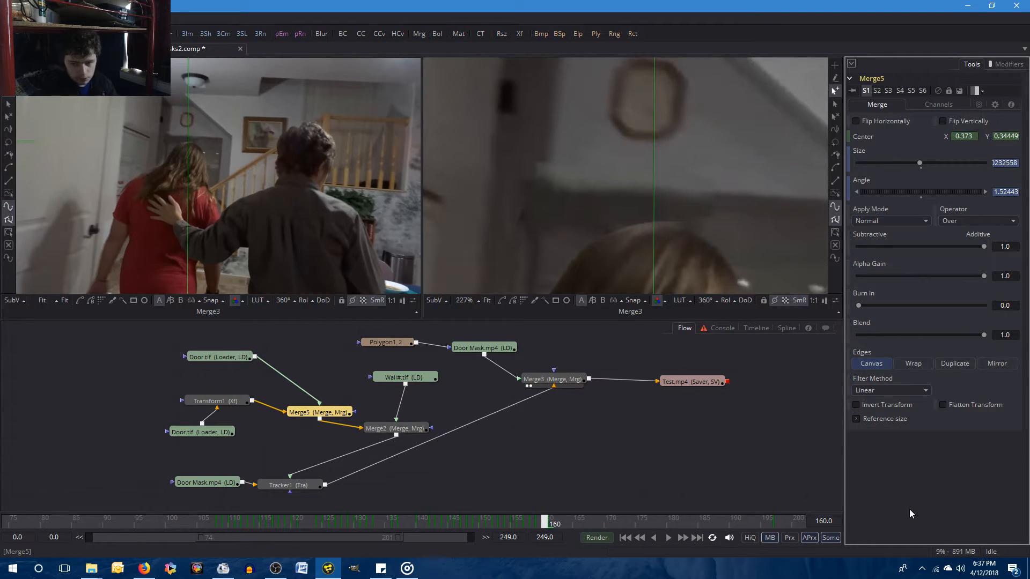
Compare frames 160 and 161 repeatedly to check the alignment, and save the composition.
{"action": "key", "text": "Left"}
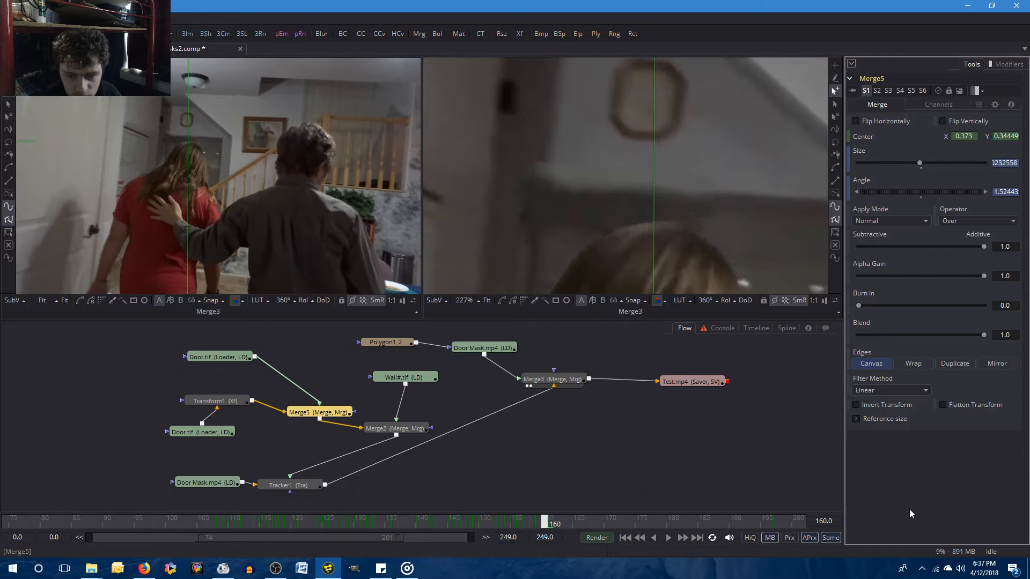
{"action": "key", "text": "Right"}
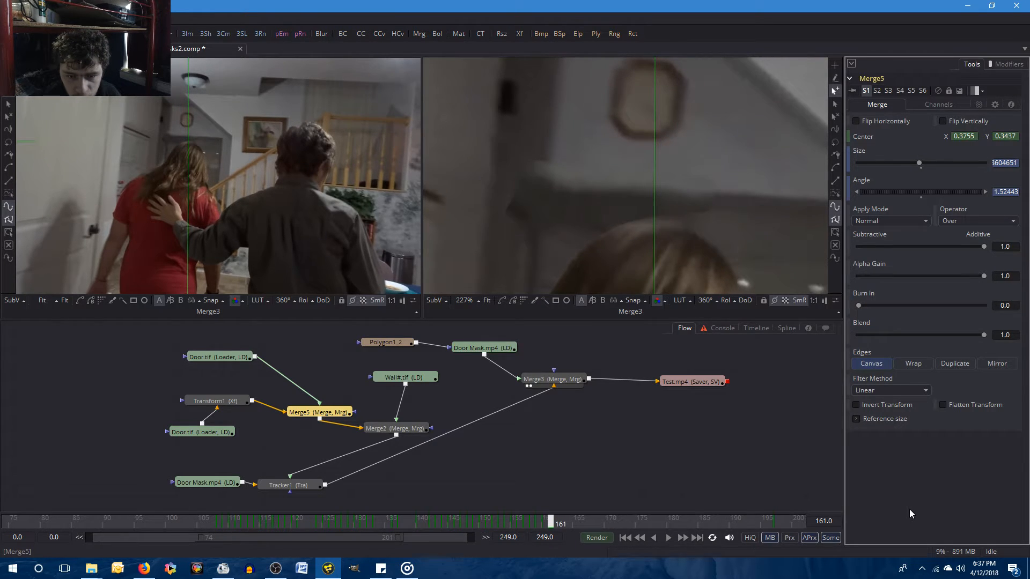
{"action": "key", "text": "Left"}
{"action": "key", "text": "Right"}
{"action": "key", "text": "Left"}
{"action": "key", "text": "Right"}
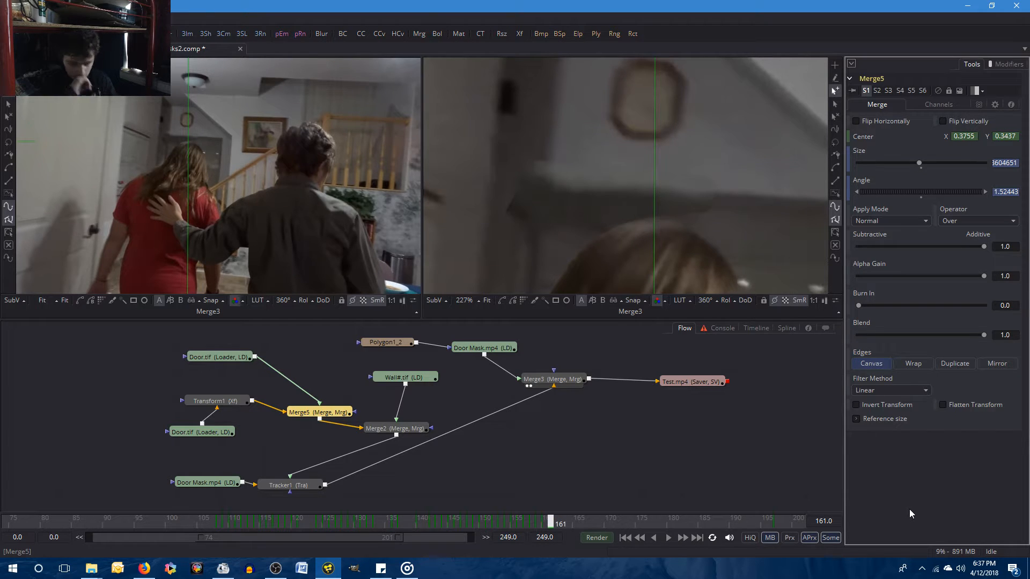
{"action": "key", "text": "ctrl+s"}
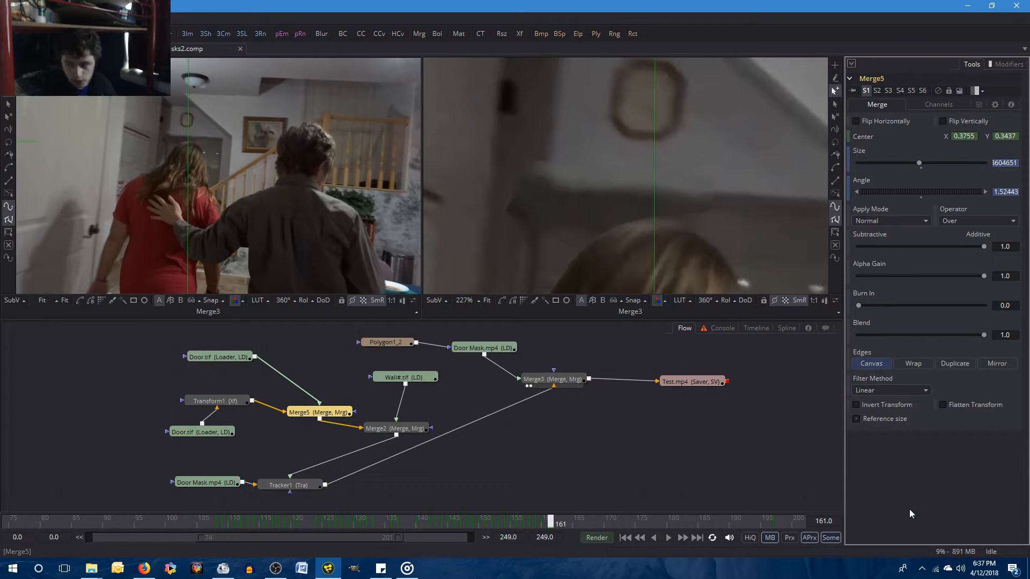
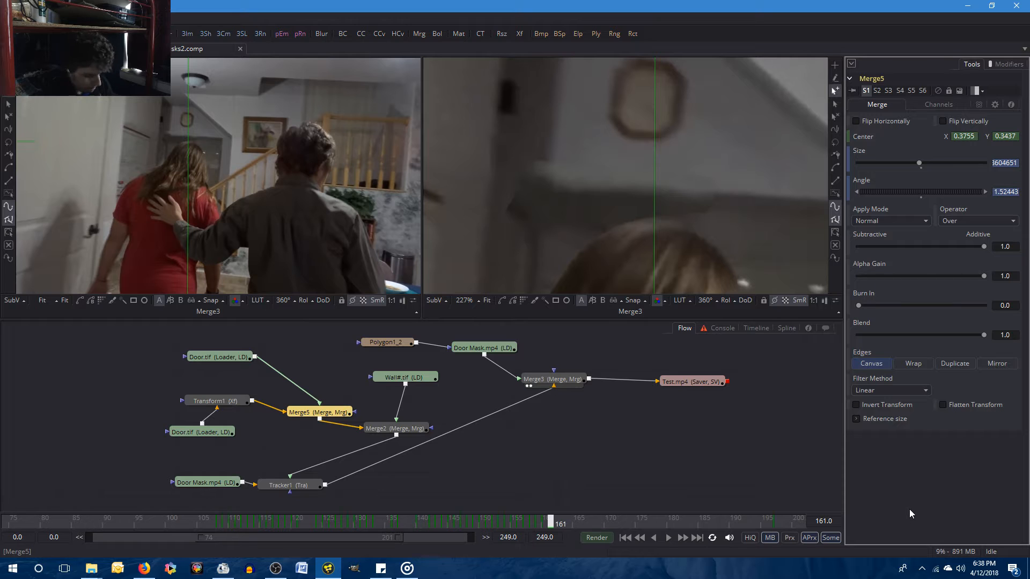
{"action": "left_click", "coordinate": [407, 570]}
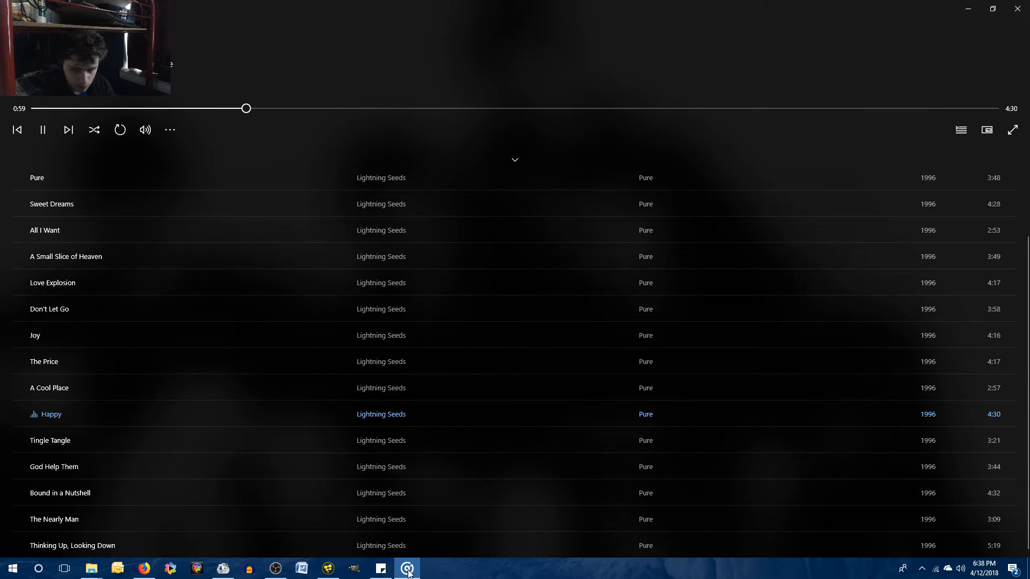
{"action": "left_click", "coordinate": [407, 569]}
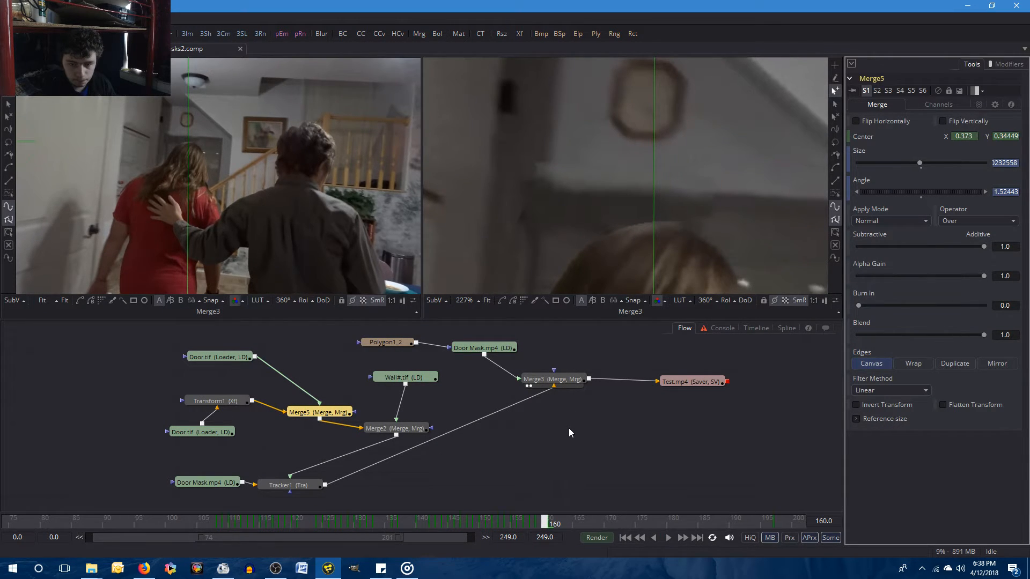
Compare frames 160 and 161 repeatedly to check the alignment of the door and wall pieces.
{"action": "key", "text": "bracketleft"}
{"action": "key", "text": "bracketright"}
{"action": "key", "text": "bracketleft"}
{"action": "key", "text": "bracketright"}
{"action": "key", "text": "bracketleft"}
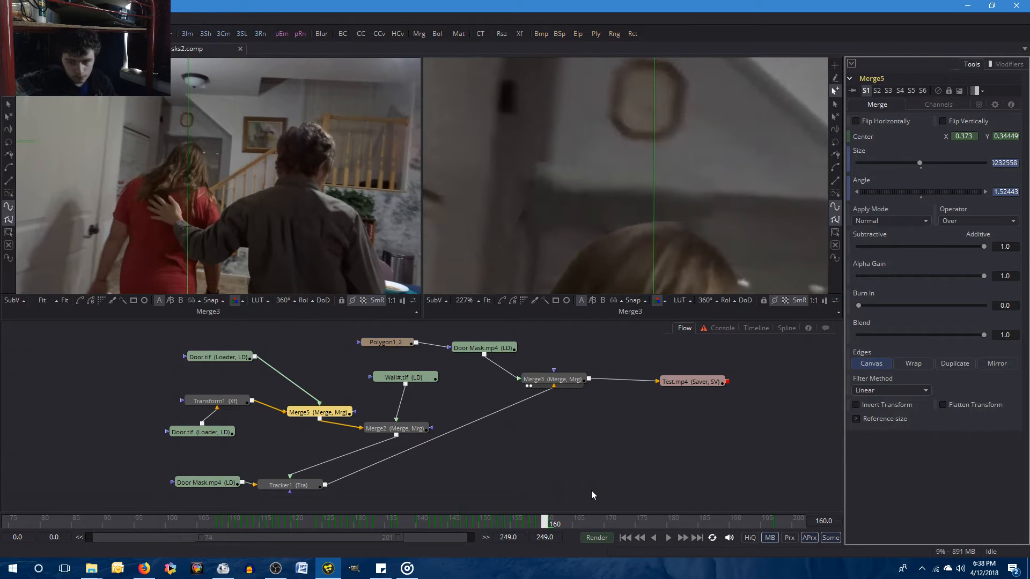
{"action": "key", "text": "bracketright"}
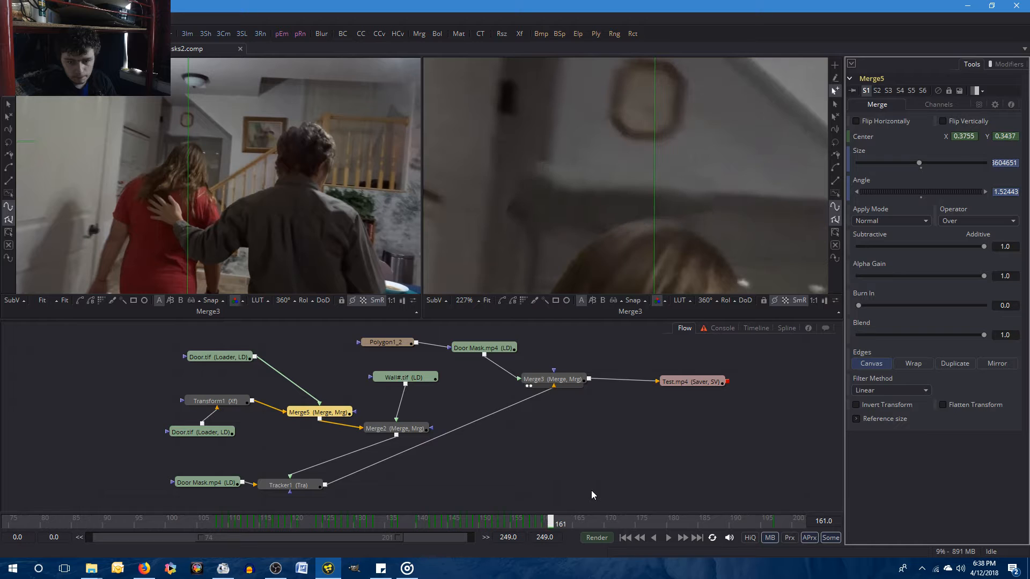
{"action": "key", "text": "bracketleft"}
{"action": "key", "text": "bracketright"}
{"action": "key", "text": "bracketright"}
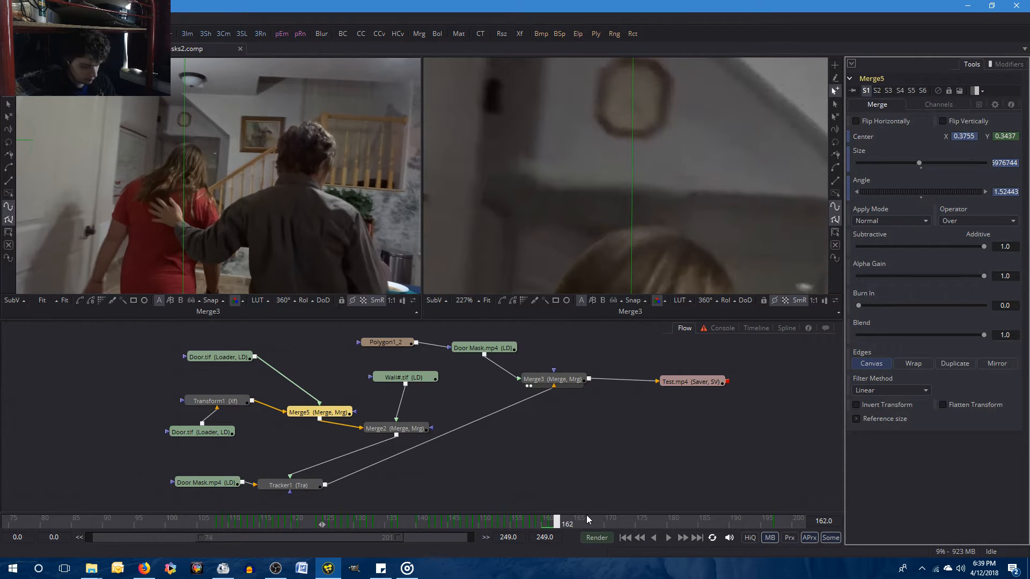
Compare frames 161 and 162, including a close view around the woman's head, to check how the door and wall pieces shift.
{"action": "key", "text": "Left"}
{"action": "key", "text": "Right"}
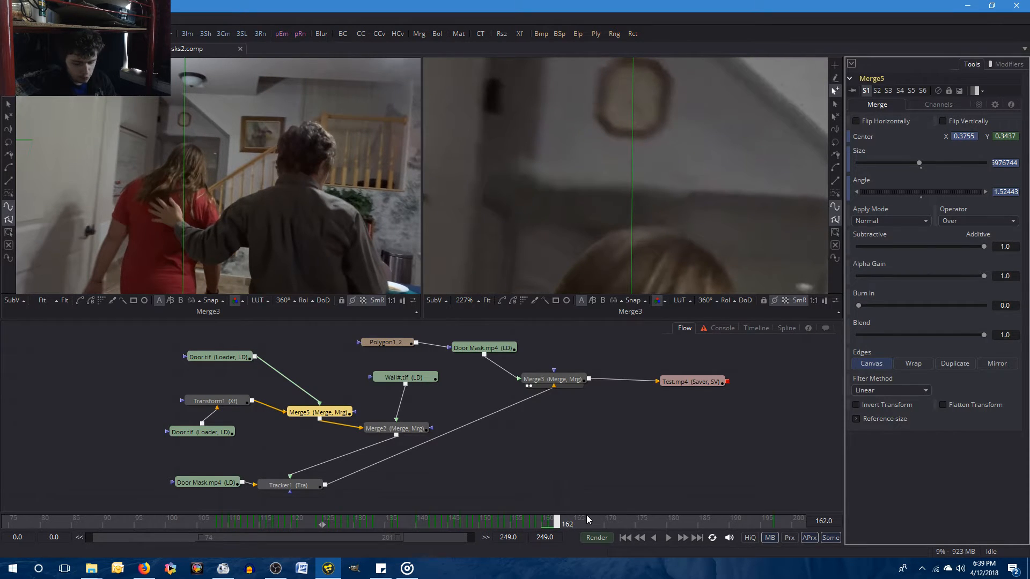
{"action": "key", "text": "Left"}
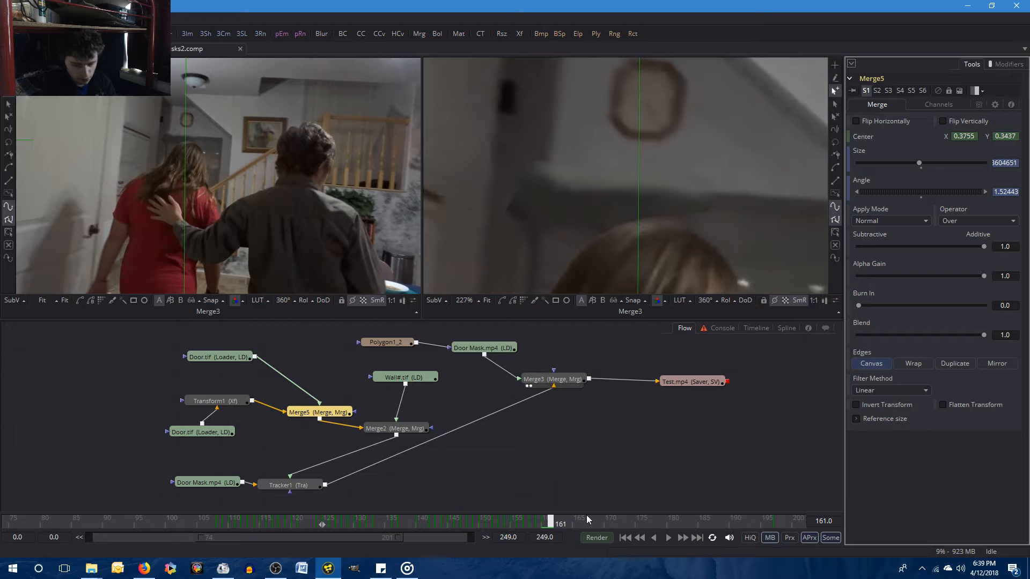
{"action": "key", "text": "Right"}
{"action": "key", "text": "Left"}
{"action": "key", "text": "Right"}
{"action": "key", "text": "Left"}
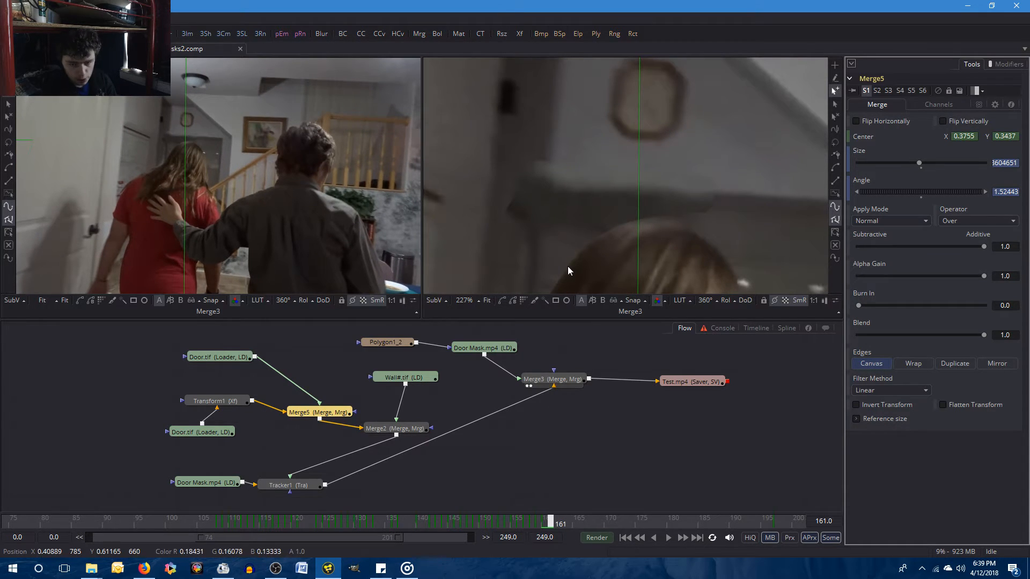
{"action": "scroll", "coordinate": [632, 198], "scroll_direction": "up", "scroll_amount": 2}
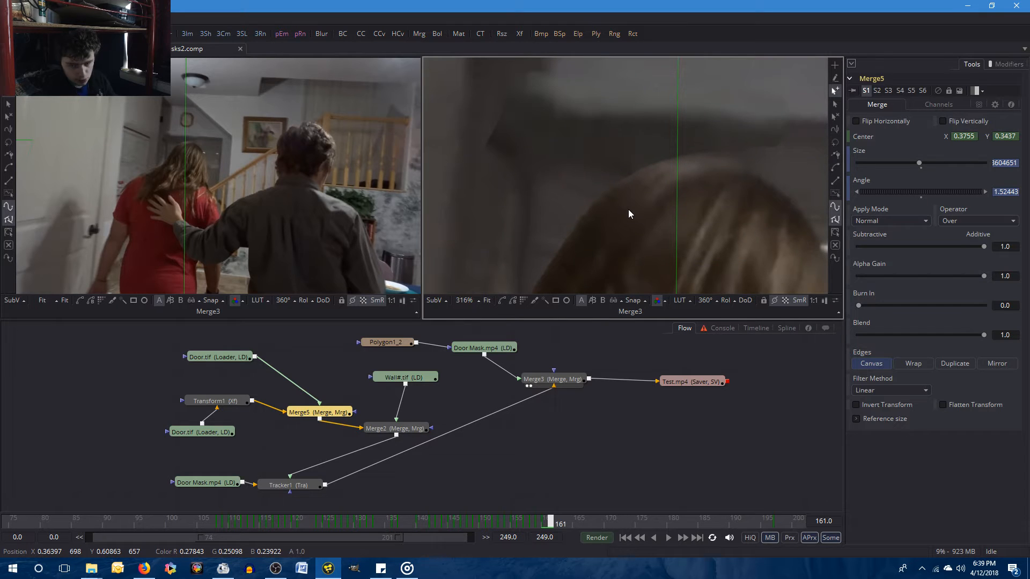
{"action": "scroll", "coordinate": [628, 209], "scroll_direction": "down", "scroll_amount": 2}
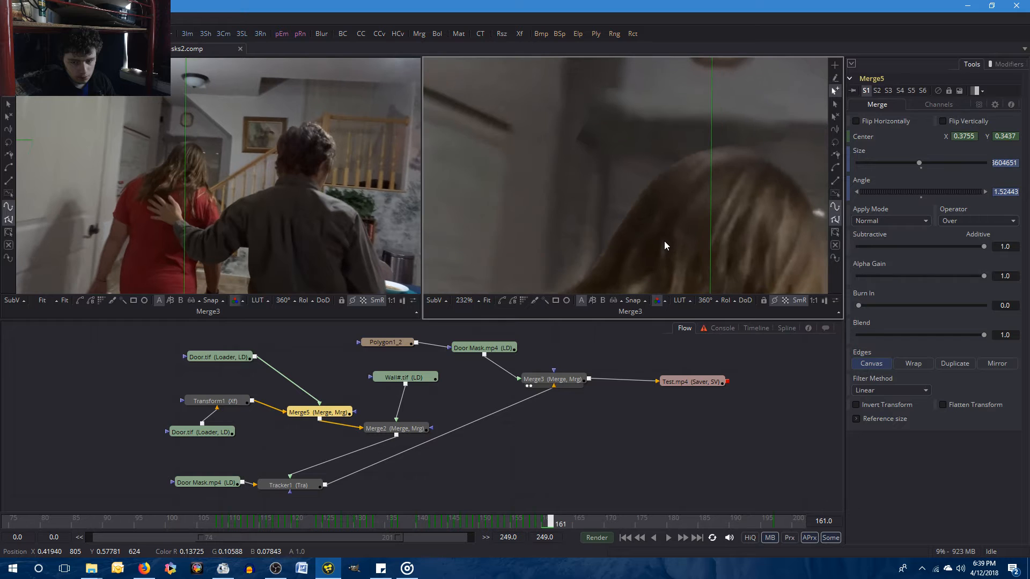
{"action": "key", "text": "Right"}
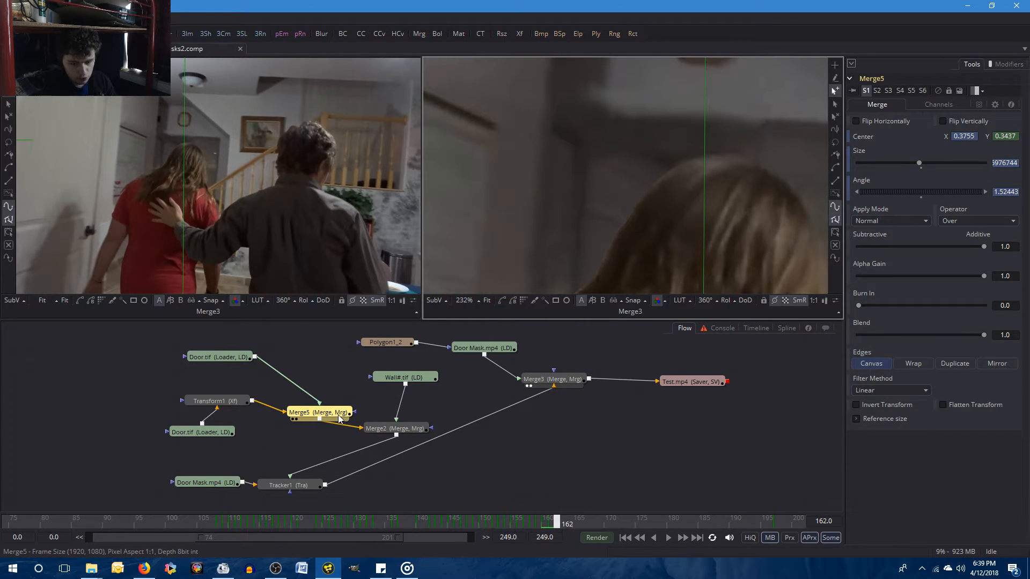
{"action": "key", "text": "Left"}
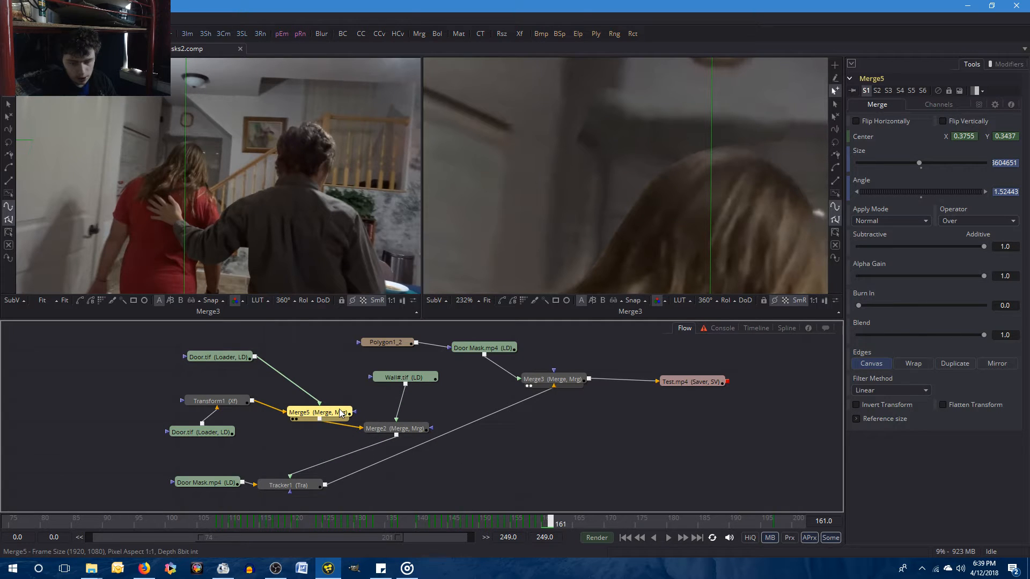
Set Merge5's Center X to 0.377 at frame 162 and compare the result with frame 161.
{"action": "key", "text": "]"}
{"action": "left_click", "coordinate": [978, 137]}
{"action": "key", "text": "BackSpace"}
{"action": "key", "text": "BackSpace"}
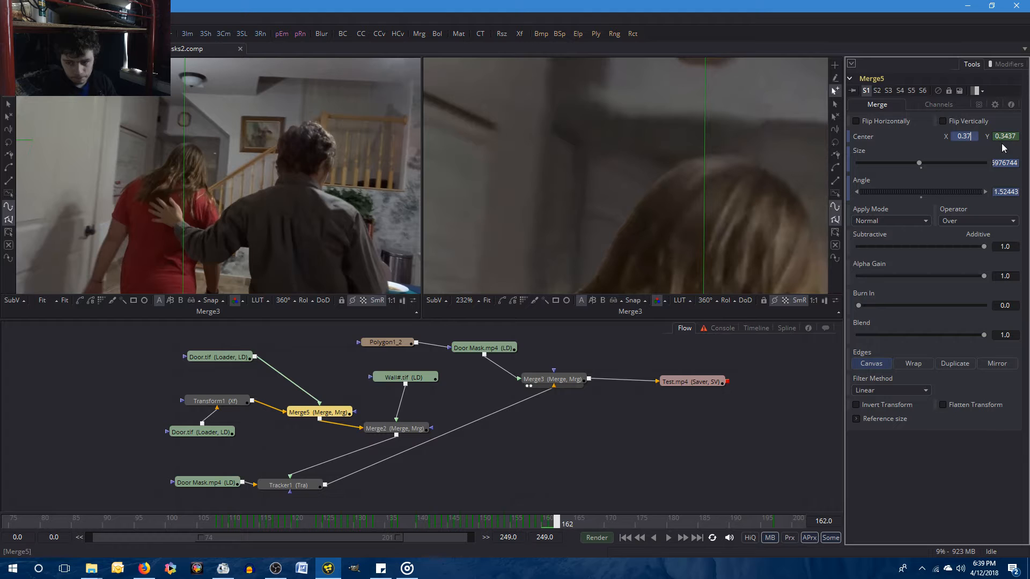
{"action": "key", "text": "Return"}
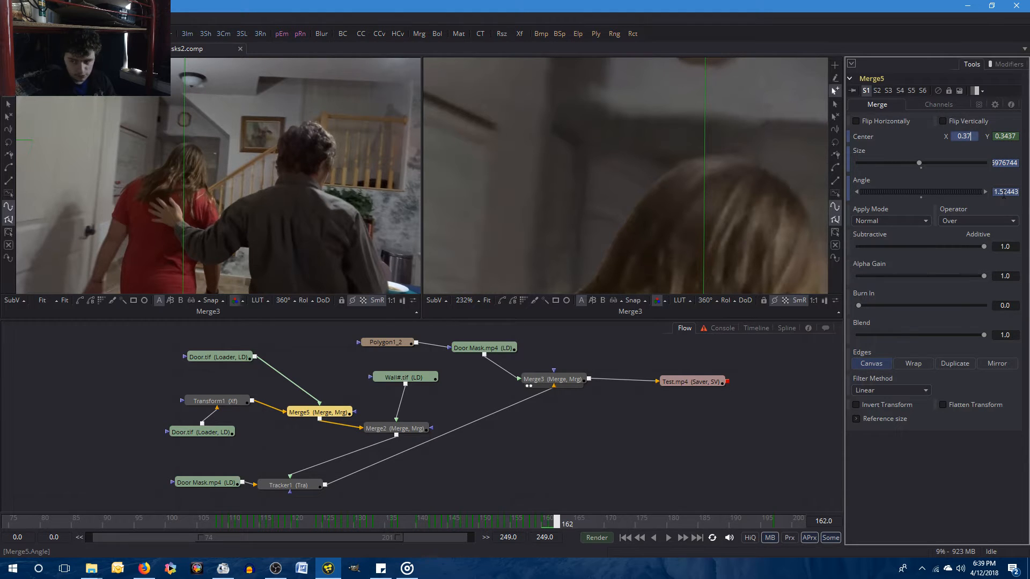
{"action": "type", "text": "7"}
{"action": "key", "text": "Tab"}
{"action": "left_click", "coordinate": [937, 483]}
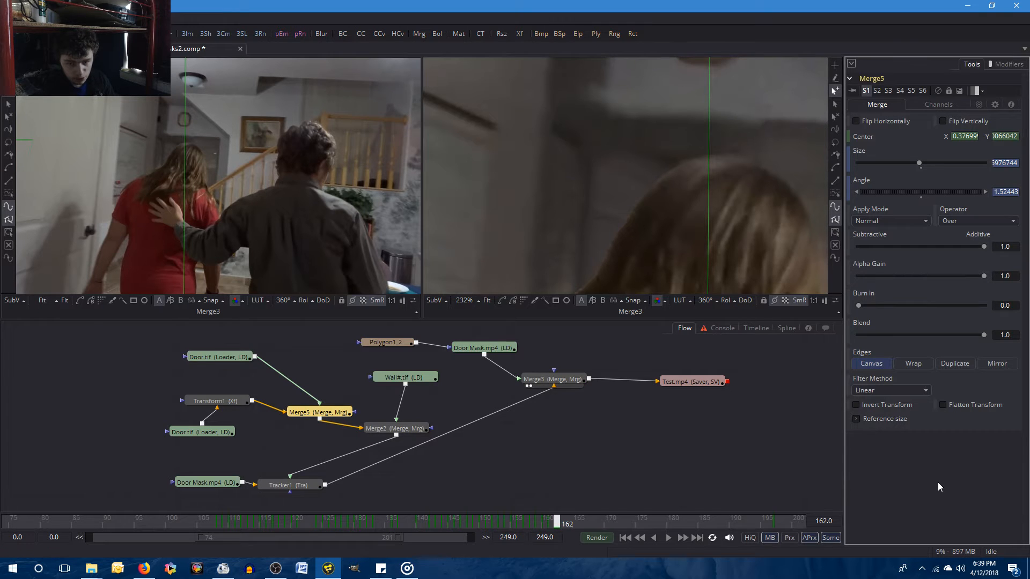
{"action": "key", "text": "bracketleft"}
{"action": "key", "text": "bracketright"}
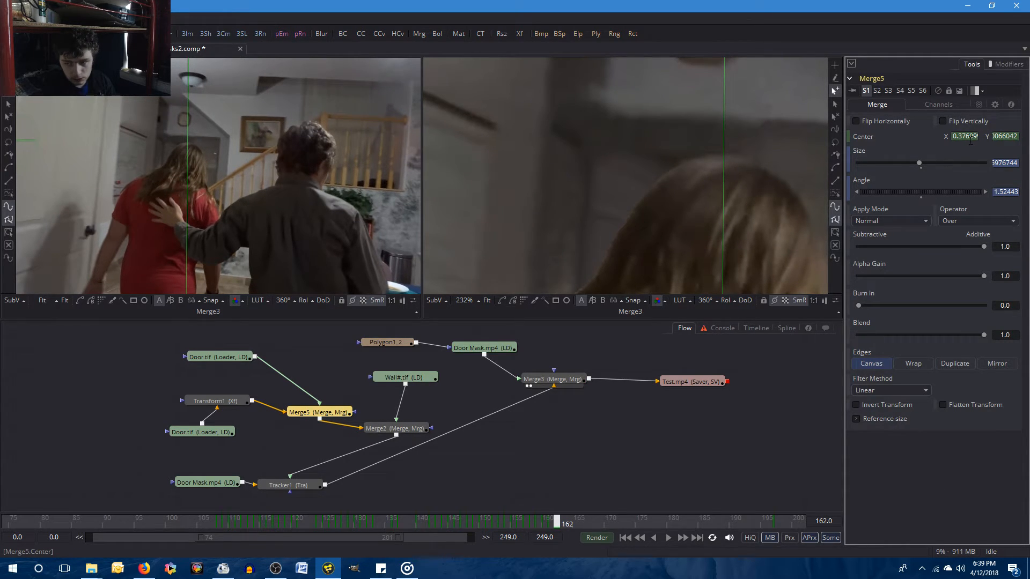
Set Merge5's Center X to 0.378 at frame 162 and compare the result with frame 161.
{"action": "key", "text": "BackSpace"}
{"action": "key", "text": "BackSpace"}
{"action": "key", "text": "BackSpace"}
{"action": "key", "text": "BackSpace"}
{"action": "type", "text": "8"}
{"action": "key", "text": "Return"}
{"action": "left_click", "coordinate": [973, 526]}
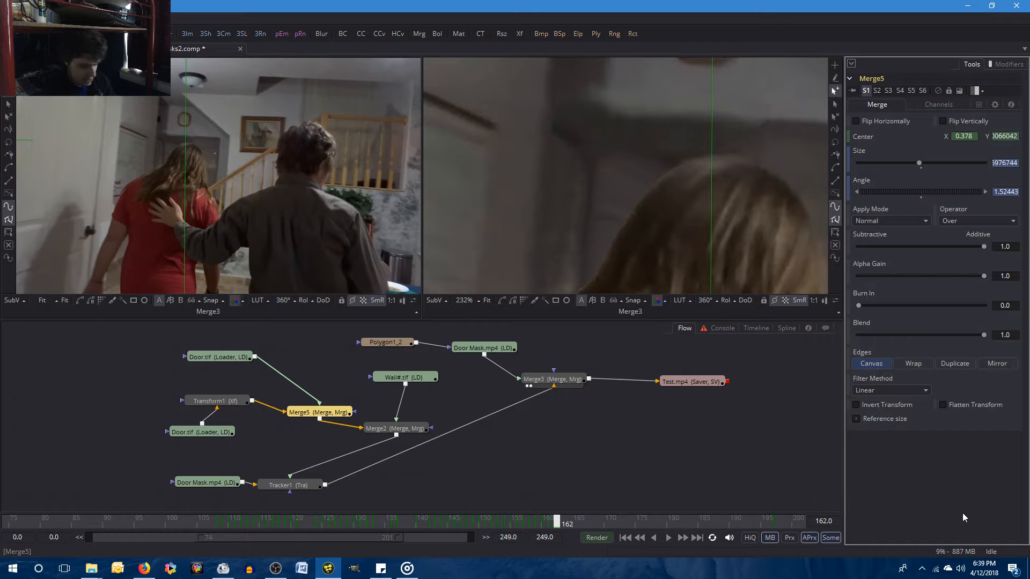
{"action": "key", "text": "Left"}
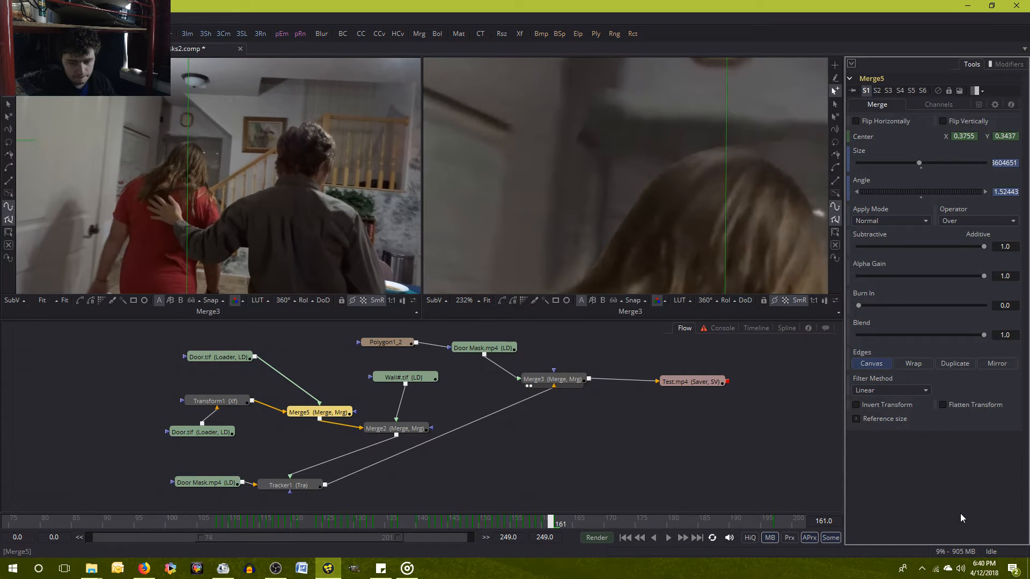
Set Merge5's Center X to 0.3785 at frame 162.
{"action": "key", "text": "Right"}
{"action": "type", "text": "5"}
{"action": "key", "text": "Return"}
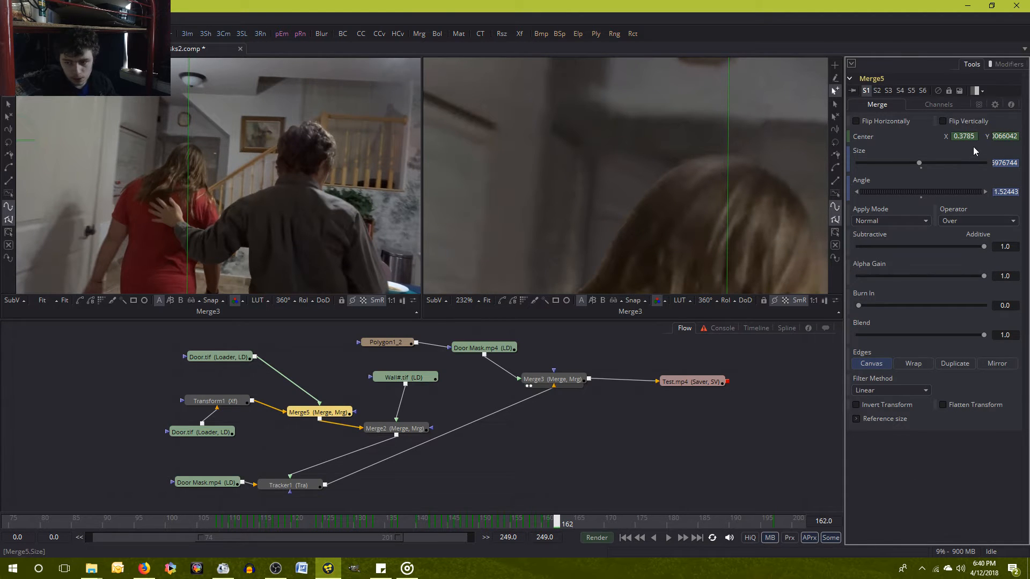
Set Merge5's Center X to 0.379 at frame 162 and compare the result with frame 161.
{"action": "left_click_drag", "start_coordinate": [966, 136], "coordinate": [1022, 150]}
{"action": "type", "text": "9"}
{"action": "key", "text": "Tab"}
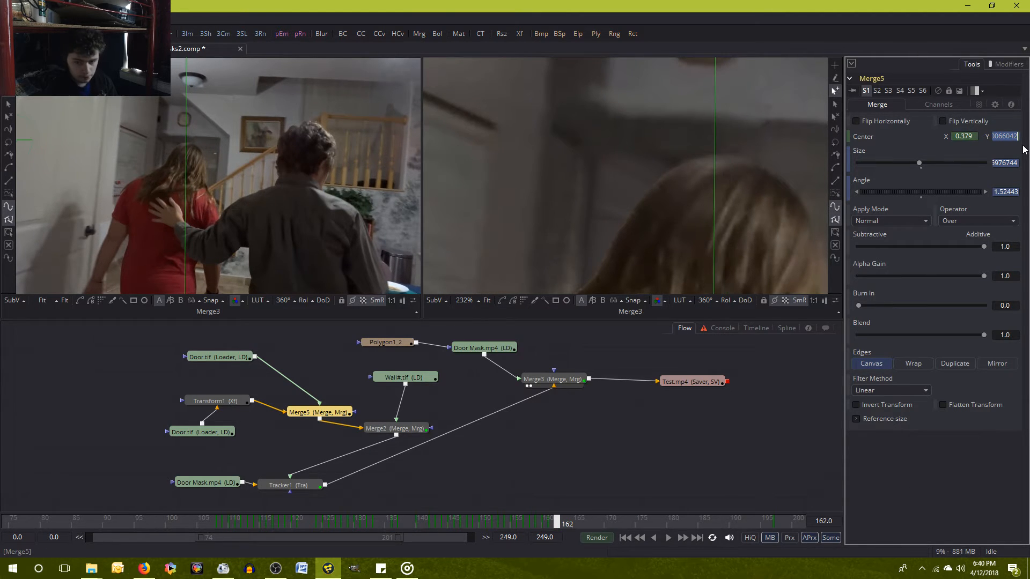
{"action": "left_click", "coordinate": [923, 482]}
{"action": "key", "text": "["}
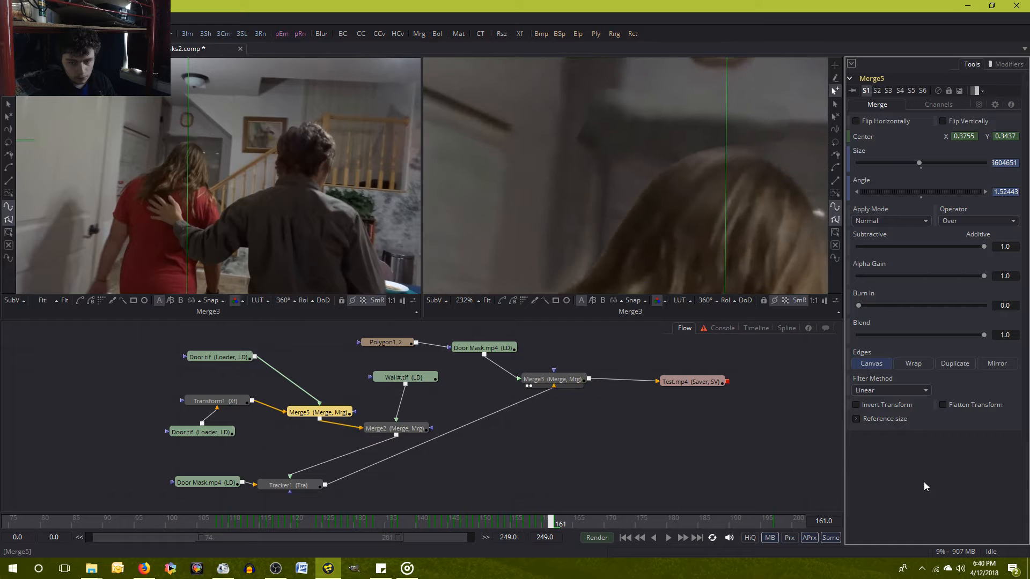
{"action": "key", "text": "bracketright"}
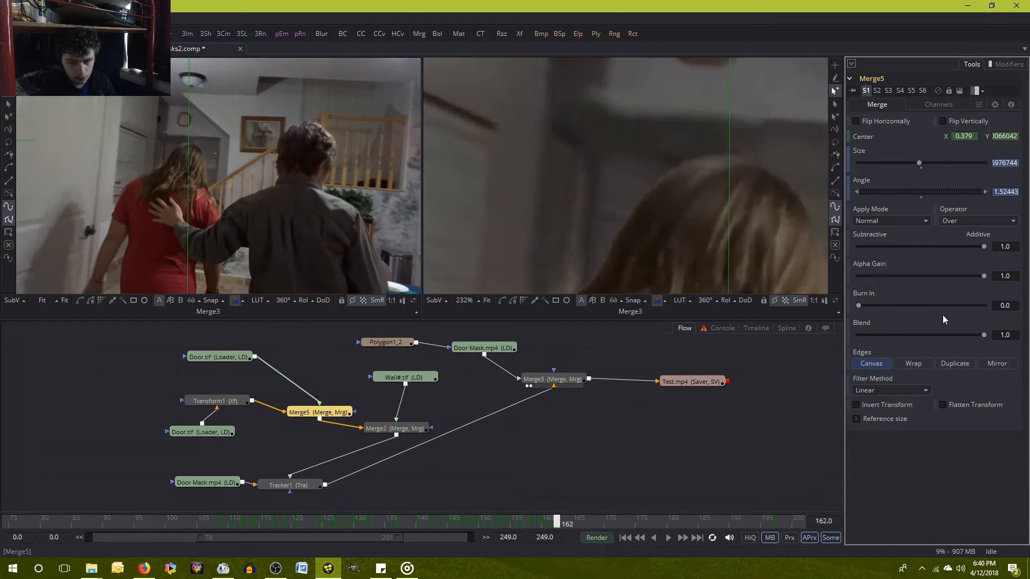
Set Merge5's Center X to 0.38 at frame 162 and compare the result with frame 161.
{"action": "left_click", "coordinate": [975, 135]}
{"action": "type", "text": "0.38"}
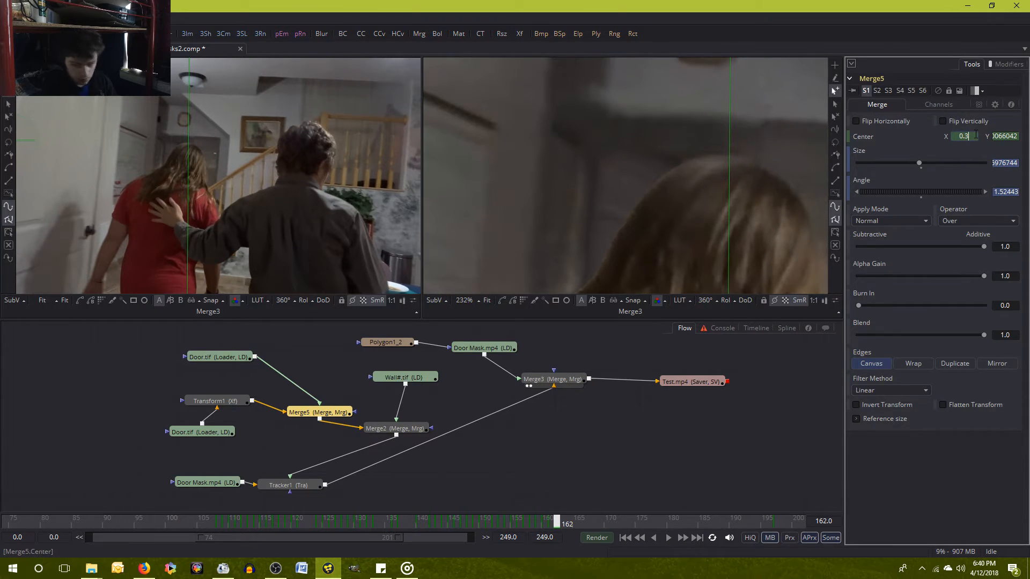
{"action": "key", "text": "Return"}
{"action": "key", "text": "bracketleft"}
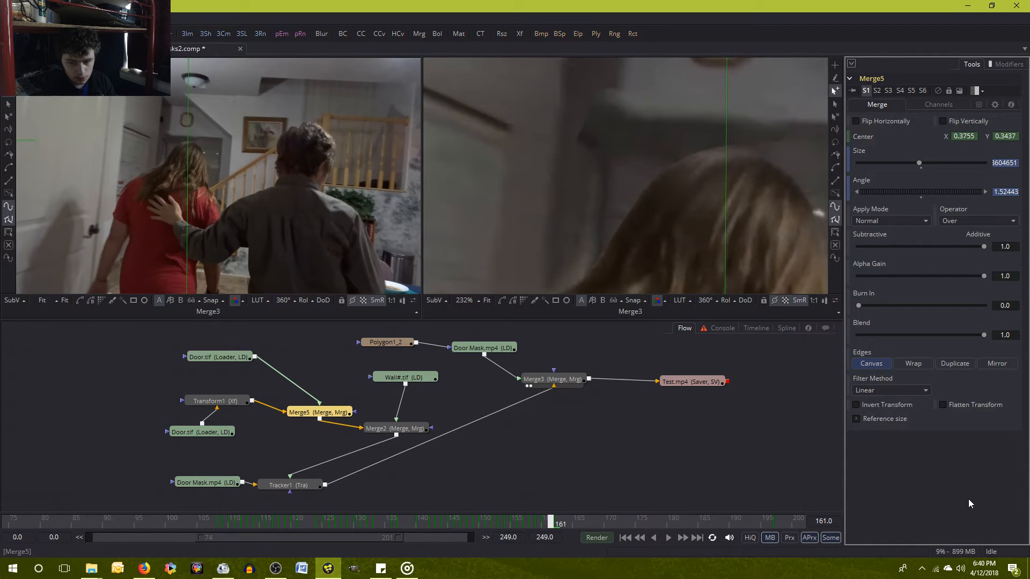
{"action": "key", "text": "bracketright"}
Set Merge5's Center X to 0.3795 at frame 162.
{"action": "left_click", "coordinate": [974, 136]}
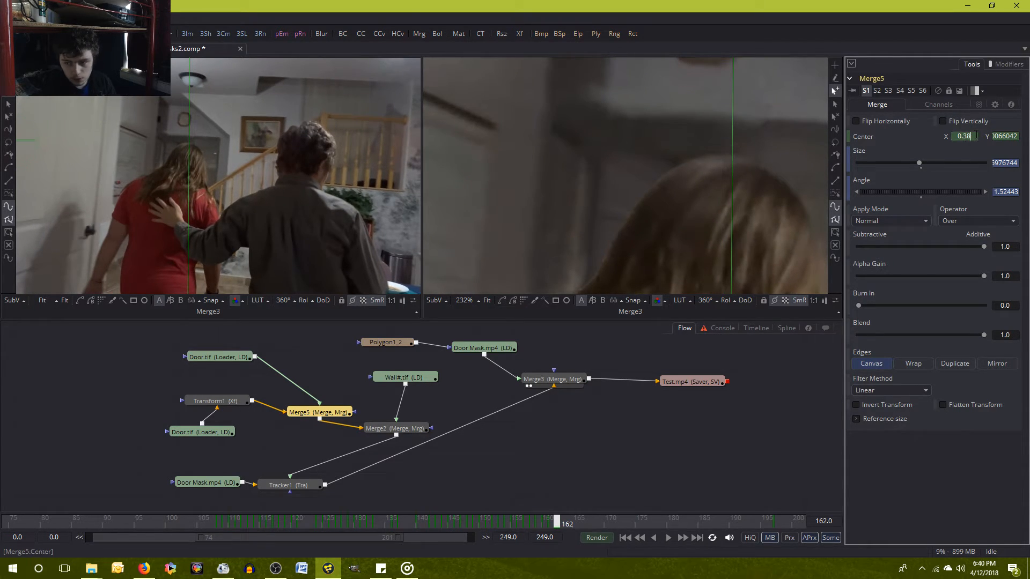
{"action": "key", "text": "BackSpace"}
{"action": "type", "text": "795"}
{"action": "key", "text": "Return"}
Compare frames 161 and 162 repeatedly to check the alignment, and save the composition.
{"action": "key", "text": "bracketleft"}
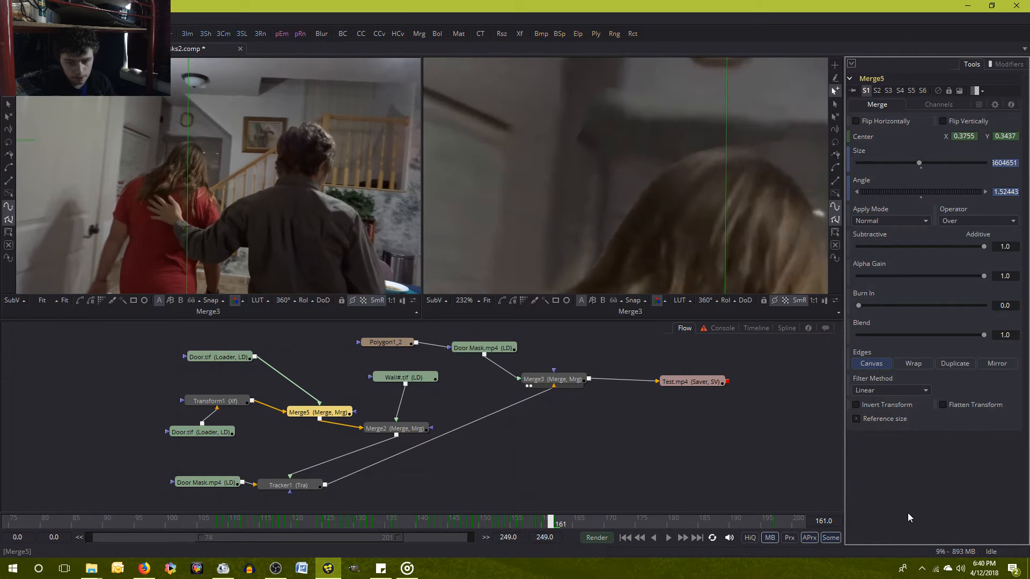
{"action": "key", "text": "bracketright"}
{"action": "key", "text": "bracketleft"}
{"action": "key", "text": "bracketright"}
{"action": "key", "text": "bracketleft"}
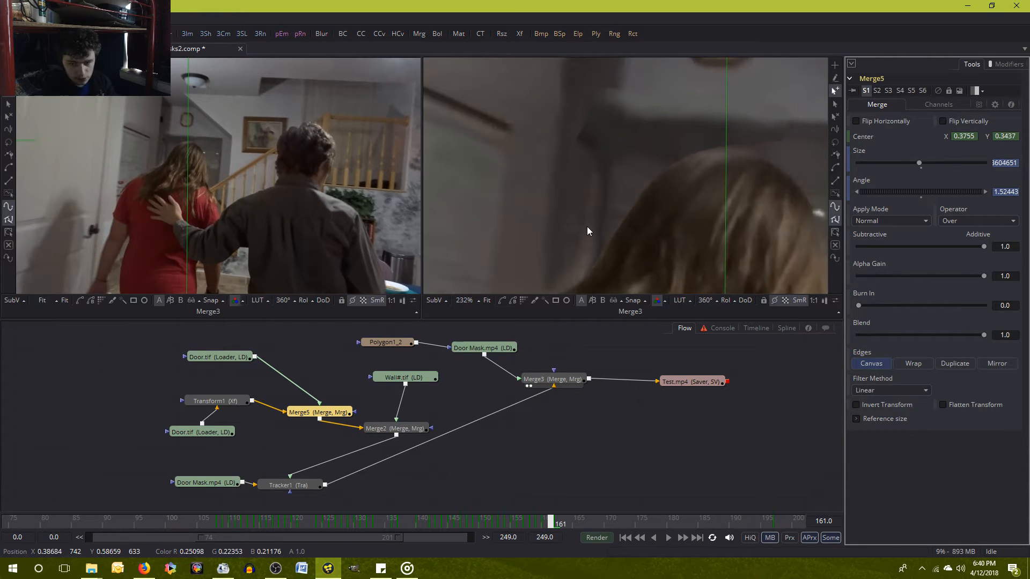
{"action": "key", "text": "bracketright"}
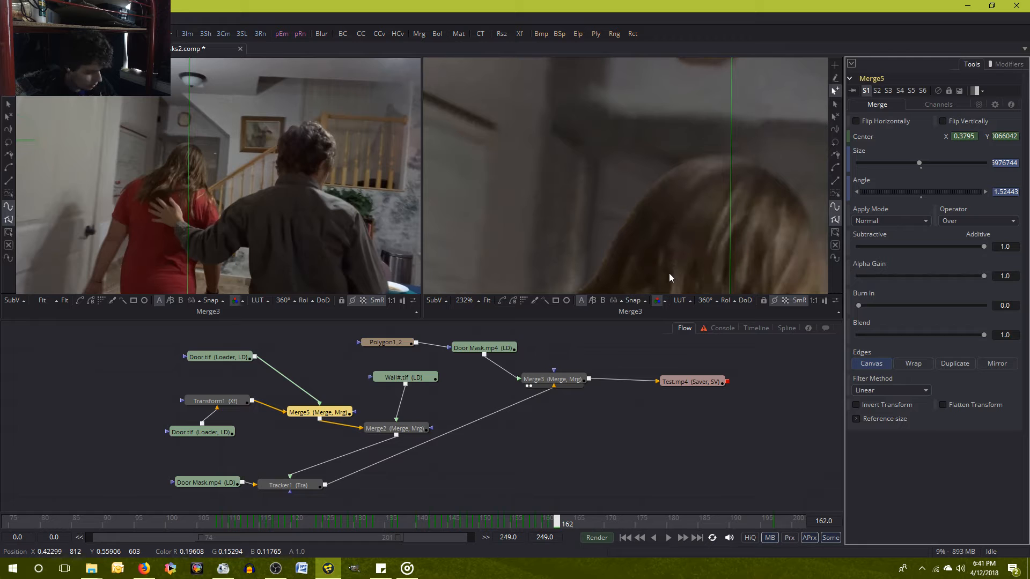
{"action": "key", "text": "ctrl+s"}
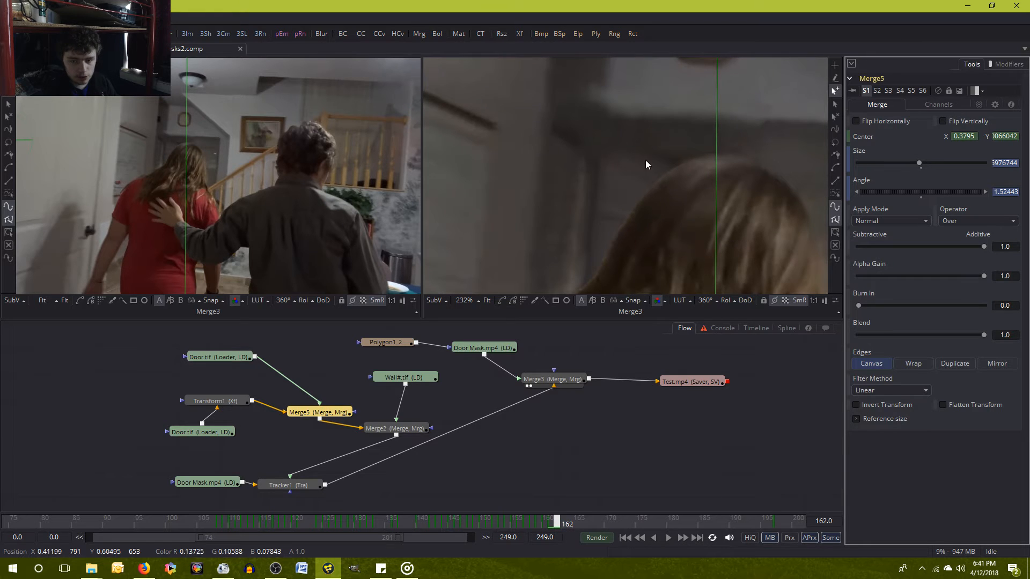
Set a keyframe on Merge2's Center at frame 162.
{"action": "key", "text": "Right"}
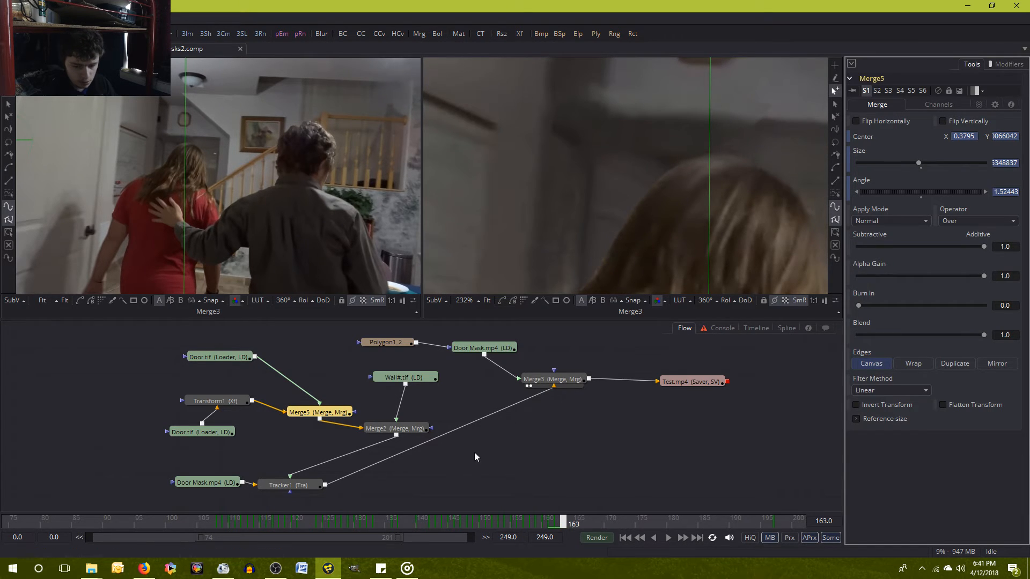
{"action": "left_click", "coordinate": [377, 431]}
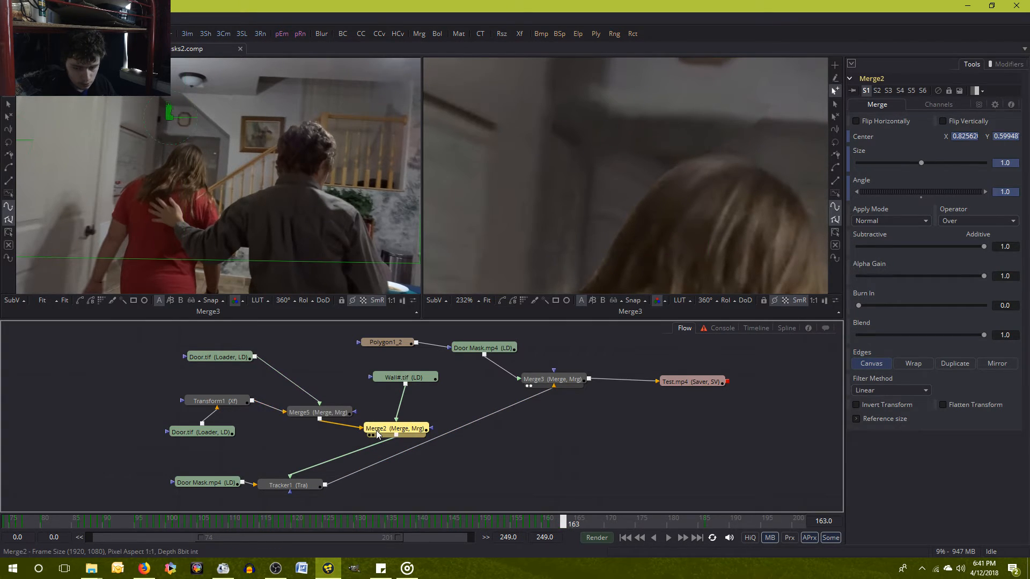
{"action": "left_click", "coordinate": [341, 413]}
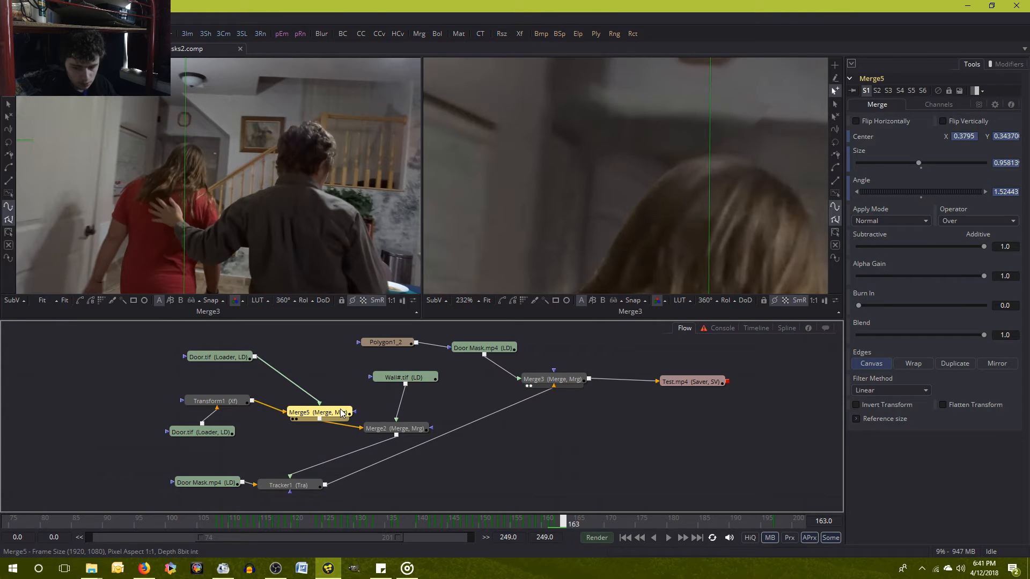
{"action": "left_click", "coordinate": [386, 428]}
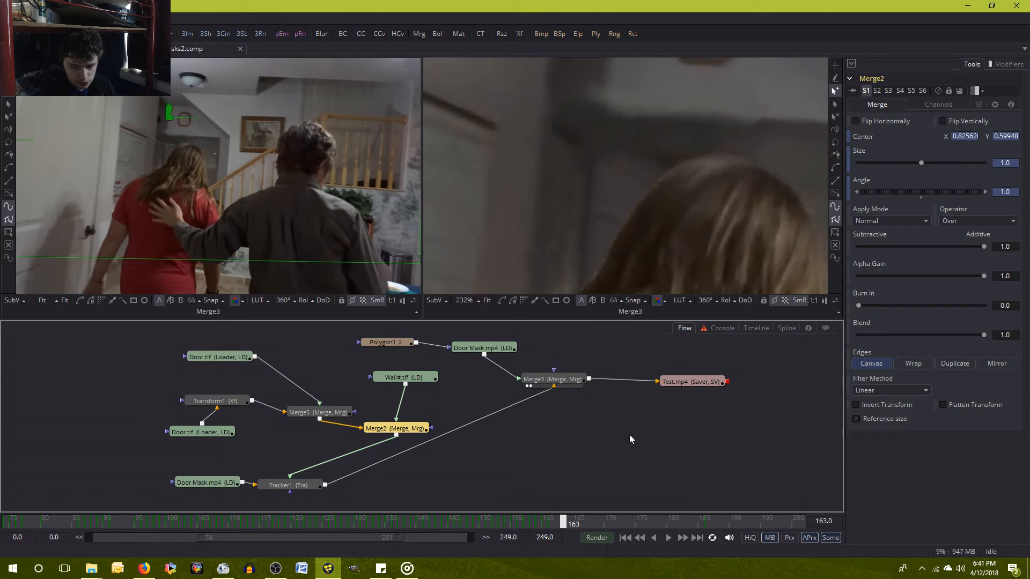
{"action": "key", "text": "Left"}
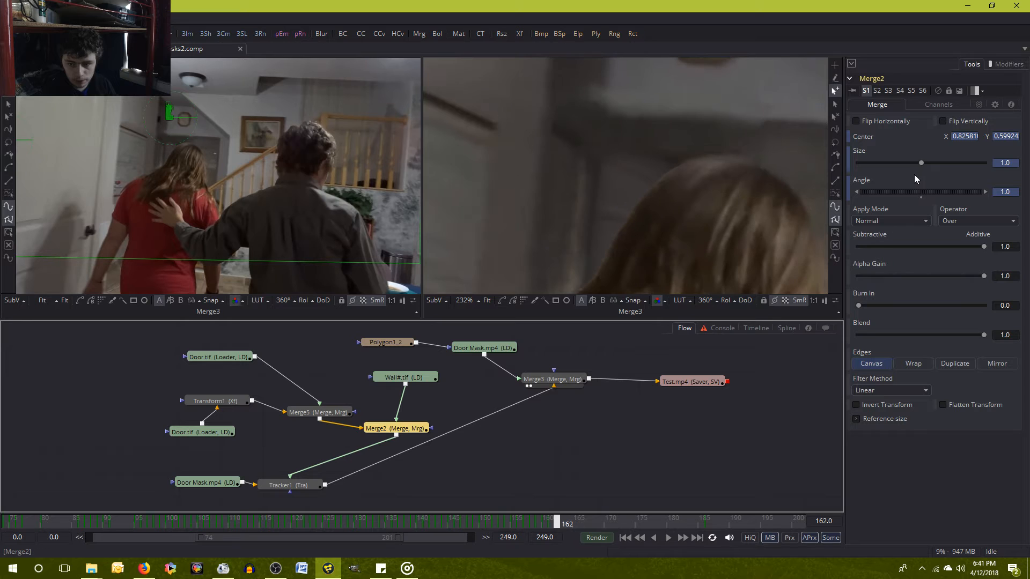
{"action": "right_click", "coordinate": [864, 135]}
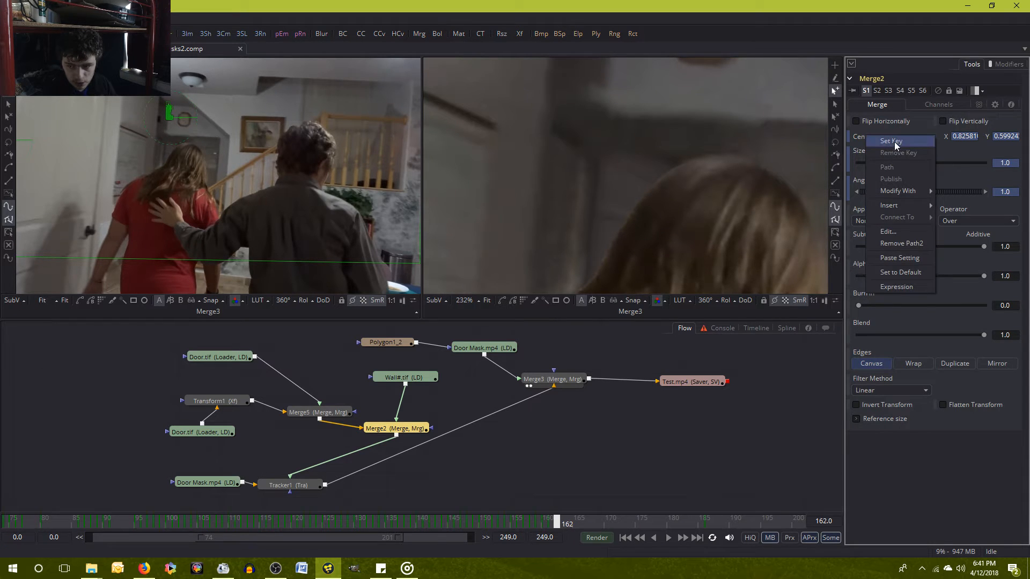
{"action": "left_click", "coordinate": [893, 140]}
Set a keyframe on Merge2's Center at frame 163.
{"action": "key", "text": "Right"}
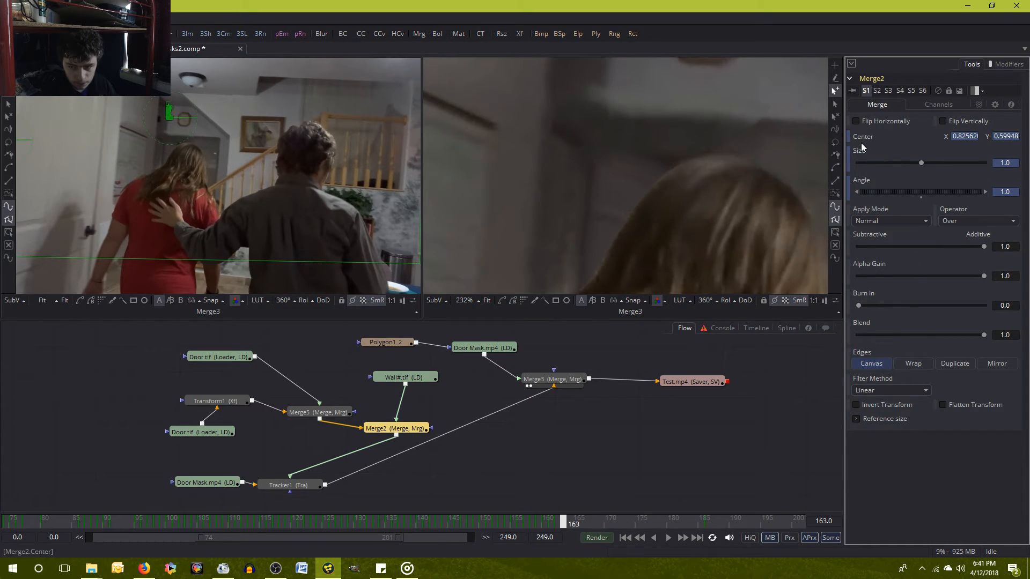
{"action": "right_click", "coordinate": [861, 144]}
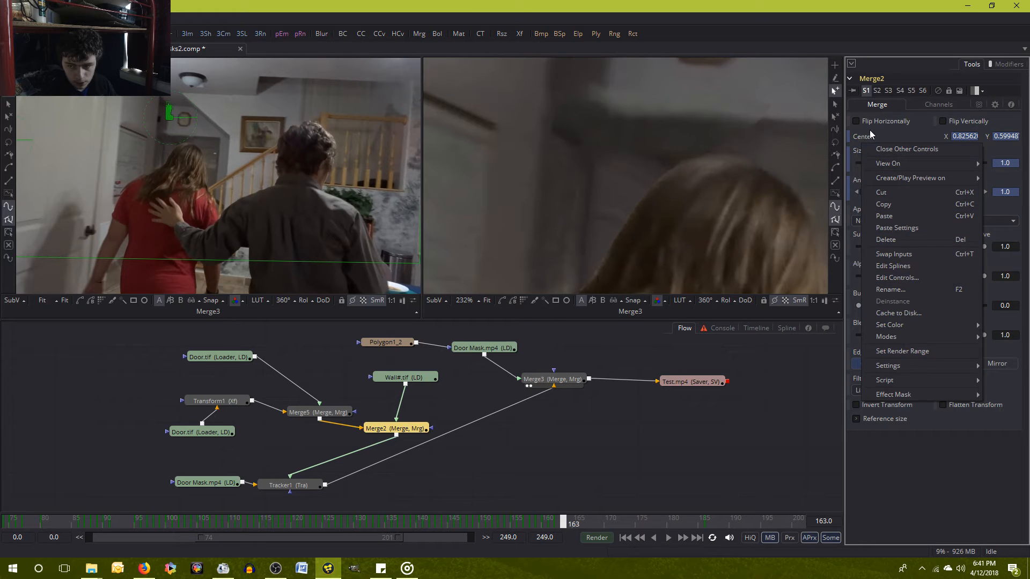
{"action": "left_click", "coordinate": [864, 137]}
{"action": "right_click", "coordinate": [864, 135]}
{"action": "left_click", "coordinate": [873, 146]}
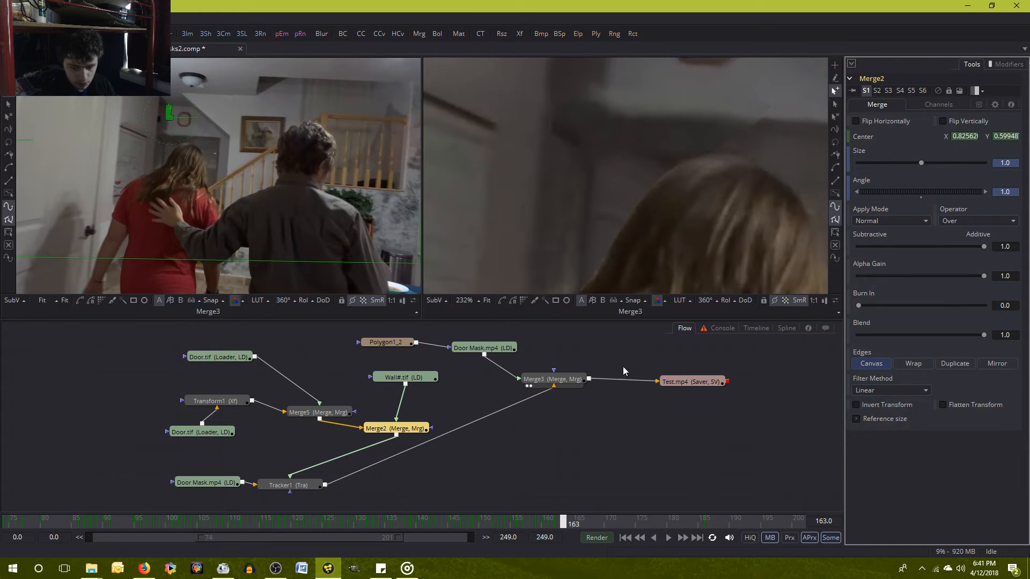
Compare frames 162, 163 and 164 to check how the wall and door pieces line up.
{"action": "key", "text": "Right"}
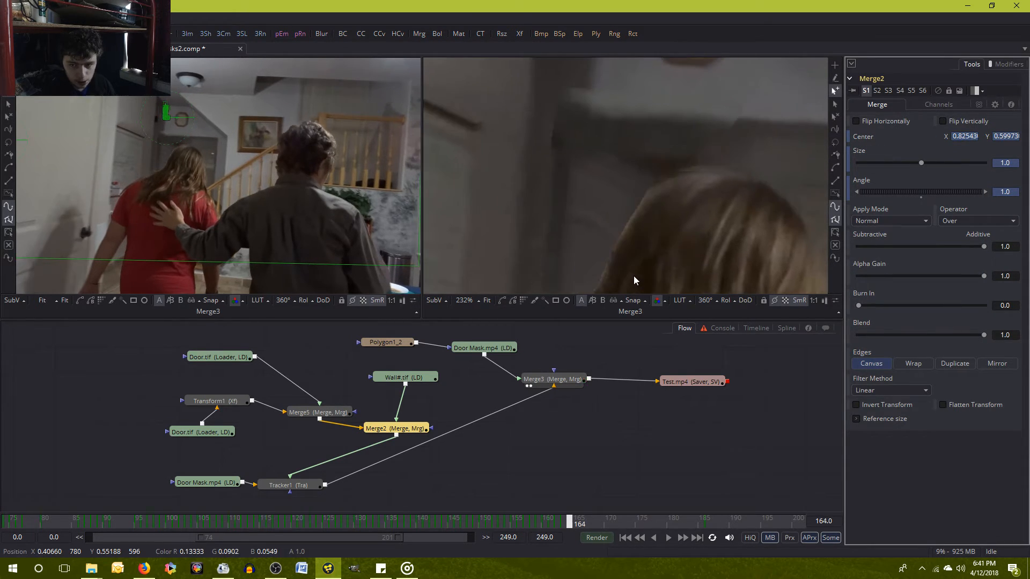
{"action": "key", "text": "Left"}
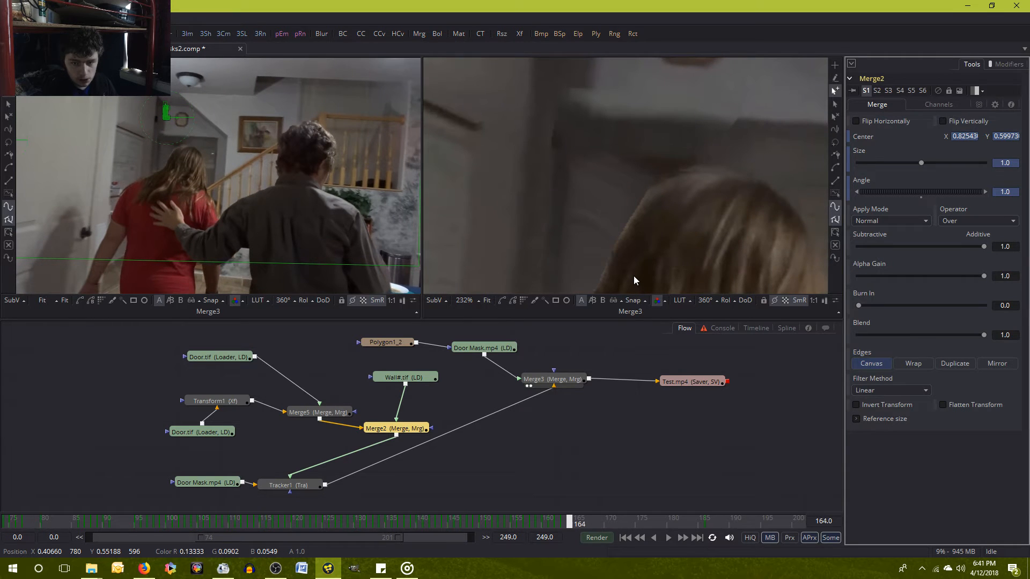
{"action": "key", "text": "Right"}
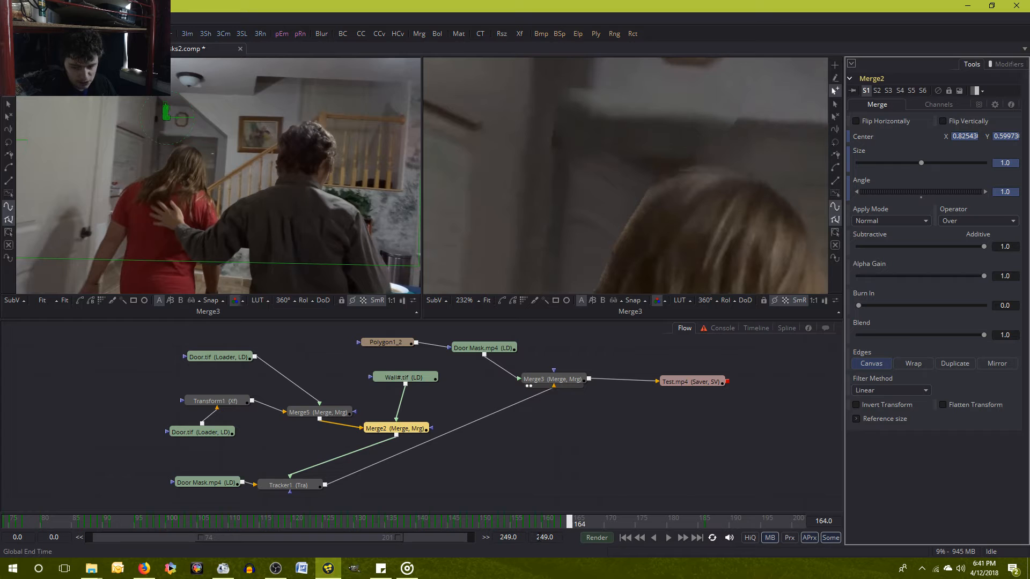
{"action": "key", "text": "Left"}
{"action": "key", "text": "Left"}
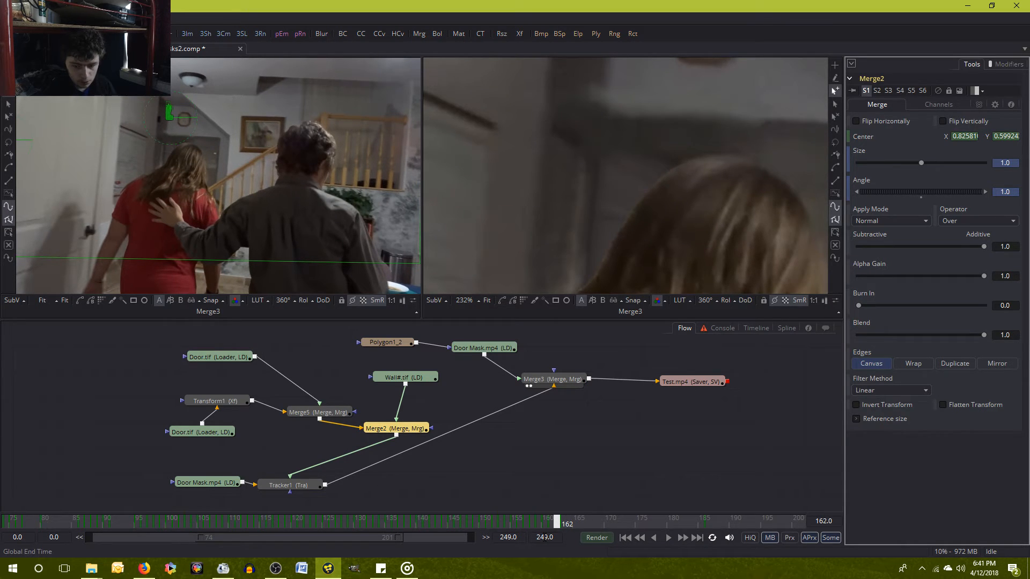
{"action": "key", "text": "Right"}
{"action": "key", "text": "Left"}
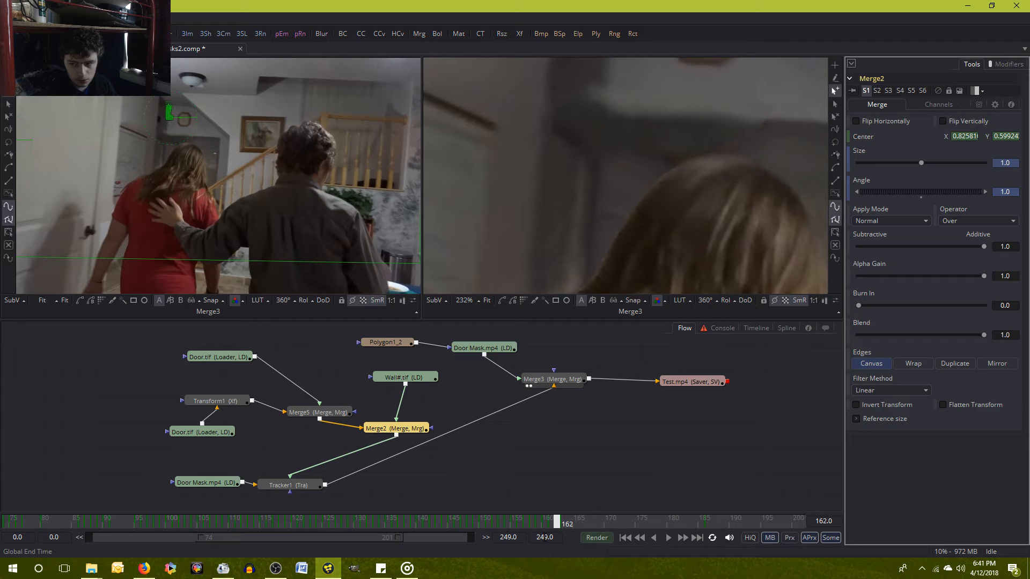
Set Merge5's Center X to 0.38 at frame 163.
{"action": "left_click", "coordinate": [329, 413]}
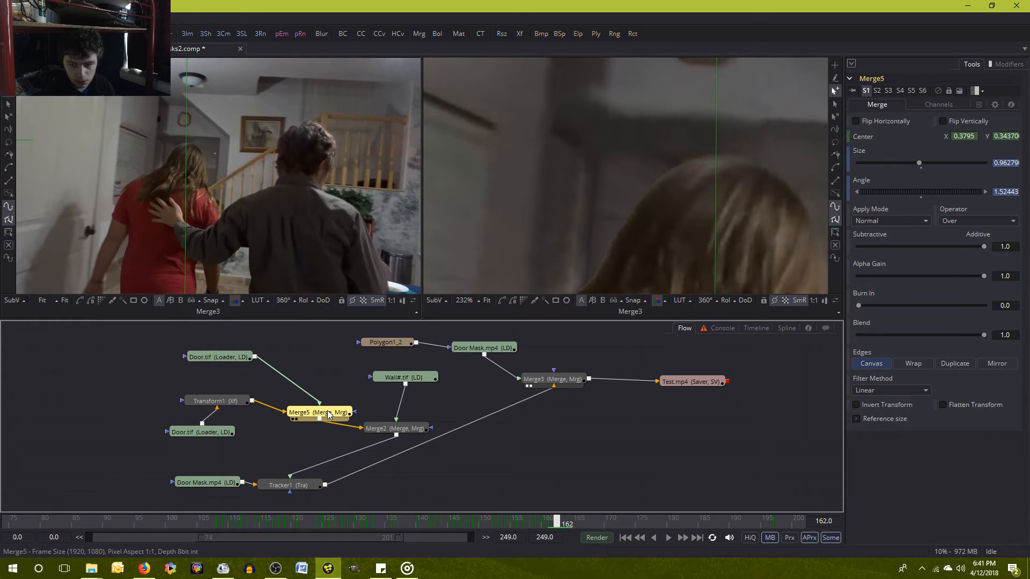
{"action": "key", "text": "Right"}
{"action": "left_click", "coordinate": [978, 137]}
{"action": "key", "text": "BackSpace"}
{"action": "type", "text": "8"}
{"action": "key", "text": "Tab"}
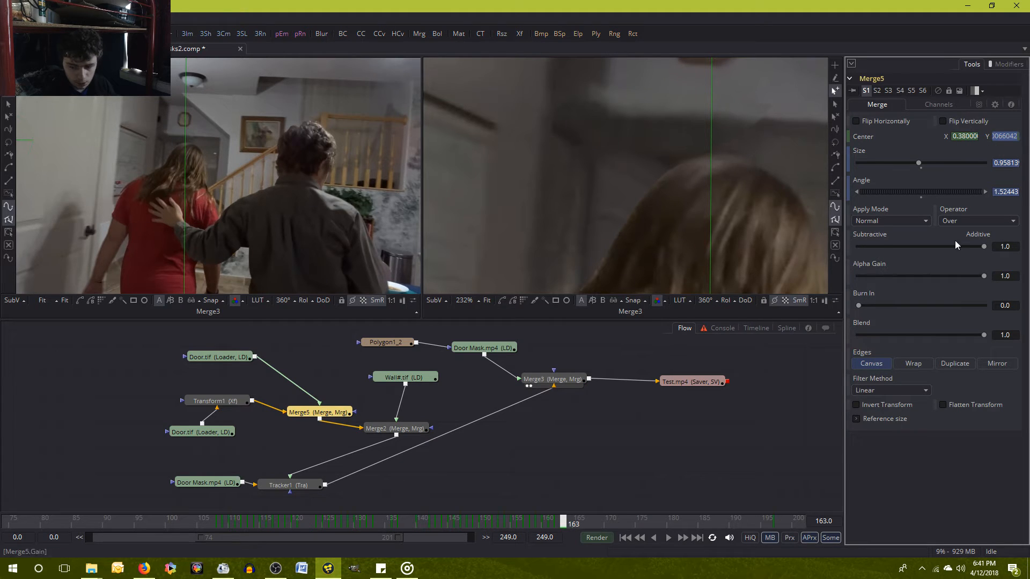
Set Merge5's Center X to 0.381 at frame 163 and compare the result with frame 162.
{"action": "left_click_drag", "start_coordinate": [967, 136], "coordinate": [991, 182]}
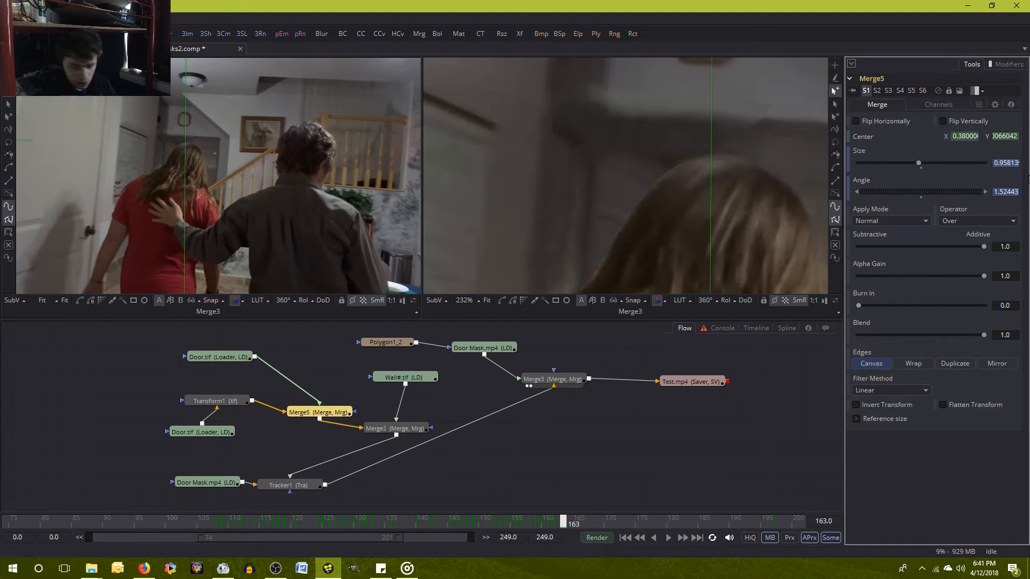
{"action": "type", "text": "2"}
{"action": "key", "text": "BackSpace"}
{"action": "type", "text": "1"}
{"action": "key", "text": "Tab"}
{"action": "left_click", "coordinate": [964, 454]}
{"action": "key", "text": "Left"}
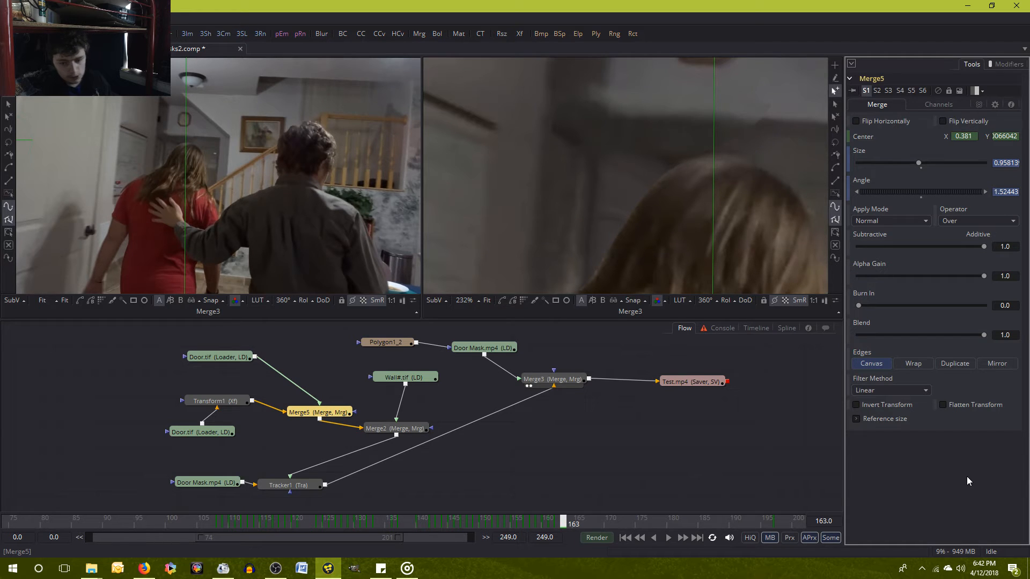
{"action": "key", "text": "Right"}
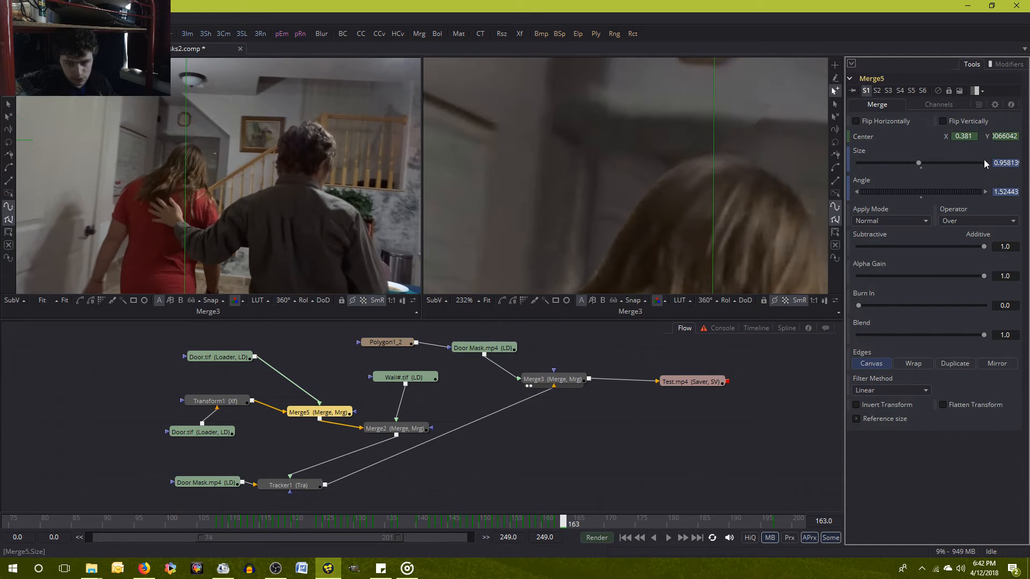
Set Merge5's Center X to 0.3815 at frame 163 and compare the result with frame 162.
{"action": "left_click", "coordinate": [974, 139]}
{"action": "type", "text": "5"}
{"action": "key", "text": "Tab"}
{"action": "left_click", "coordinate": [946, 479]}
{"action": "key", "text": "Left"}
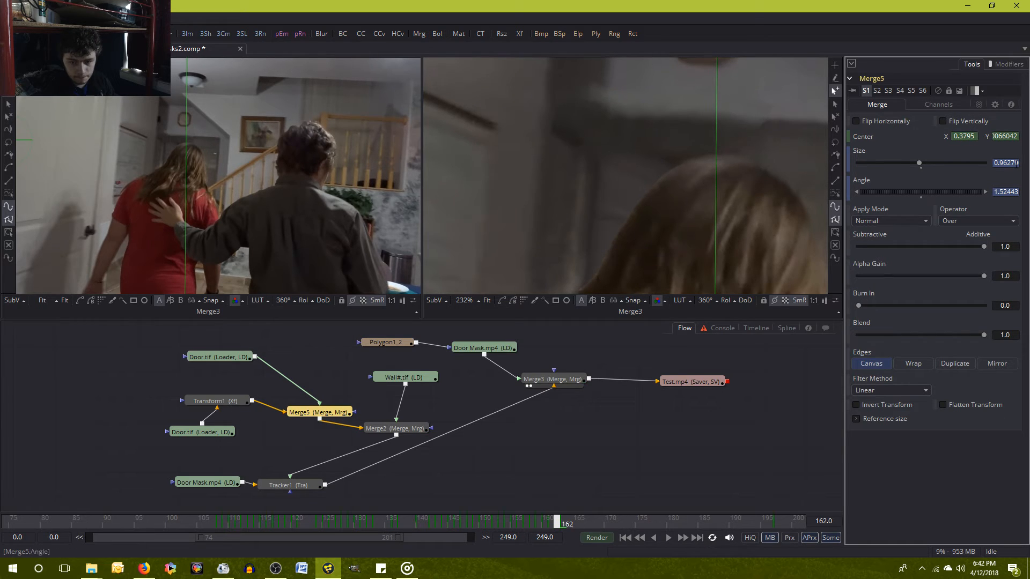
Copy Merge5's Center Y value from frame 162 to frame 163 and compare the two frames.
{"action": "double_click", "coordinate": [1007, 135]}
{"action": "right_click", "coordinate": [1007, 135]}
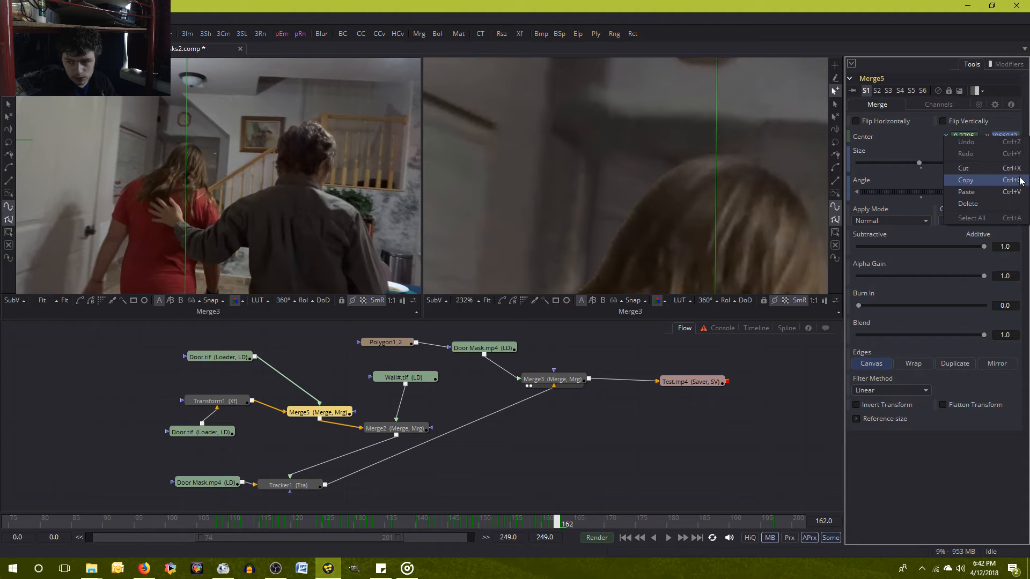
{"action": "left_click", "coordinate": [965, 180]}
{"action": "key", "text": "Right"}
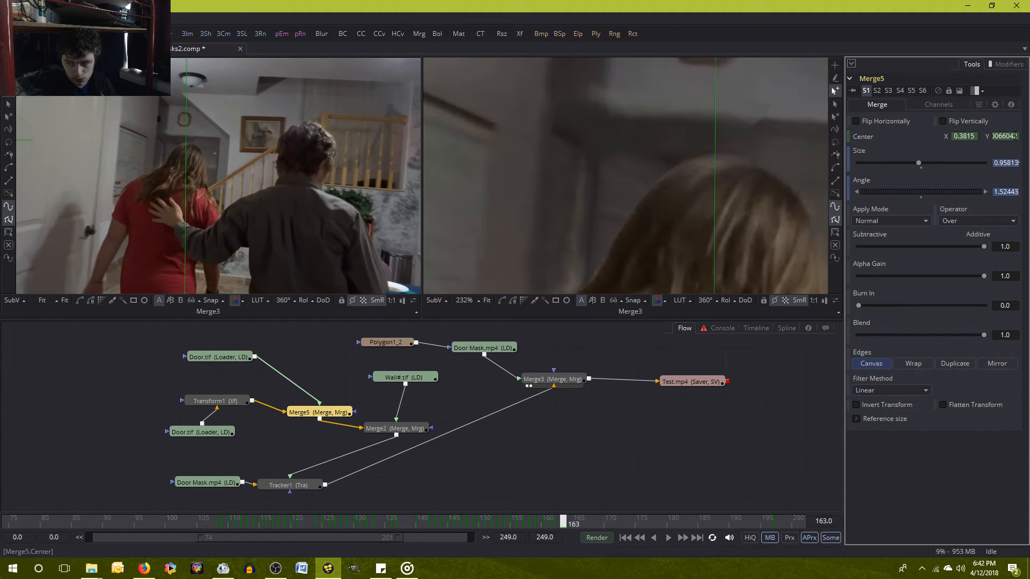
{"action": "right_click", "coordinate": [1007, 136]}
{"action": "left_click", "coordinate": [1012, 201]}
{"action": "key", "text": "Left"}
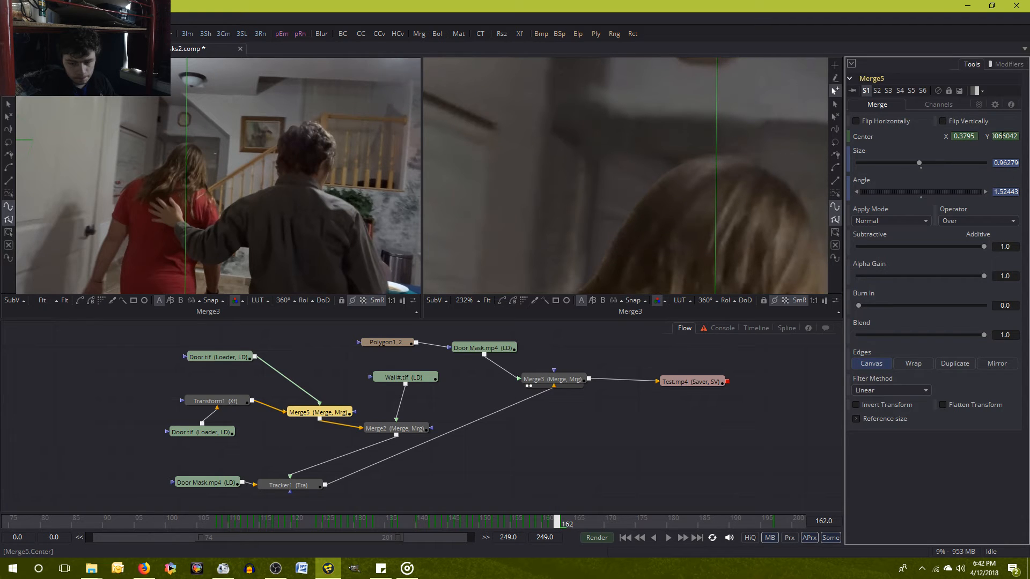
{"action": "key", "text": "Right"}
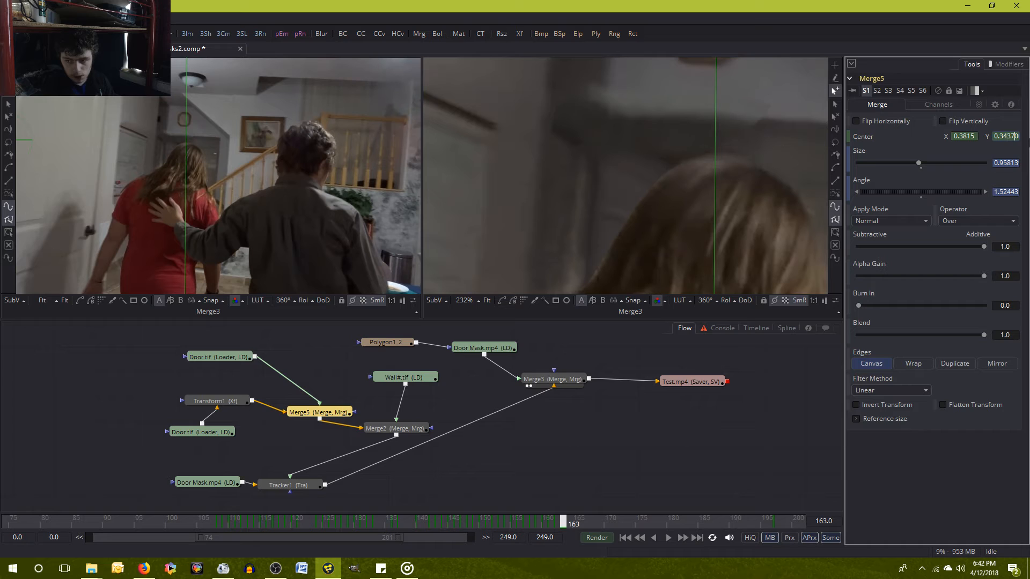
Try Center Y values of 0.343 and 0.3439 for Merge5 at frame 163.
{"action": "key", "text": "BackSpace"}
{"action": "key", "text": "BackSpace"}
{"action": "key", "text": "BackSpace"}
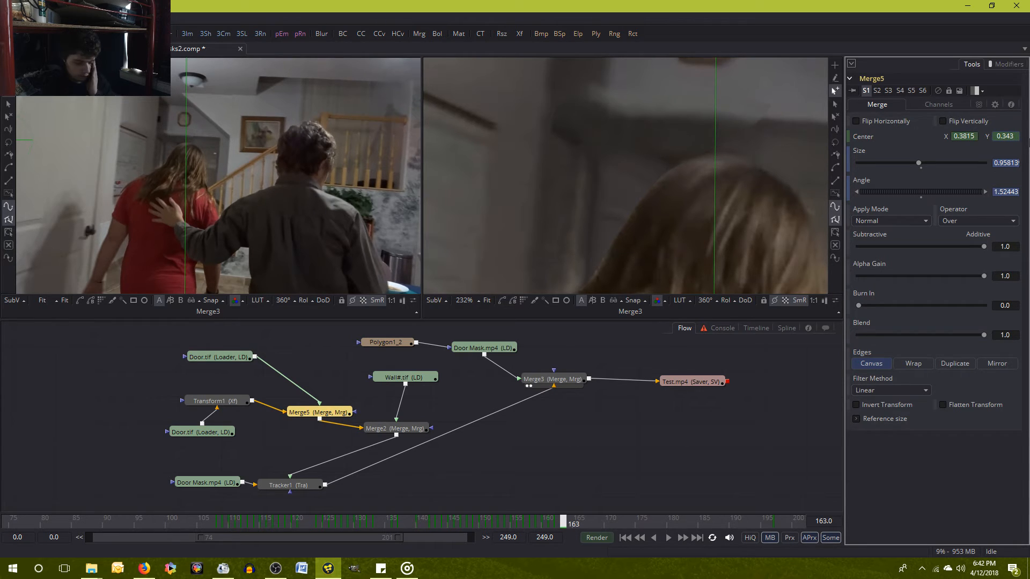
{"action": "key", "text": "Return"}
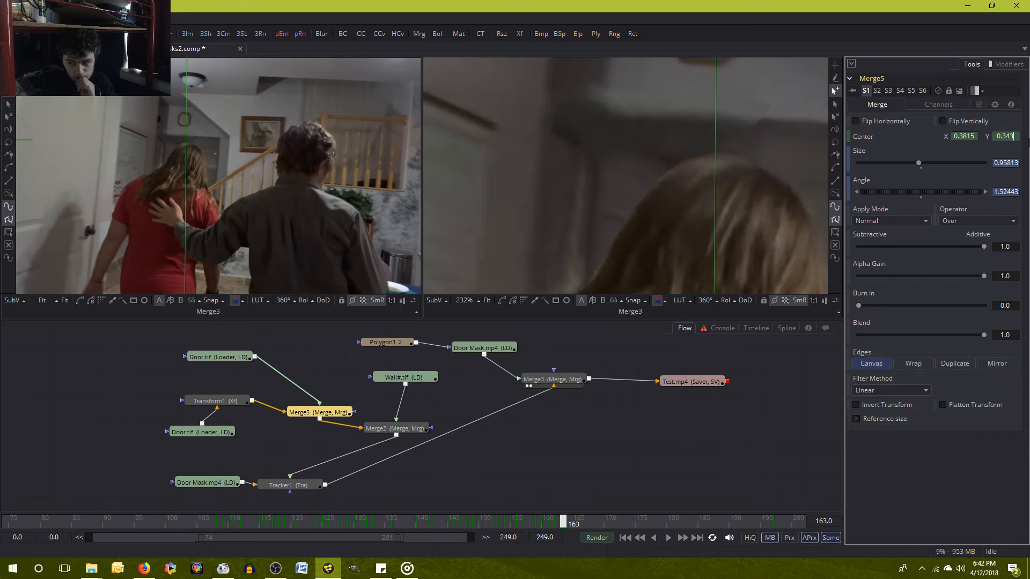
{"action": "type", "text": "9"}
{"action": "key", "text": "Tab"}
Set Merge5's Center Y to 0.344 at frame 163 and compare the result with frame 162.
{"action": "left_click", "coordinate": [1015, 134]}
{"action": "key", "text": "BackSpace"}
{"action": "key", "text": "BackSpace"}
{"action": "type", "text": "4"}
{"action": "key", "text": "Tab"}
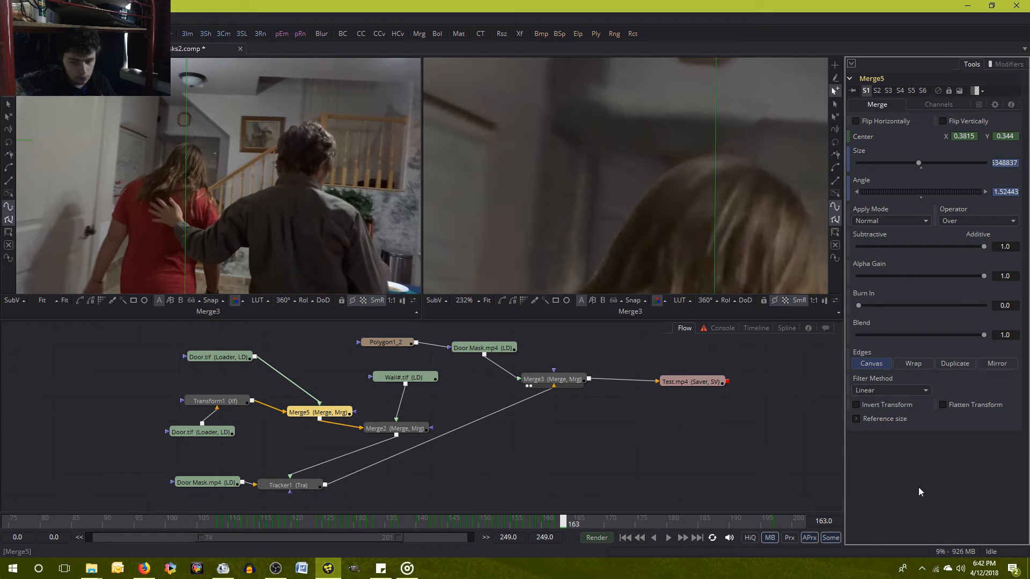
{"action": "key", "text": "["}
{"action": "key", "text": "]"}
Try a Center Y of 0.3442 for Merge5 at frame 163 and compare the result with frame 162.
{"action": "left_click", "coordinate": [1015, 137]}
{"action": "type", "text": "2"}
{"action": "key", "text": "Return"}
{"action": "key", "text": "bracketleft"}
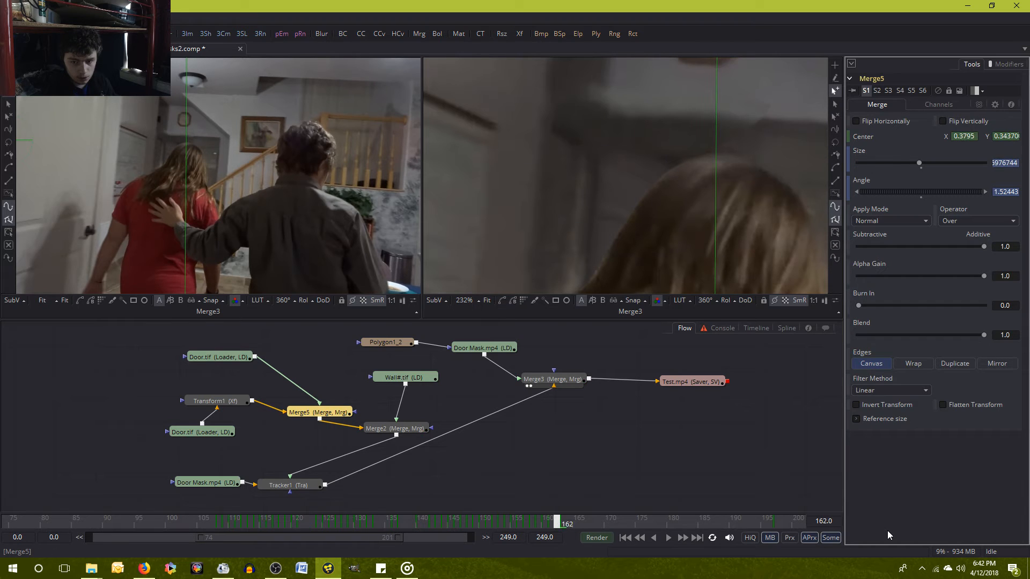
{"action": "key", "text": "bracketright"}
Set Merge5's Center Y to 0.3445 at frame 163, compare it with frame 162, and save the composition.
{"action": "left_click", "coordinate": [1015, 137]}
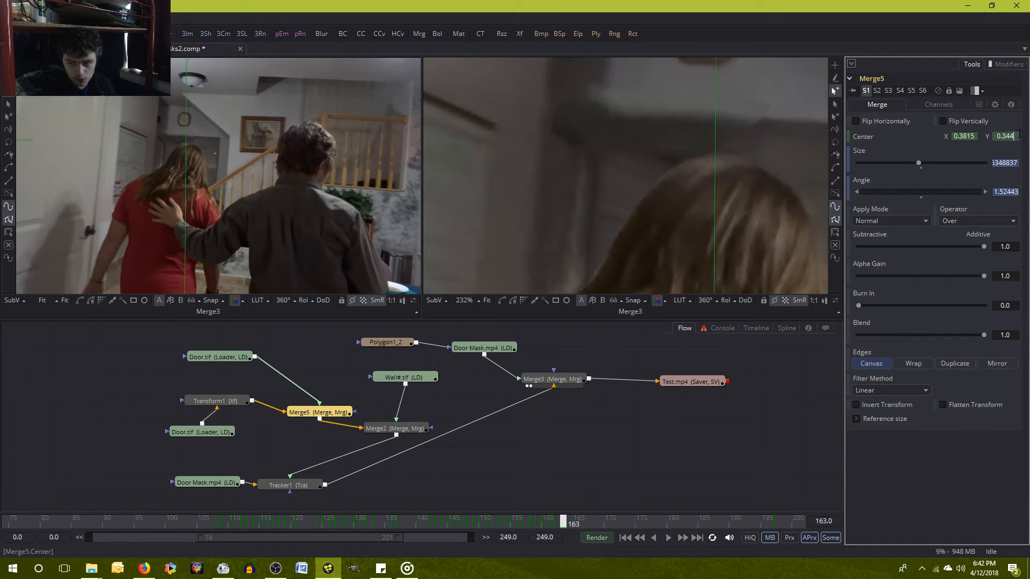
{"action": "type", "text": "5"}
{"action": "key", "text": "Tab"}
{"action": "key", "text": "bracketleft"}
{"action": "key", "text": "bracketright"}
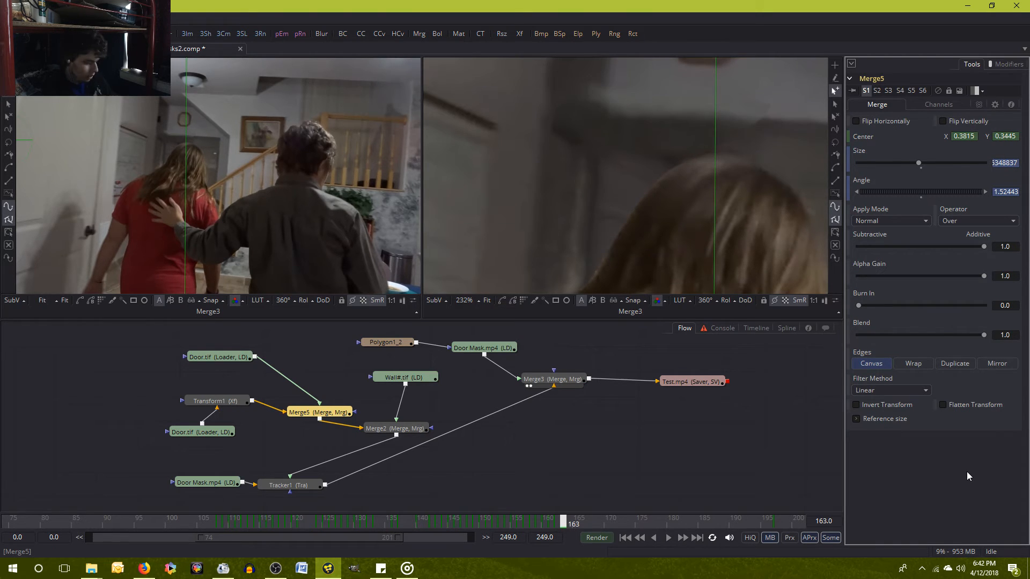
{"action": "key", "text": "ctrl+s"}
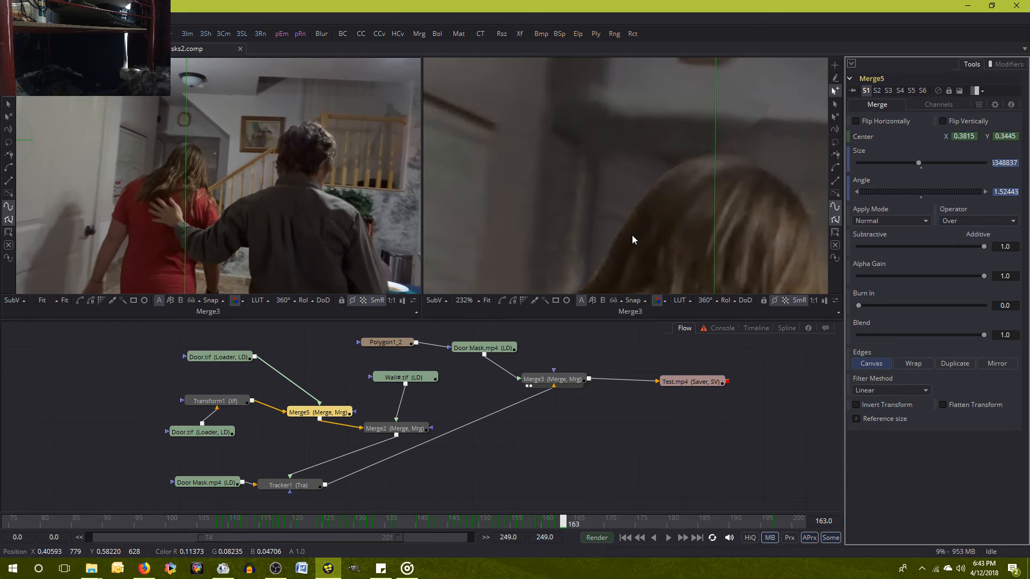
Compare frames 163 and 164 repeatedly to check the alignment around the wall and door edge.
{"action": "key", "text": "Right"}
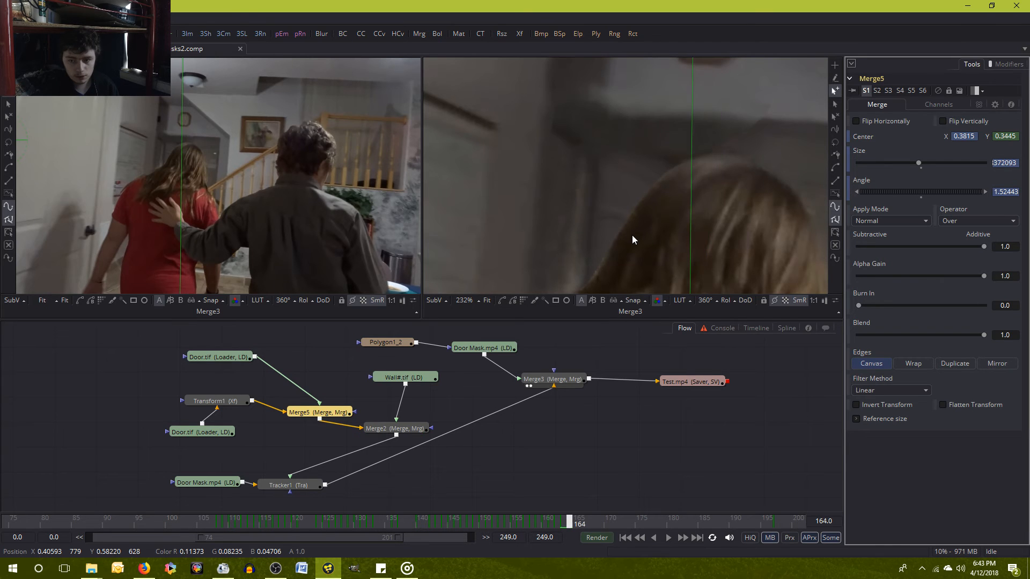
{"action": "key", "text": "Left"}
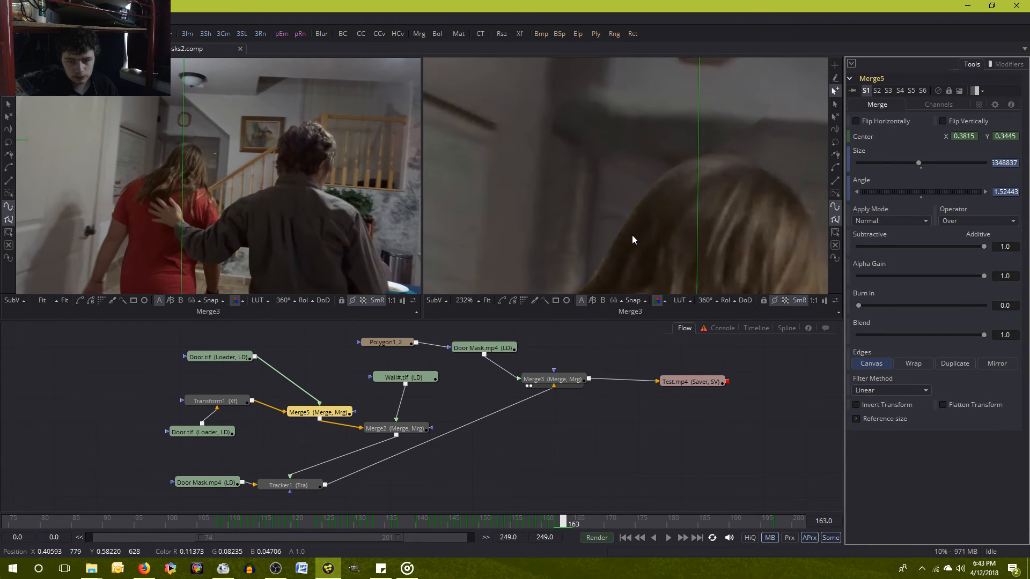
{"action": "key", "text": "Right"}
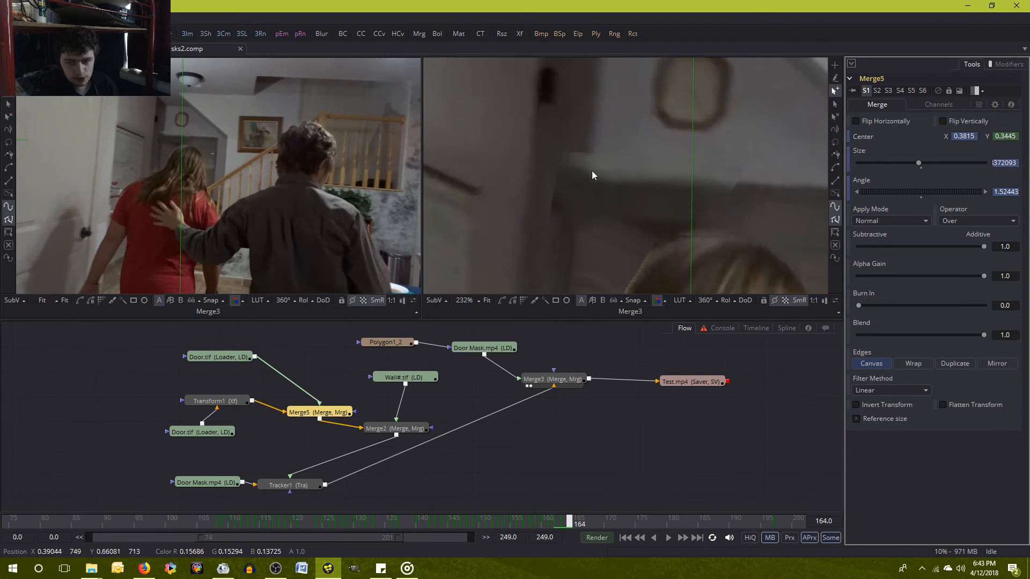
{"action": "key", "text": "Left"}
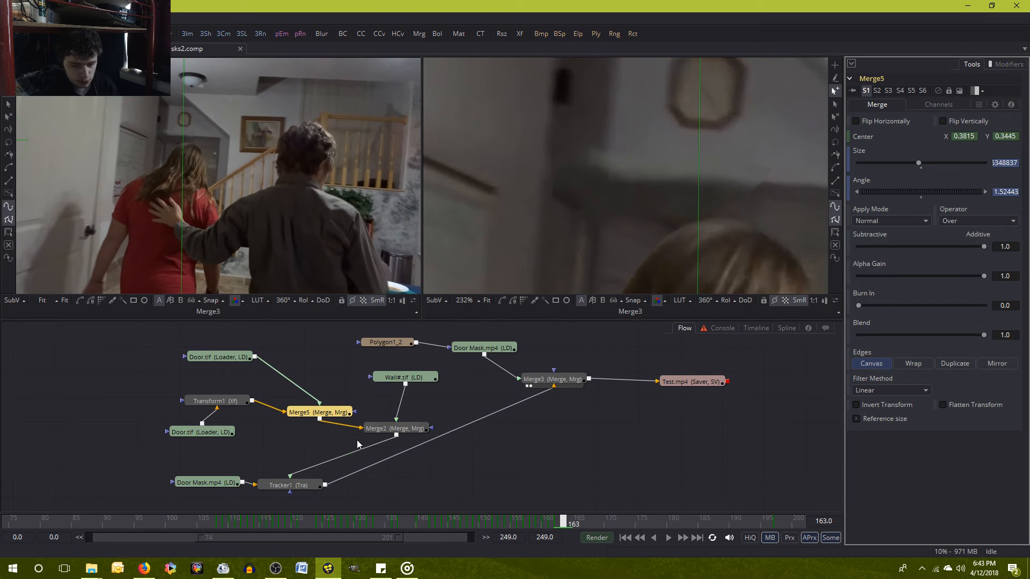
Try a Center X of 0.8255 for Merge2 at frame 164.
{"action": "left_click", "coordinate": [396, 427]}
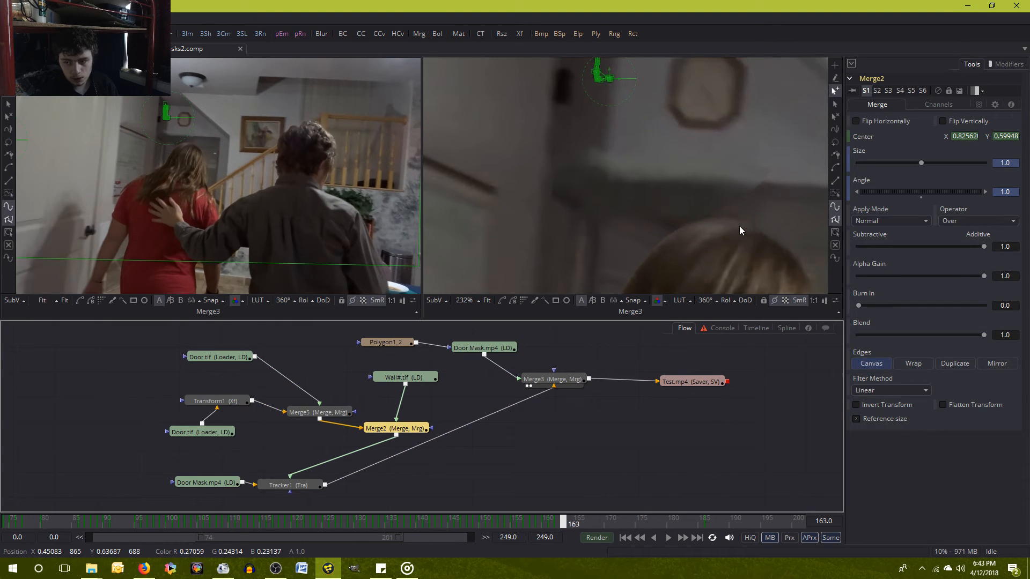
{"action": "key", "text": "Right"}
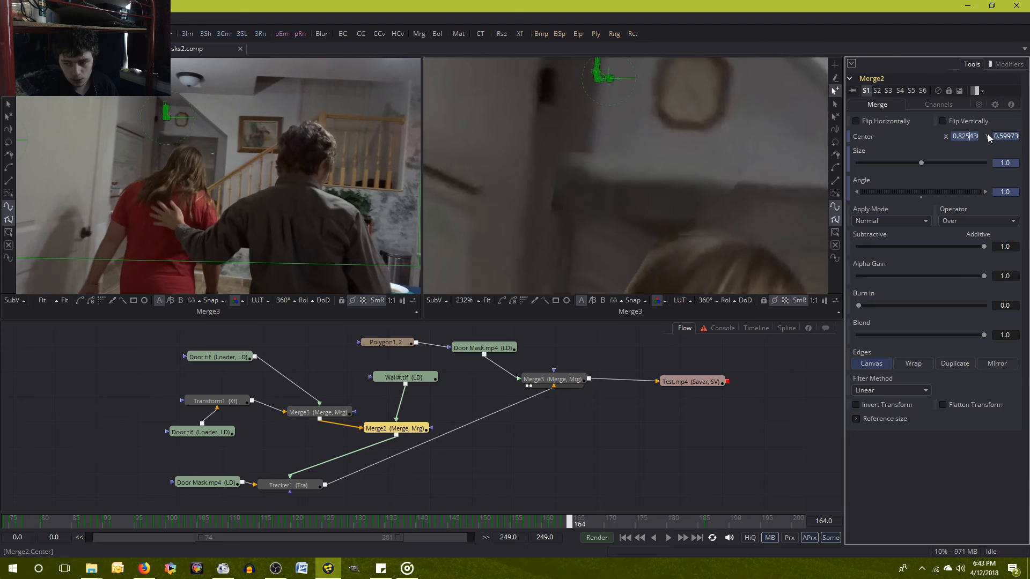
{"action": "key", "text": "Delete"}
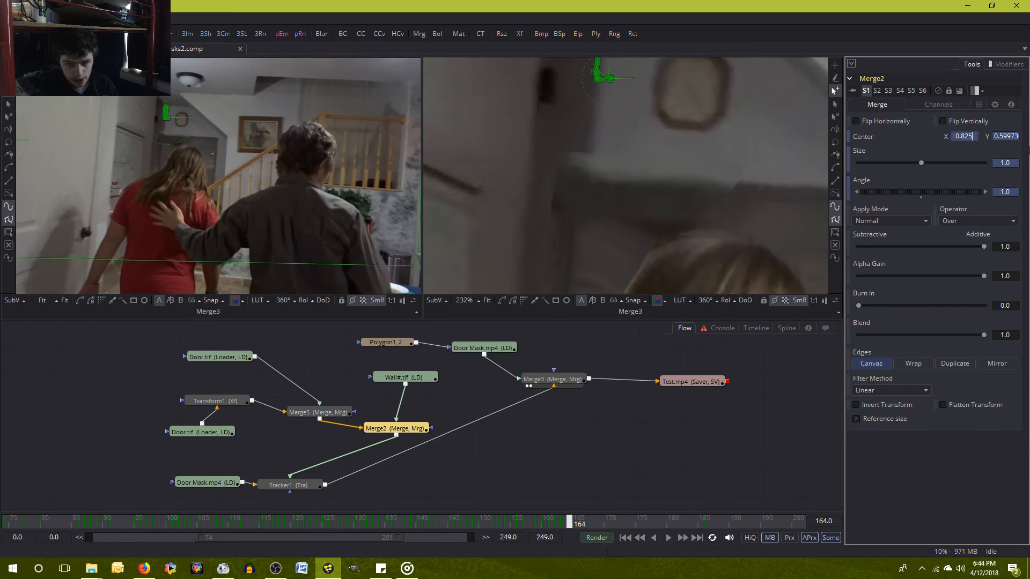
{"action": "type", "text": "5"}
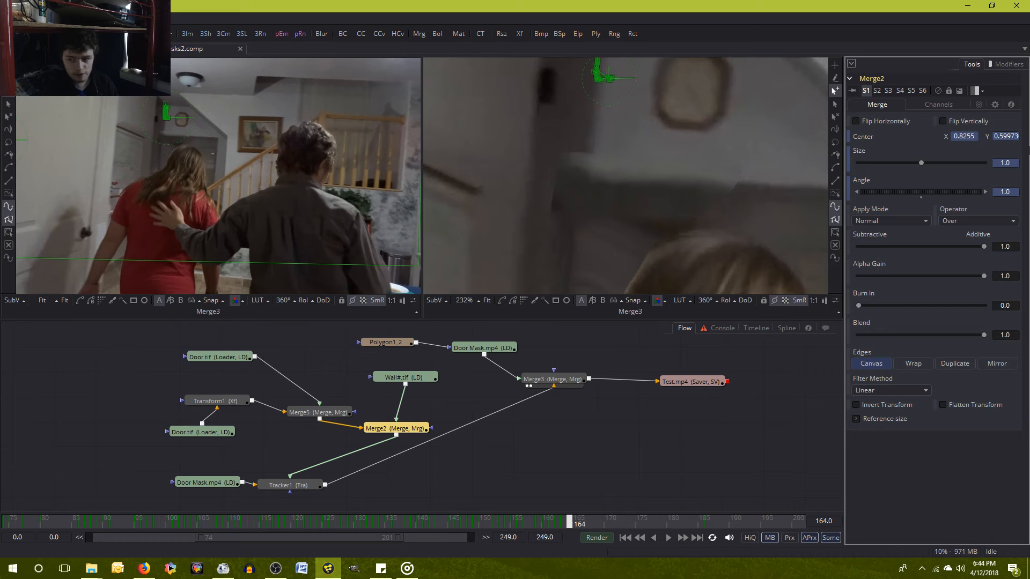
{"action": "key", "text": "Tab"}
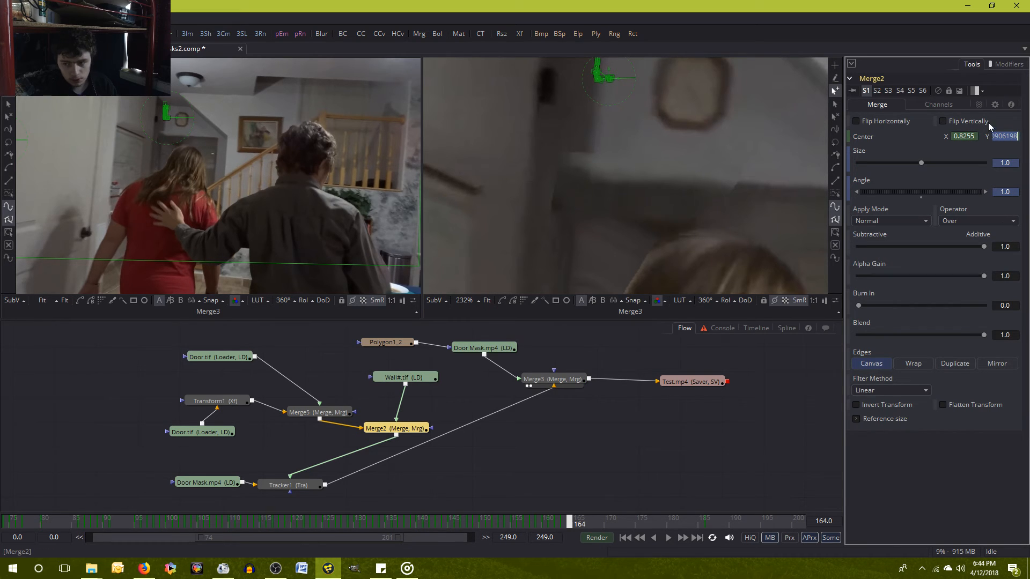
{"action": "left_click", "coordinate": [918, 497]}
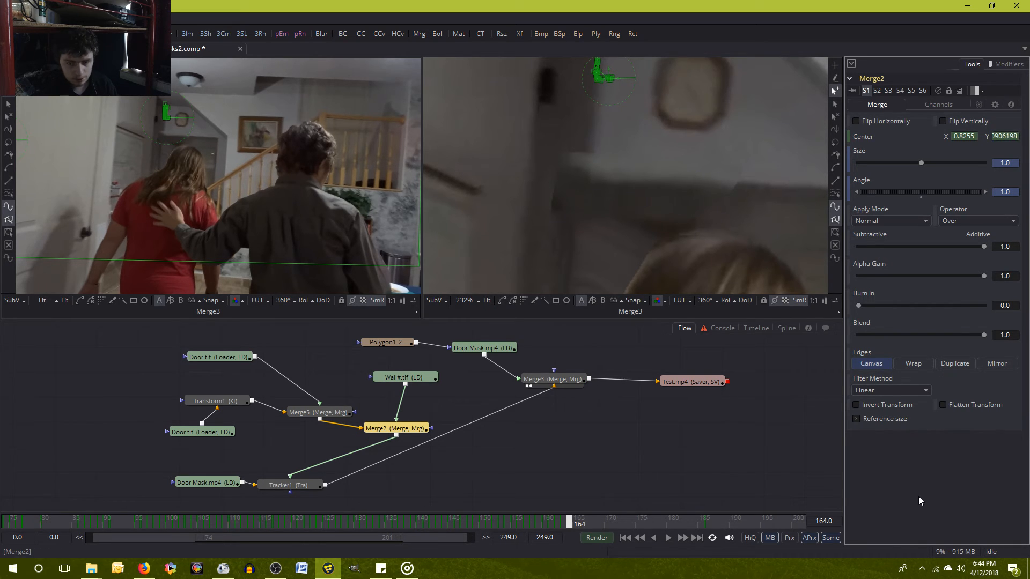
Try a Center X of 0.826 for Merge2 at frame 164, compare it with frame 163, and raise the value to 0.827.
{"action": "left_click", "coordinate": [976, 136]}
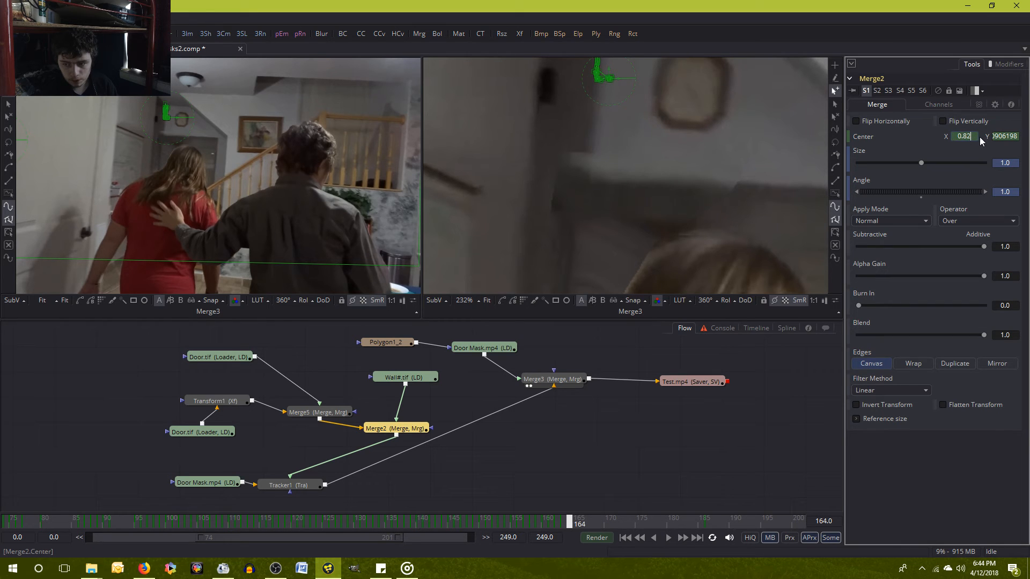
{"action": "key", "text": "Tab"}
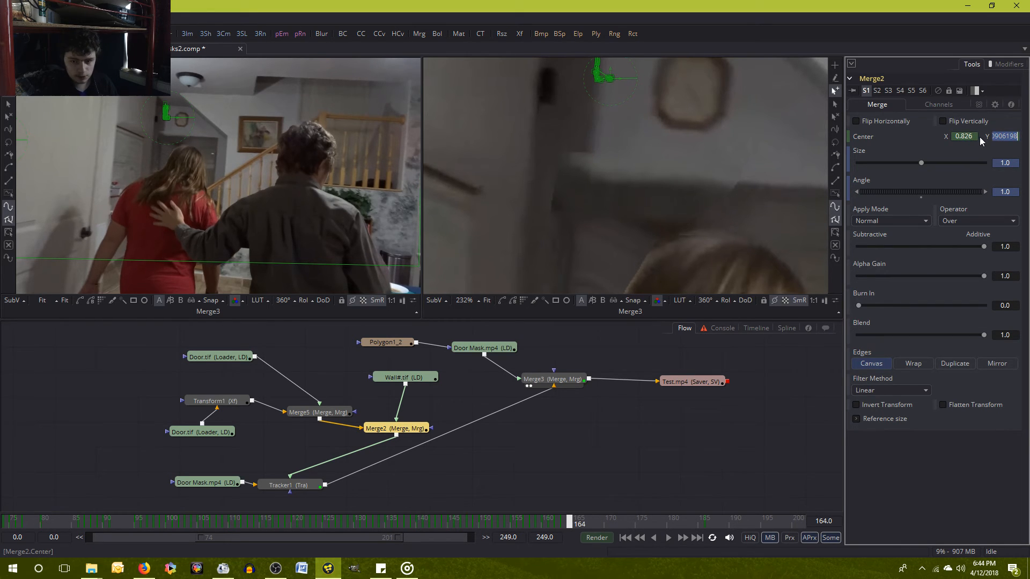
{"action": "left_click", "coordinate": [1004, 484]}
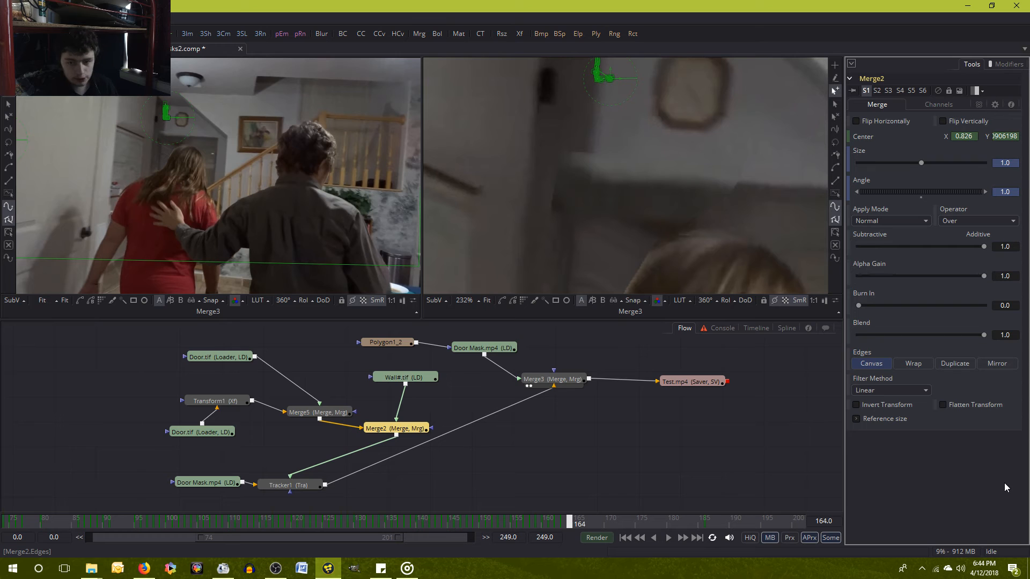
{"action": "key", "text": "Left"}
{"action": "key", "text": "Right"}
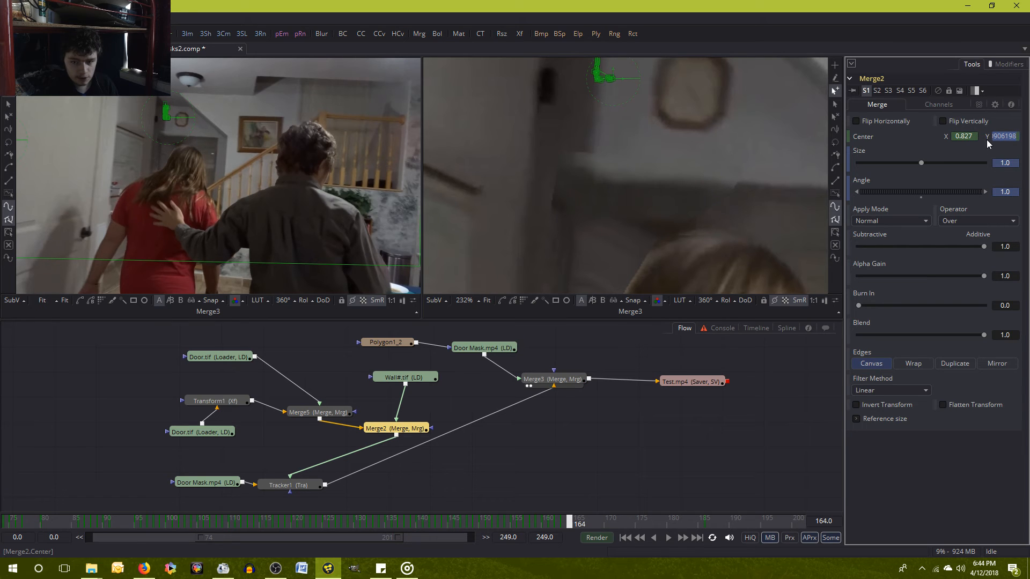
Compare frames 163 and 164 repeatedly to check the wall and door alignment near the woman's head.
{"action": "key", "text": "Left"}
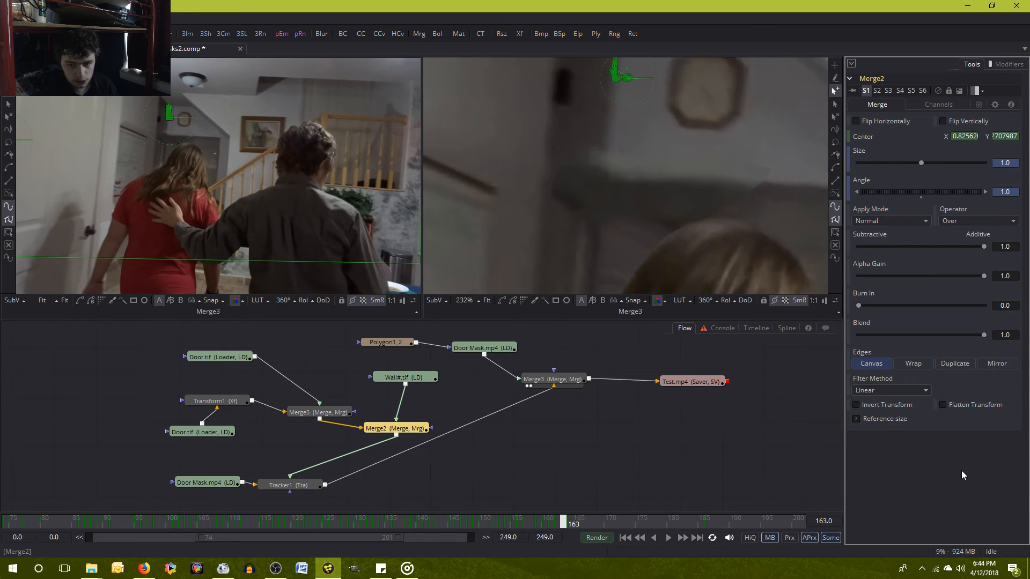
{"action": "key", "text": "Right"}
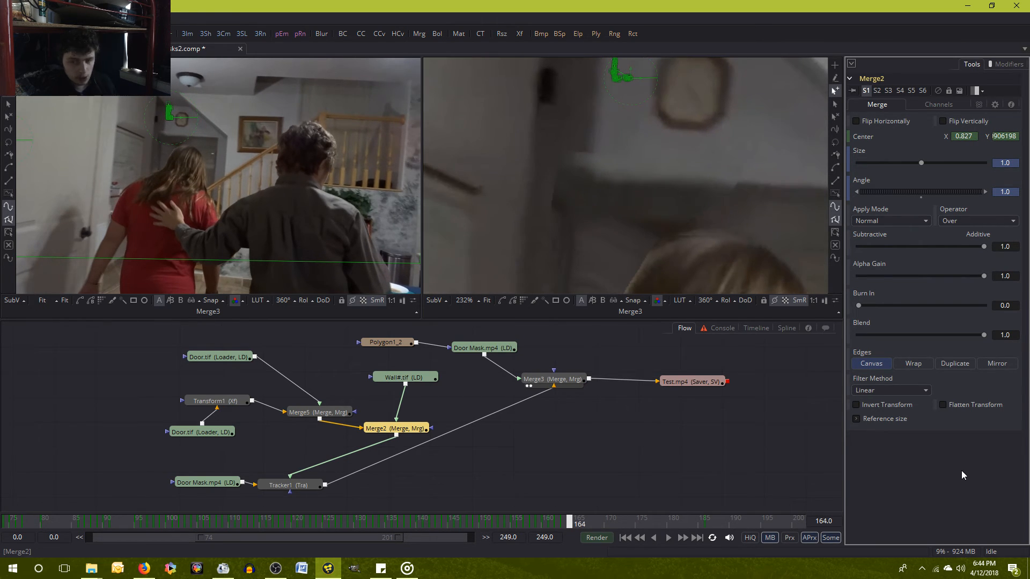
{"action": "key", "text": "Left"}
{"action": "key", "text": "Right"}
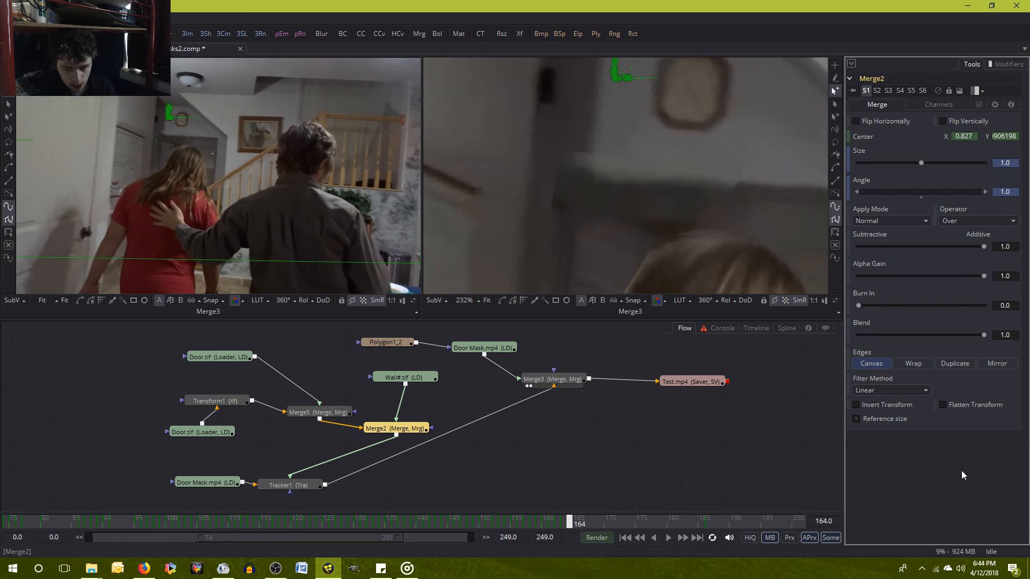
{"action": "key", "text": "Left"}
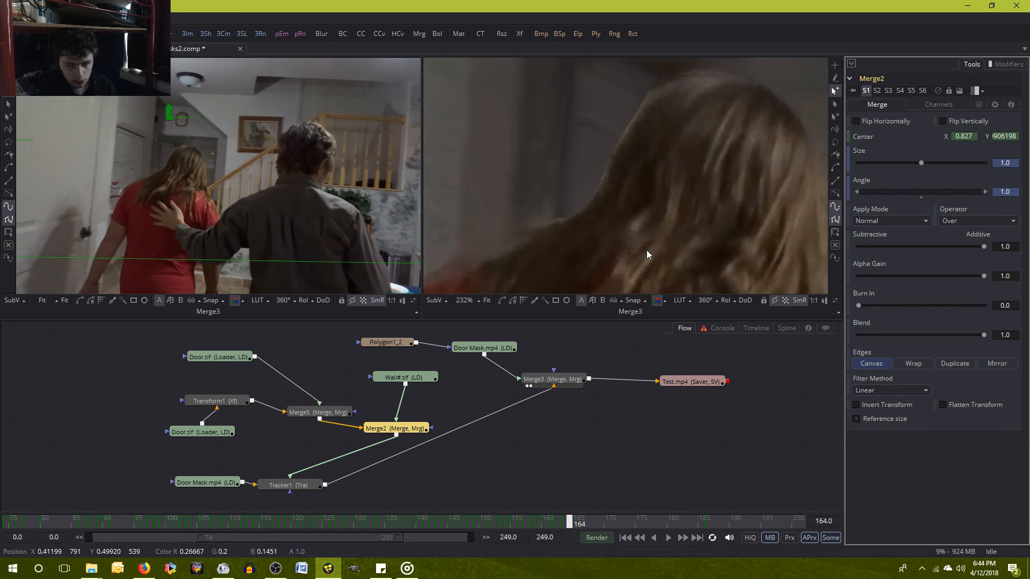
{"action": "key", "text": "Right"}
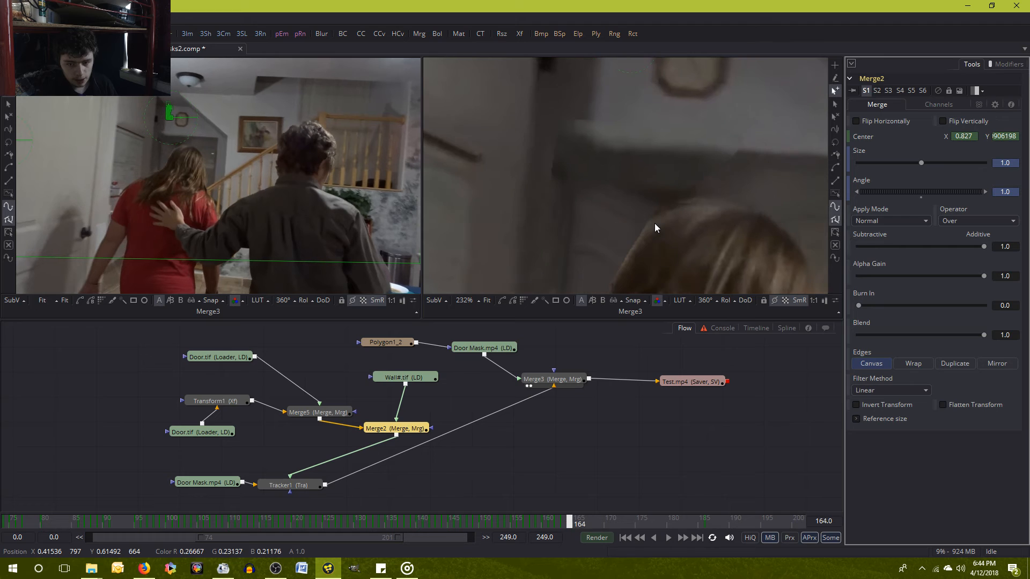
{"action": "key", "text": "Left"}
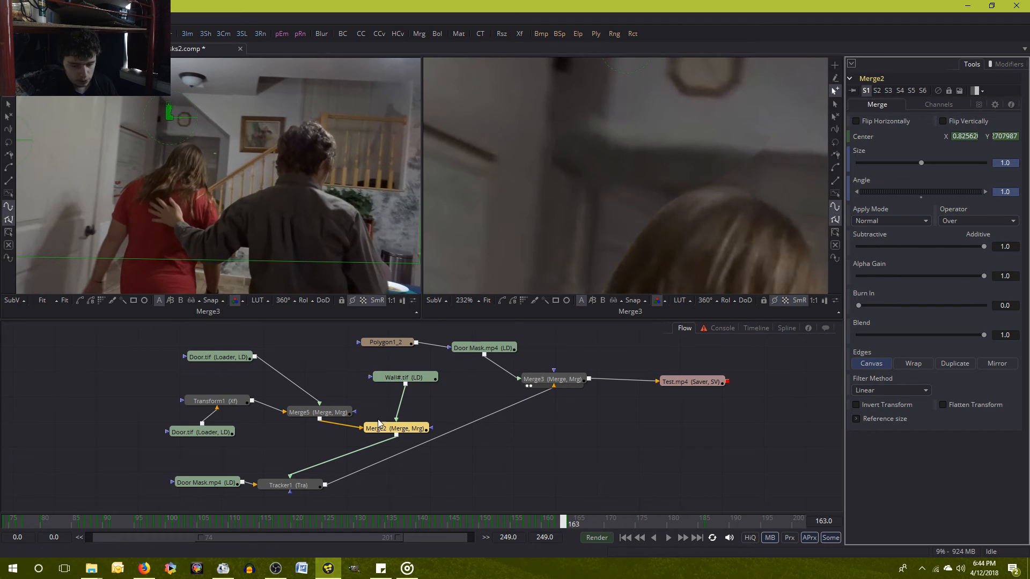
Try a Center Y of 0.9 for Merge2 at frames 163 and 164 and compare the two frames.
{"action": "left_click", "coordinate": [318, 412]}
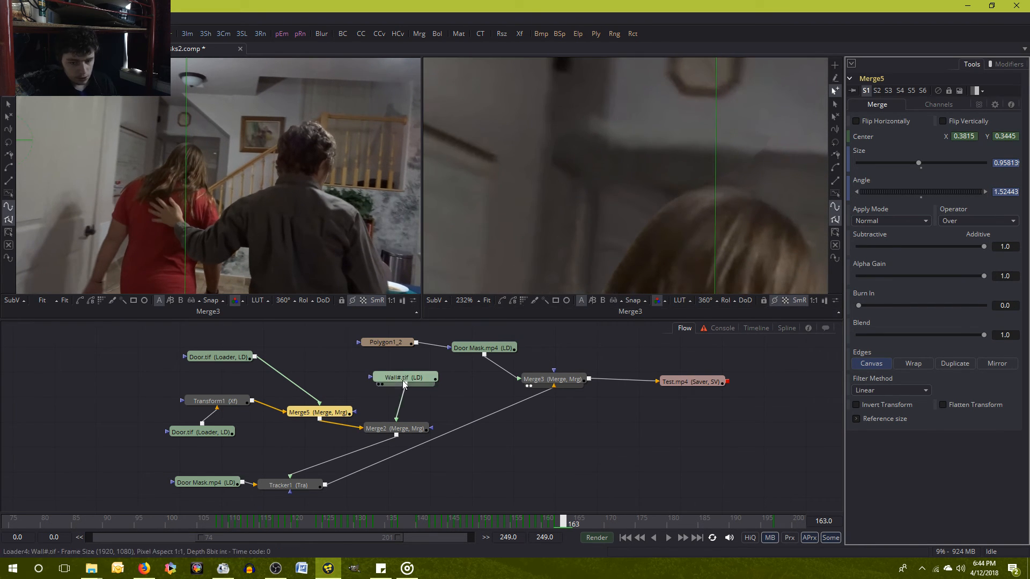
{"action": "left_click", "coordinate": [380, 429]}
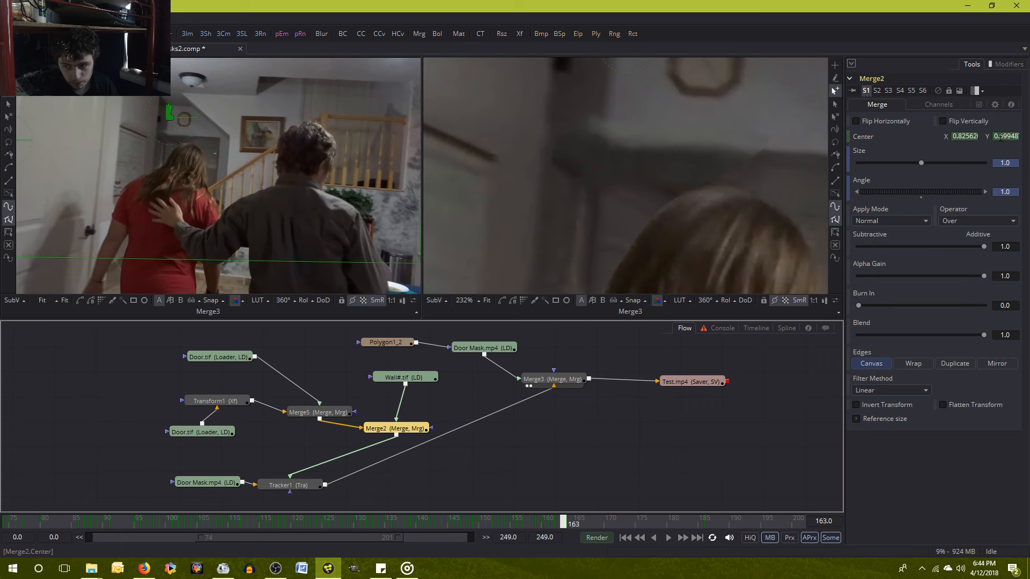
{"action": "left_click", "coordinate": [995, 136]}
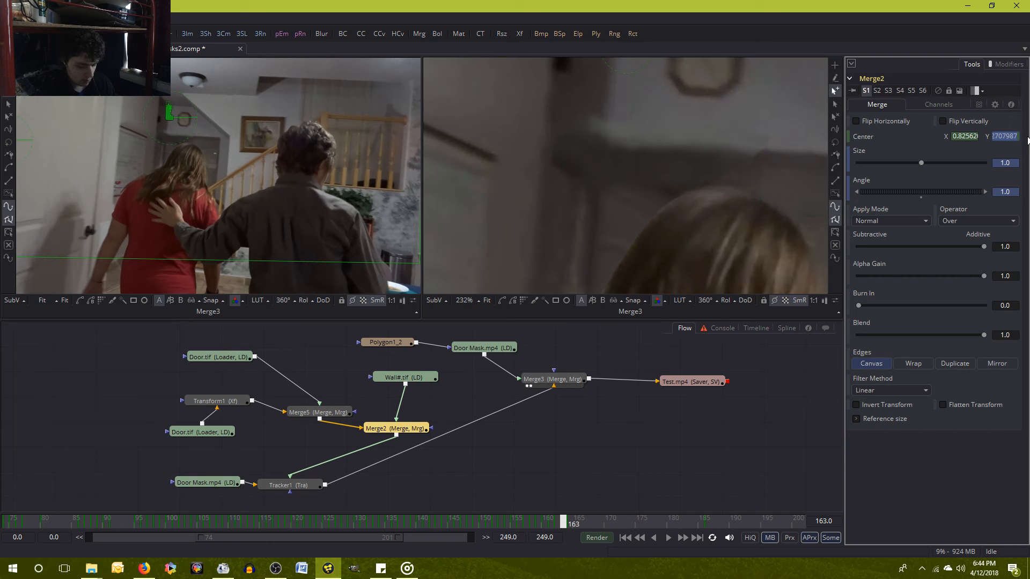
{"action": "type", "text": "0.9"}
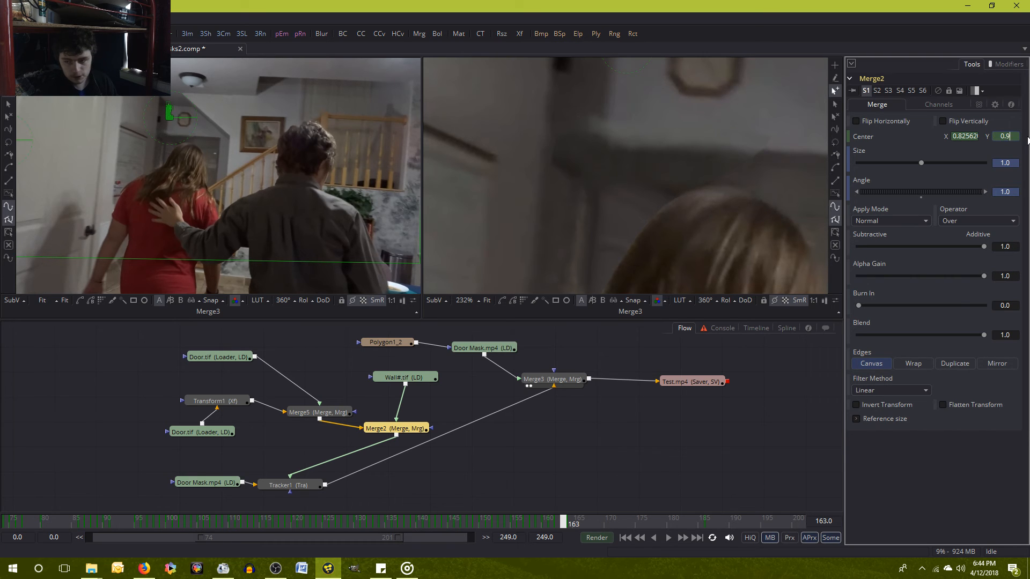
{"action": "key", "text": "Return"}
{"action": "key", "text": "Right"}
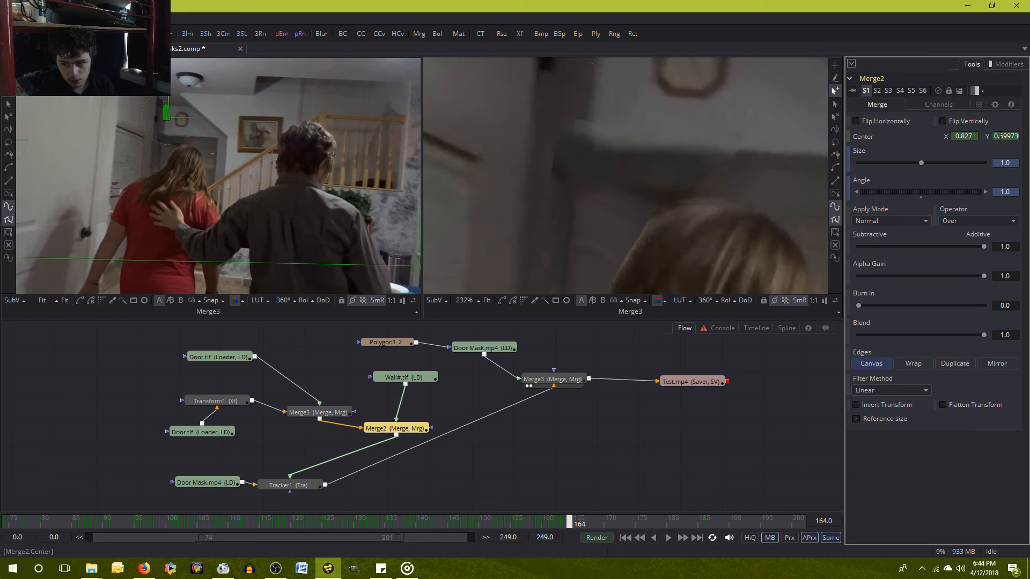
{"action": "double_click", "coordinate": [1001, 135]}
{"action": "type", "text": "0.9"}
{"action": "key", "text": "Tab"}
{"action": "left_click", "coordinate": [908, 485]}
{"action": "key", "text": "Left"}
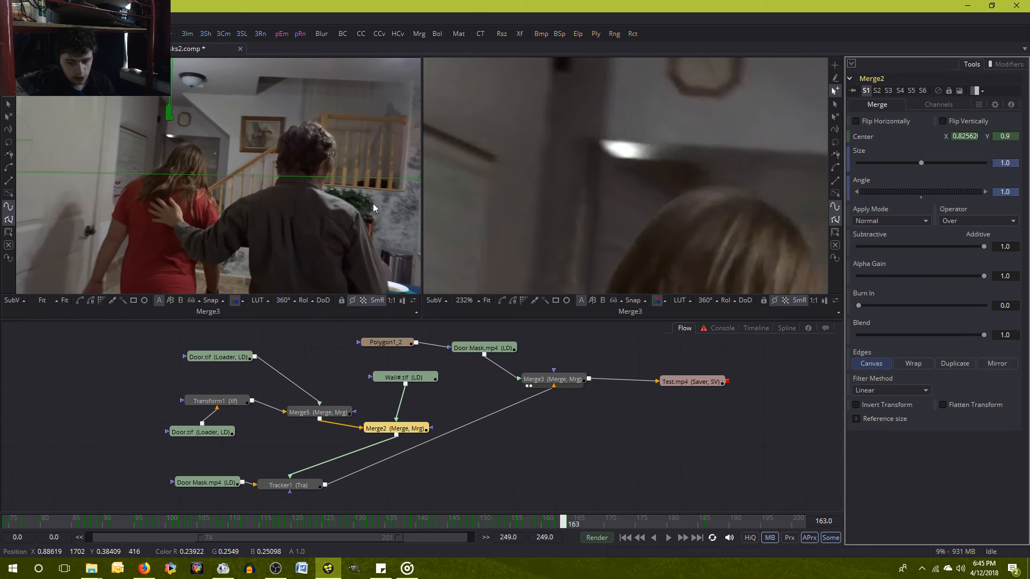
Undo the Center Y change on Merge2 and compare frames 163 and 164 again.
{"action": "key", "text": "ctrl+z"}
{"action": "key", "text": "Right"}
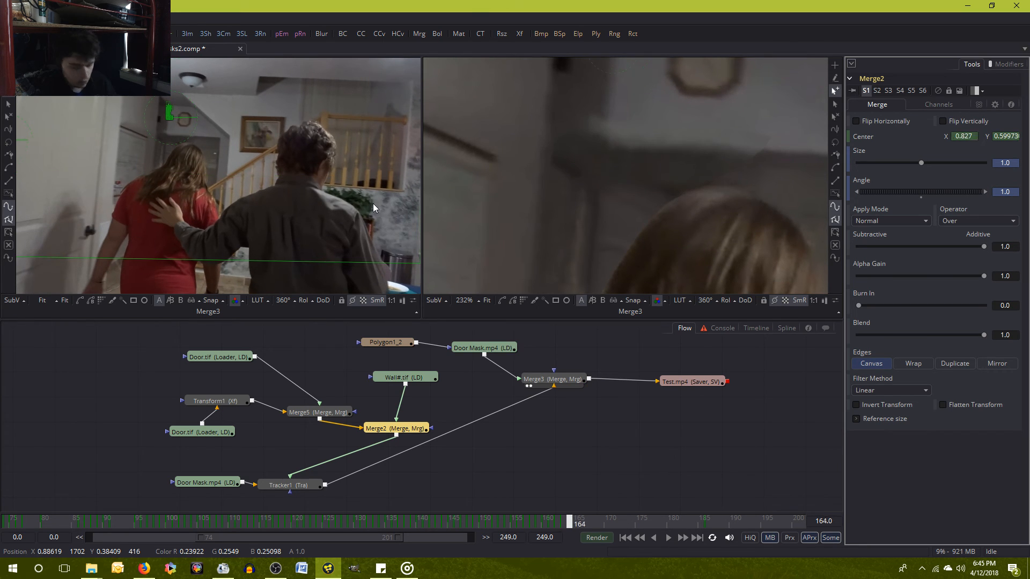
{"action": "key", "text": "Left"}
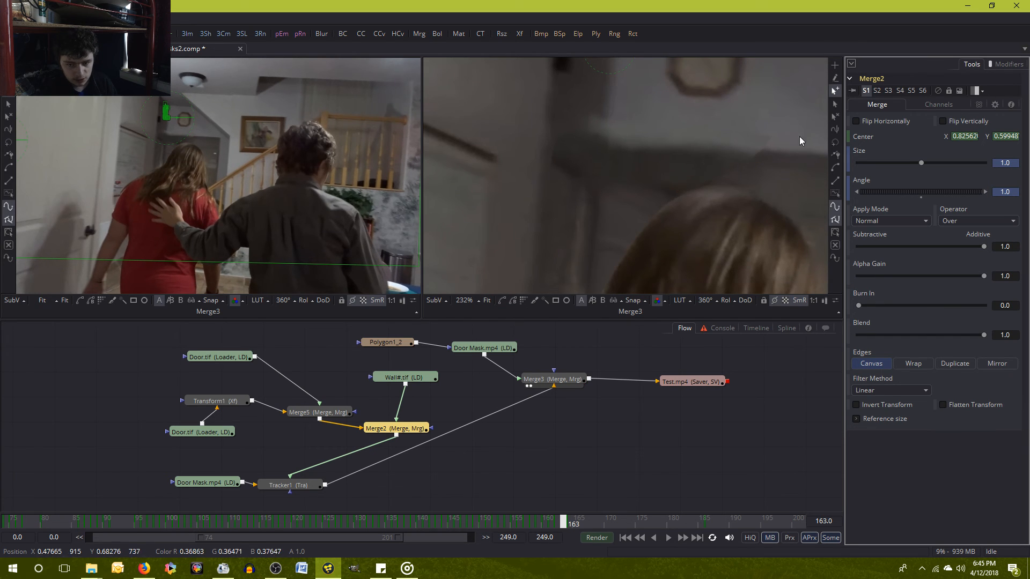
{"action": "key", "text": "Right"}
Keyframe Merge5's Center X at 0.385 on frame 164.
{"action": "left_click", "coordinate": [318, 413]}
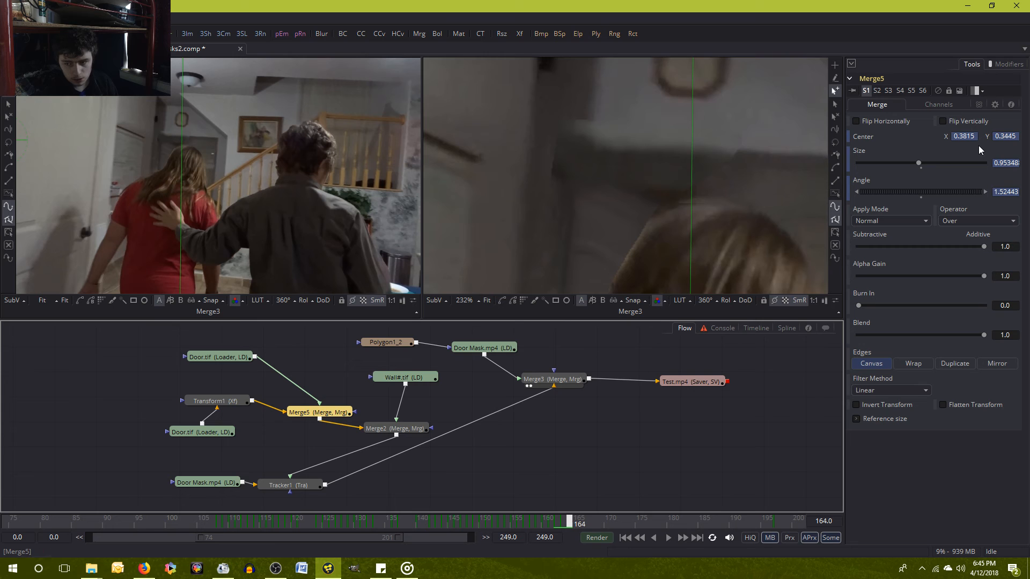
{"action": "key", "text": "Left"}
{"action": "key", "text": "Right"}
{"action": "left_click", "coordinate": [974, 137]}
{"action": "type", "text": "0.38"}
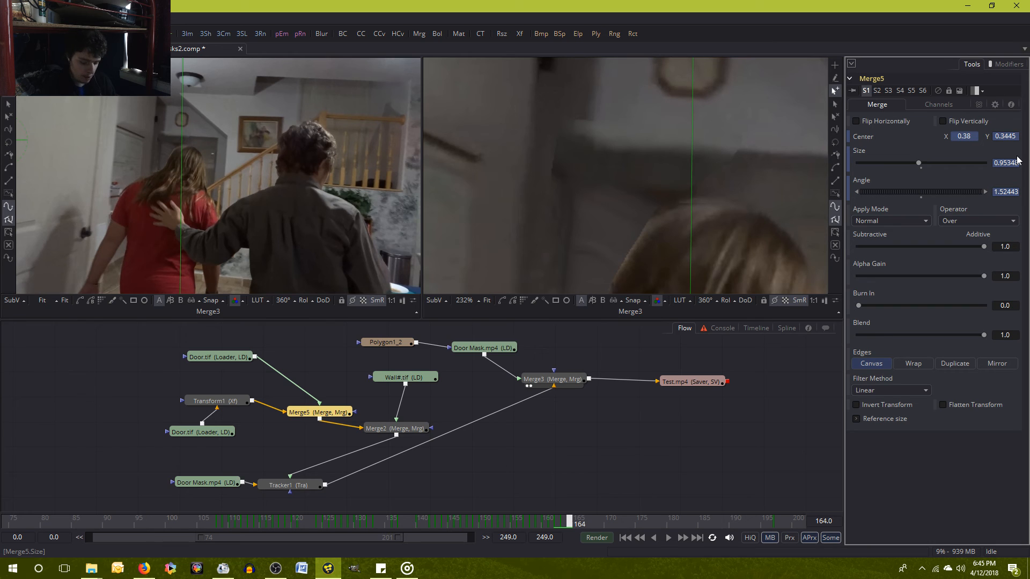
{"action": "type", "text": "5"}
{"action": "key", "text": "Tab"}
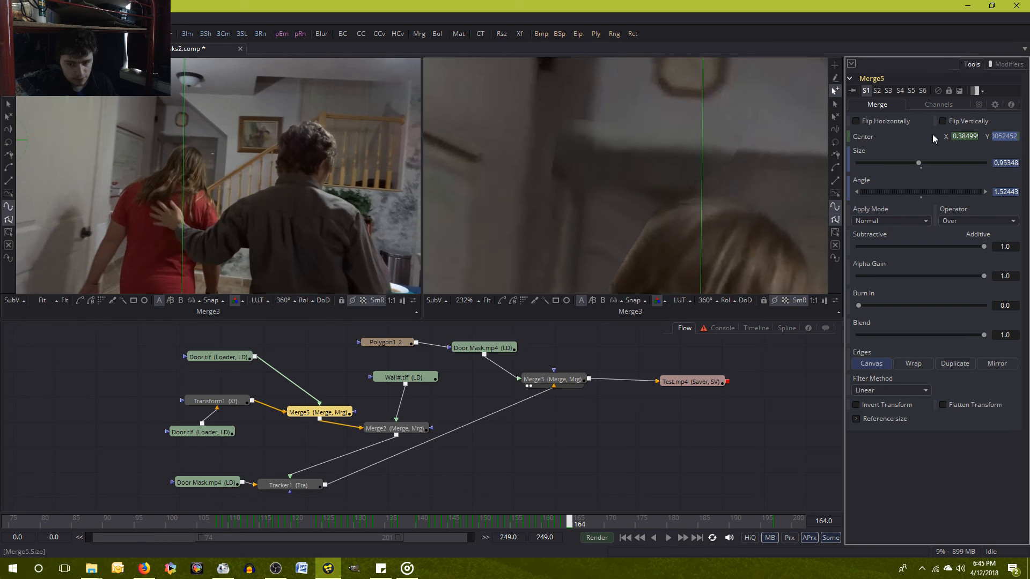
{"action": "left_click", "coordinate": [929, 502]}
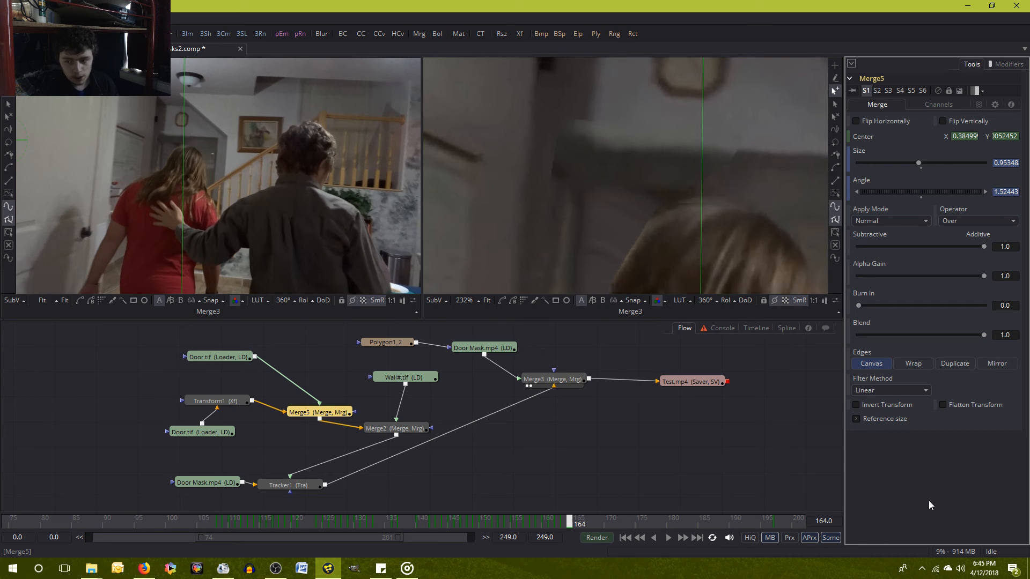
Check frame 164 against frame 163 and save the composition.
{"action": "key", "text": "Left"}
{"action": "key", "text": "Right"}
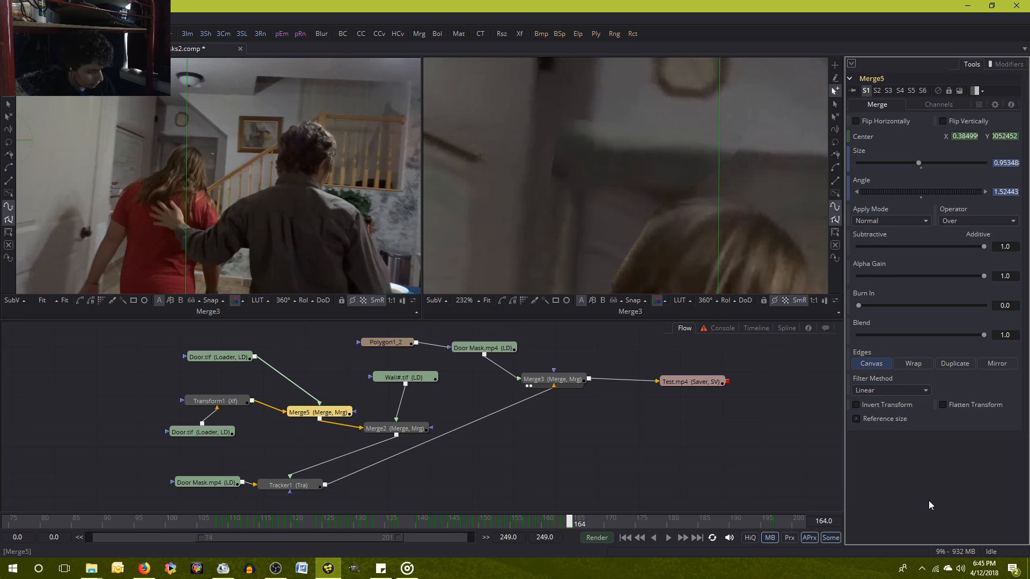
{"action": "key", "text": "ctrl+s"}
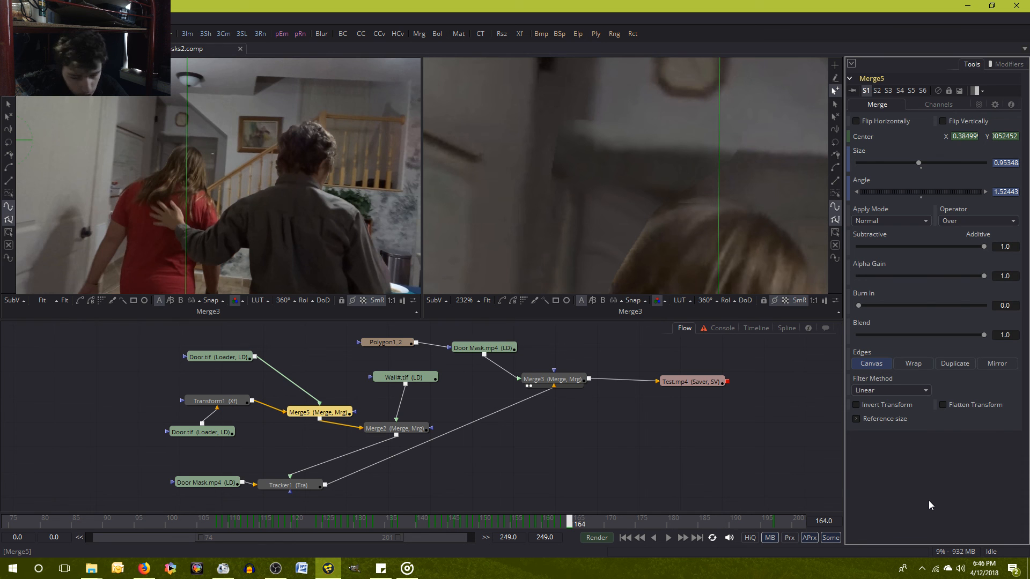
Switch to the music player, pause the song that is playing, and minimise the player.
{"action": "left_click", "coordinate": [407, 568]}
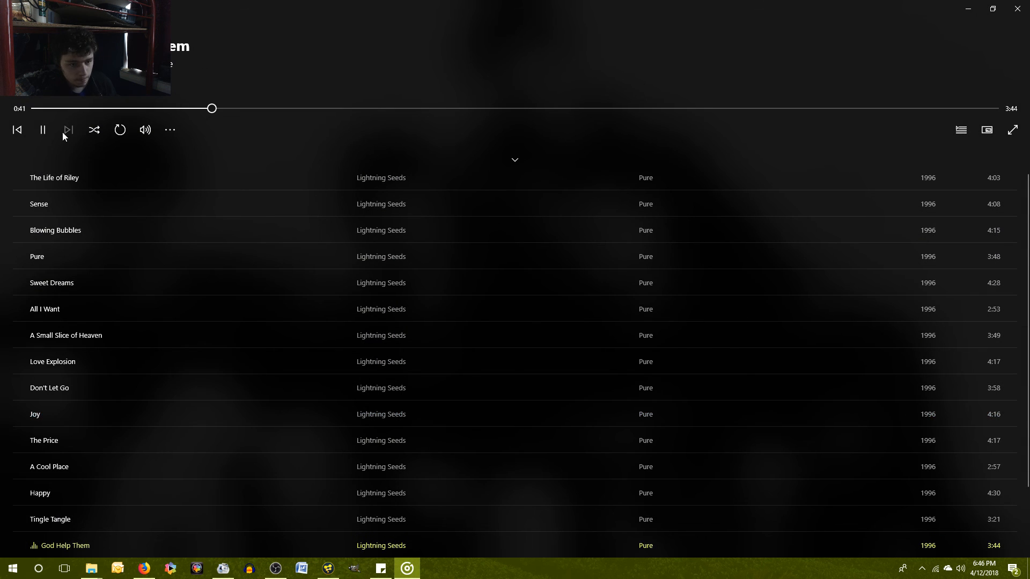
{"action": "left_click", "coordinate": [48, 131]}
{"action": "left_click", "coordinate": [968, 8]}
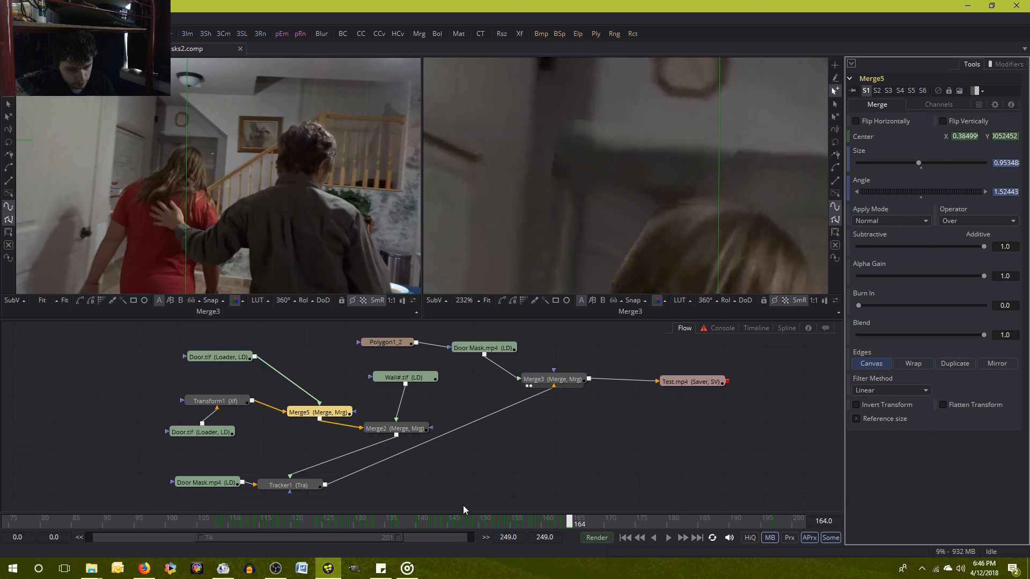
Switch to OBS Studio to reach the streaming controls.
{"action": "left_click", "coordinate": [283, 572]}
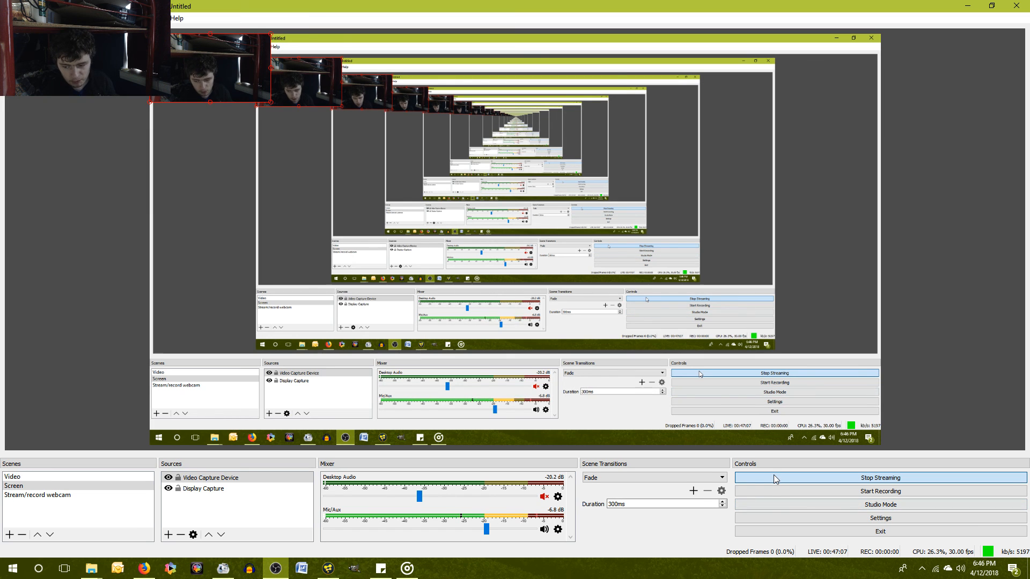